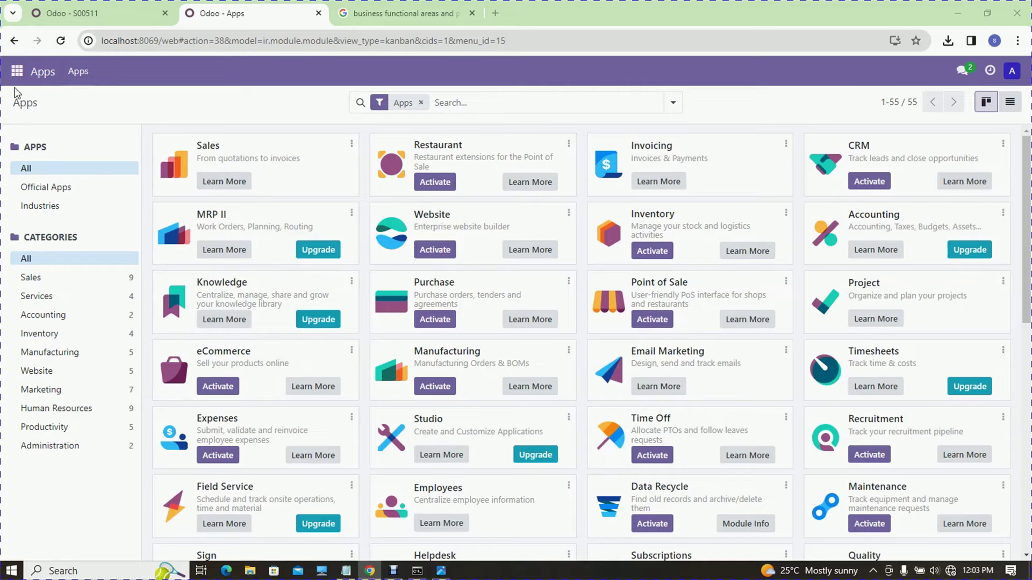
- Launch the Sales app from the apps grid and open its Products menu
left_click(17, 70)
left_click(34, 160)
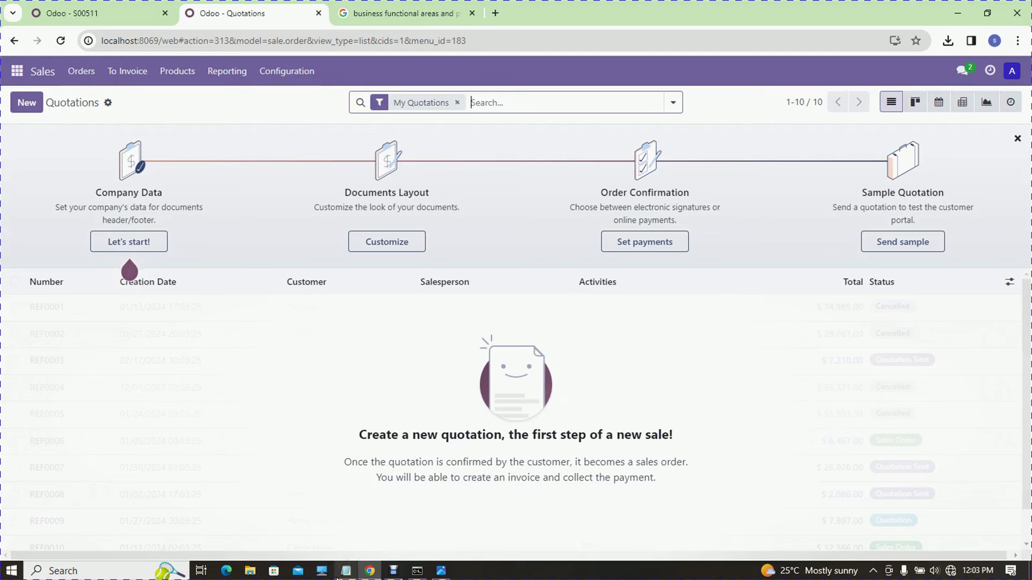
left_click(176, 82)
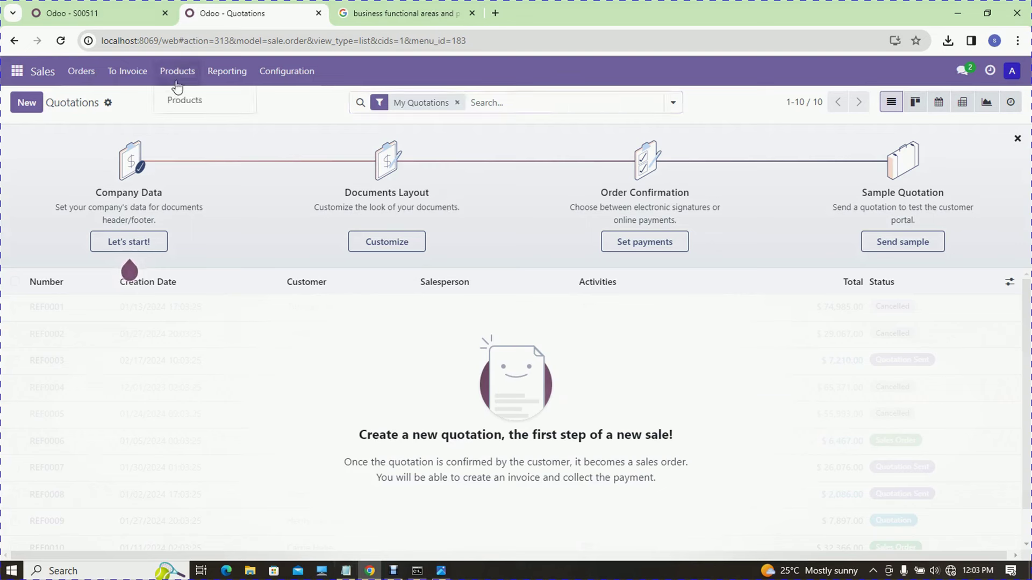
- Go to the Products list and start a new blank product
left_click(181, 97)
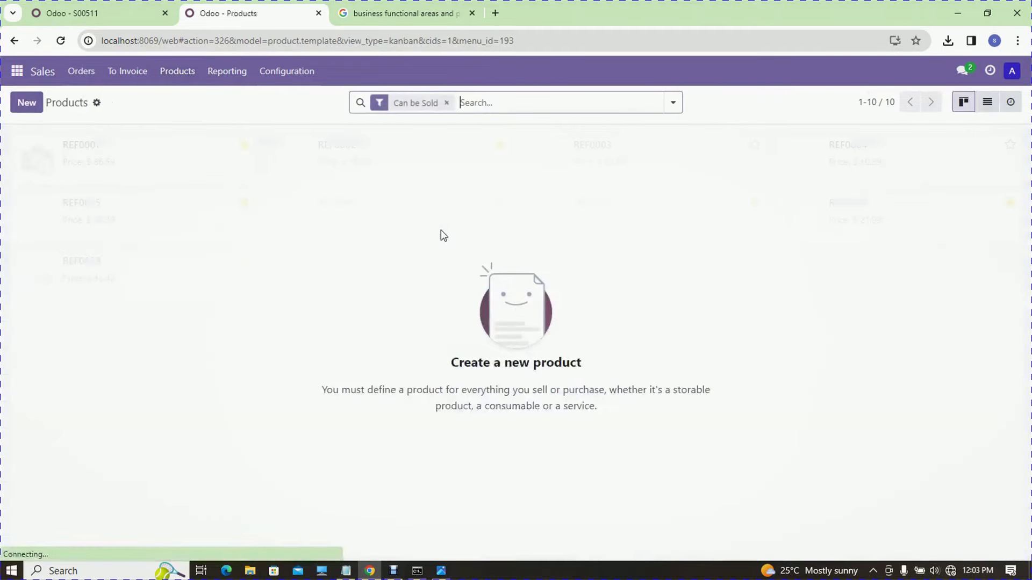
left_click(36, 110)
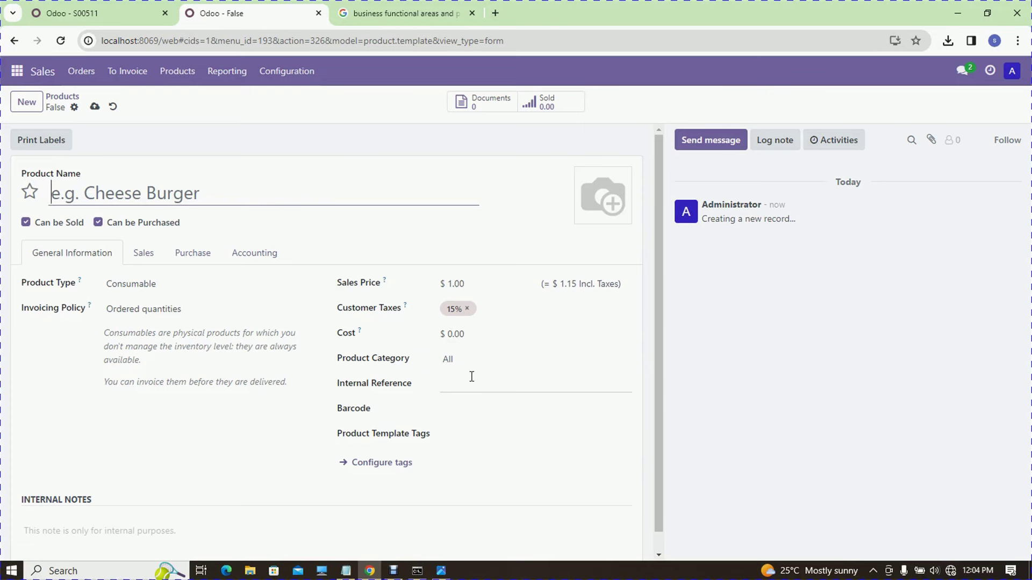
- Show the Notepad installation notes, pointing to the Information System heading and 'create a product' step
left_click(350, 571)
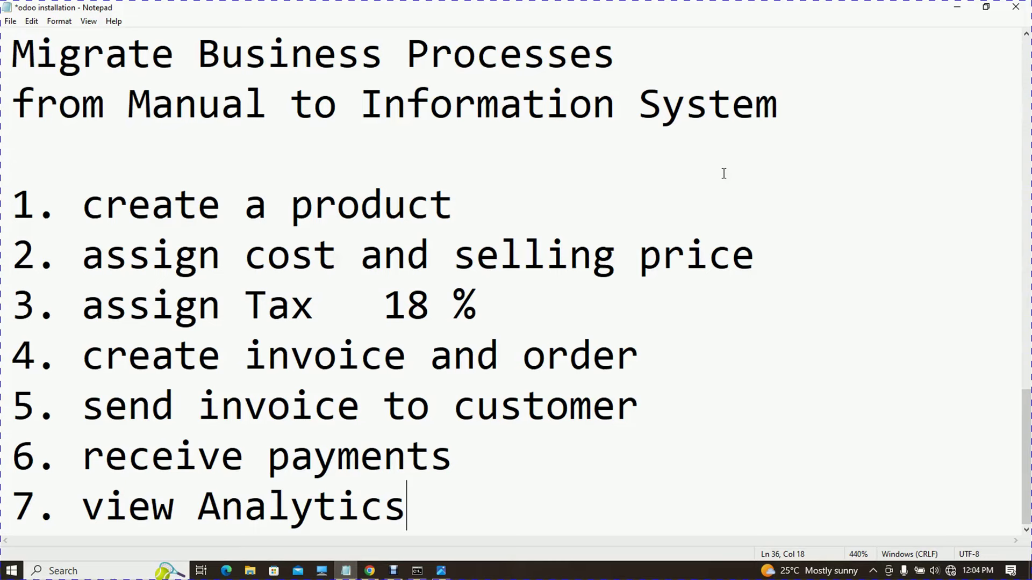
left_click(367, 106)
left_click(456, 212)
- Show the 2.jpg flowchart maximized from its top, then minimize Photos
left_click(442, 571)
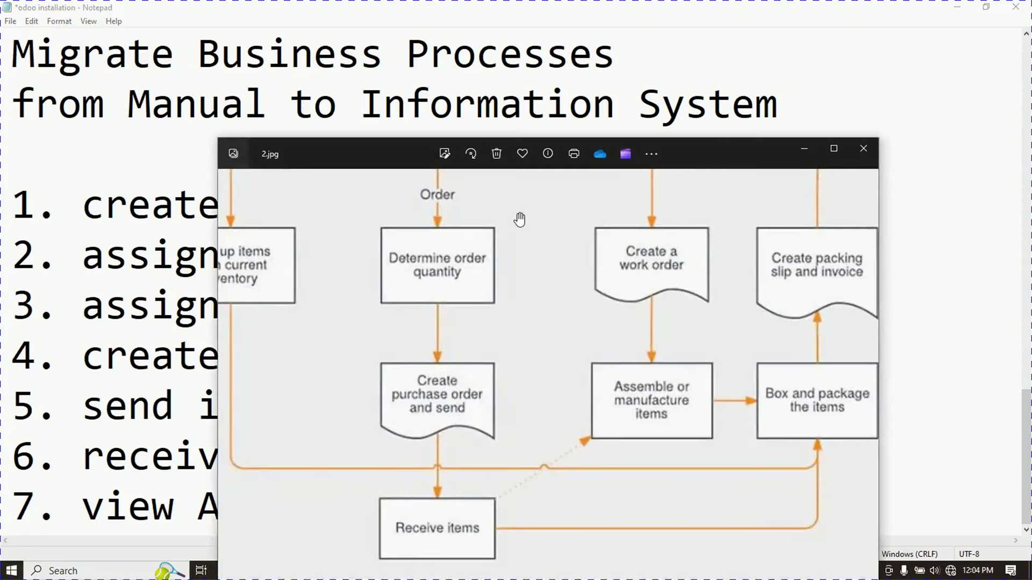
left_click(819, 167)
left_click_drag(783, 285, 603, 511)
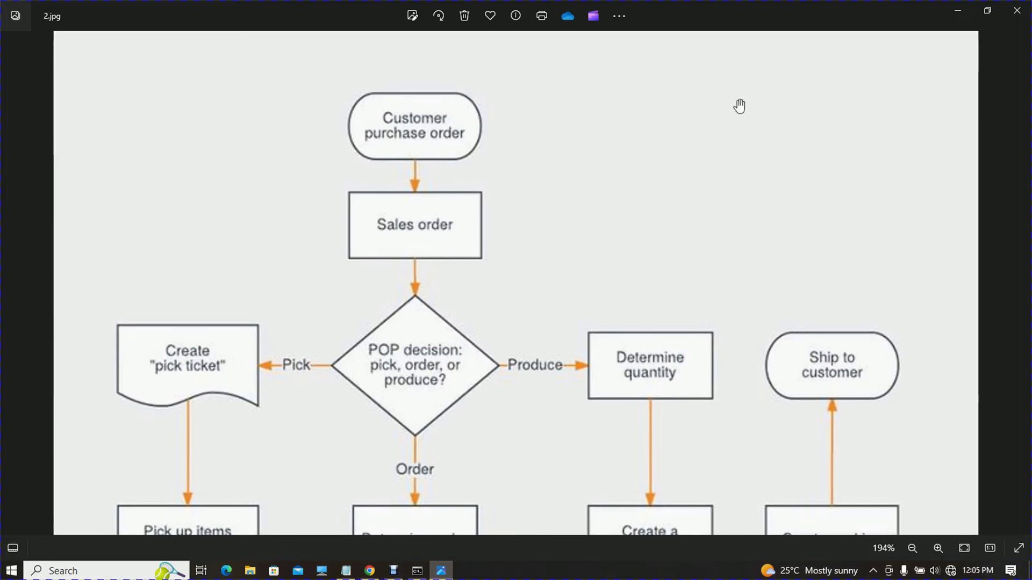
left_click(952, 10)
- Highlight the 'create a product' line in Notepad, then switch back to Chrome
left_click(347, 572)
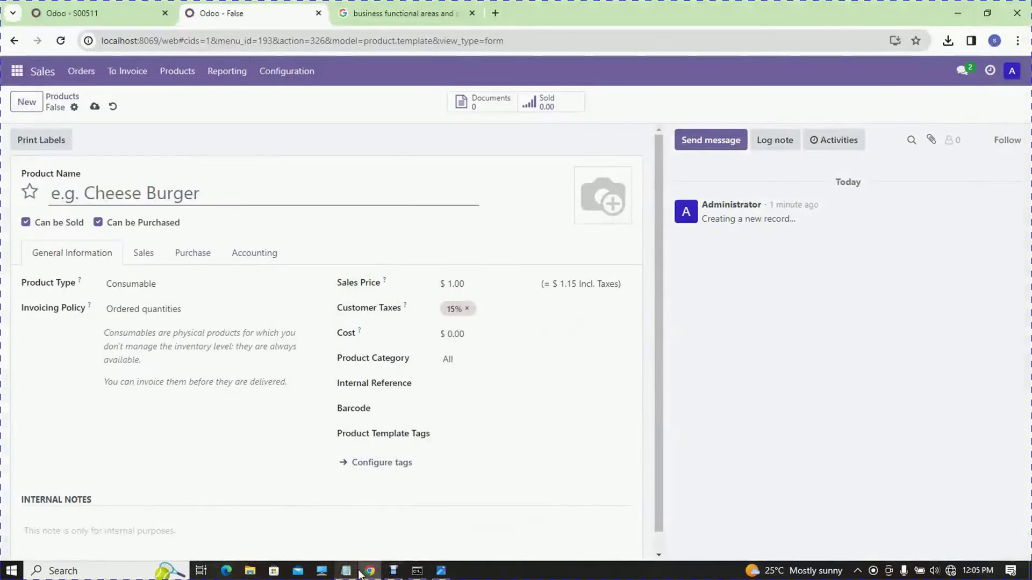
mouse_move(441, 572)
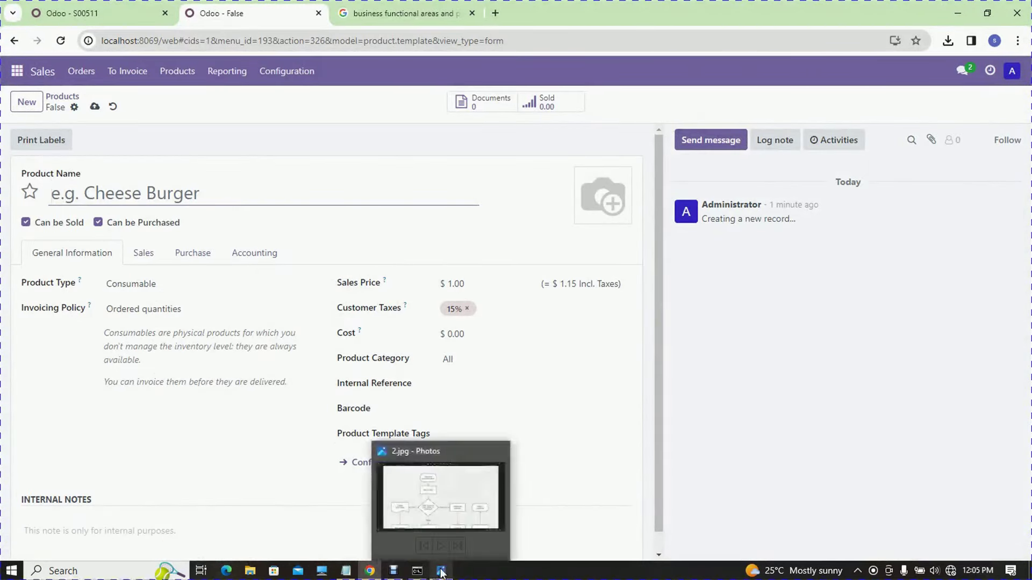
left_click(346, 572)
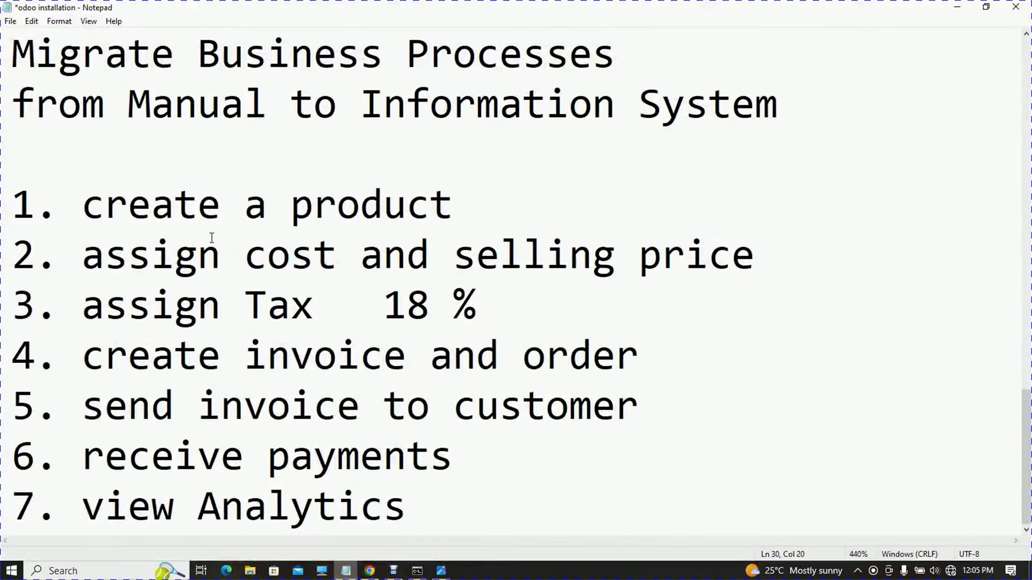
left_click_drag(453, 207, 65, 213)
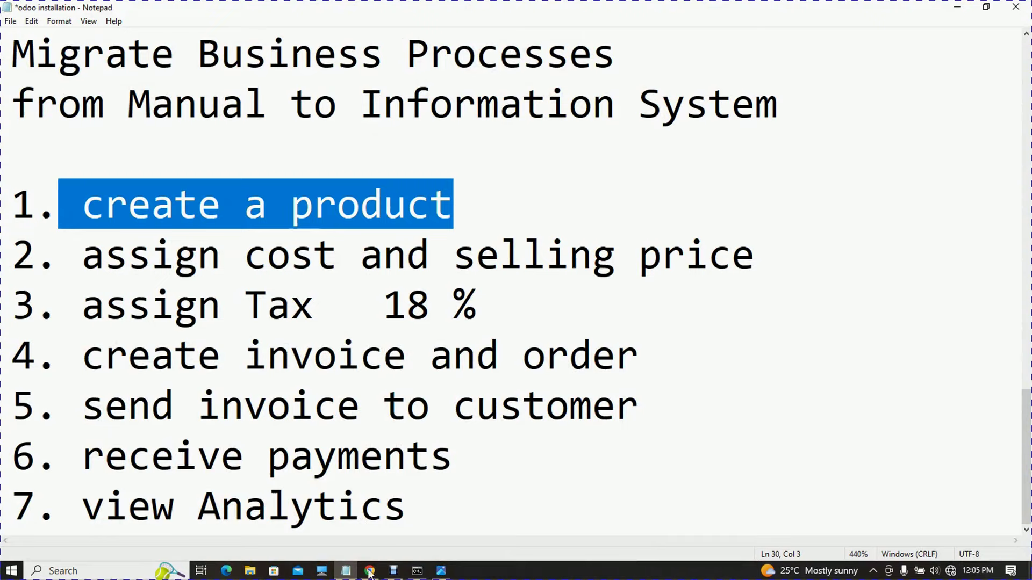
mouse_move(369, 573)
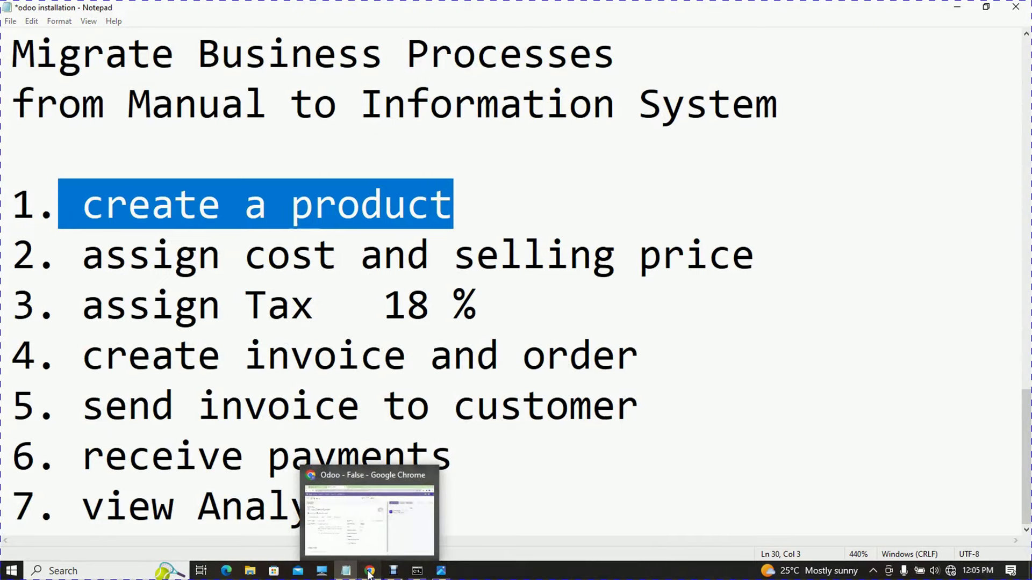
left_click(369, 572)
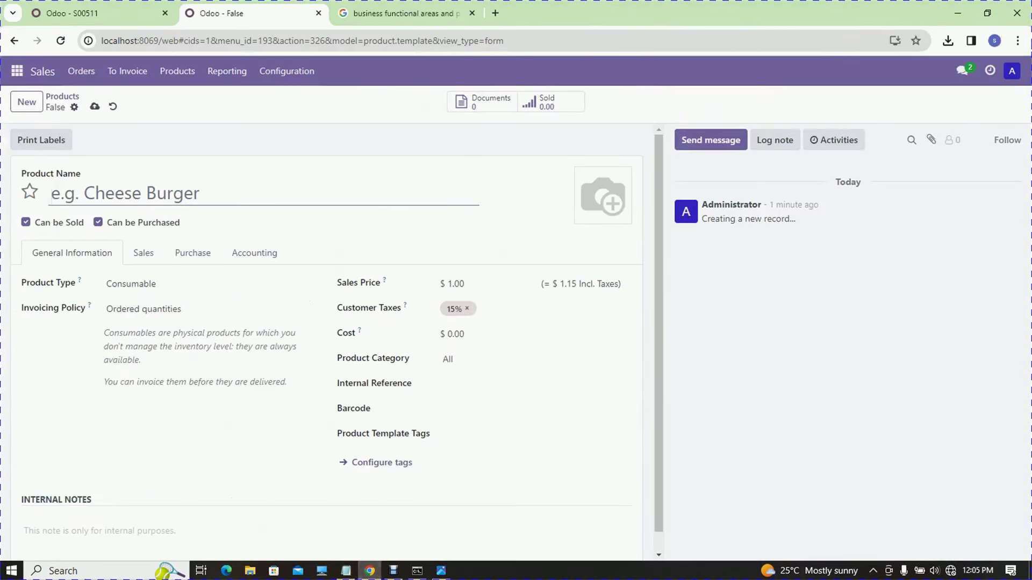
- Enter 'USB charger' as the new product's name
left_click(1013, 71)
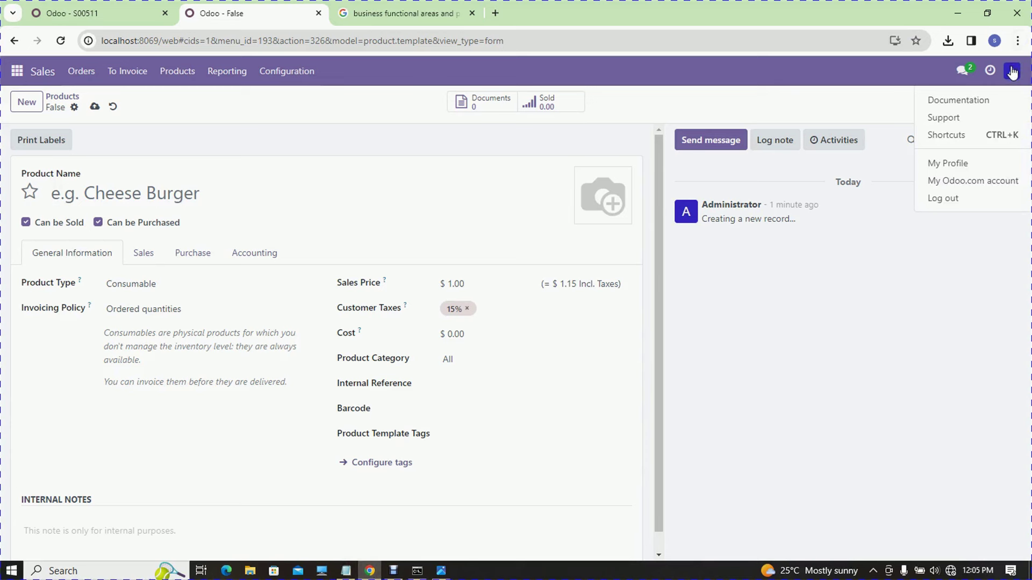
left_click(142, 196)
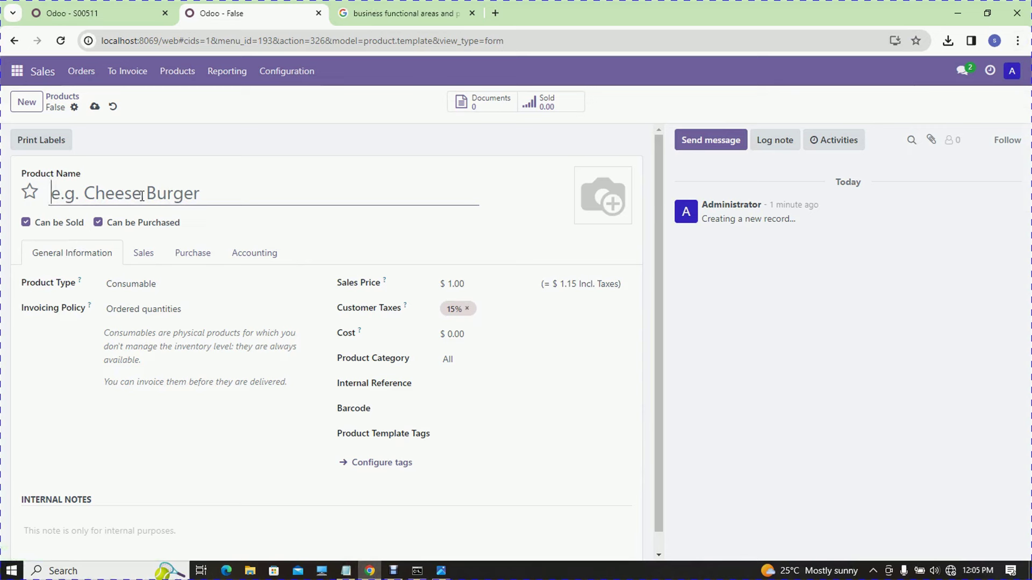
type("USB charger")
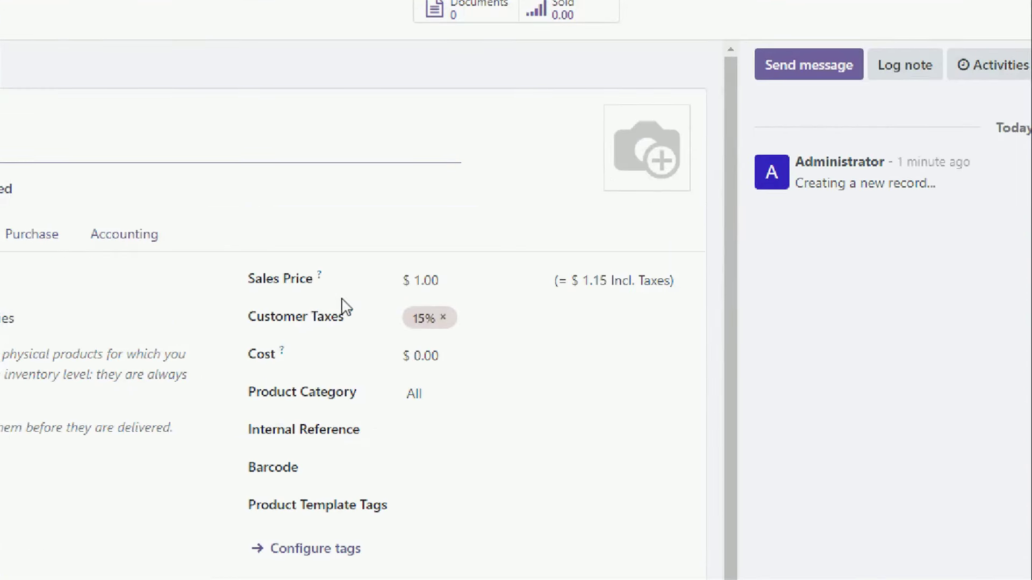
- Set the product's Sales Price to 4000
left_click(440, 281)
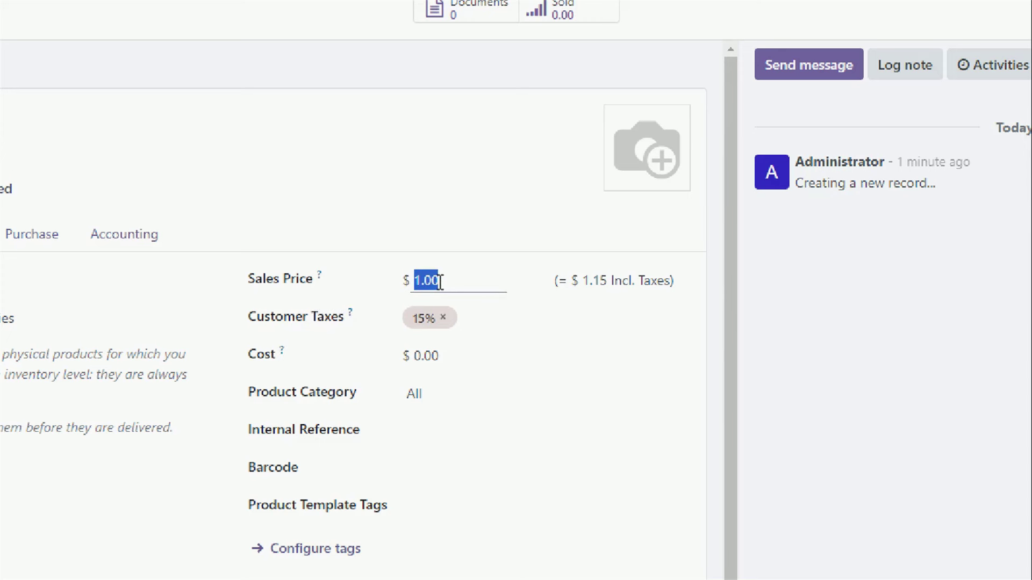
type("4000")
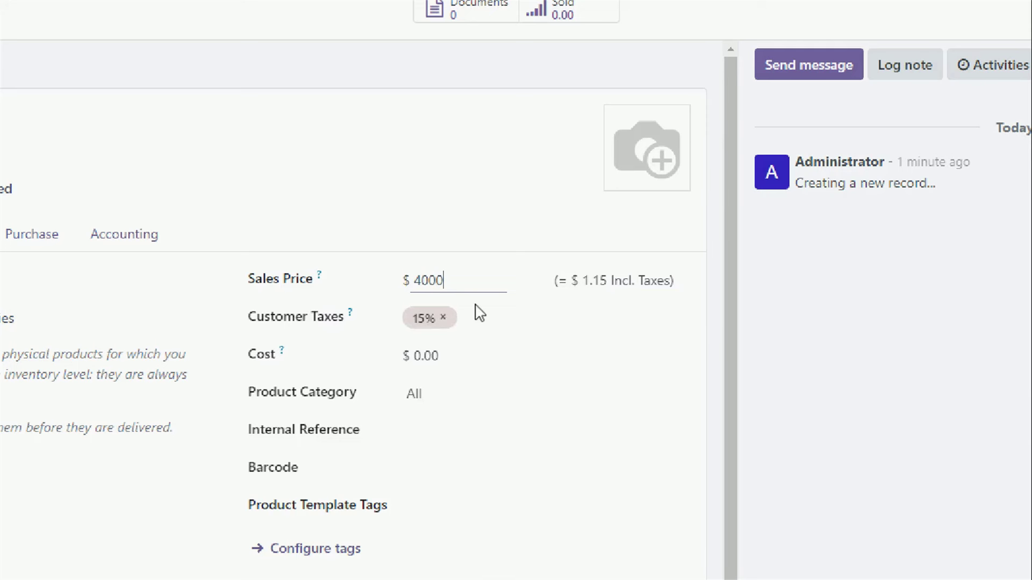
left_click(447, 323)
- Create an 18% customer tax and remove the 15% tax
left_click(465, 335)
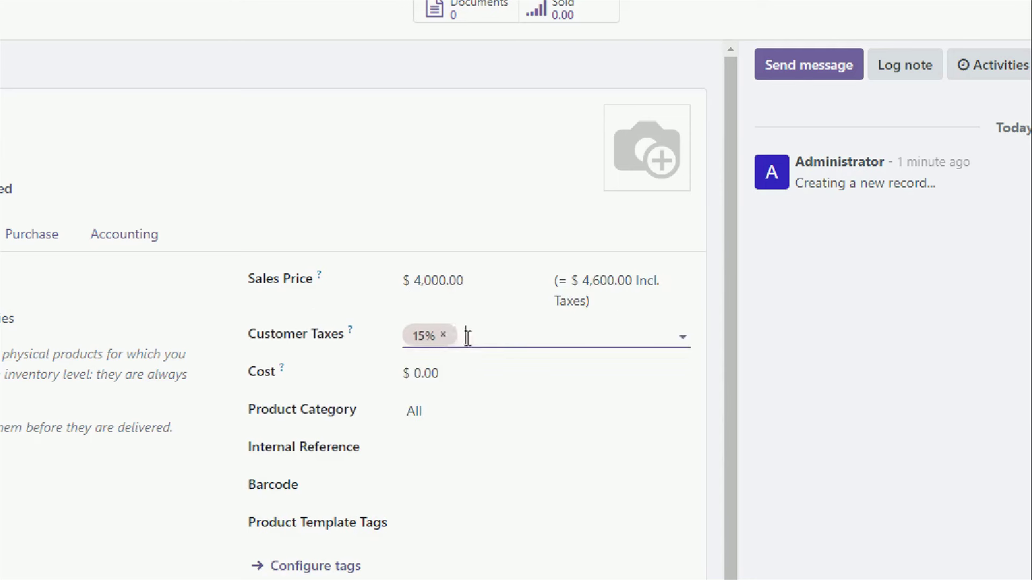
left_click(496, 374)
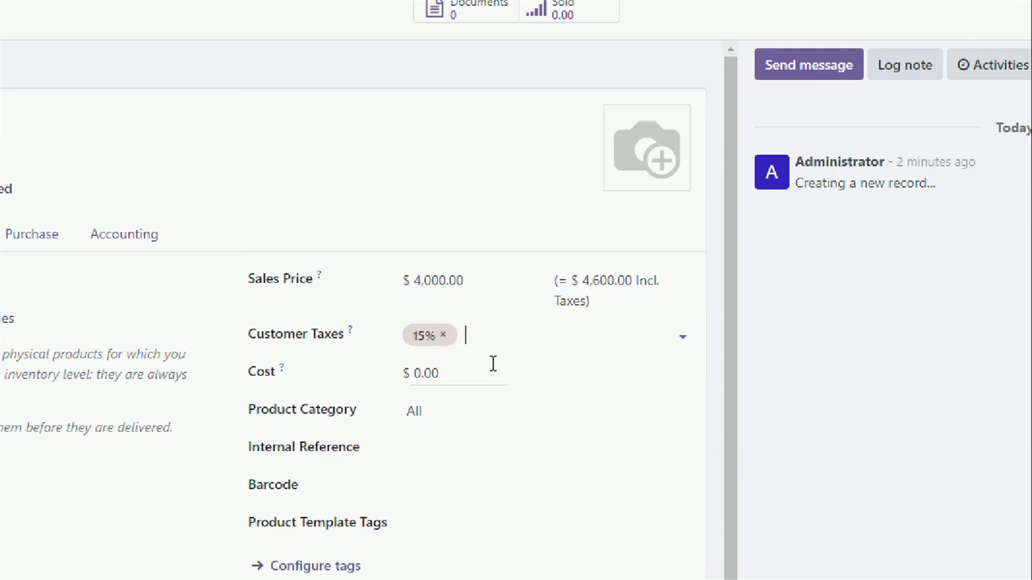
type("18%")
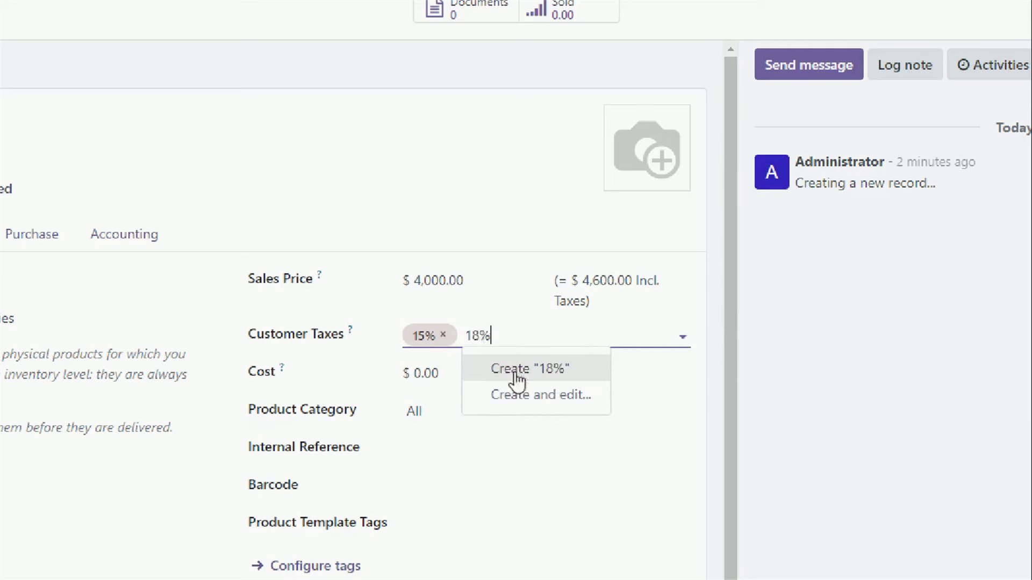
left_click(515, 373)
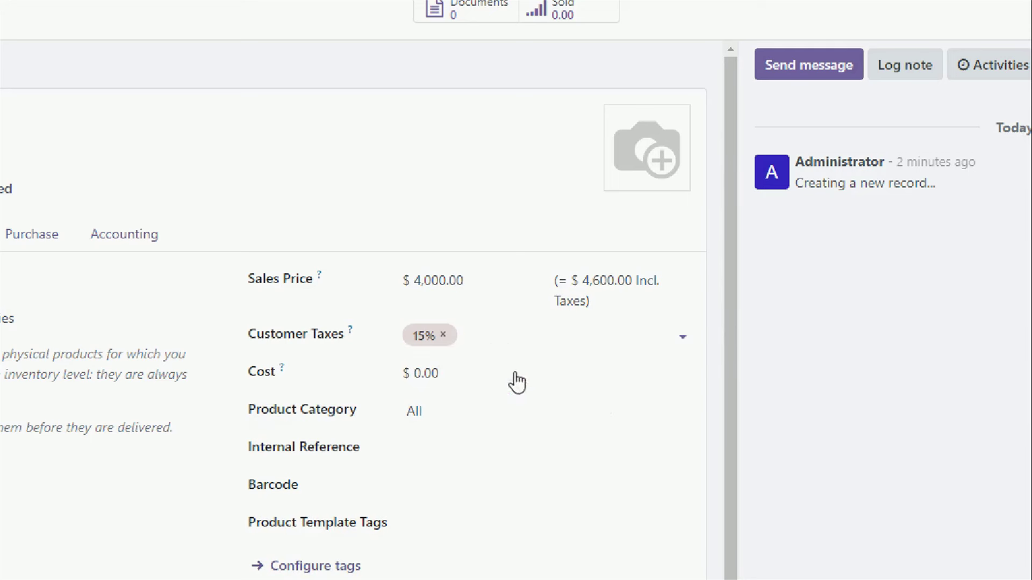
left_click(443, 335)
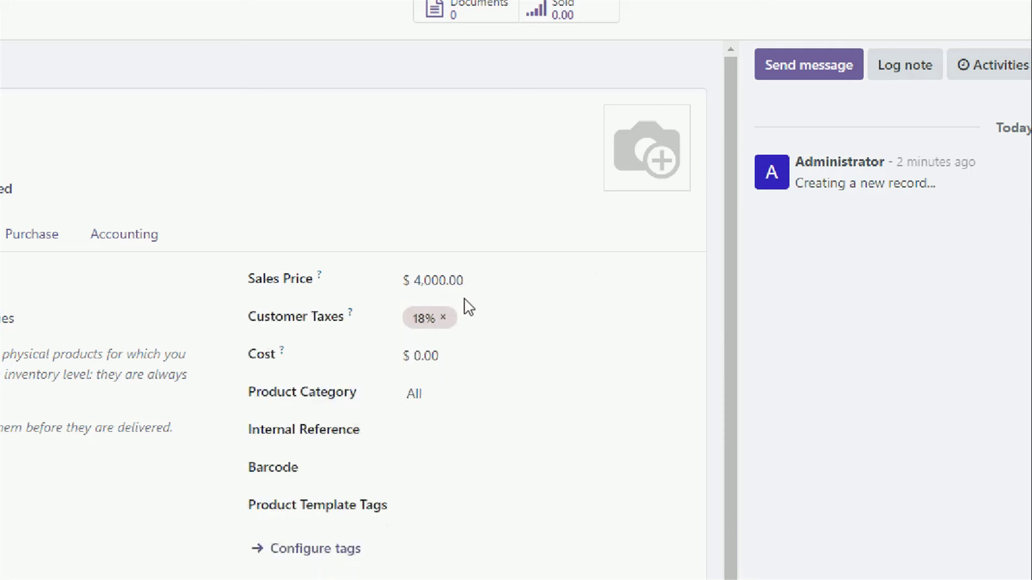
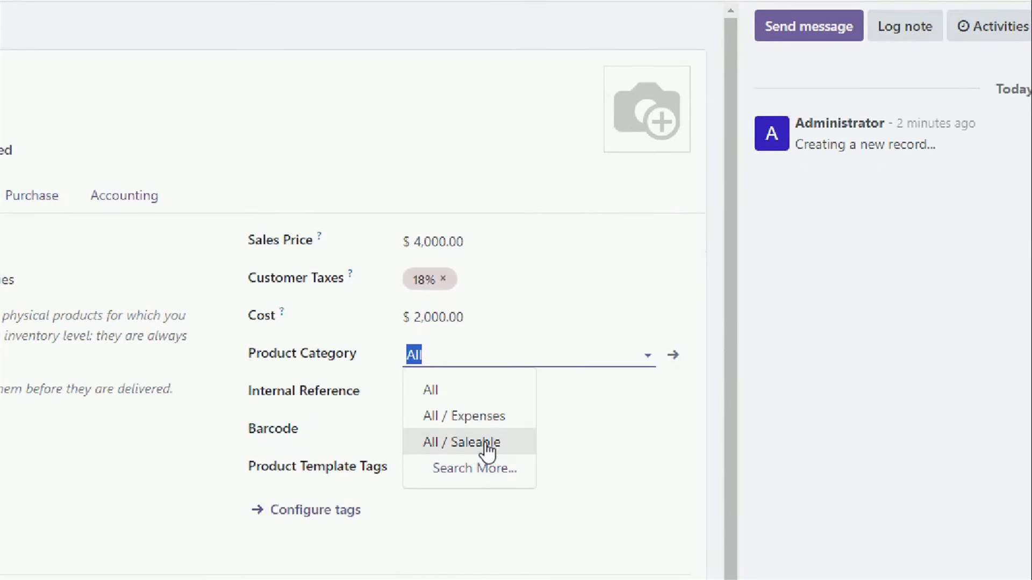
left_click(487, 468)
left_click(428, 429)
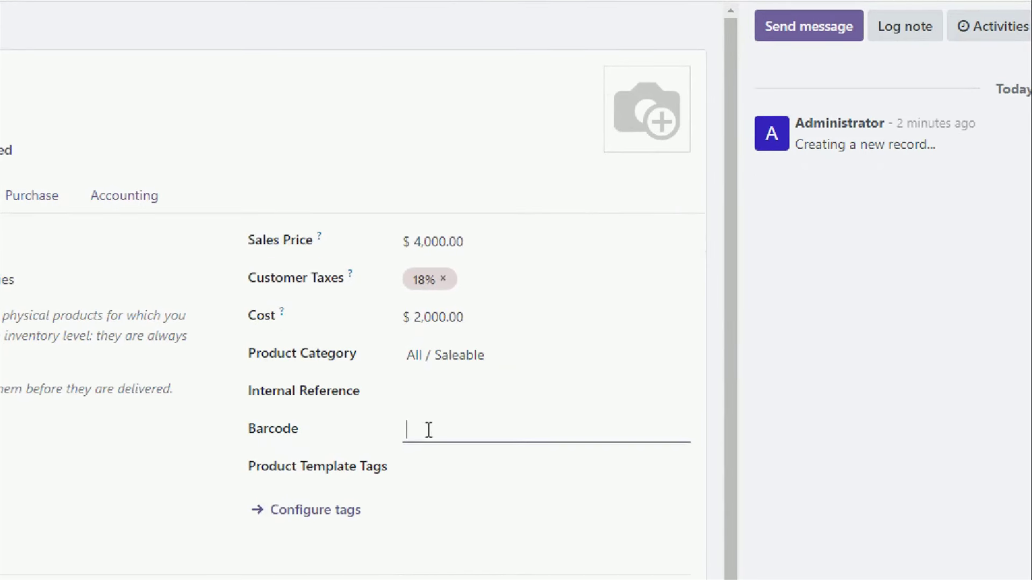
type("74744744747474")
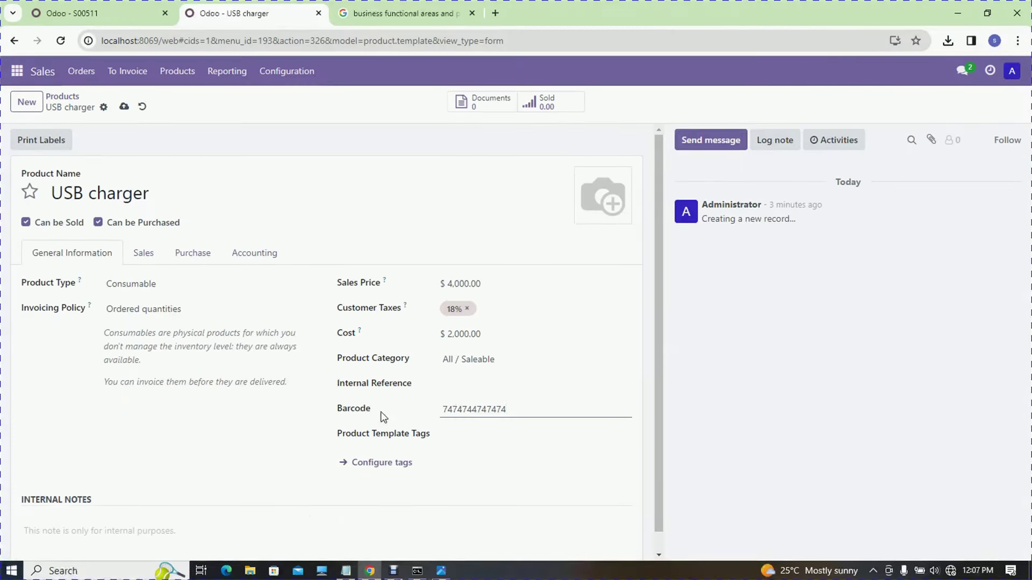
- Look through the USB charger's Sales, Purchase and Accounting tabs, then return to General Information
left_click(149, 255)
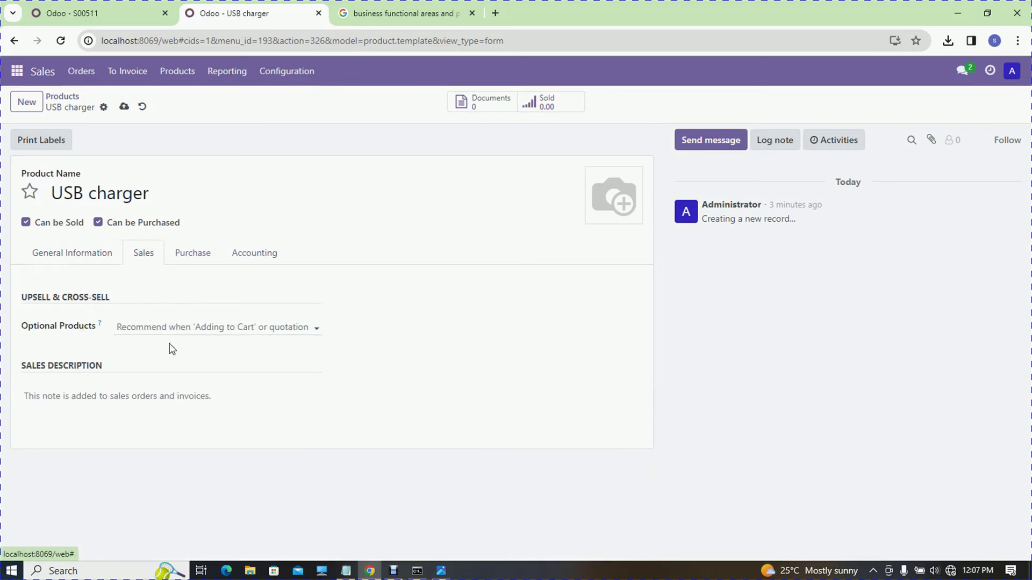
left_click(193, 260)
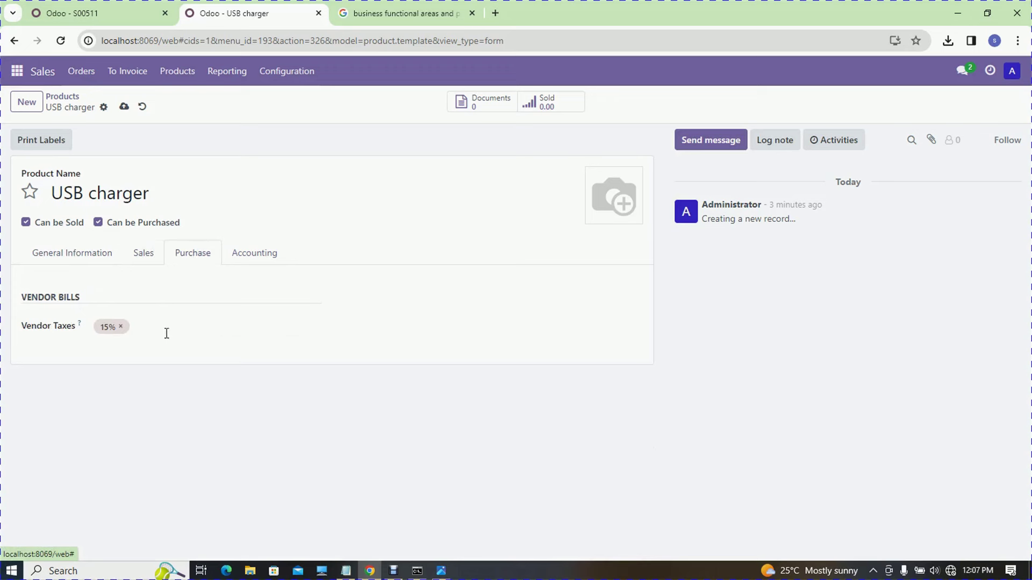
left_click(264, 256)
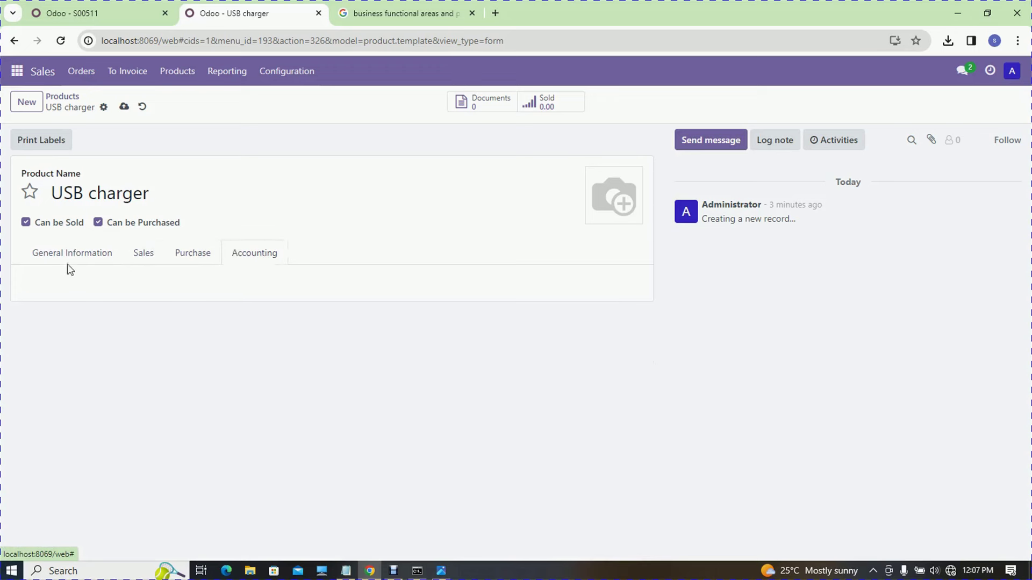
left_click(92, 257)
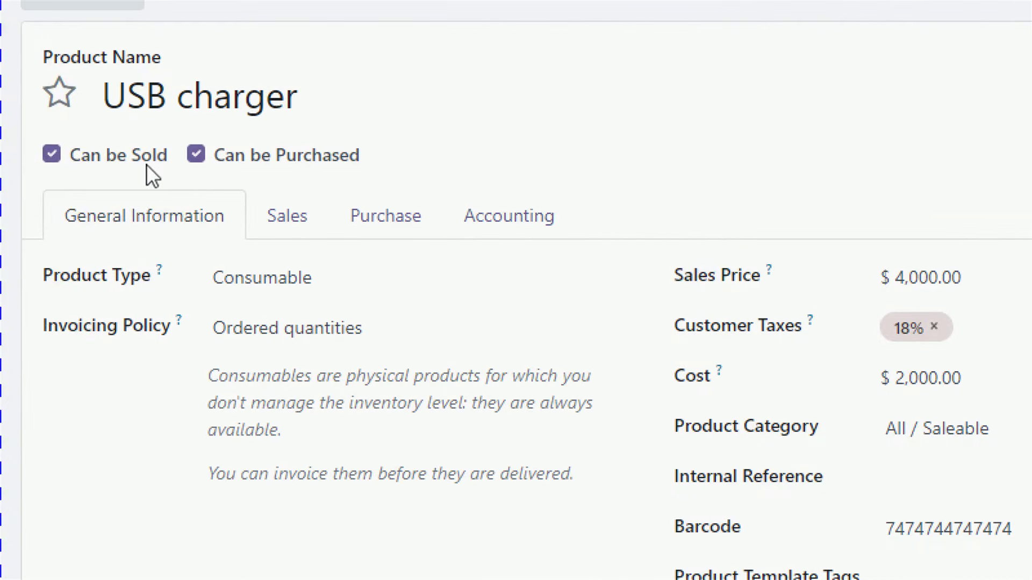
- Toggle Can be Sold off and back on, toggle Can be Purchased, and return to the Google results
left_click(56, 178)
left_click(56, 178)
left_click(194, 173)
left_click(194, 173)
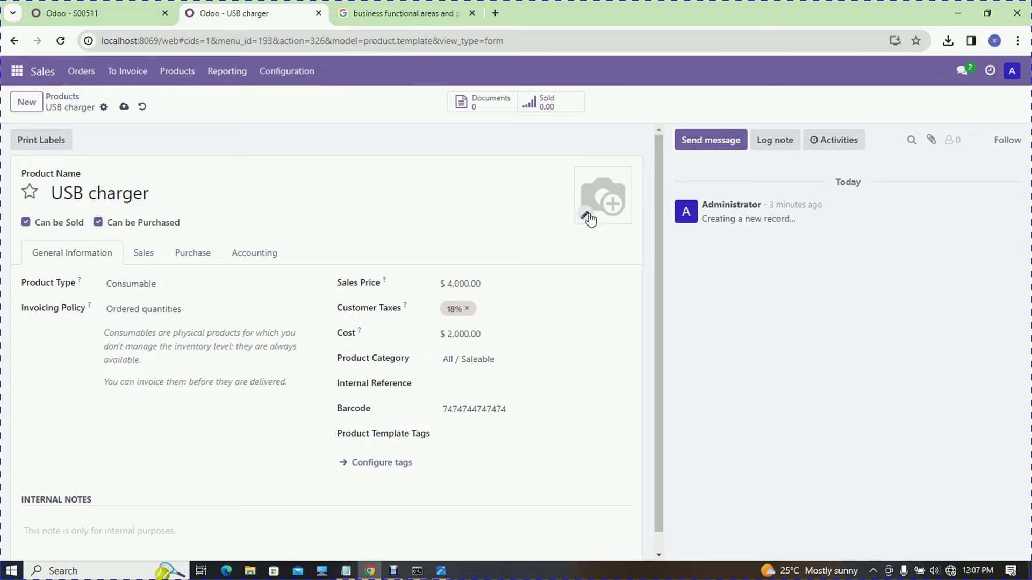
left_click(366, 13)
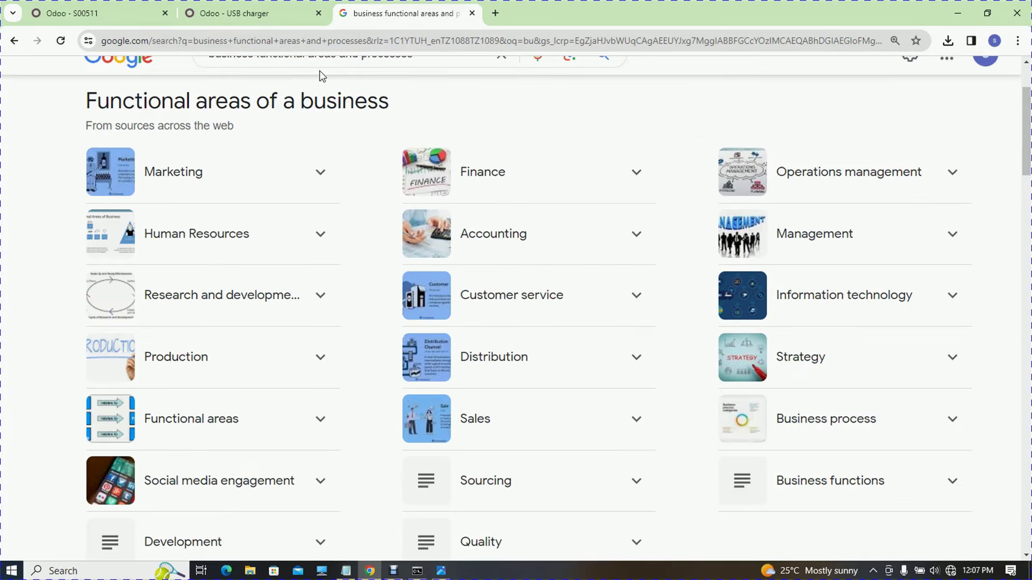
- Search Google for 'us charger' and reconnect to the secured Wi-Fi network
left_click(363, 43)
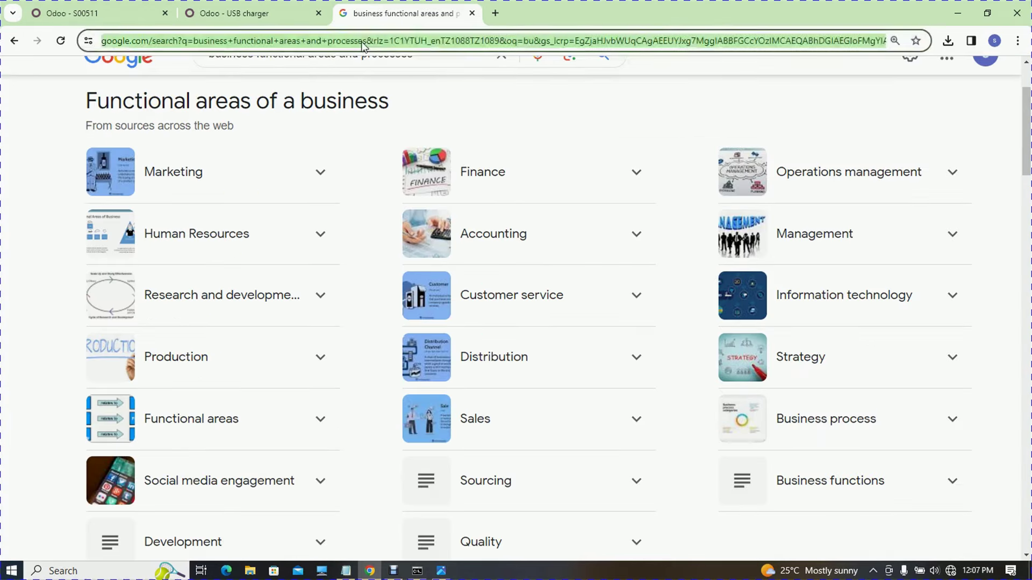
type("us charger")
key("Return")
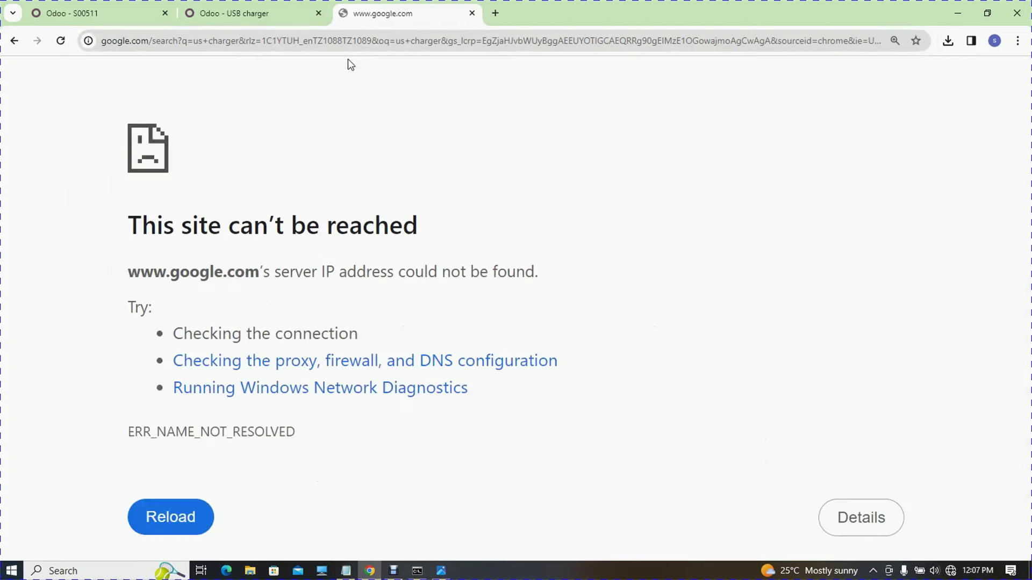
left_click(950, 571)
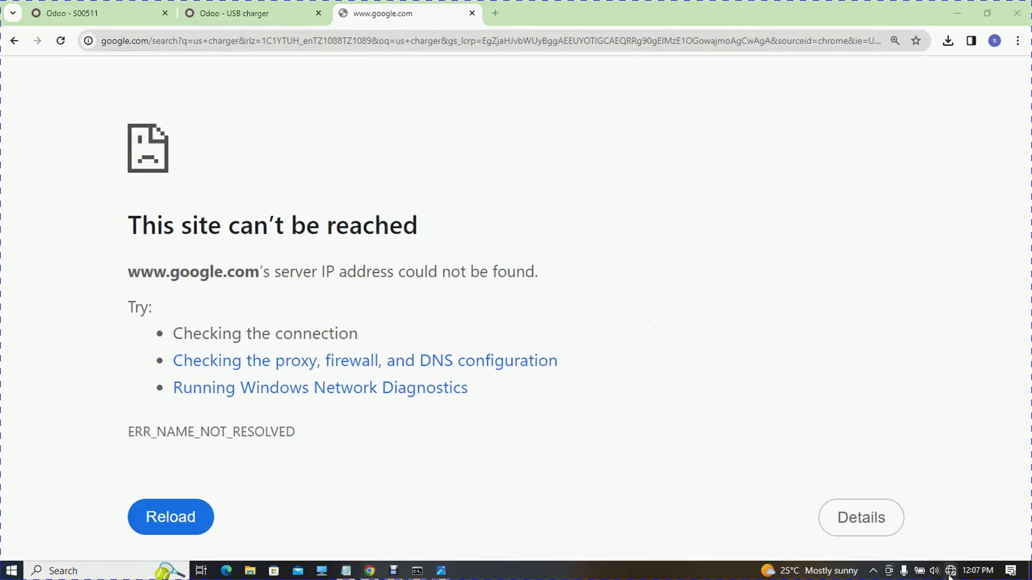
left_click(863, 262)
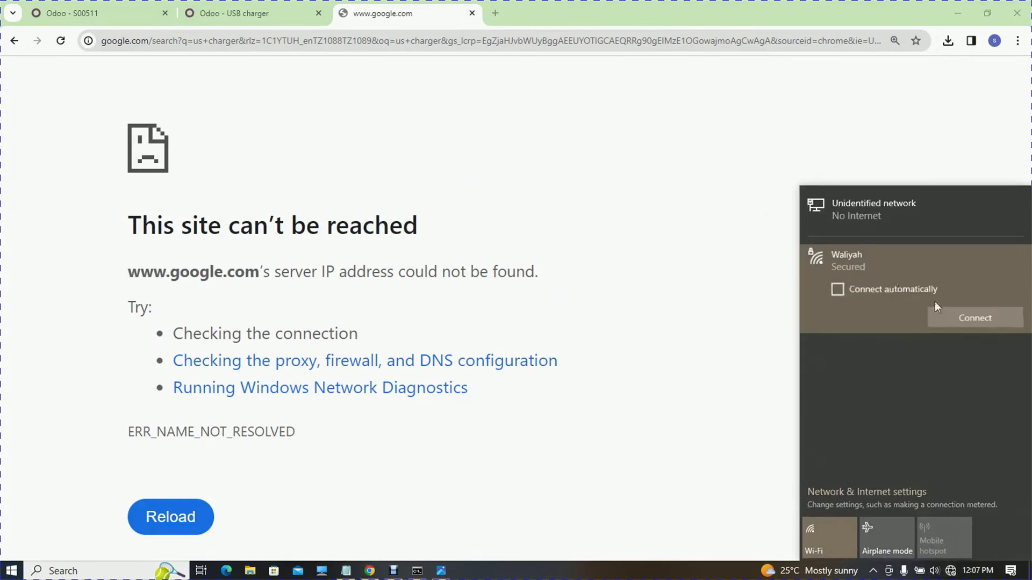
left_click(964, 319)
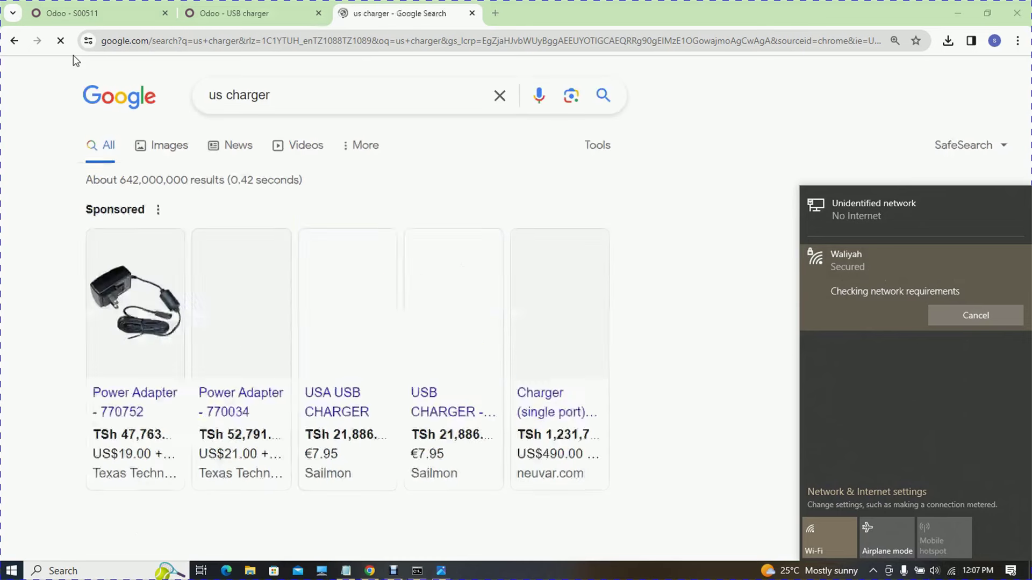
- In image results, preview the UK-to-US travel adapter and choose Save image as
left_click(169, 146)
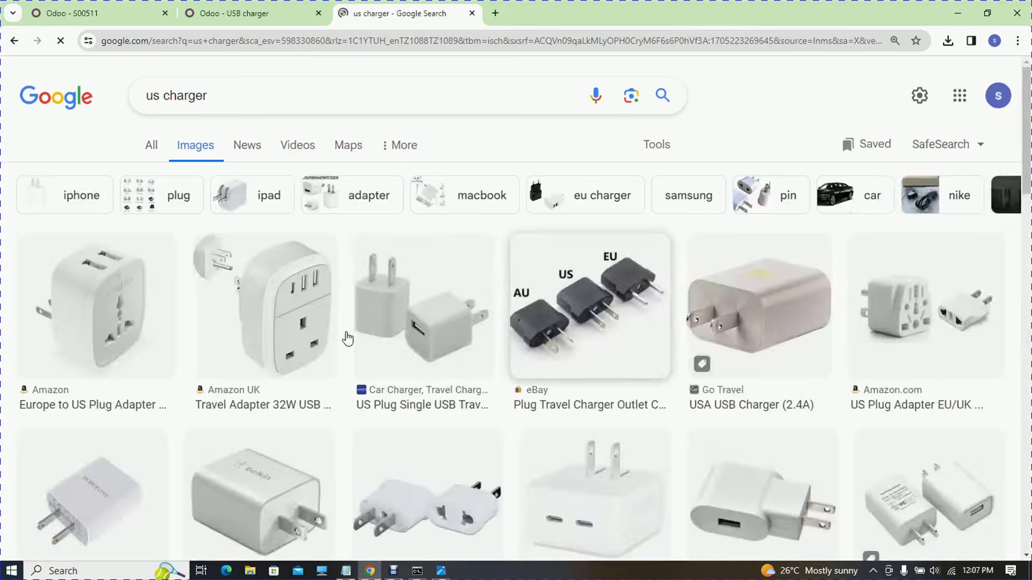
left_click(301, 298)
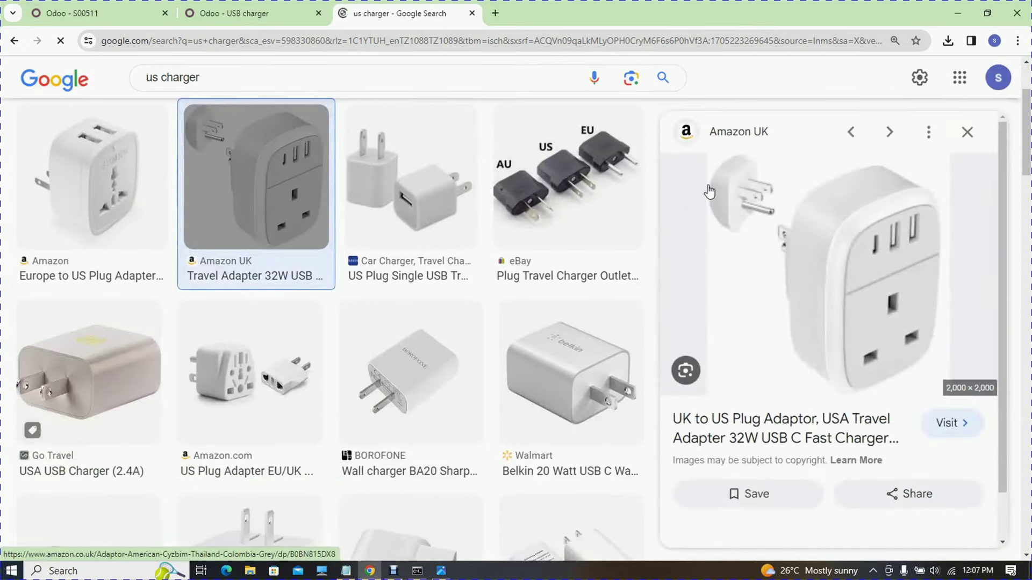
right_click(830, 191)
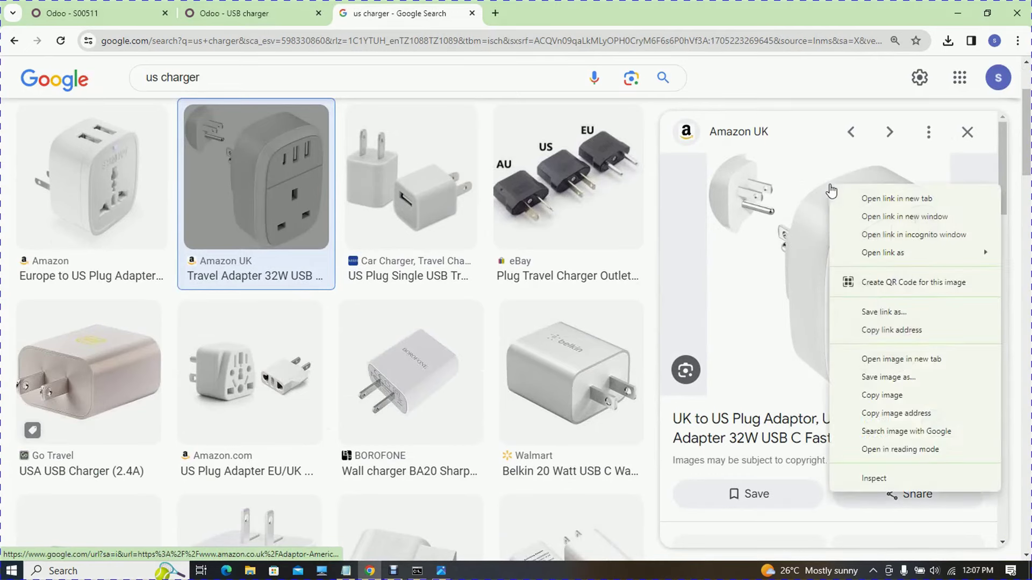
left_click(914, 376)
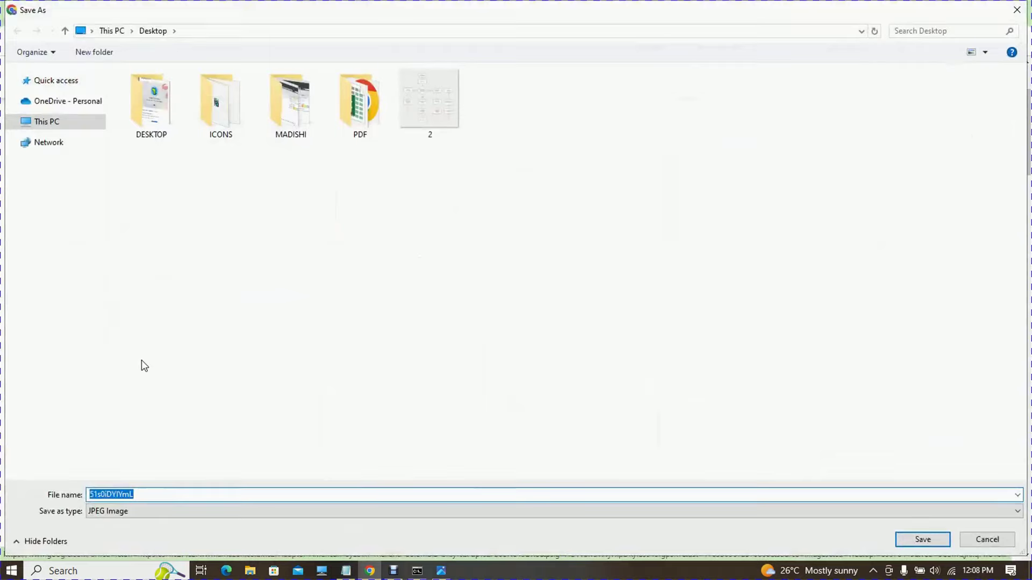
- Save the adapter photo to the Desktop and load it from there as the USB charger's image
left_click(923, 540)
left_click(231, 10)
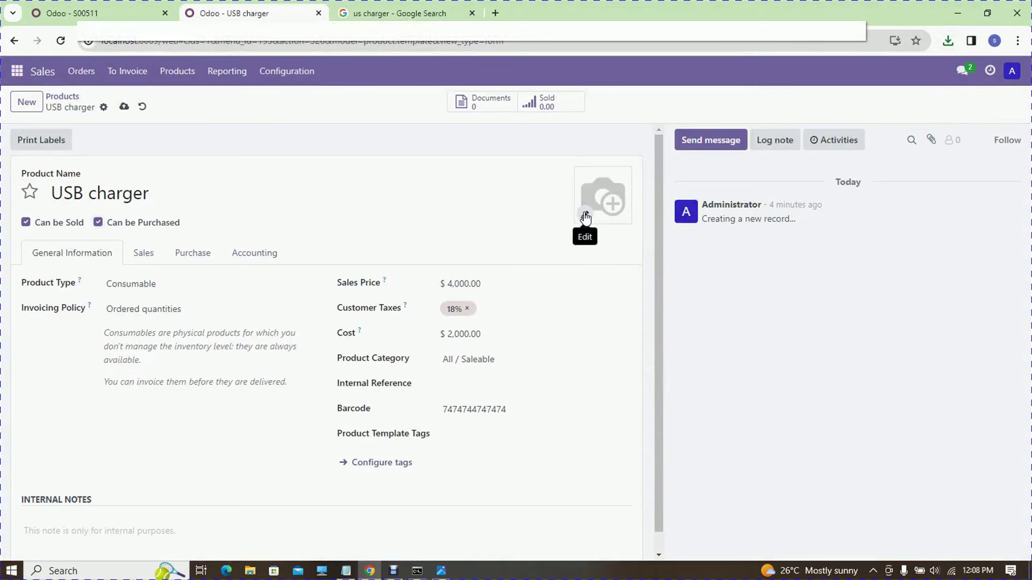
left_click(585, 216)
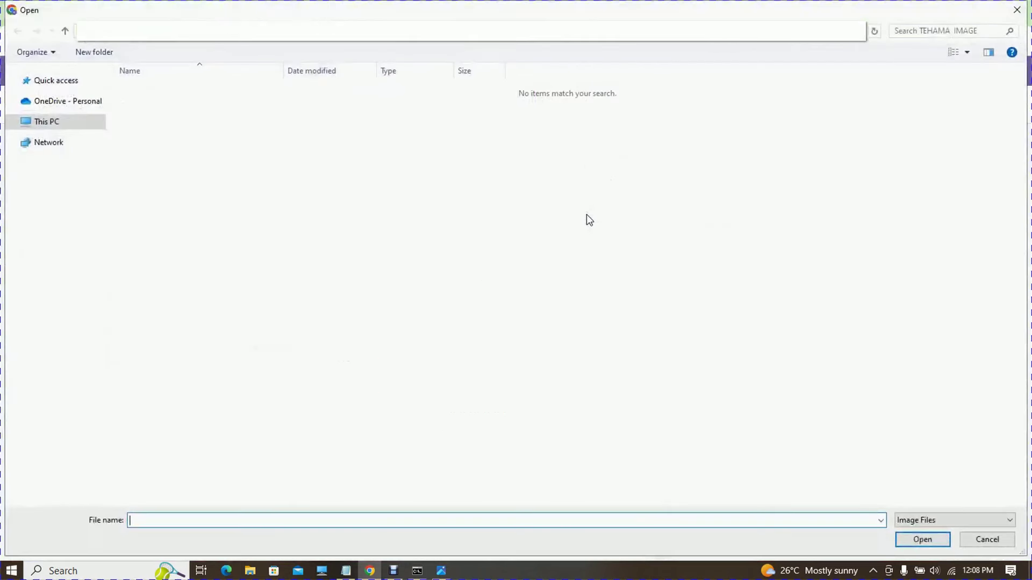
left_click(54, 123)
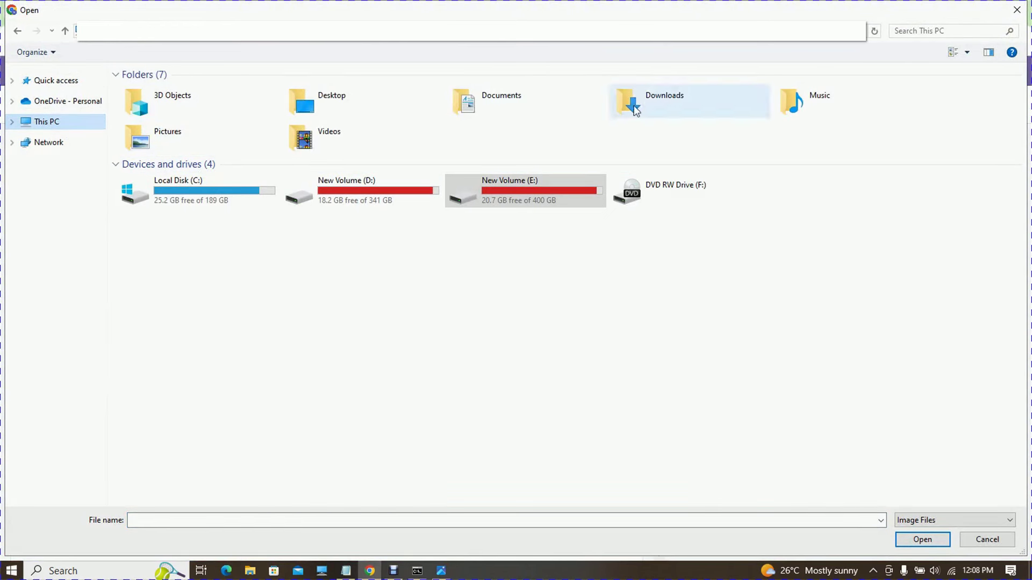
double_click(335, 100)
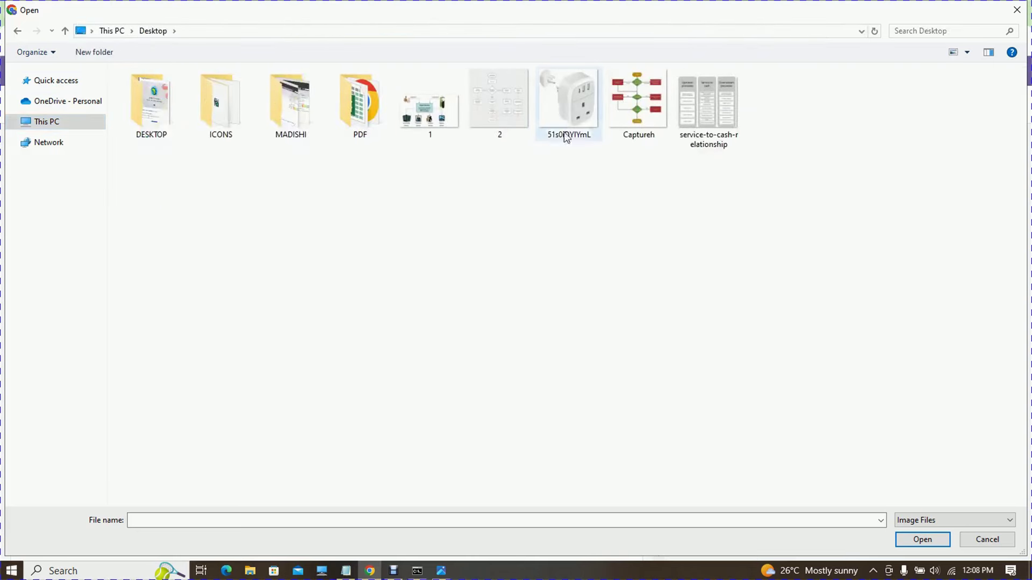
double_click(571, 99)
mouse_move(604, 209)
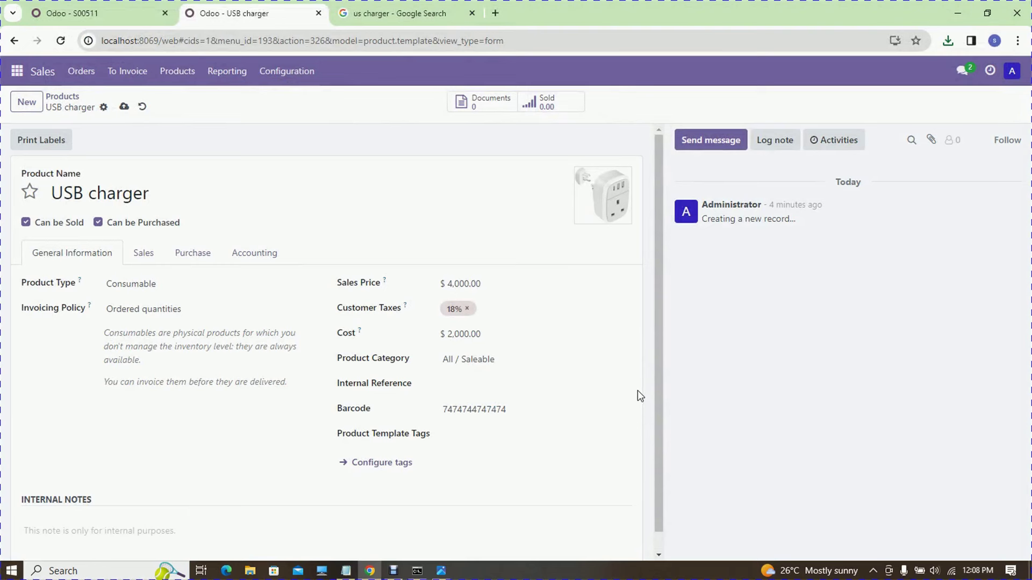
left_click_drag(661, 408, 619, 247)
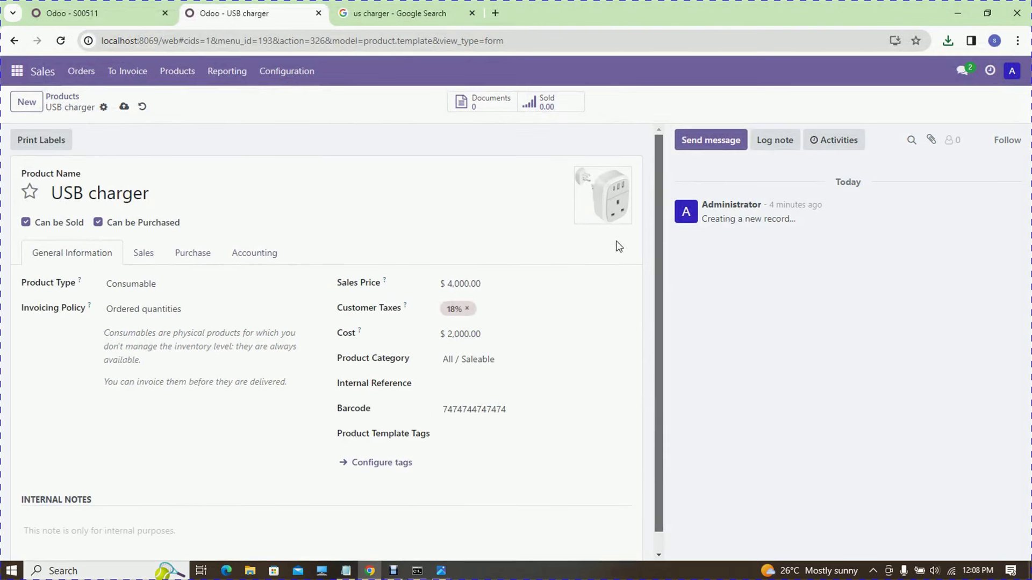
- Start a new Odoo product, then search Google images for wireless charger
left_click(30, 103)
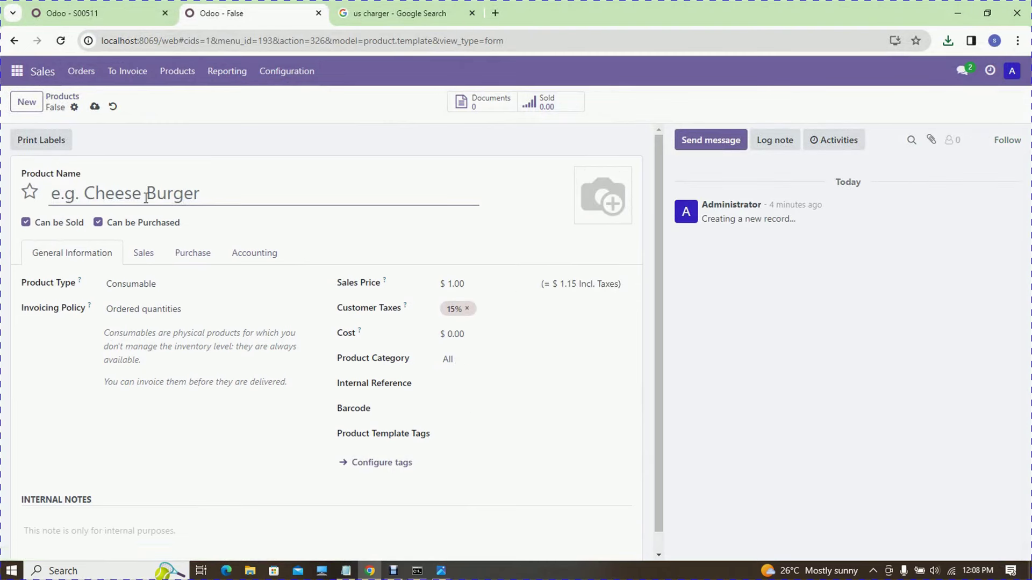
left_click(382, 13)
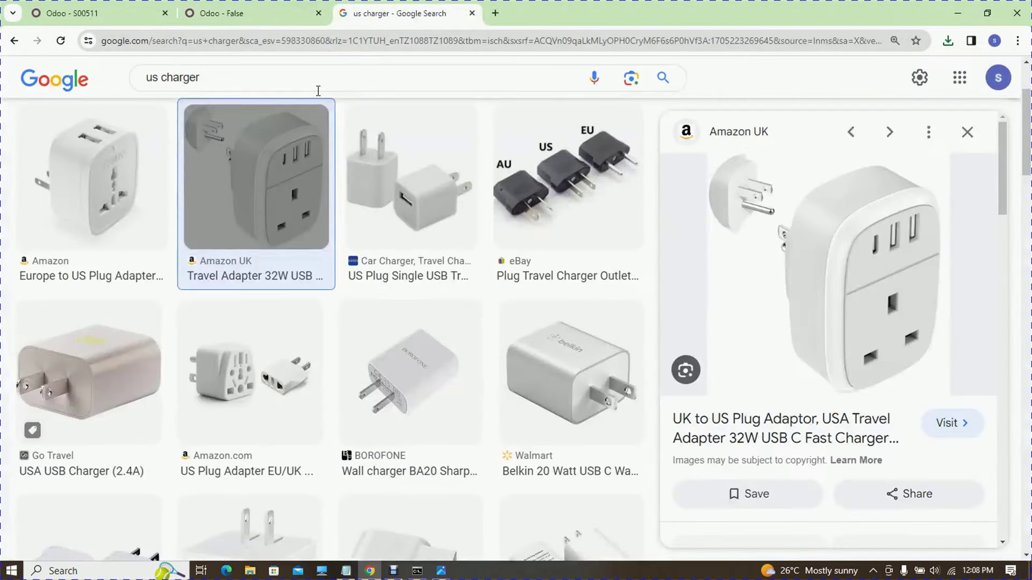
left_click(227, 40)
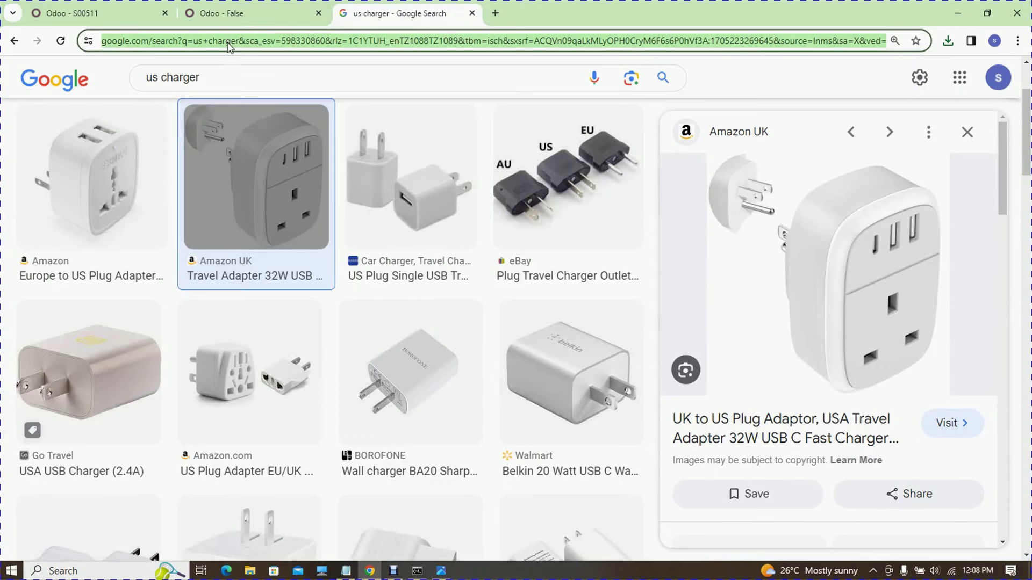
type("wireless charger")
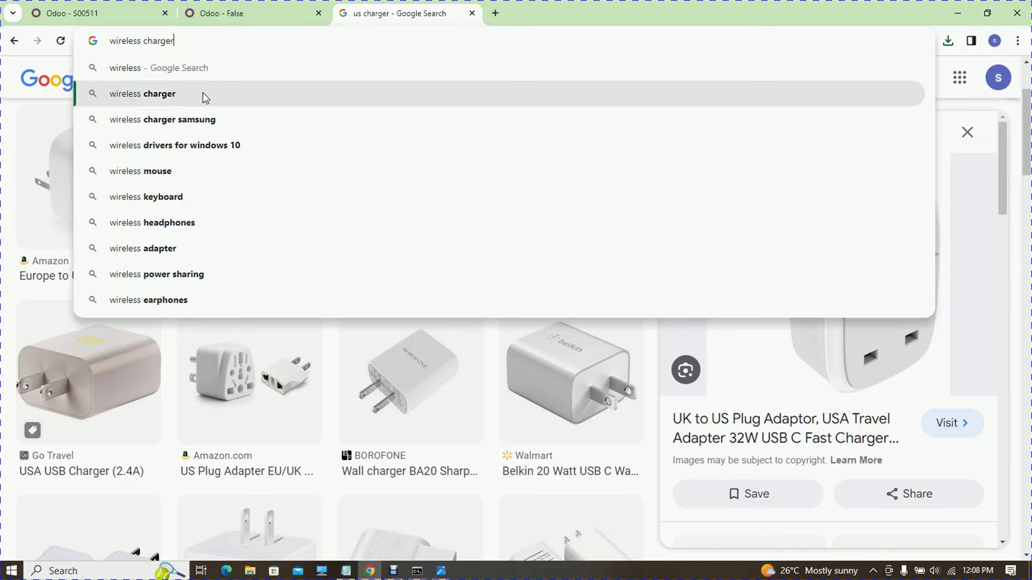
left_click(202, 93)
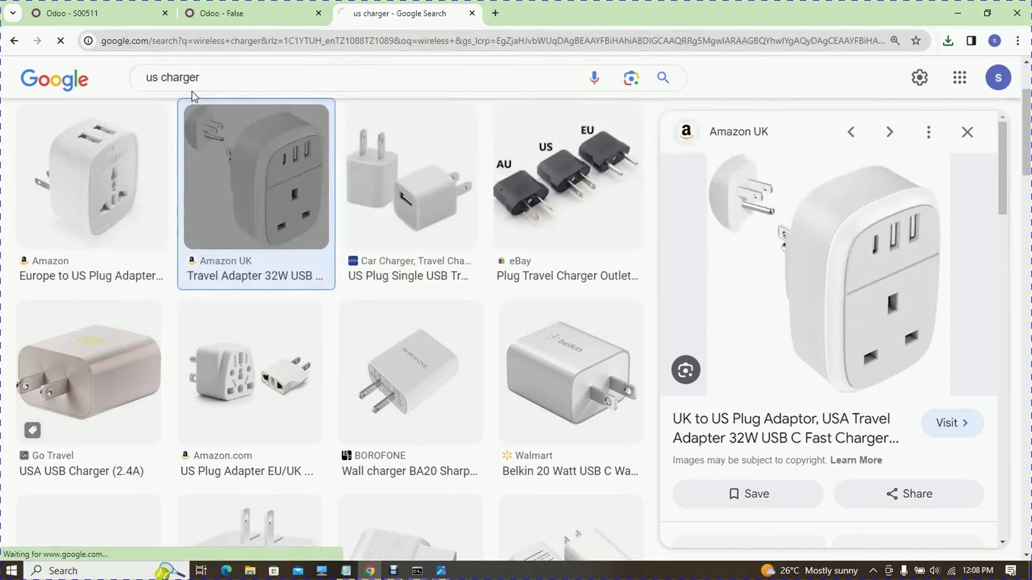
left_click(158, 159)
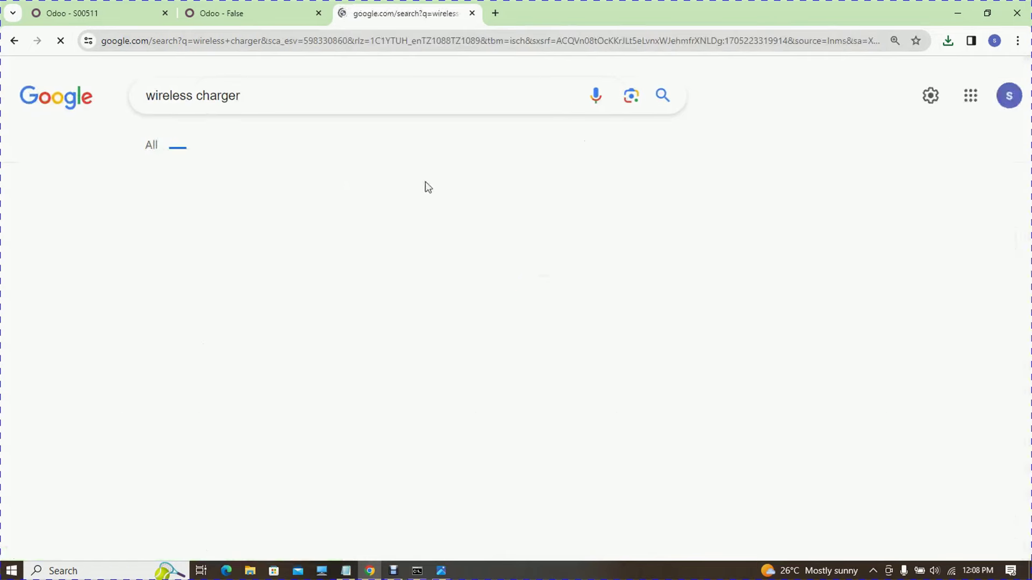
- Save the Anker 315 wireless charger image to the Desktop and return to the new product
left_click_drag(1026, 112, 1027, 198)
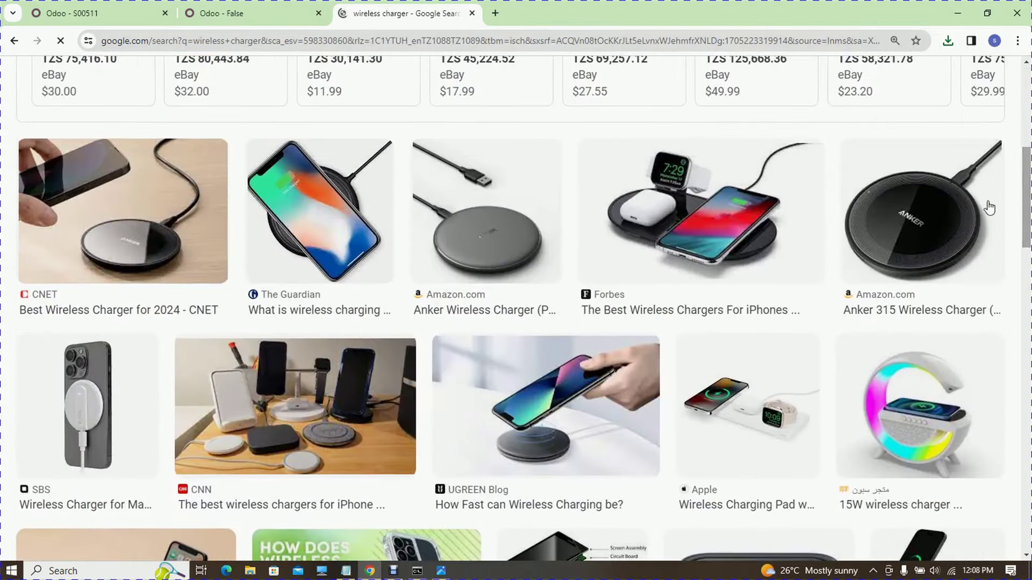
left_click(890, 236)
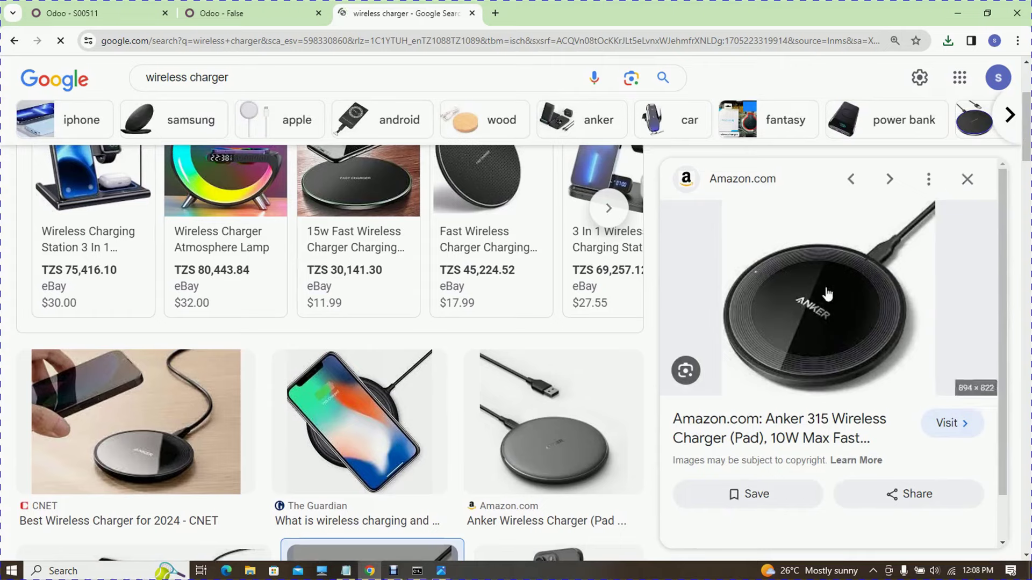
right_click(827, 243)
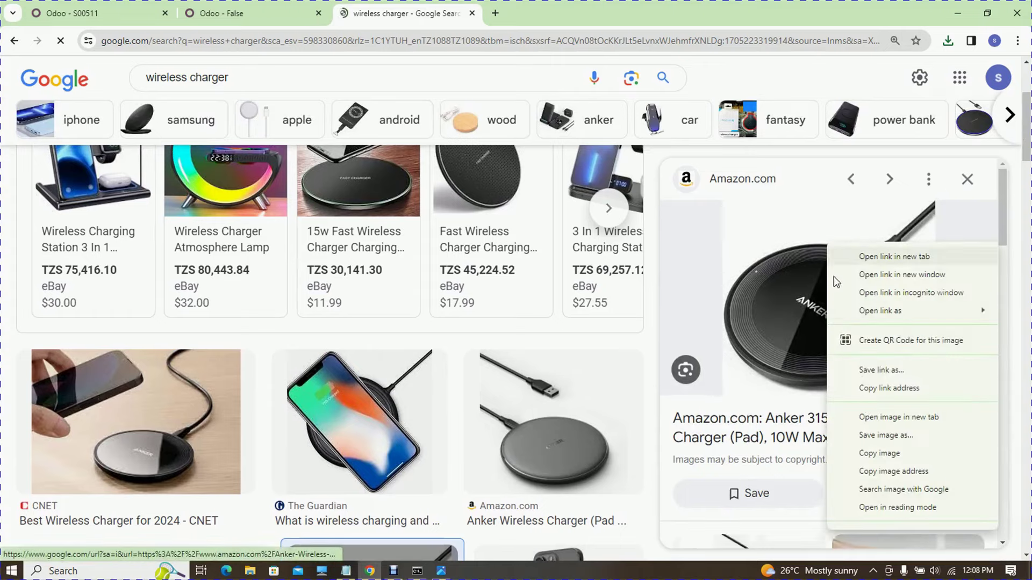
left_click(901, 436)
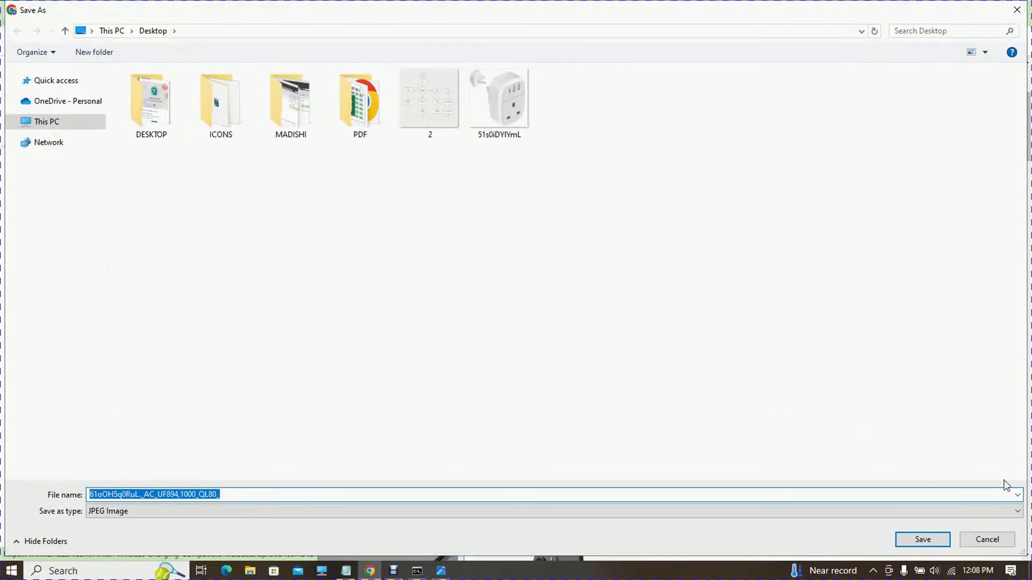
left_click(913, 541)
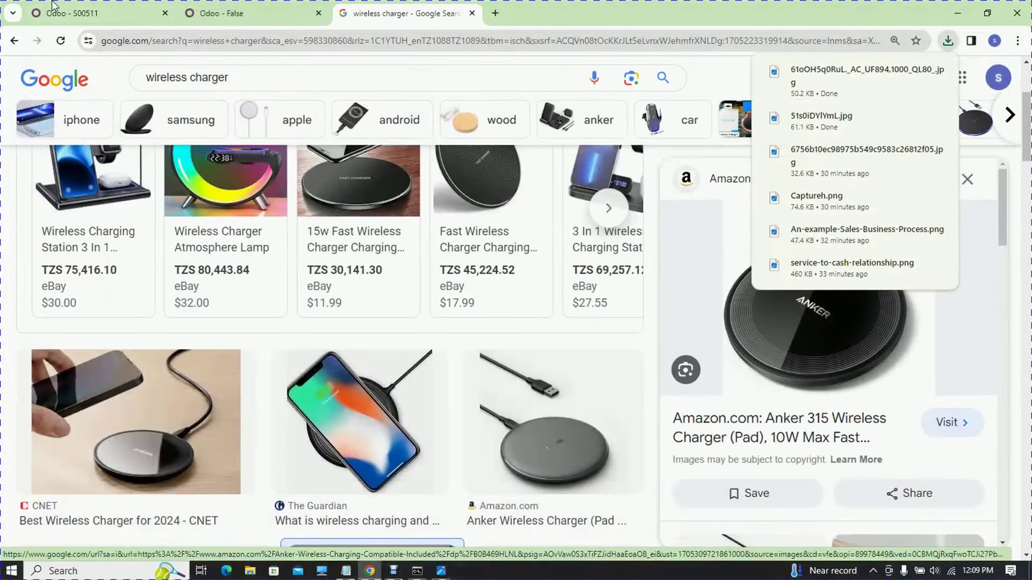
left_click(223, 12)
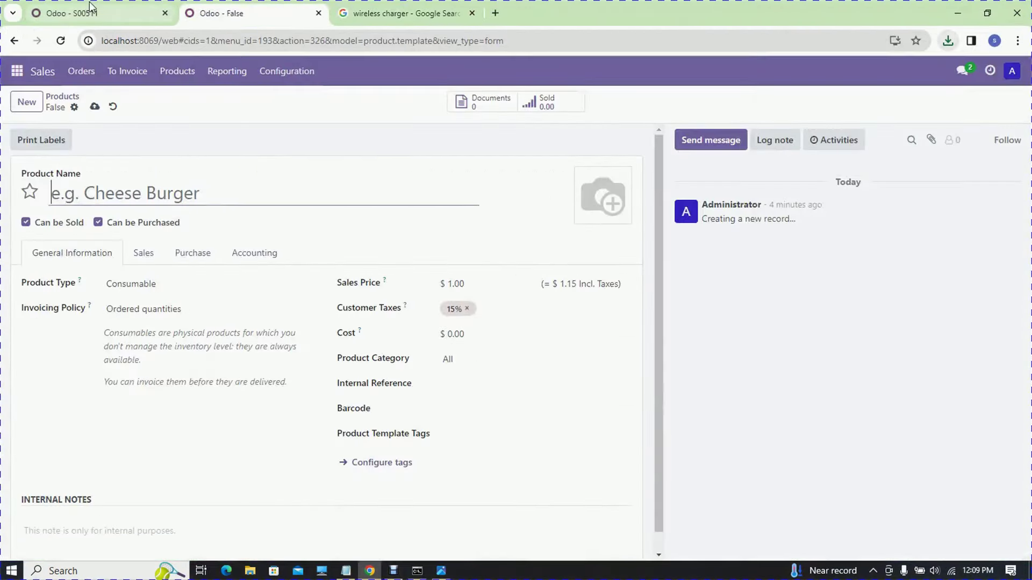
- Upload the wireless charger JPG, name the product WIreless Charger and set sales price 10000
left_click(585, 217)
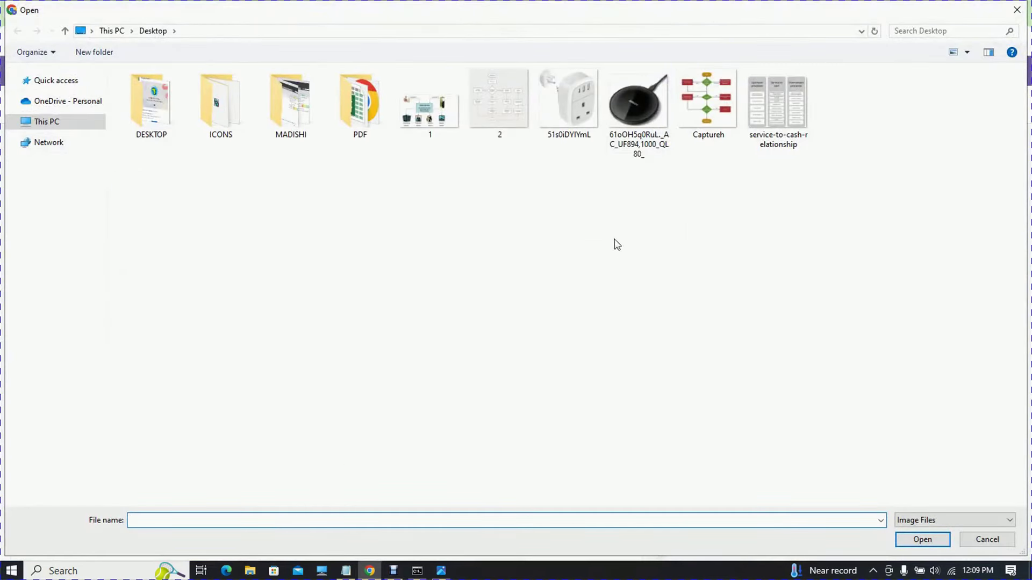
double_click(634, 89)
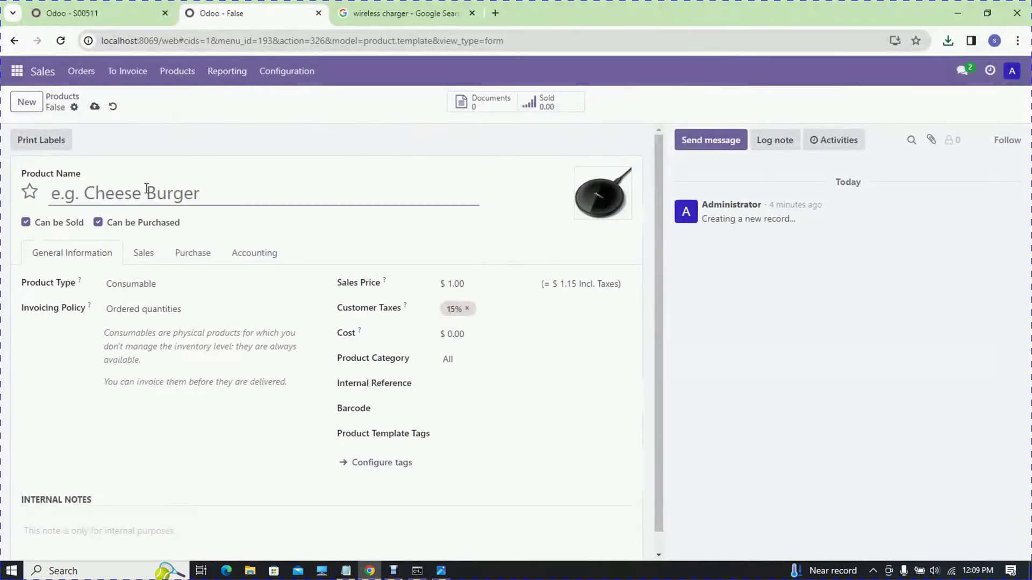
left_click(147, 189)
type("WIreless Charger")
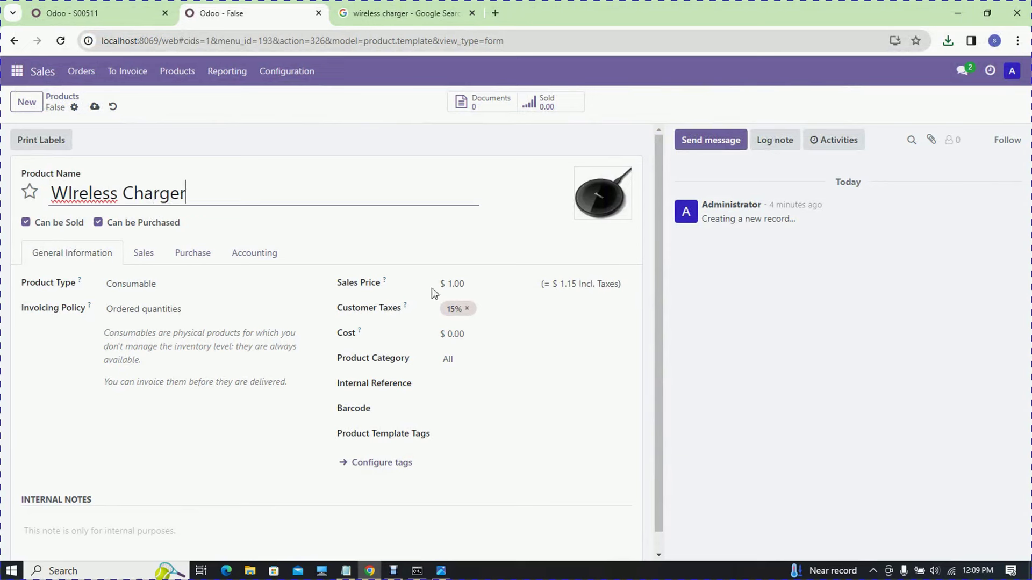
left_click(465, 289)
type("1")
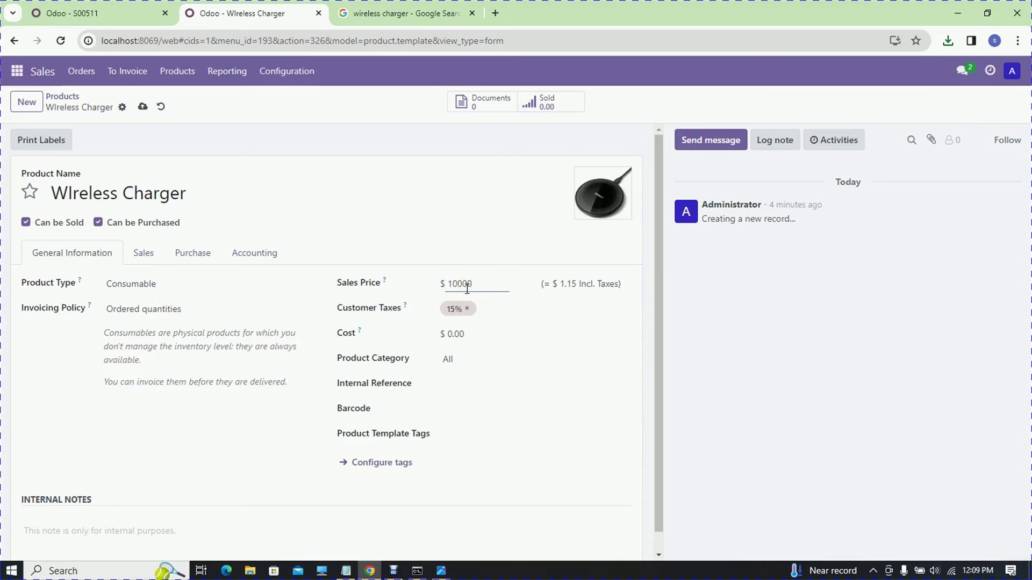
- Replace the product's 15% tax with 18% and set its cost to 2000
left_click(495, 307)
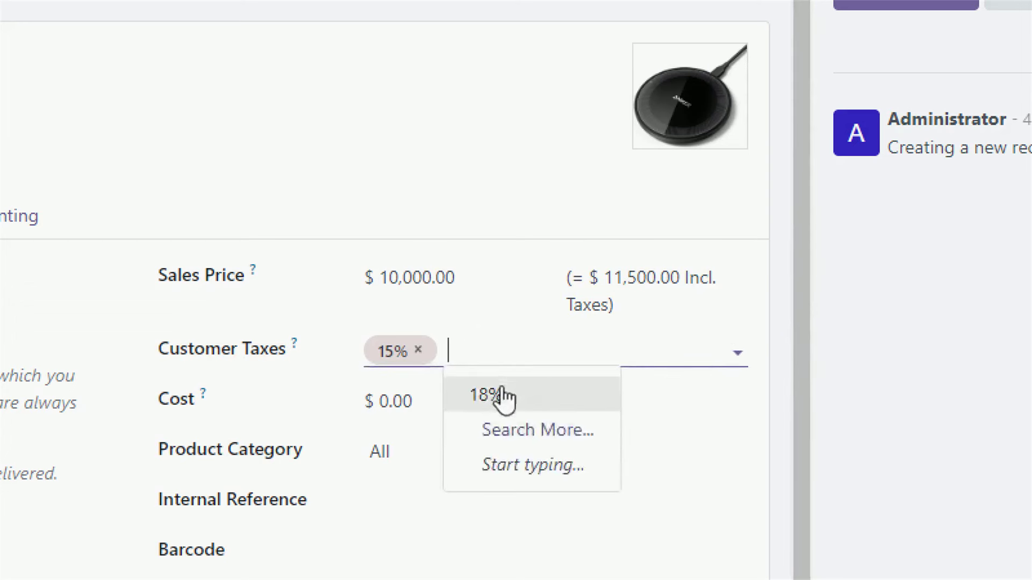
left_click(502, 396)
left_click(418, 351)
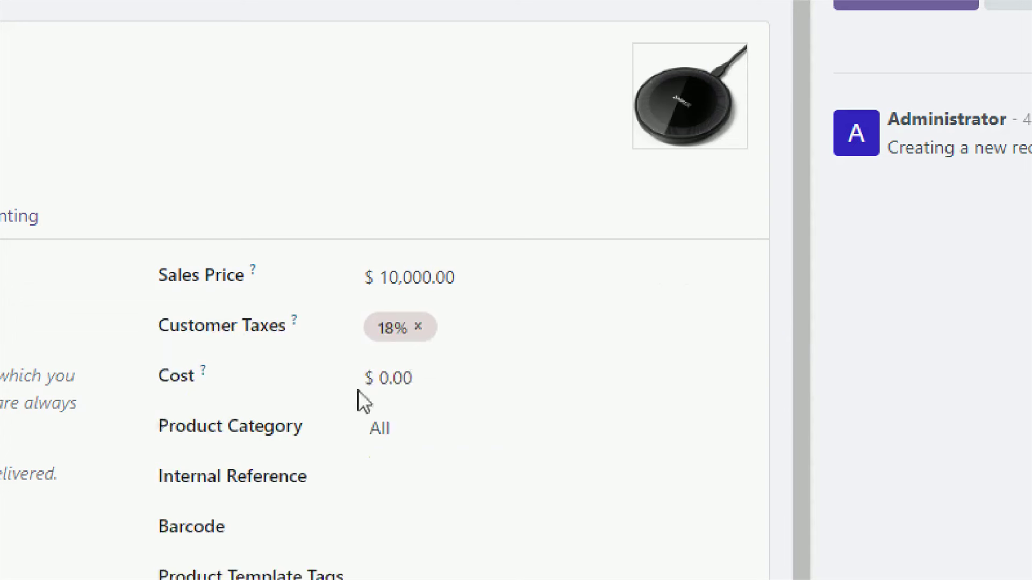
left_click(414, 384)
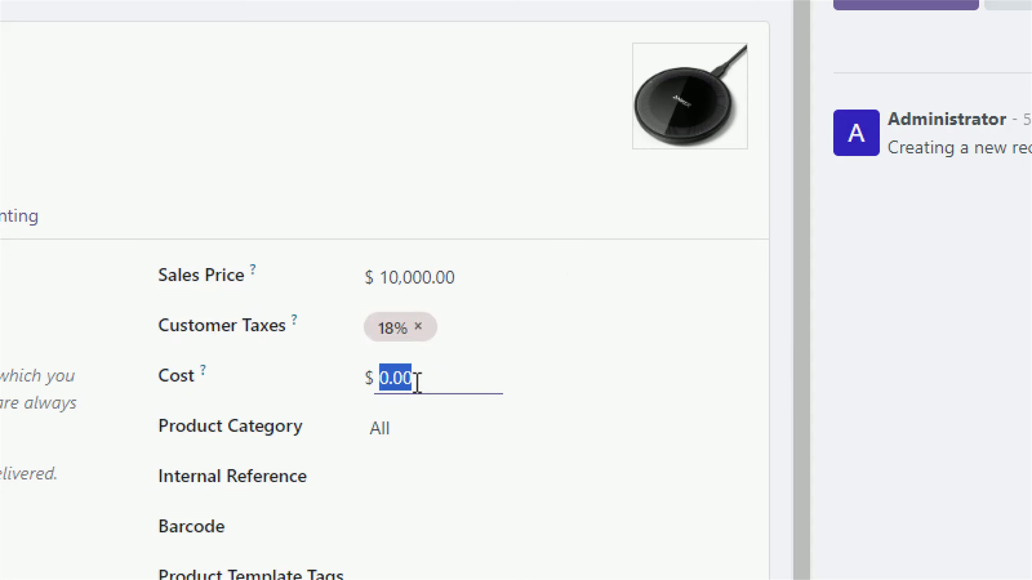
type("2000")
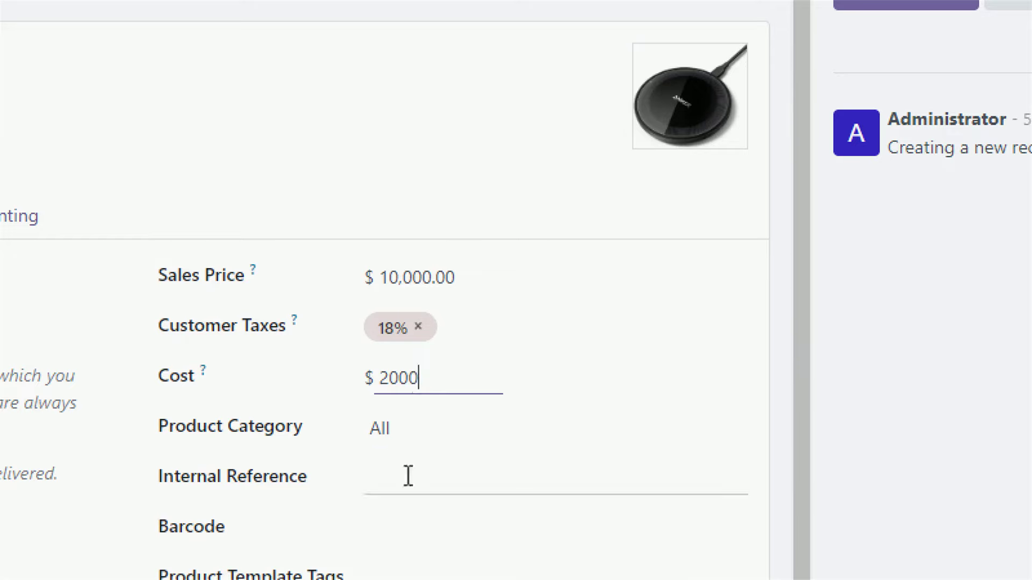
- Set the product category to All / Saleable and save the product
scroll(411, 430, "down", 1)
left_click(412, 405)
scroll(441, 486, "down", 3)
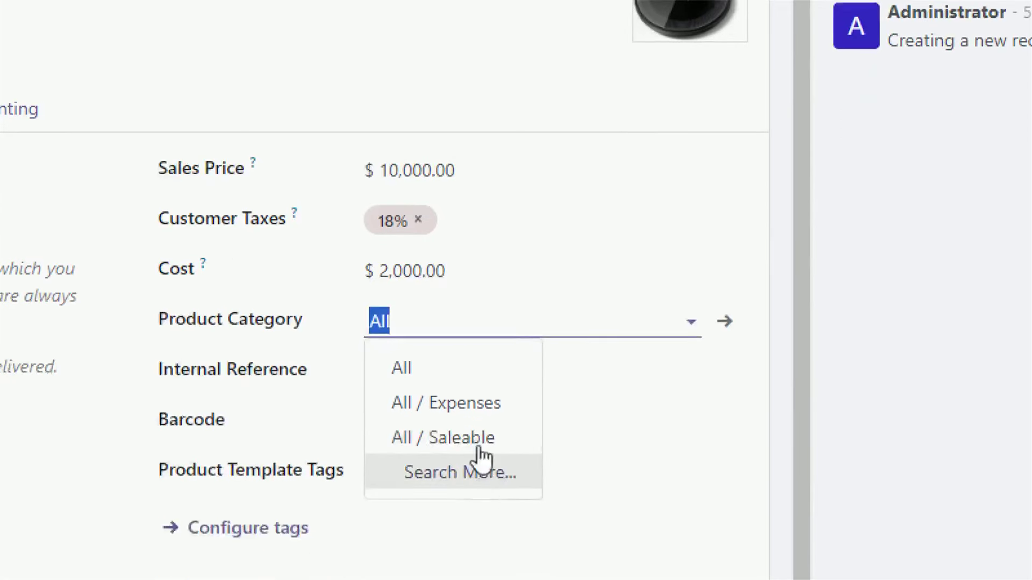
left_click(475, 439)
left_click(347, 416)
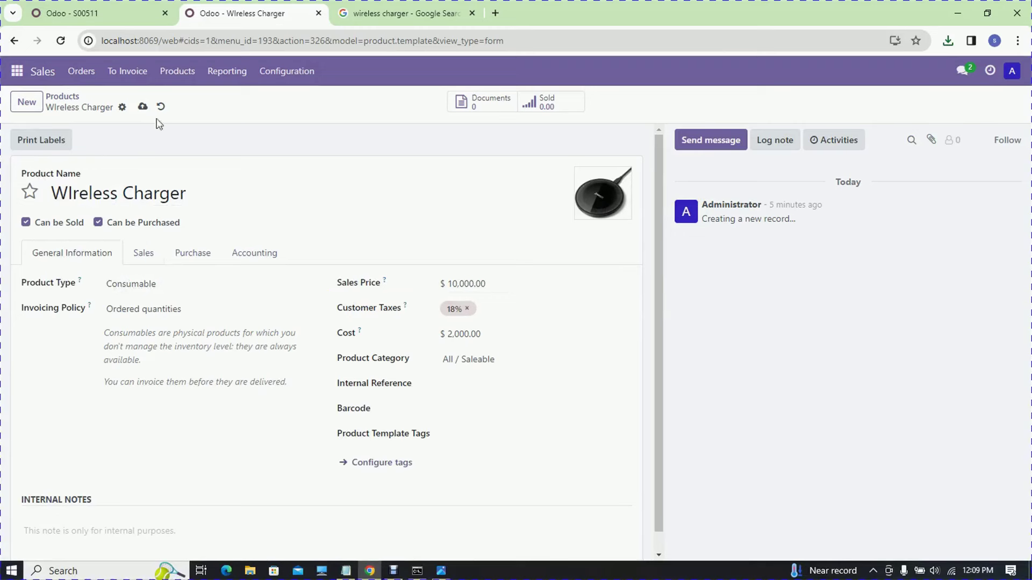
left_click(27, 103)
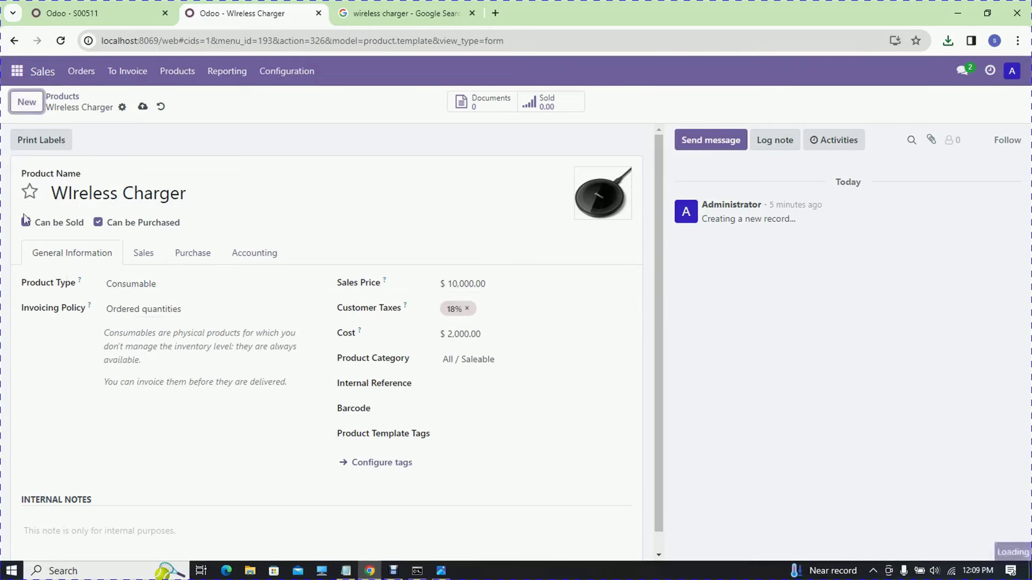
- Show the Products list, then highlight the cost and selling price step in the Notepad checklist
left_click(188, 70)
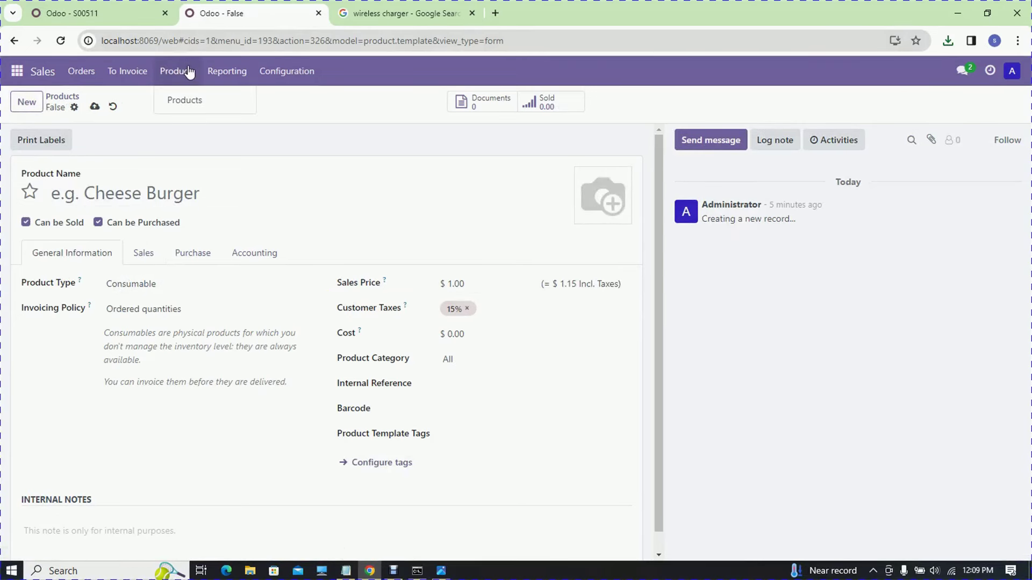
left_click(183, 100)
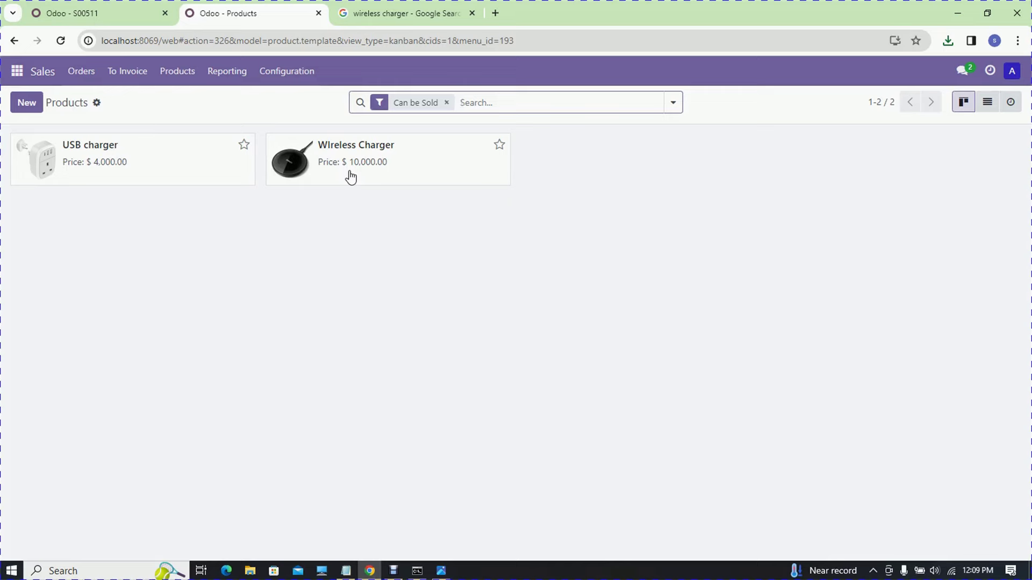
left_click(346, 570)
left_click_drag(467, 213, 55, 215)
left_click_drag(57, 253, 828, 237)
- Highlight the Tax 18% and invoice-and-order checklist lines, then return to Odoo's Orders menu
left_click(575, 328)
left_click_drag(477, 306, 72, 308)
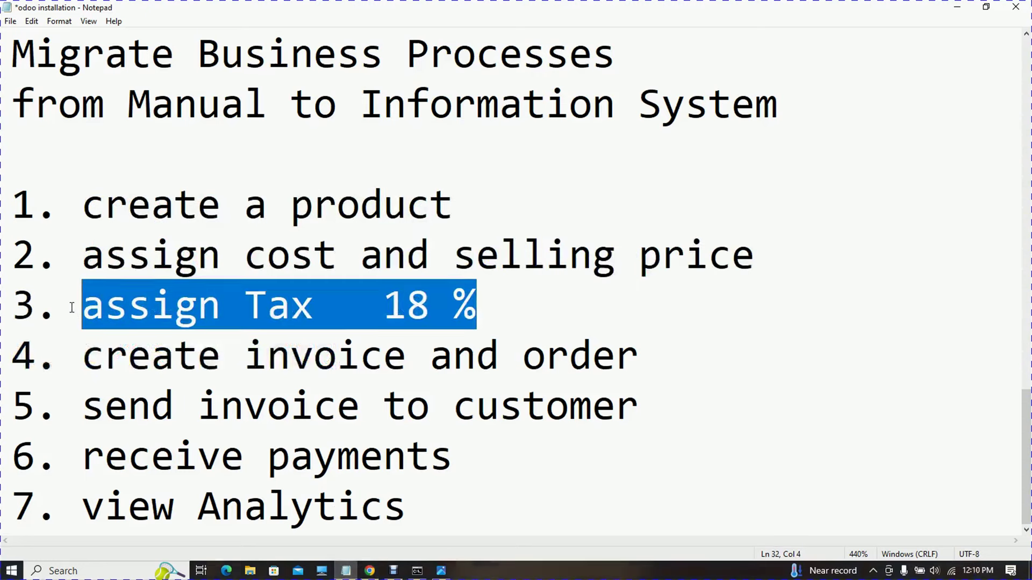
left_click_drag(82, 364, 570, 357)
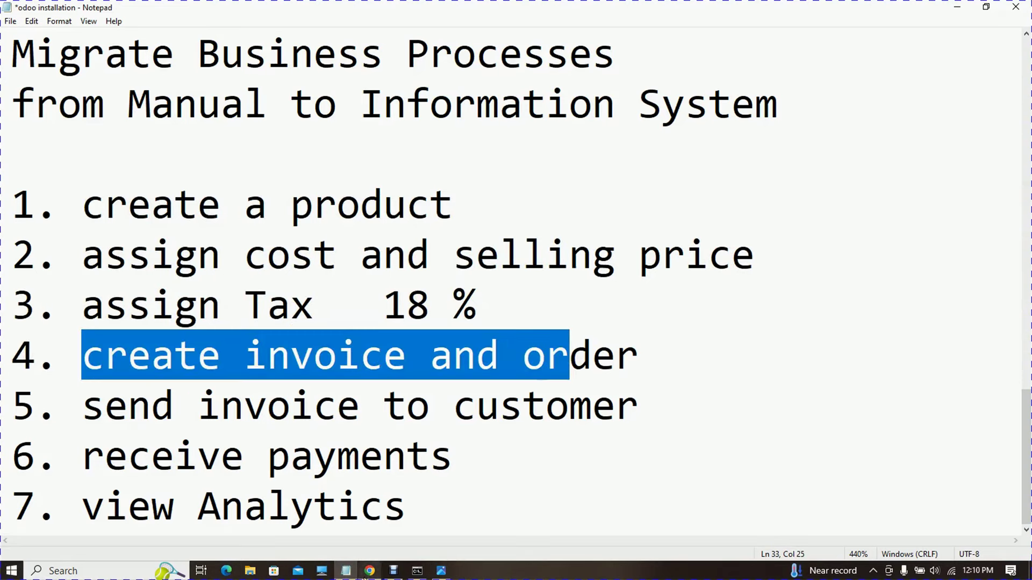
left_click(364, 575)
left_click(96, 77)
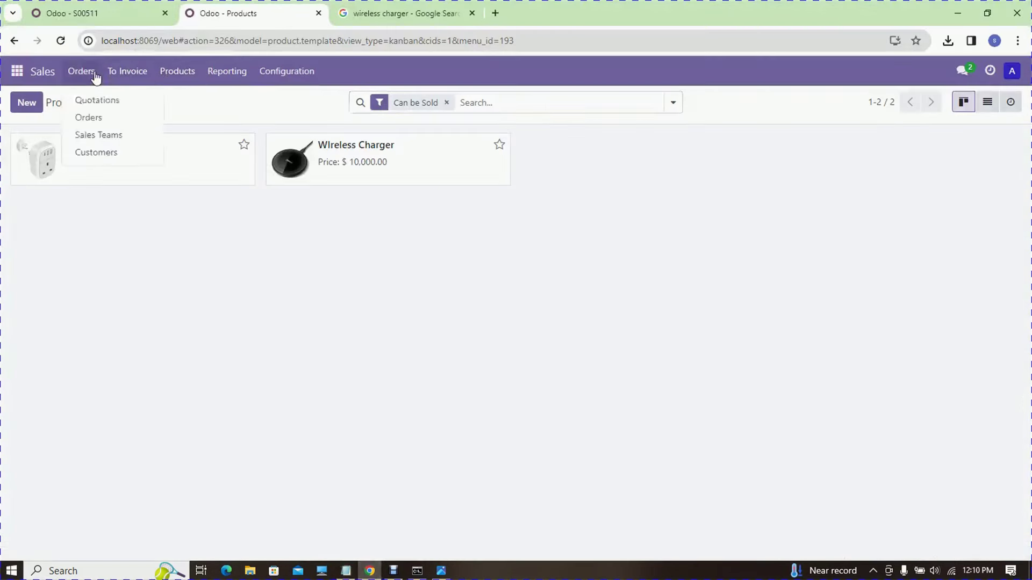
- From Sales Orders, start a new quotation and create its customer by entering the customer's full name
left_click(104, 120)
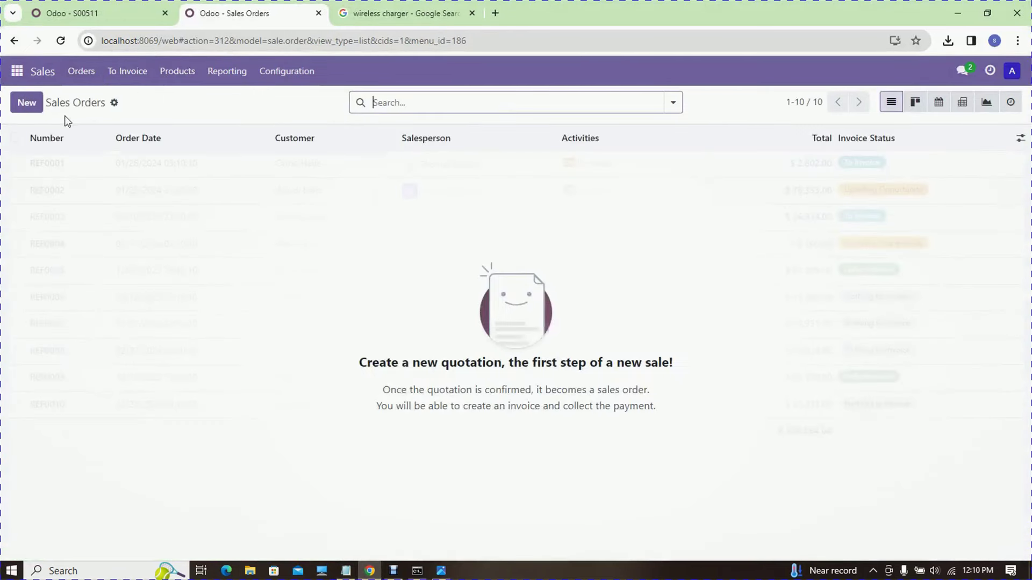
left_click(25, 103)
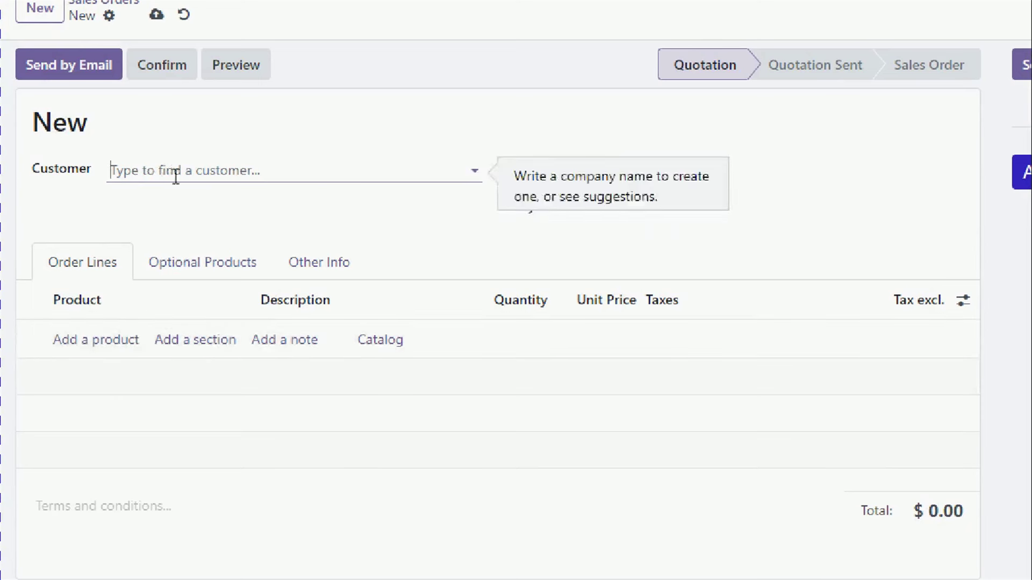
left_click(476, 171)
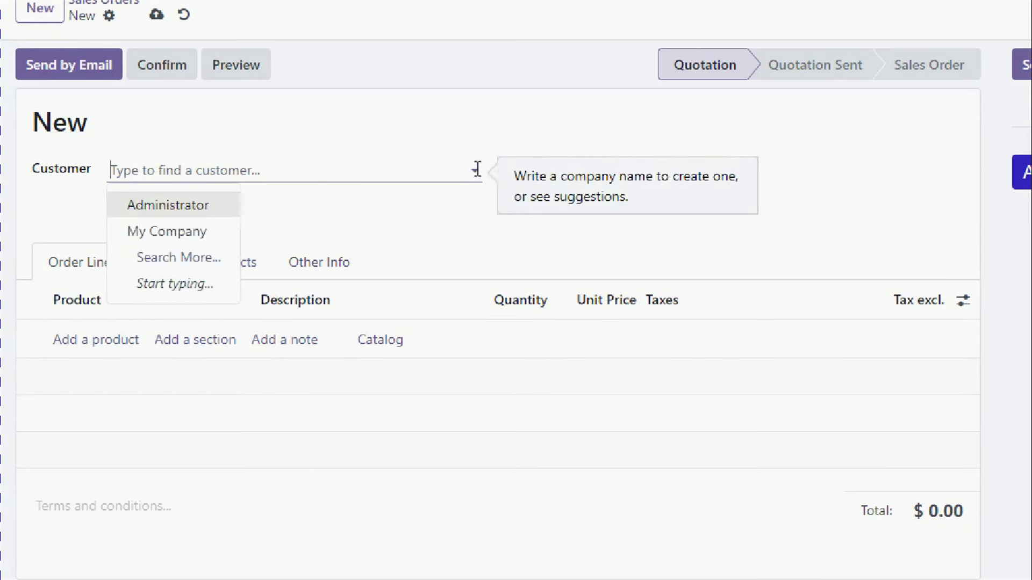
left_click(190, 169)
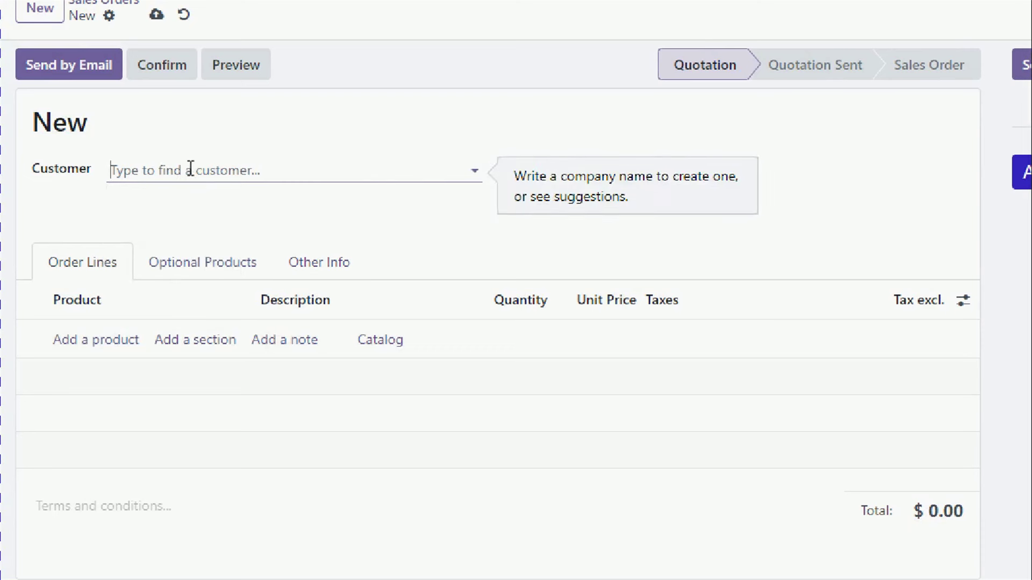
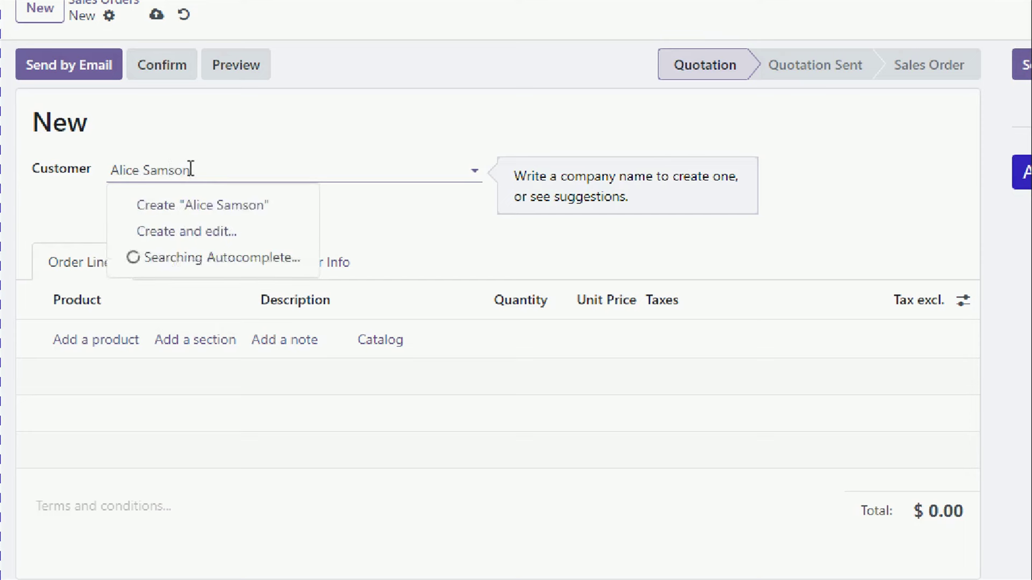
left_click(225, 211)
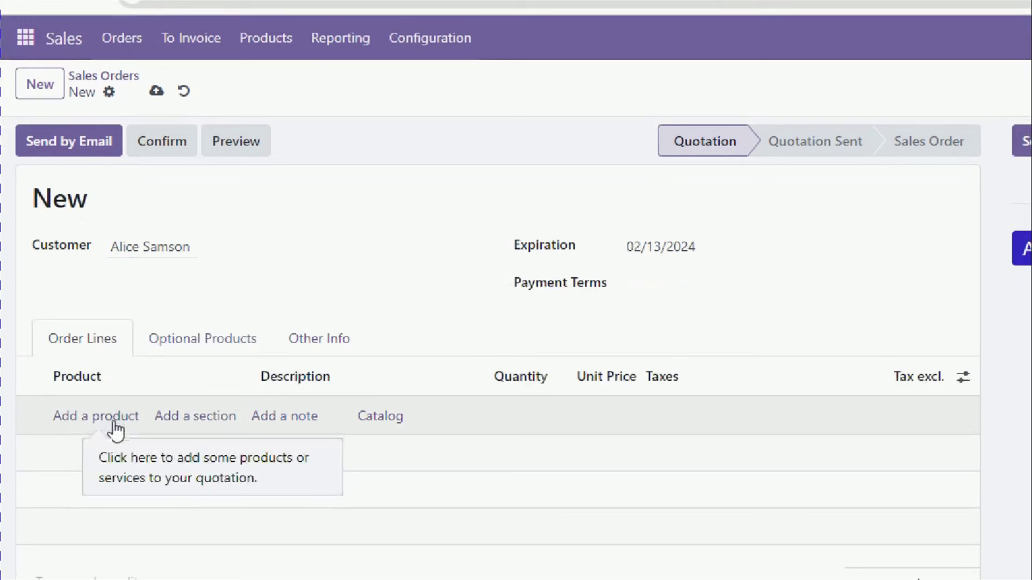
- Add a USB charger order line with quantity 3.00
left_click(113, 450)
left_click(245, 417)
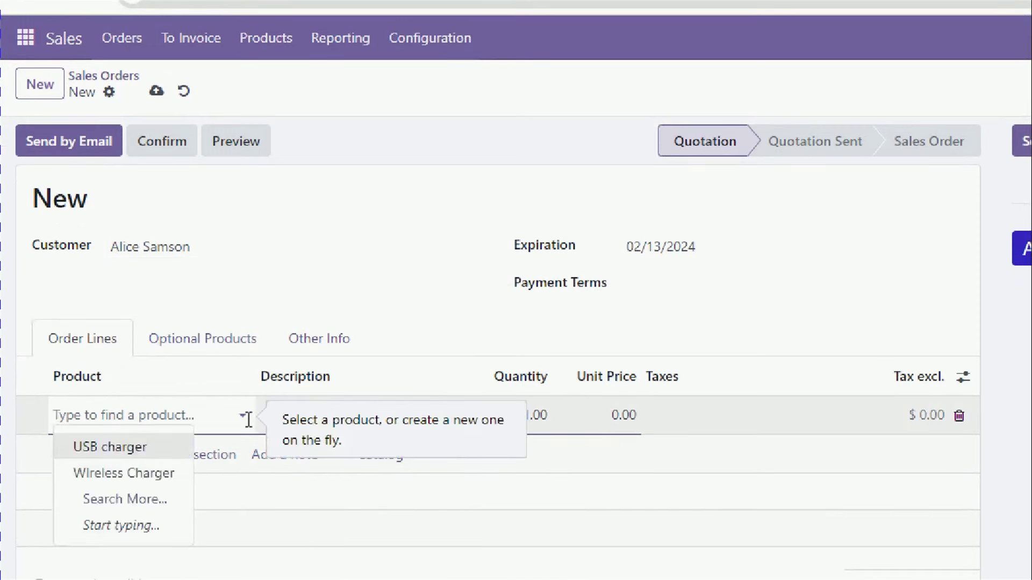
left_click(103, 447)
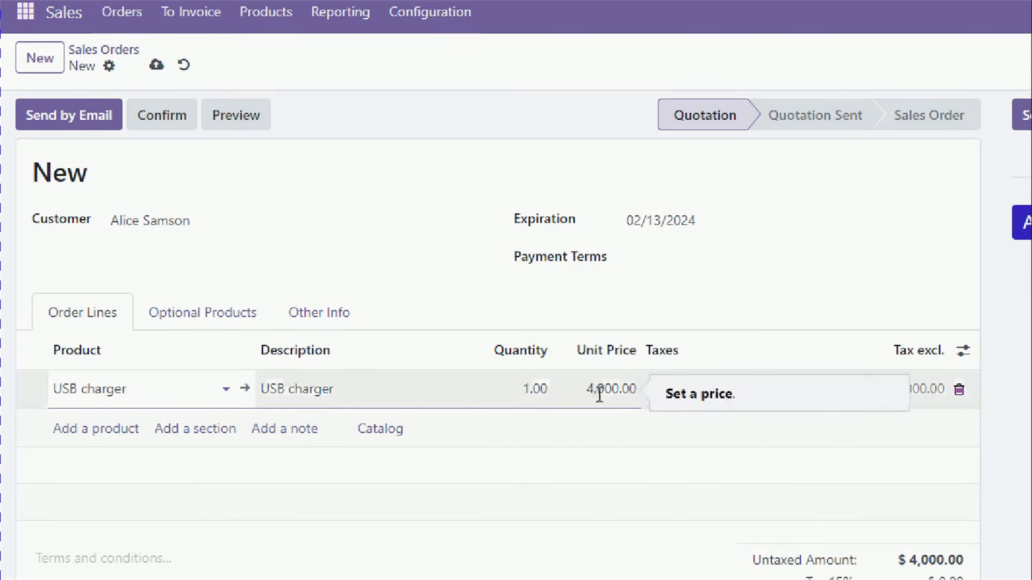
left_click(548, 392)
type("3.00")
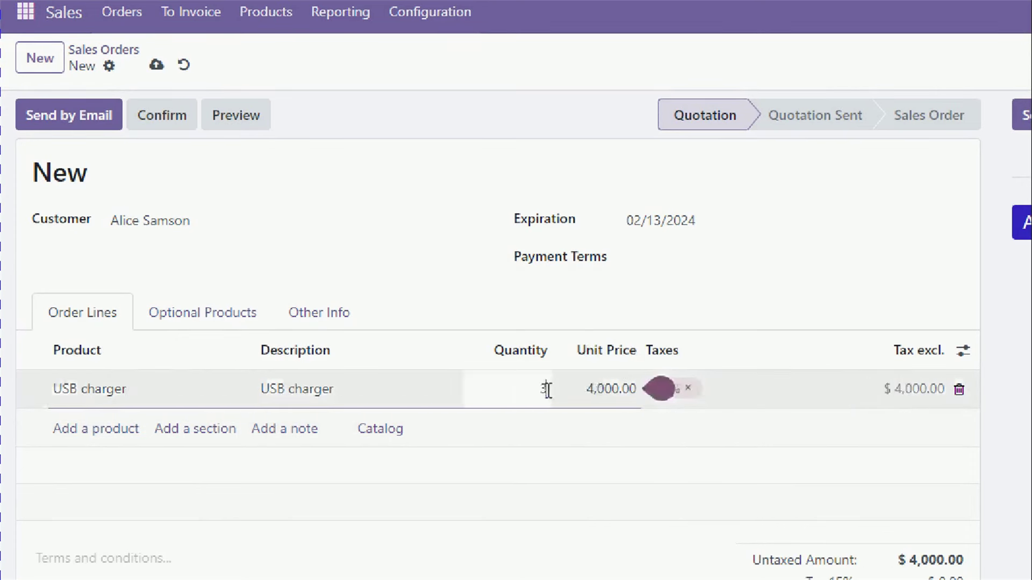
key("Return")
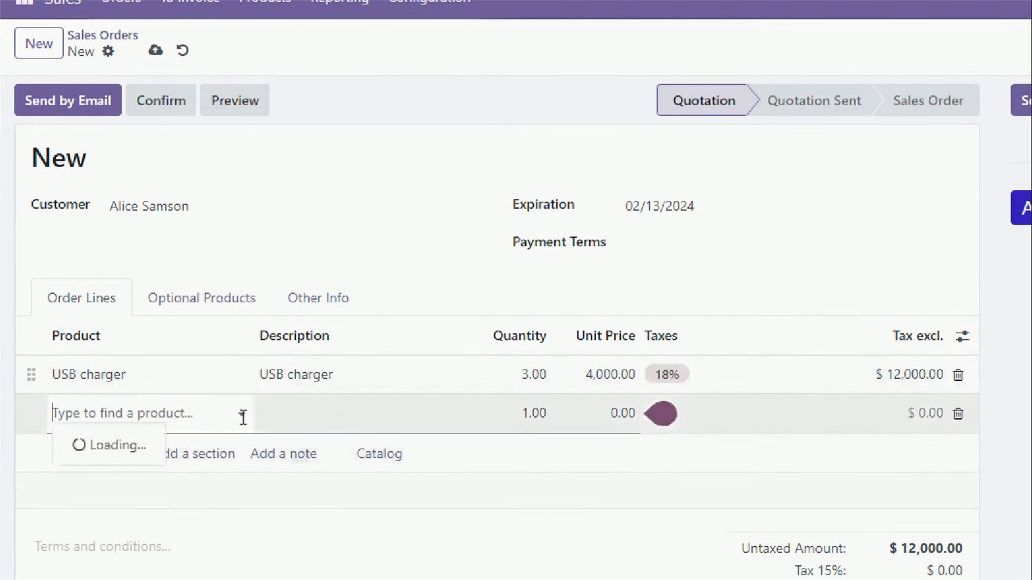
- Add a Wireless Charger line with quantity 40, totalling $412,000
left_click(241, 422)
left_click(146, 472)
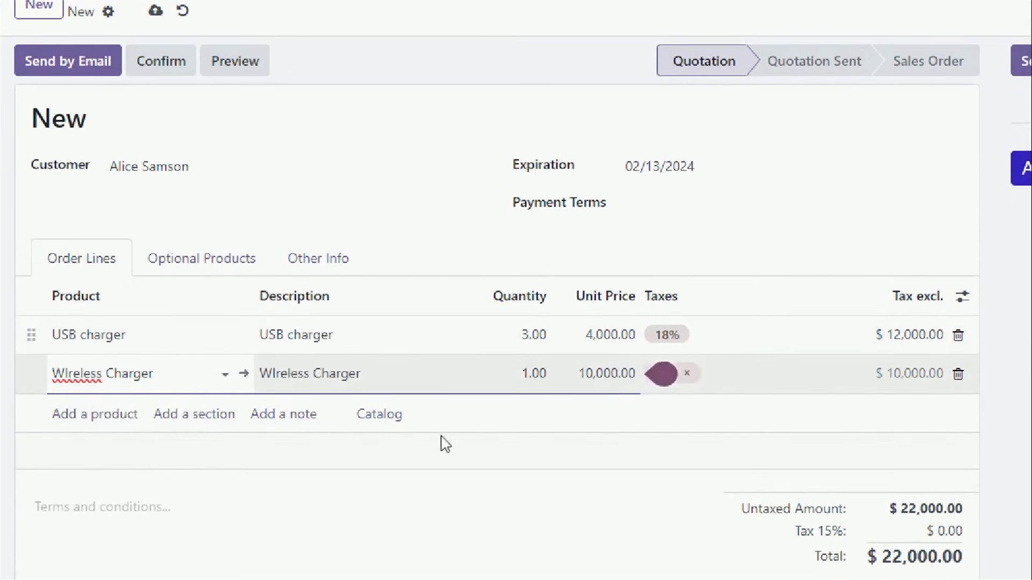
left_click(529, 373)
type("40")
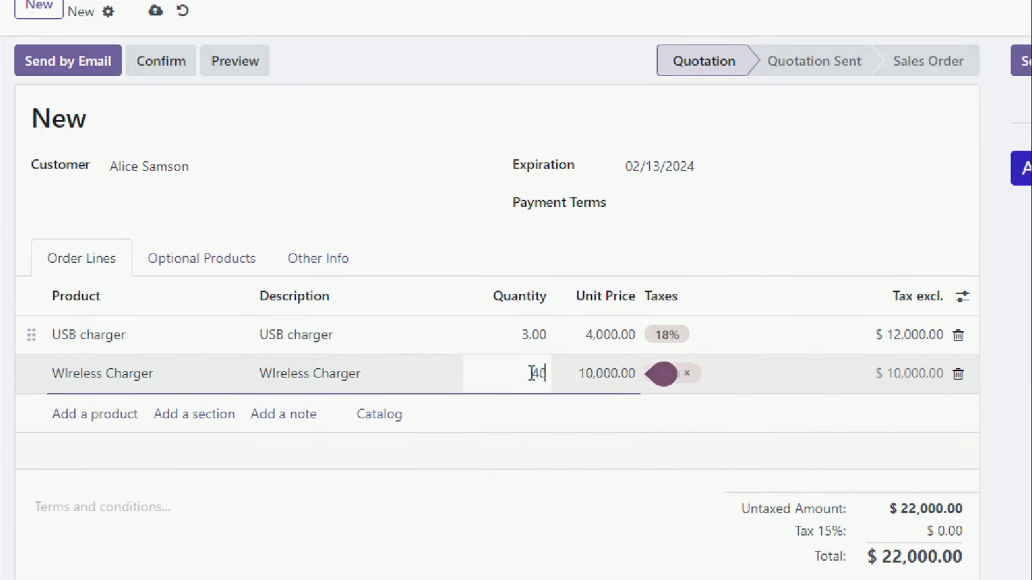
key("Return")
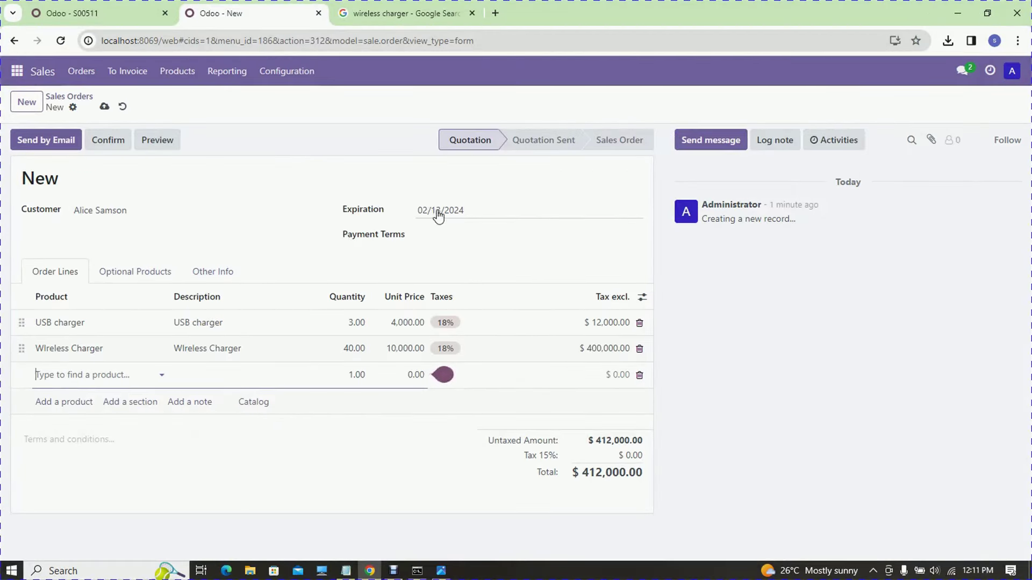
- Set the quotation to expire 02/29/2024 with 30 Days payment terms, then confirm it as S00001
left_click(455, 212)
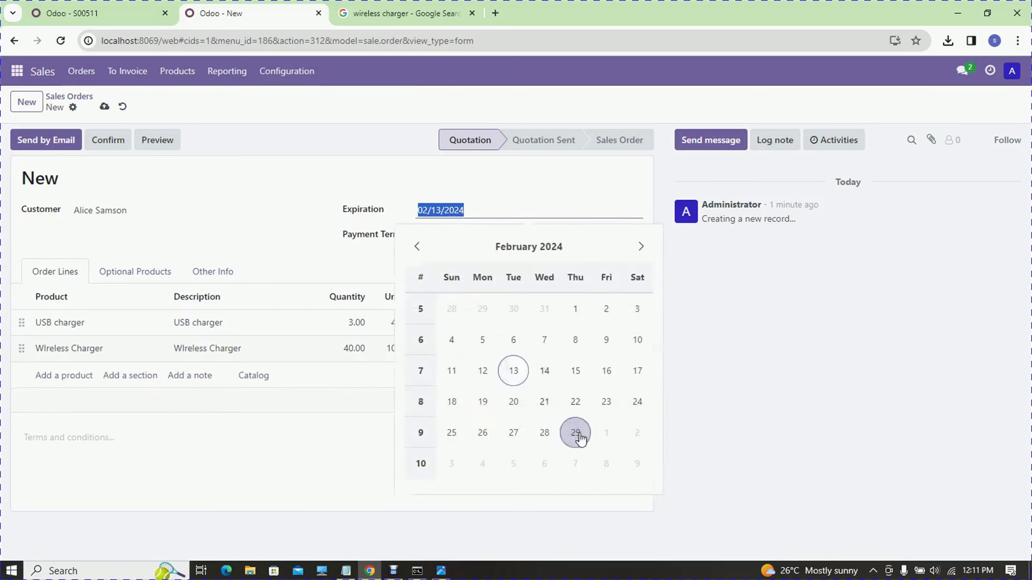
left_click(574, 432)
left_click(437, 232)
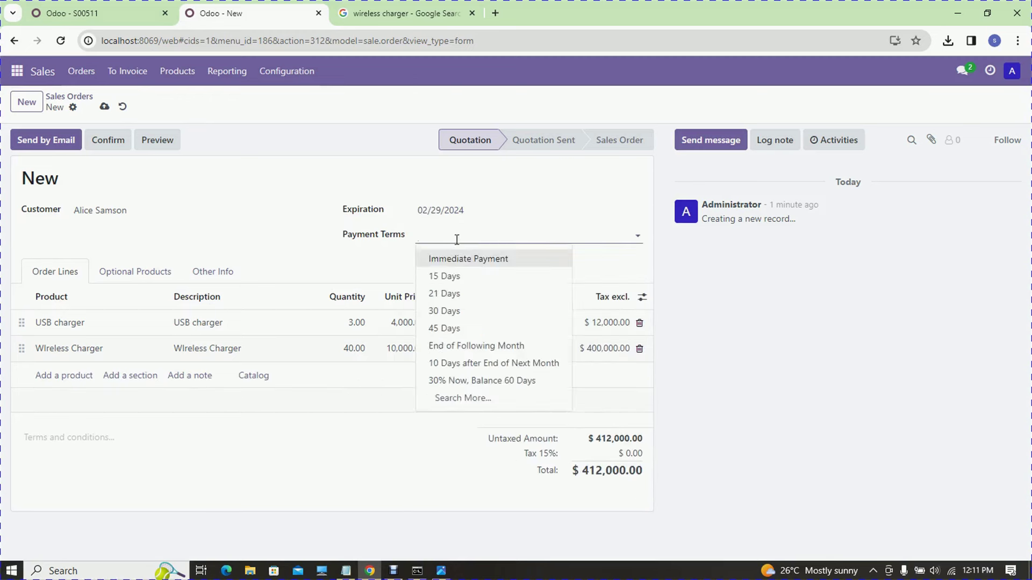
left_click(457, 316)
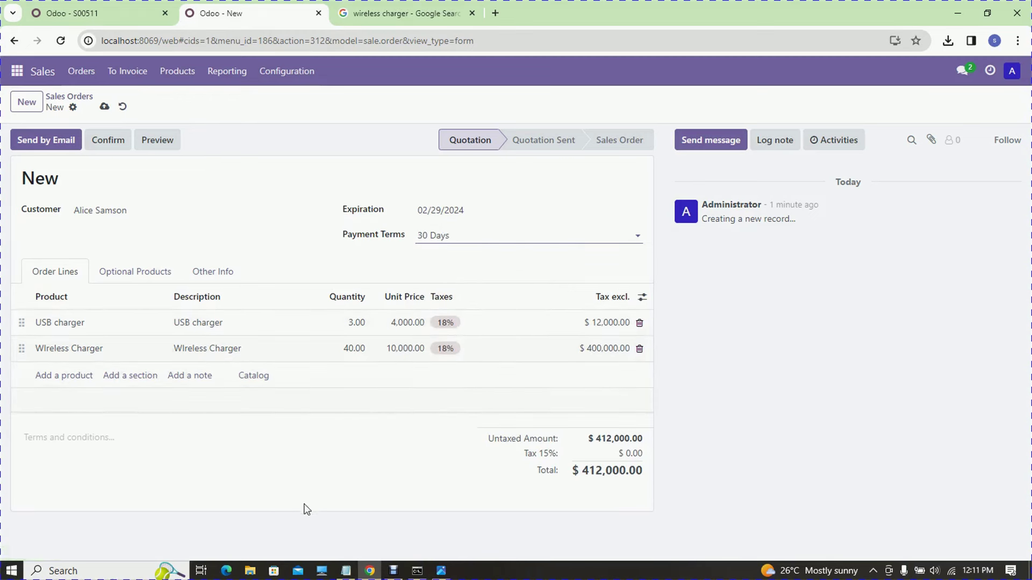
left_click(110, 147)
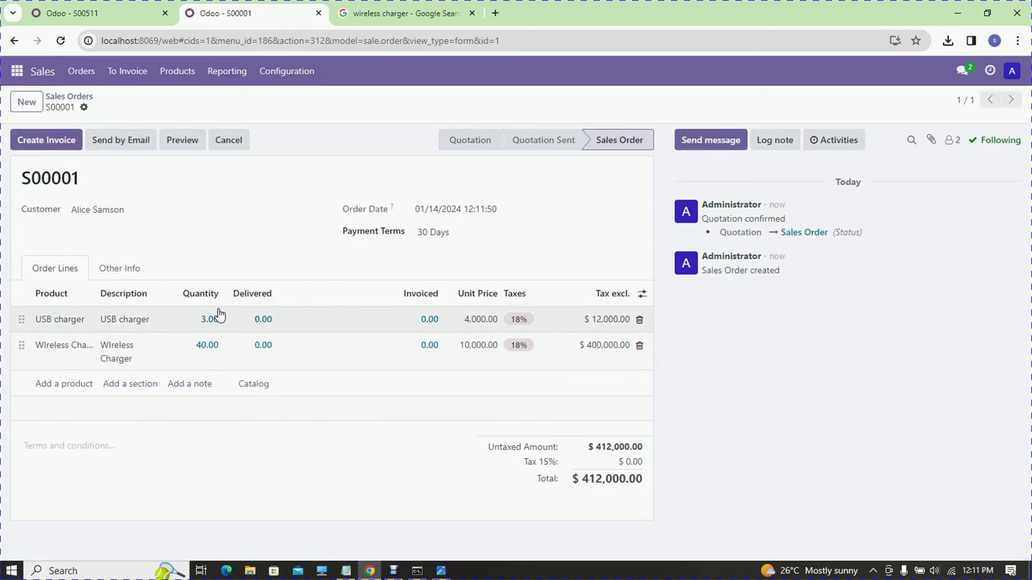
left_click(200, 141)
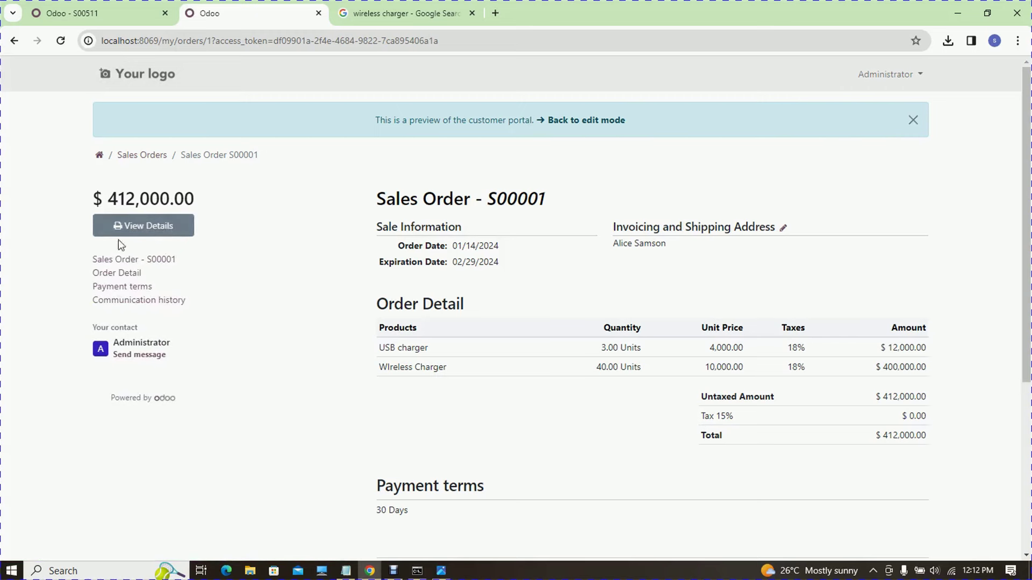
scroll(516, 309, "down", 3)
scroll(516, 309, "down", 2)
scroll(1014, 179, "up", 5)
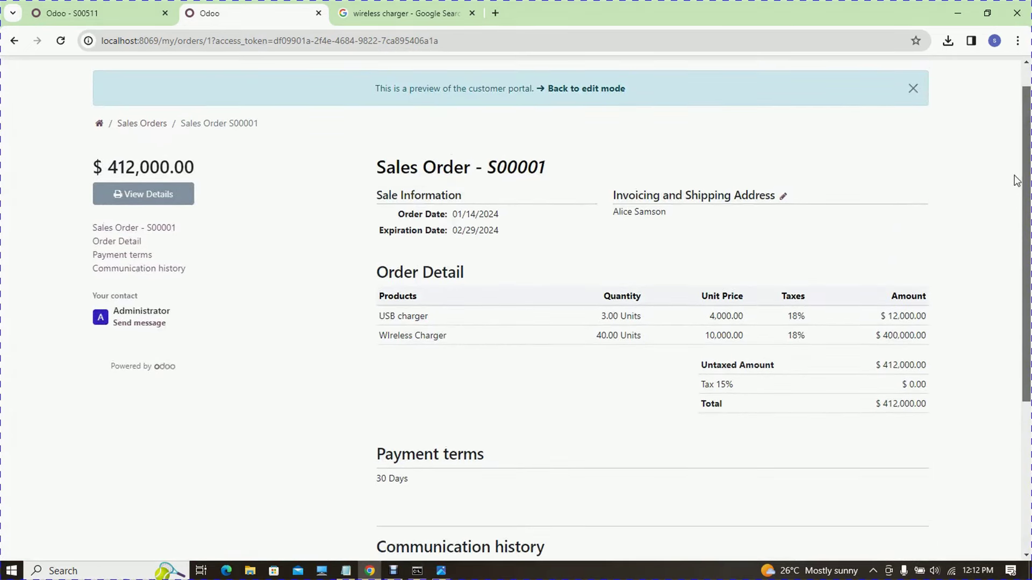
scroll(1014, 179, "up", 1)
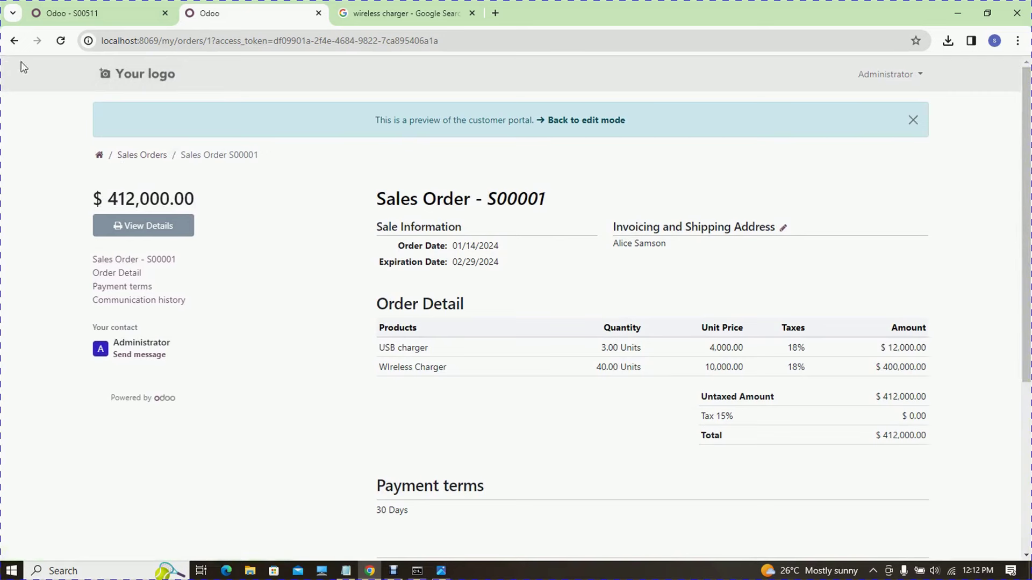
left_click(585, 120)
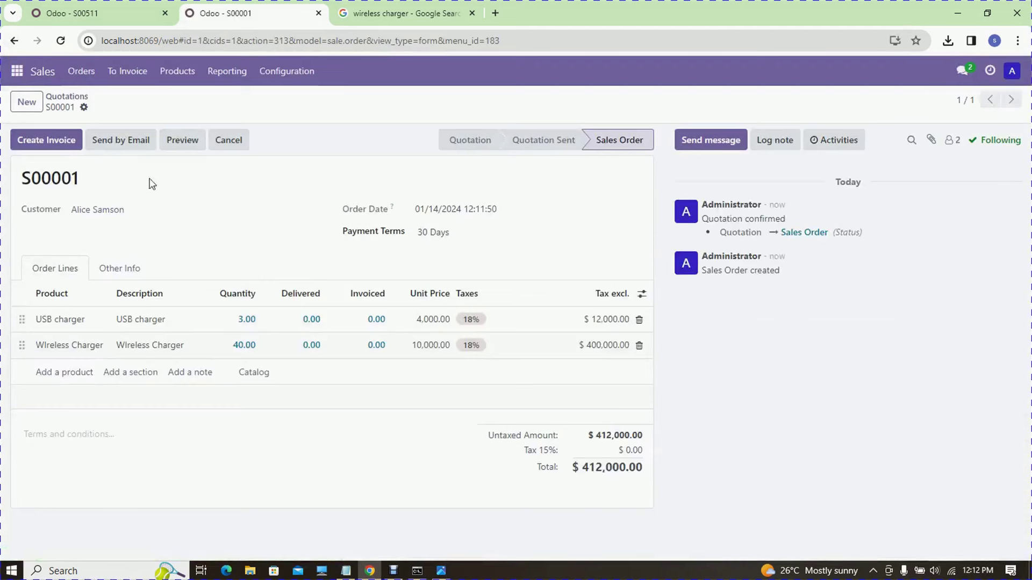
- Start the S00001 confirmation email, discarding the new customer address form without saving
left_click(136, 140)
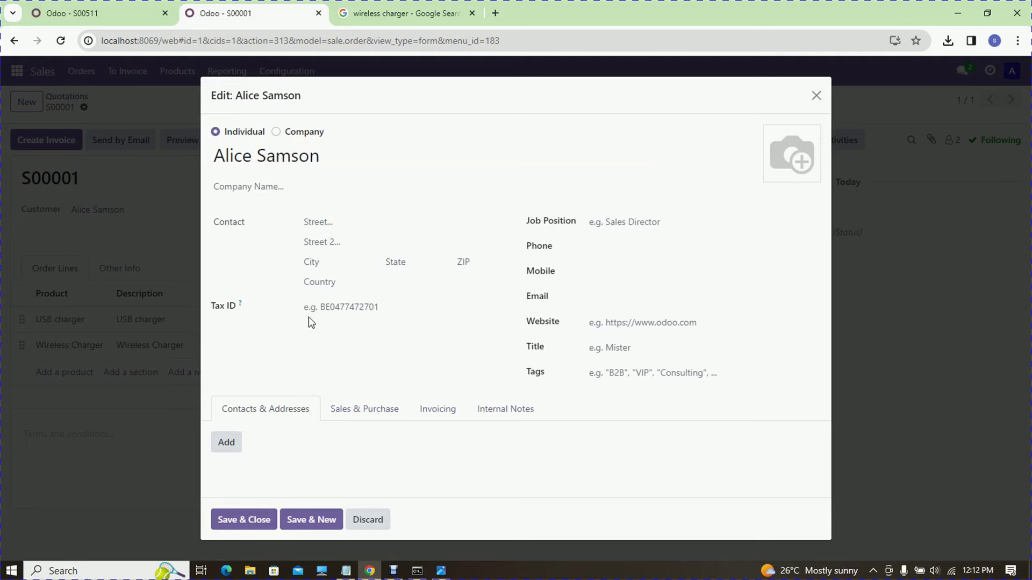
left_click(230, 446)
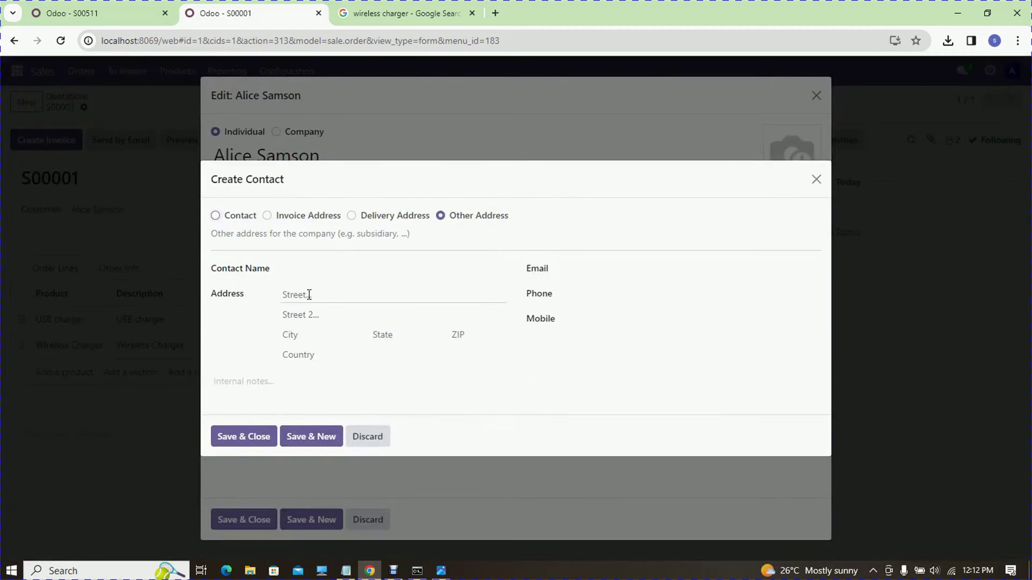
left_click(572, 268)
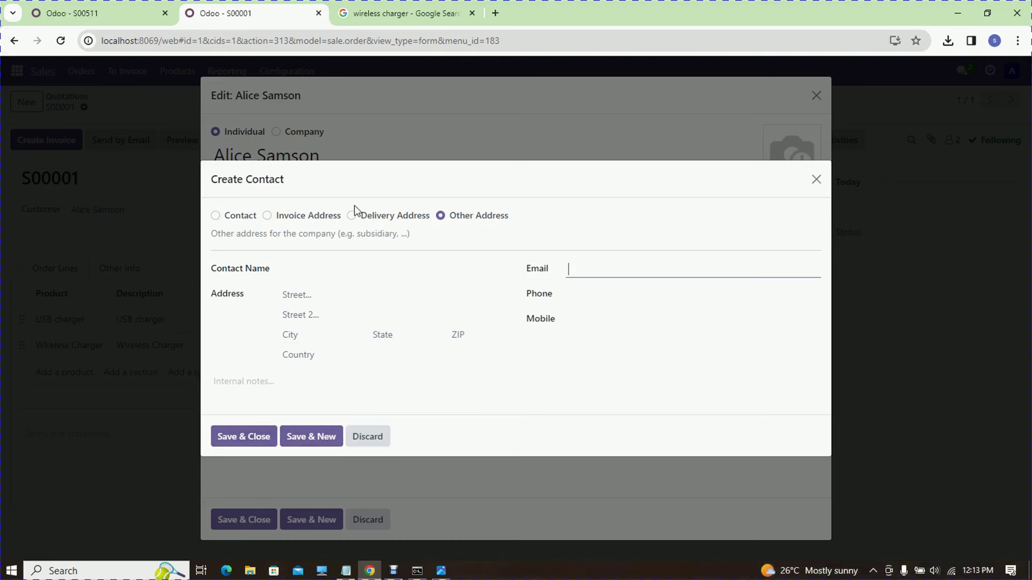
mouse_move(361, 222)
left_click(816, 181)
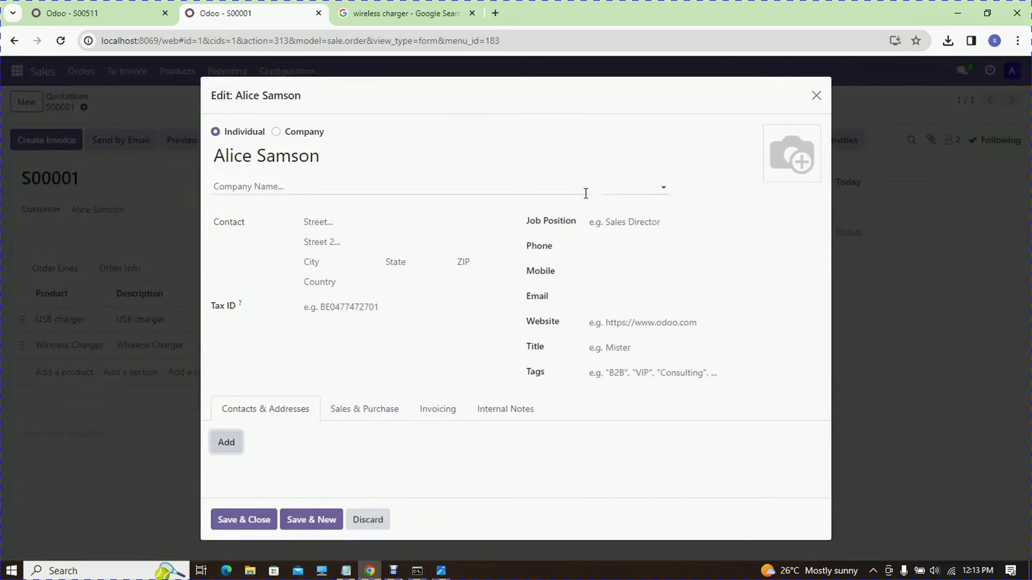
left_click(816, 98)
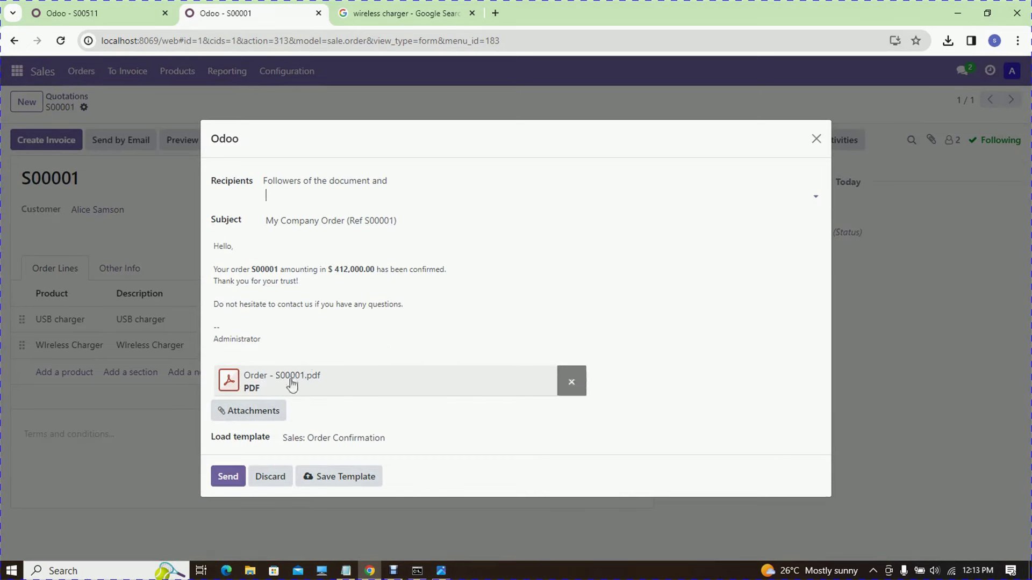
- Add Administrator as recipient, mark the customer as an individual, and save the customer
left_click(308, 192)
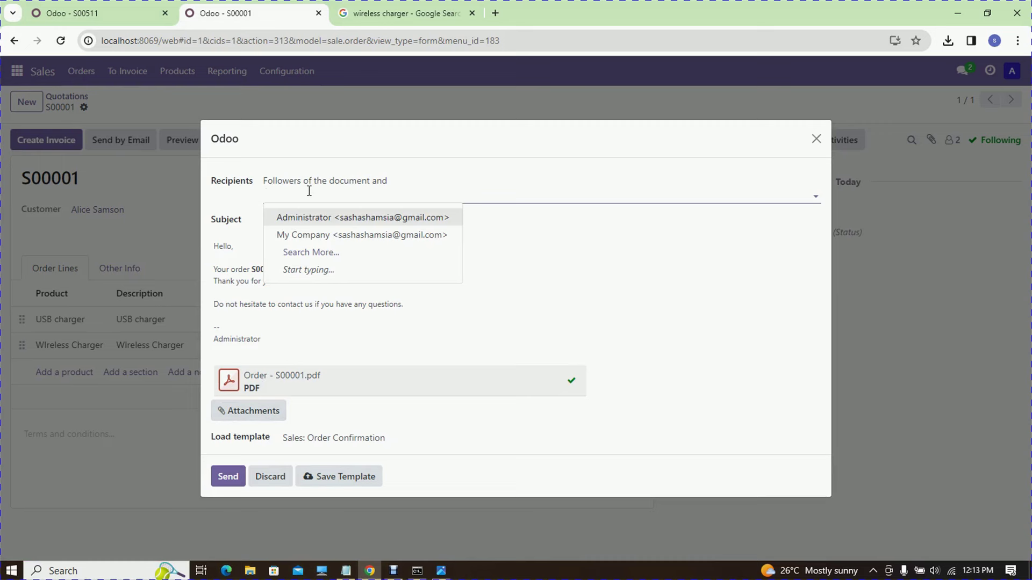
left_click(318, 217)
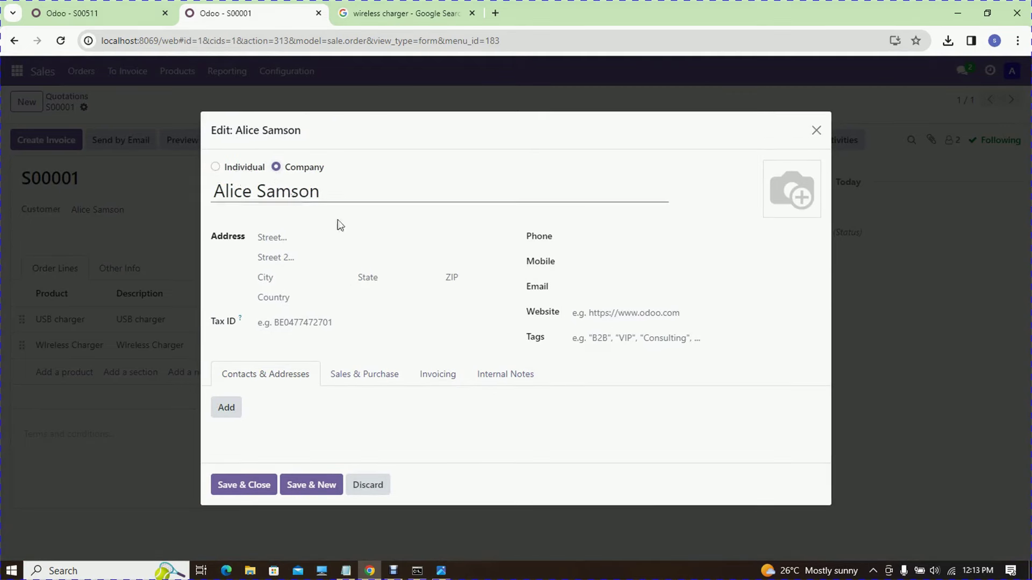
left_click(215, 167)
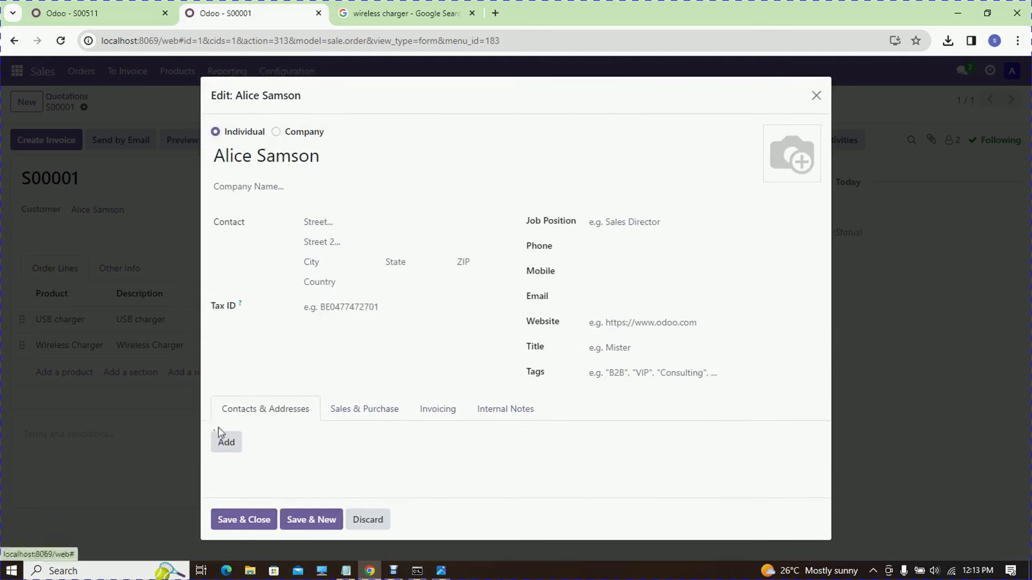
left_click(226, 444)
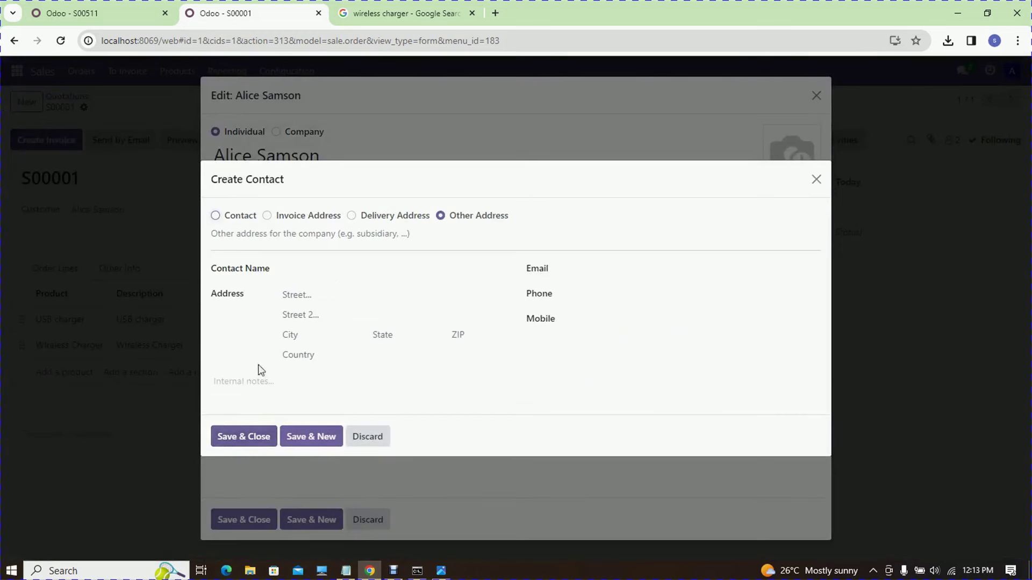
left_click(370, 439)
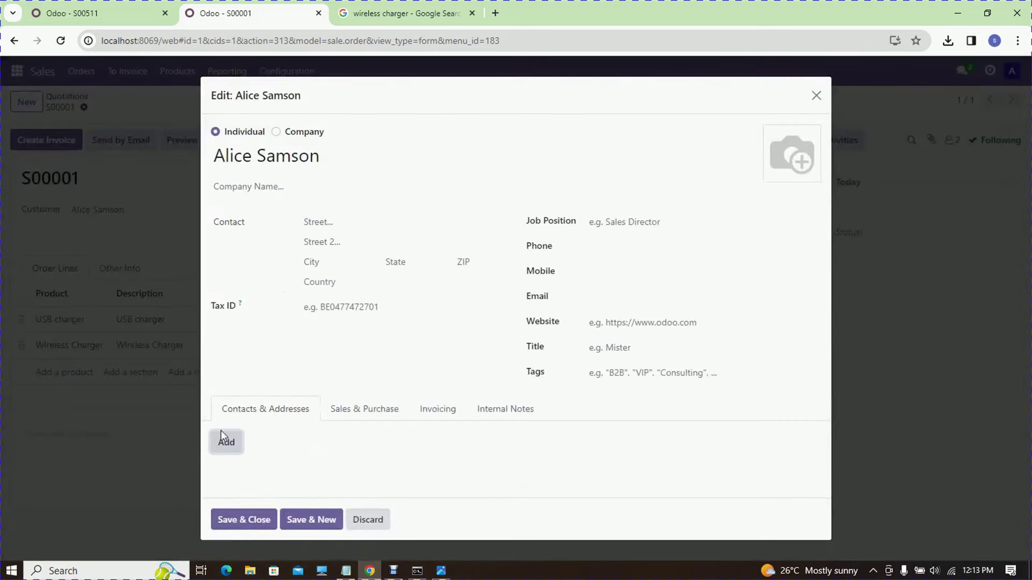
left_click(247, 526)
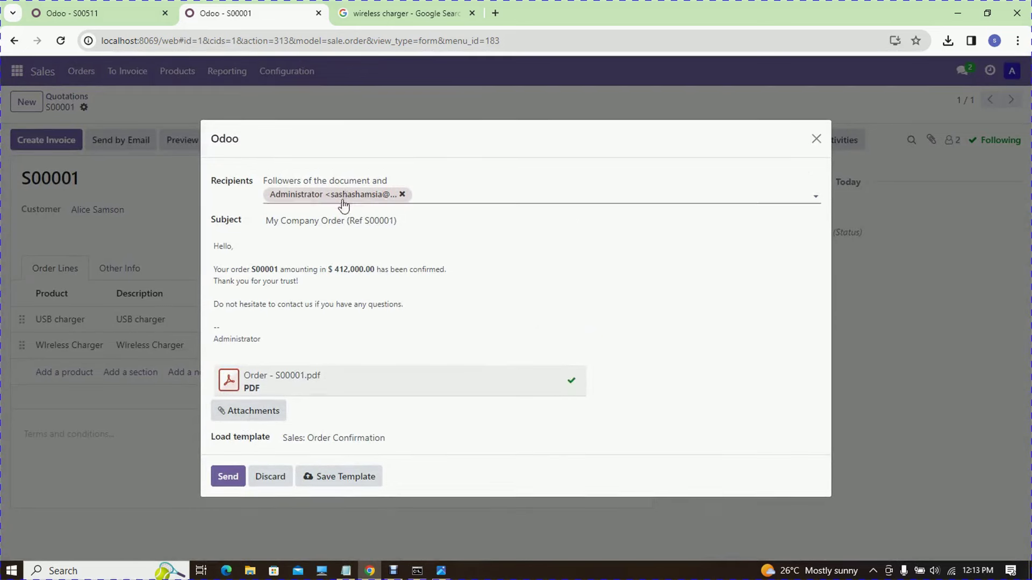
- Review the email body and subject line, then send the order confirmation
left_click(274, 245)
left_click(391, 218)
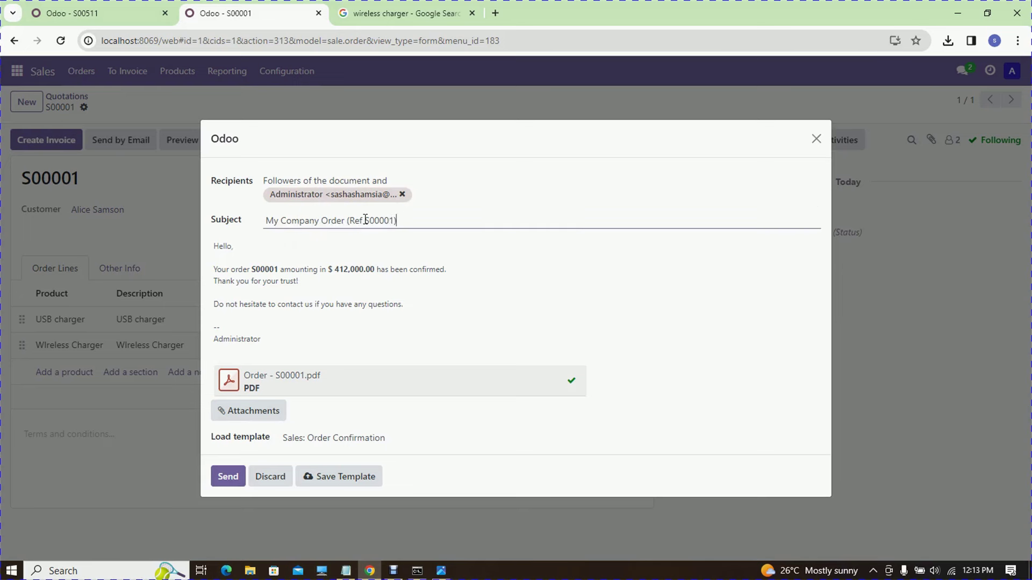
left_click_drag(339, 220, 411, 216)
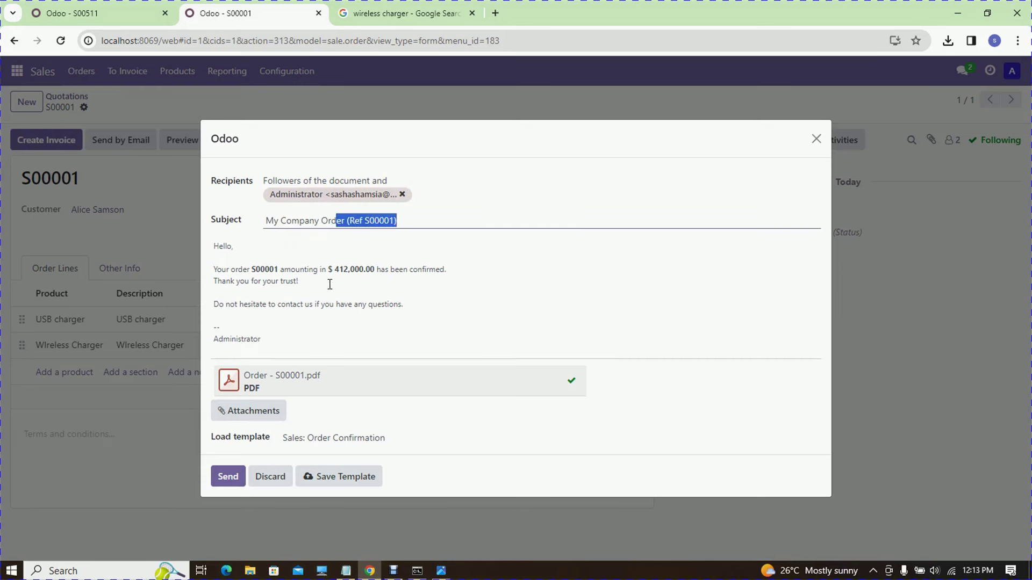
left_click(241, 483)
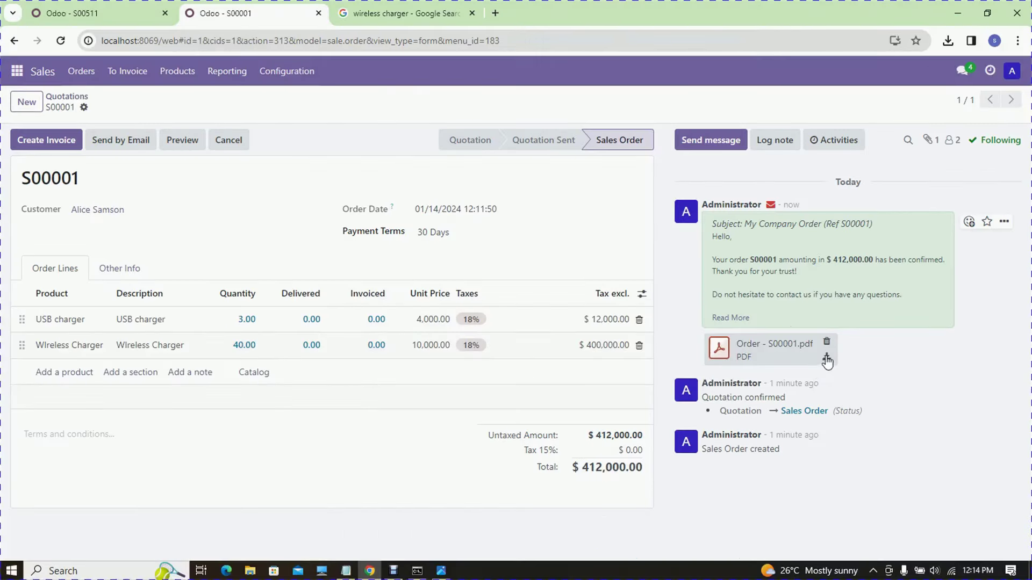
- Download and open Order - S00001.pdf, highlighting the order line and total amount
left_click(826, 357)
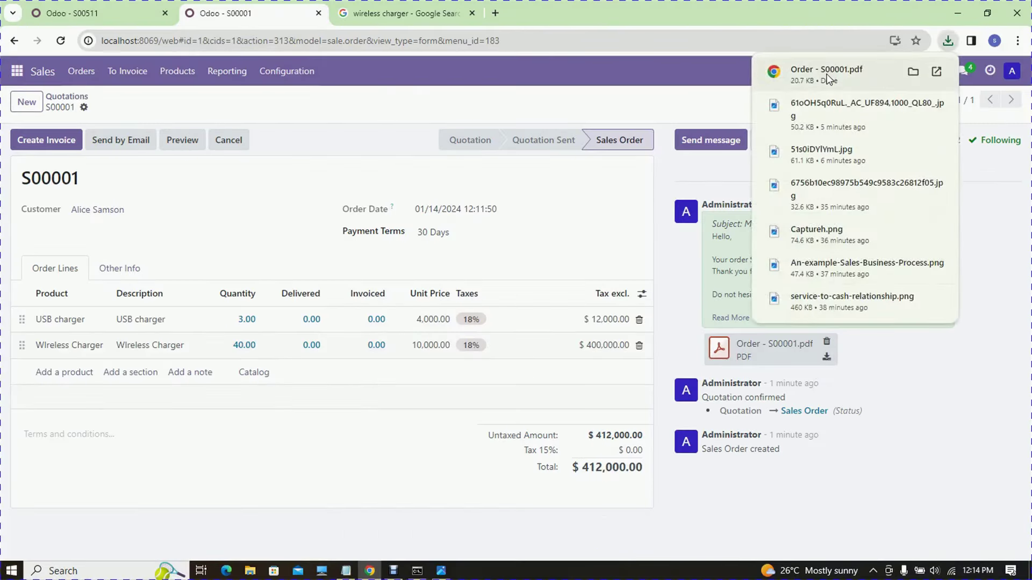
left_click(826, 73)
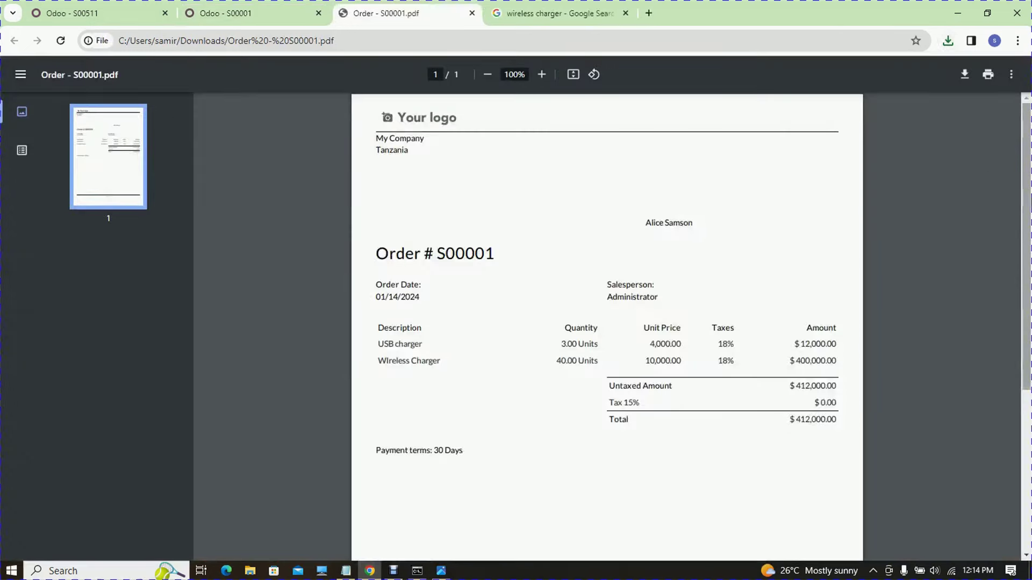
scroll(1027, 212, "down", 1)
scroll(513, 209, "up", 1)
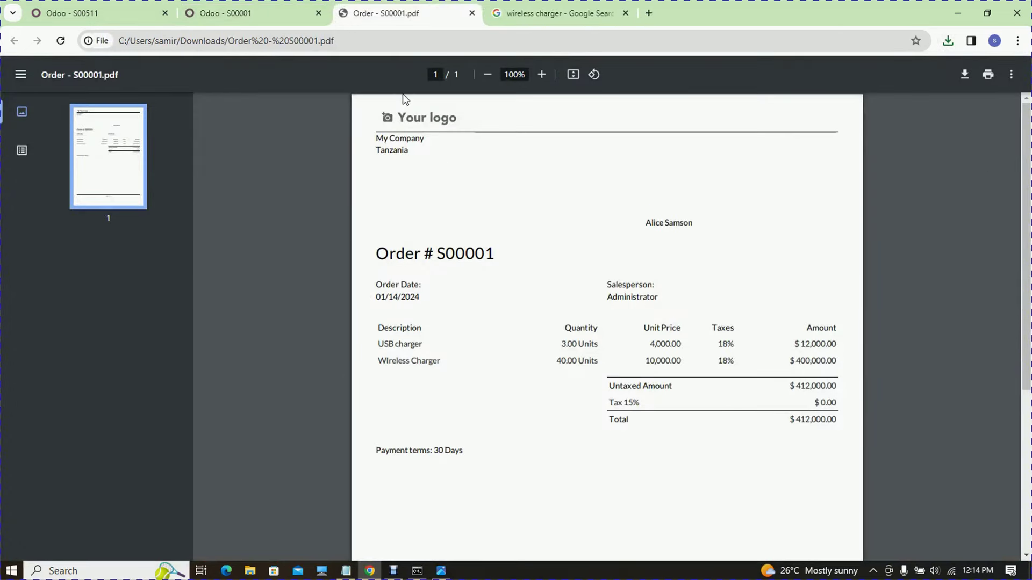
left_click_drag(380, 350, 422, 361)
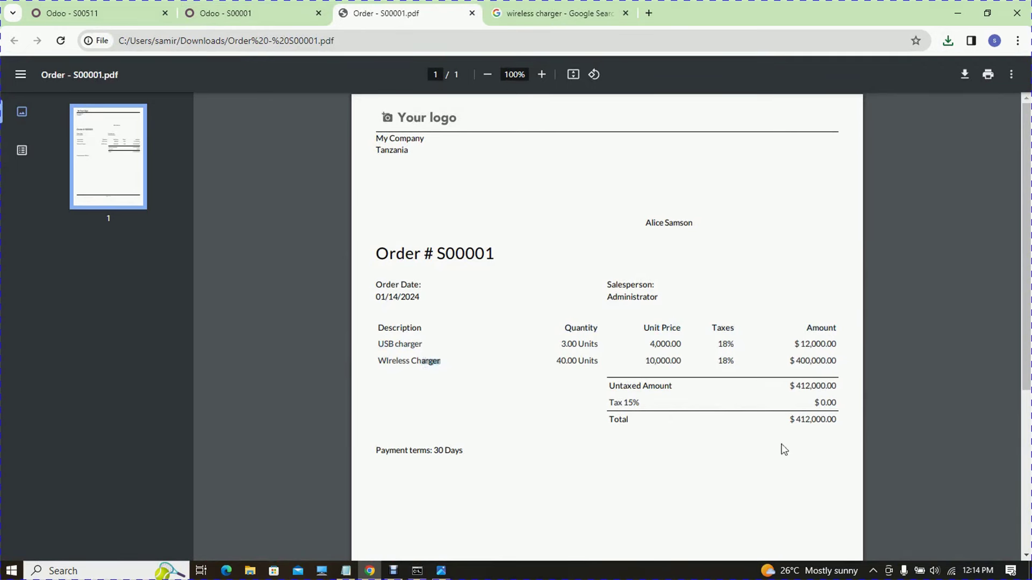
left_click_drag(795, 420, 810, 420)
- Zoom the PDF to 150%, check customer name, order number, tax and total, then close it
key("ctrl+plus")
key("ctrl+plus")
key("ctrl+plus")
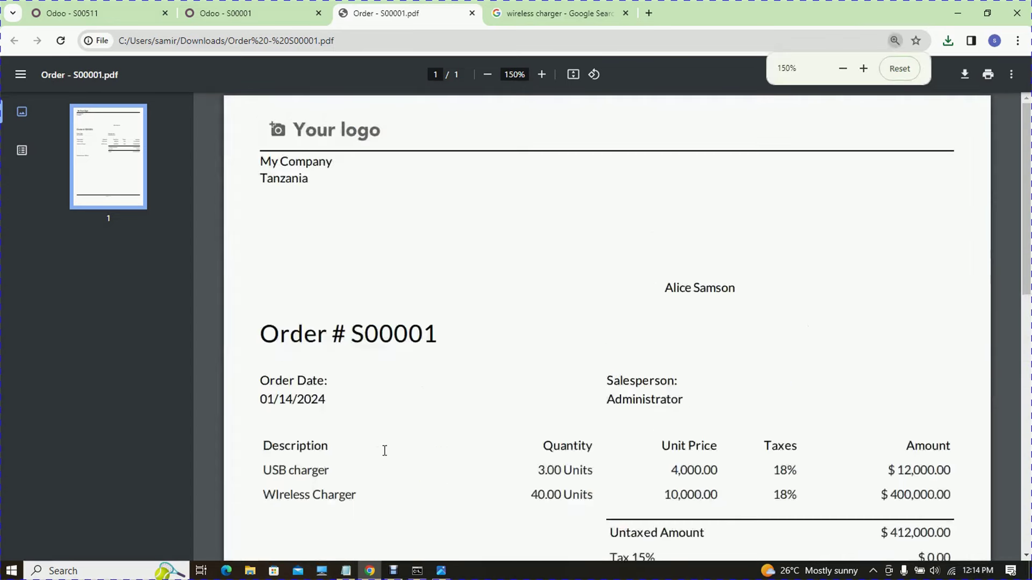
scroll(482, 247, "down", 5)
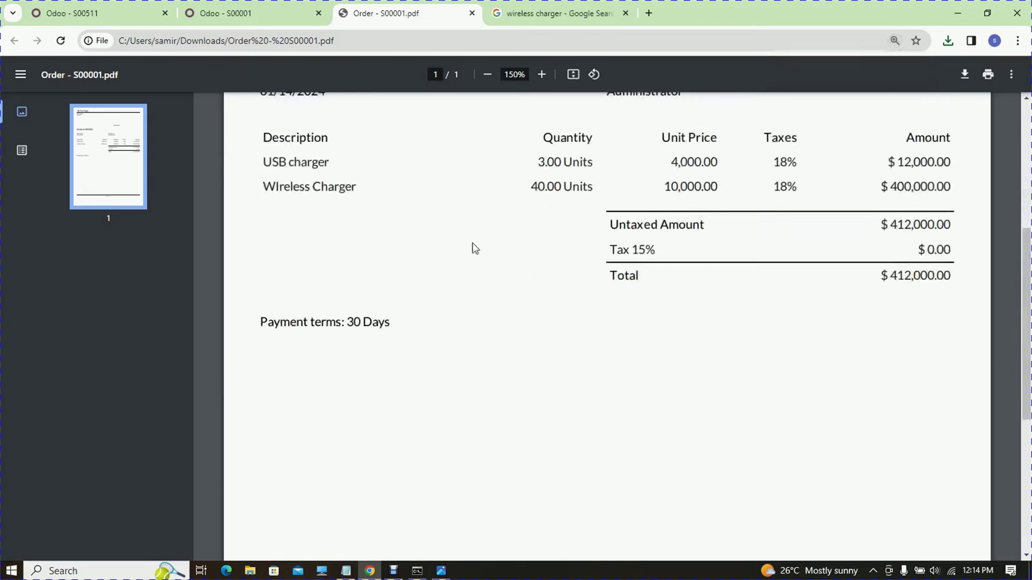
left_click_drag(399, 353, 325, 322)
left_click_drag(1019, 330, 1017, 223)
left_click_drag(747, 240, 673, 246)
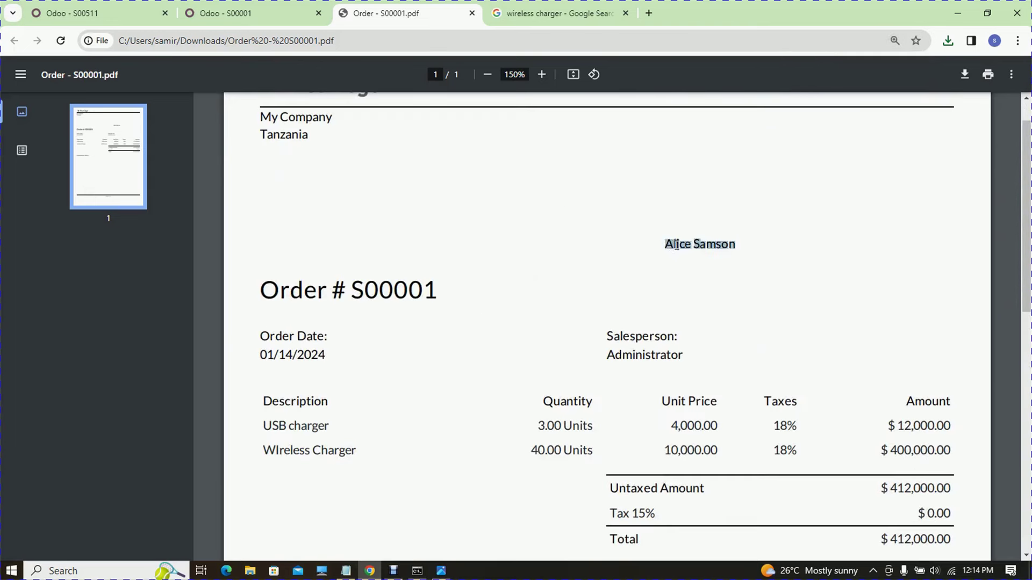
left_click_drag(446, 290, 334, 291)
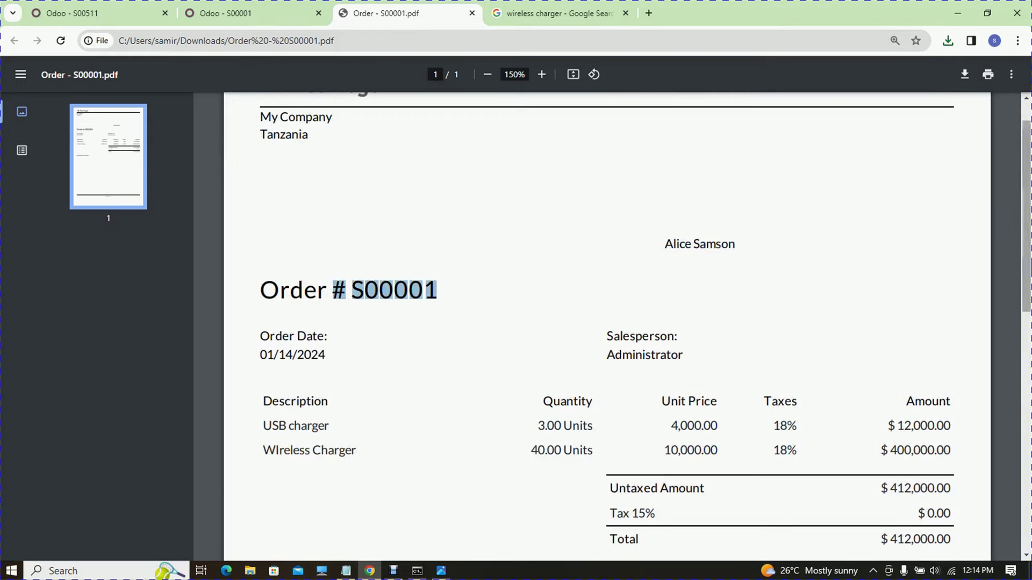
scroll(607, 323, "down", 3)
left_click_drag(805, 262, 808, 297)
left_click(664, 347)
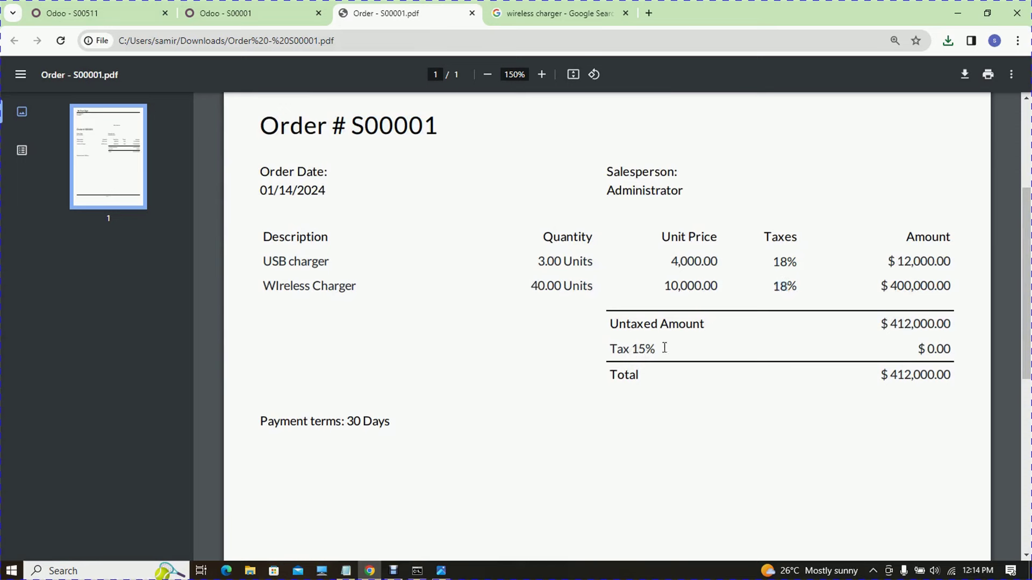
left_click_drag(650, 349, 836, 237)
left_click(686, 336)
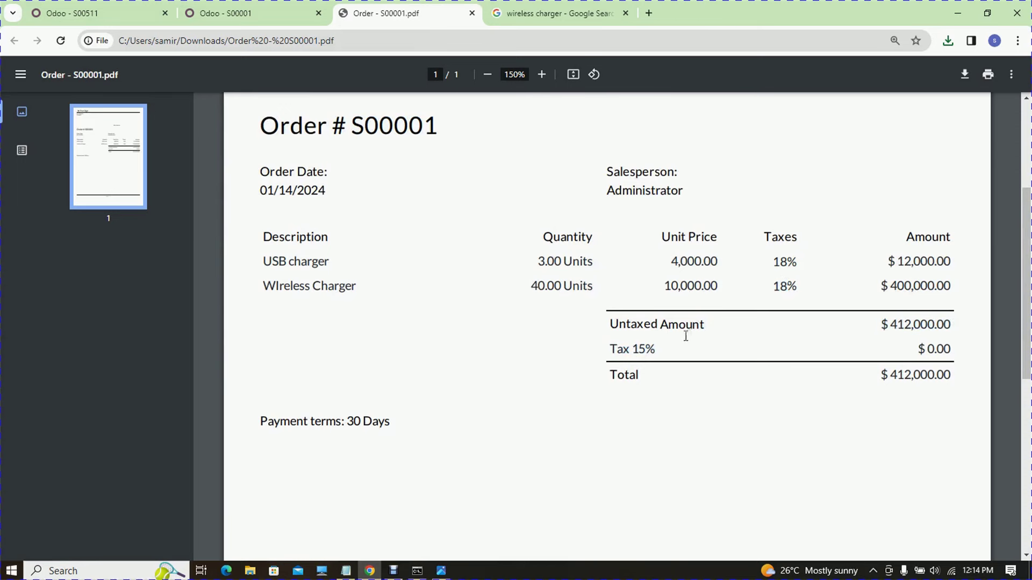
left_click(472, 12)
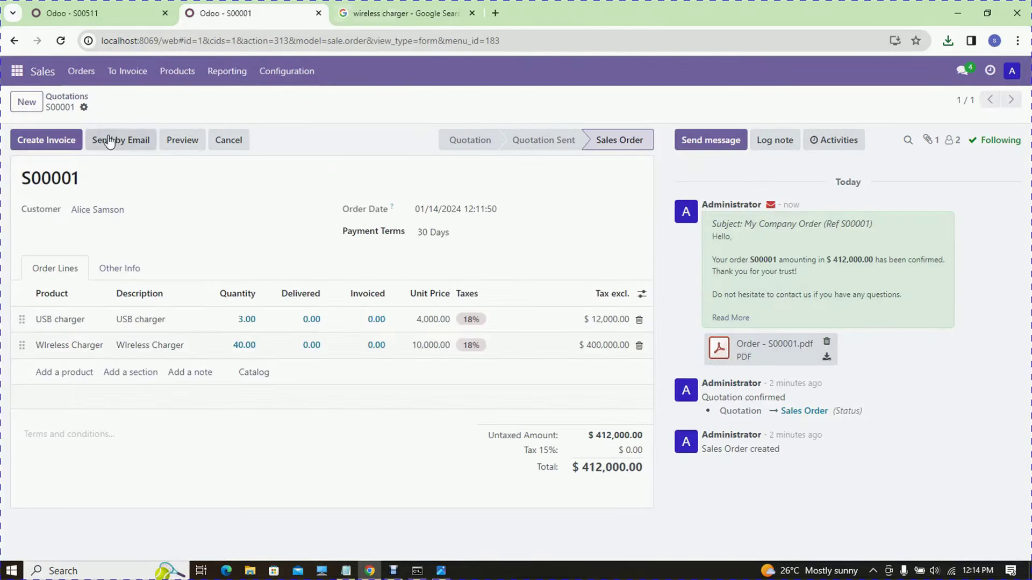
- Open Sales Analysis and, after trying pie and line charts, show Untaxed Total as bars
left_click(228, 72)
left_click(232, 99)
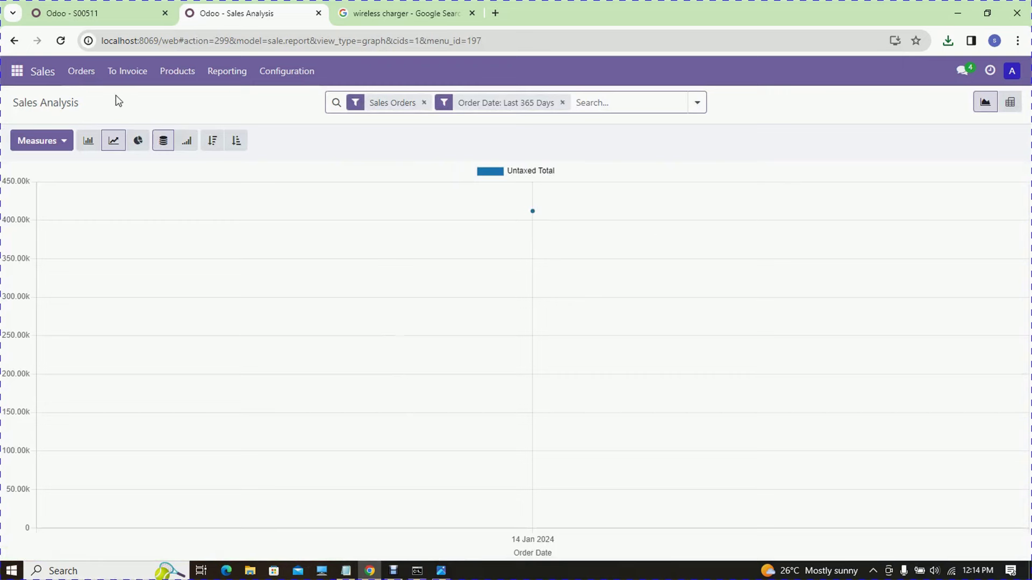
left_click(137, 148)
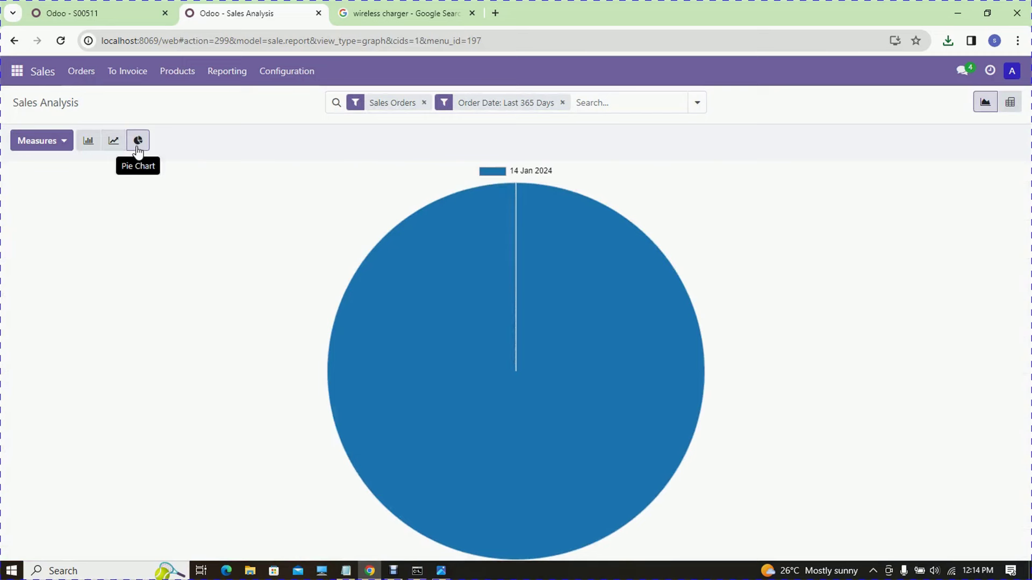
left_click(108, 139)
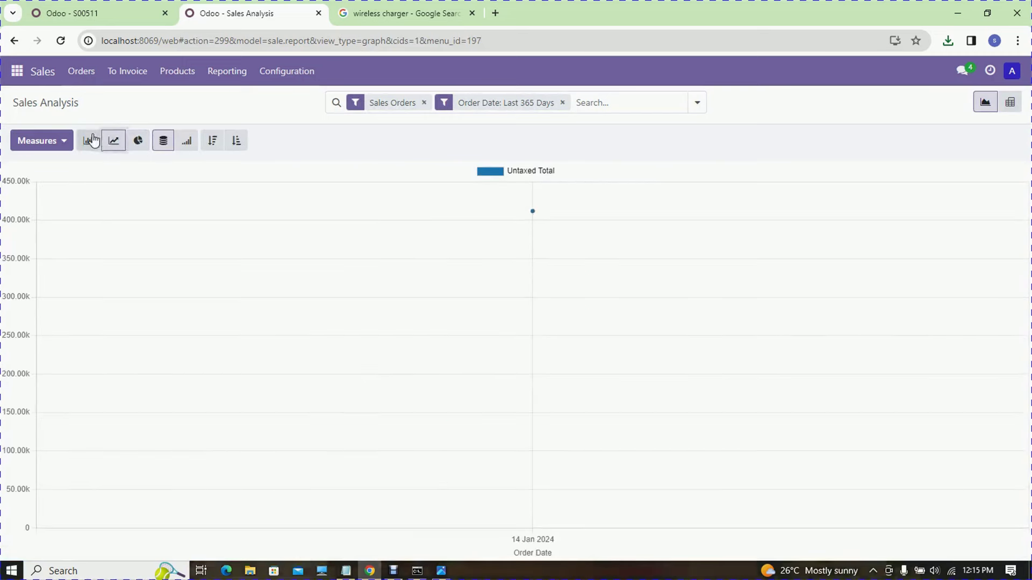
left_click(89, 140)
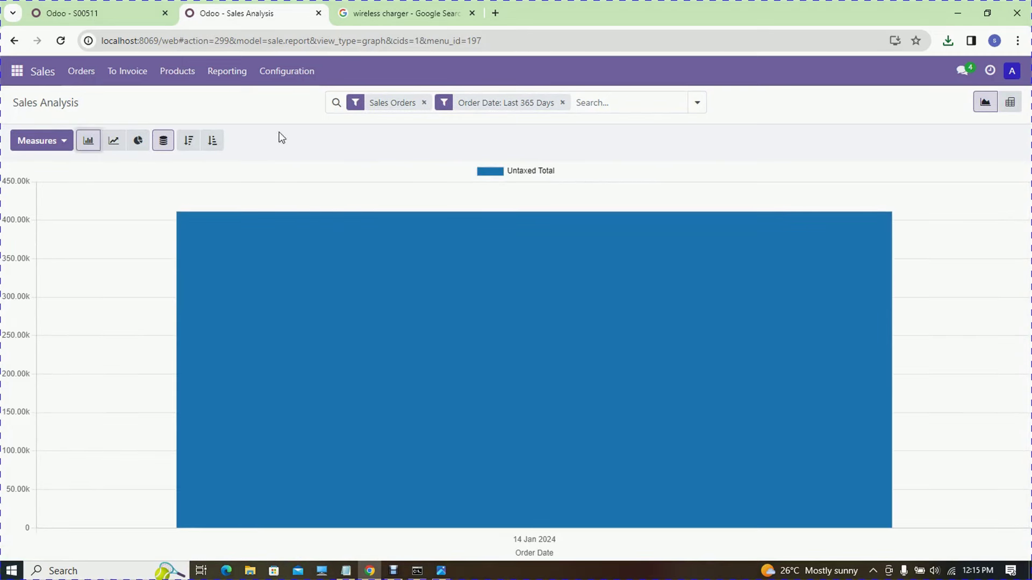
left_click(225, 75)
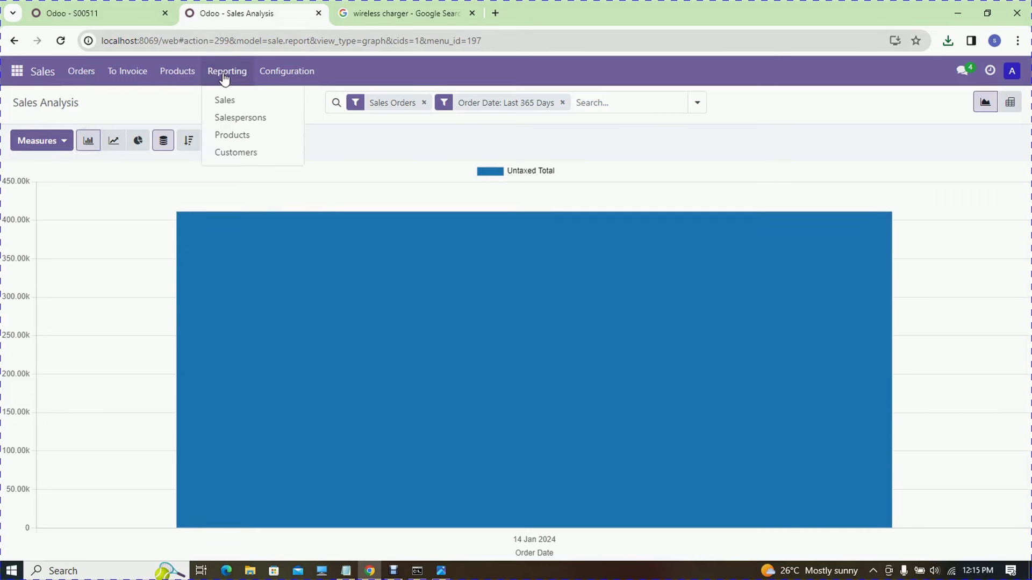
- View sales analysis by salesperson, product and customer, then list products including USB charger and Wireless Charger
left_click(230, 120)
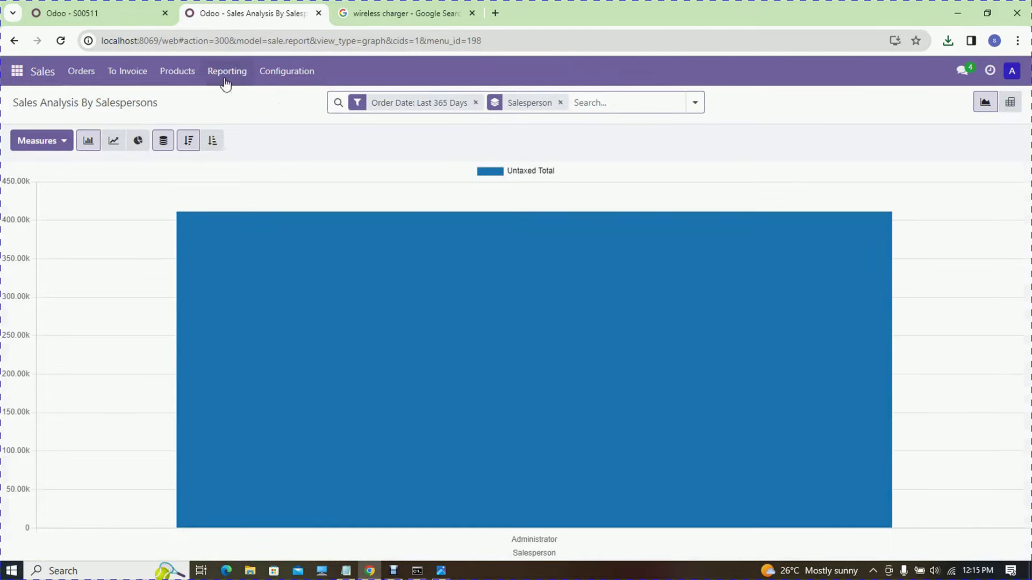
left_click(225, 81)
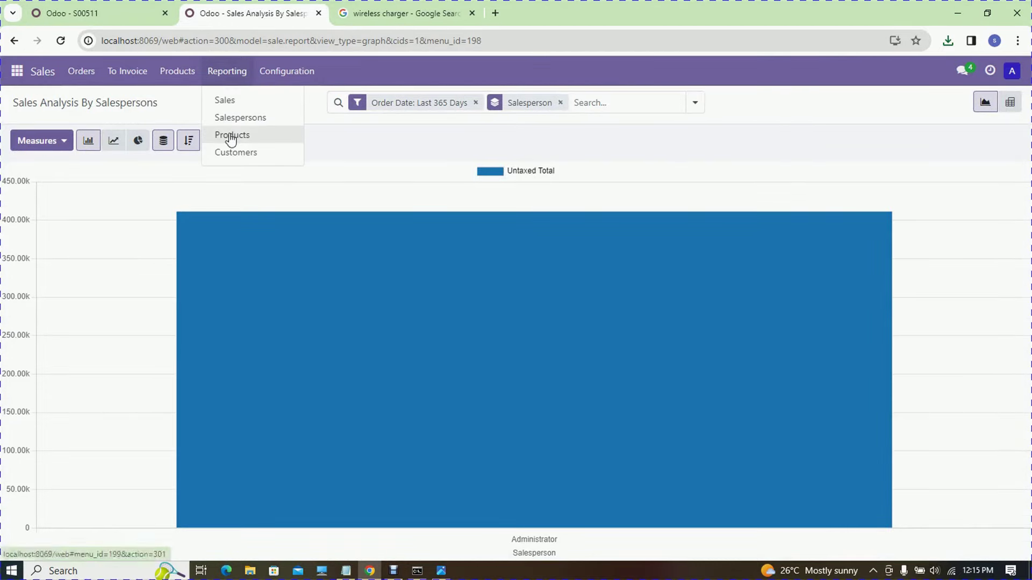
left_click(230, 138)
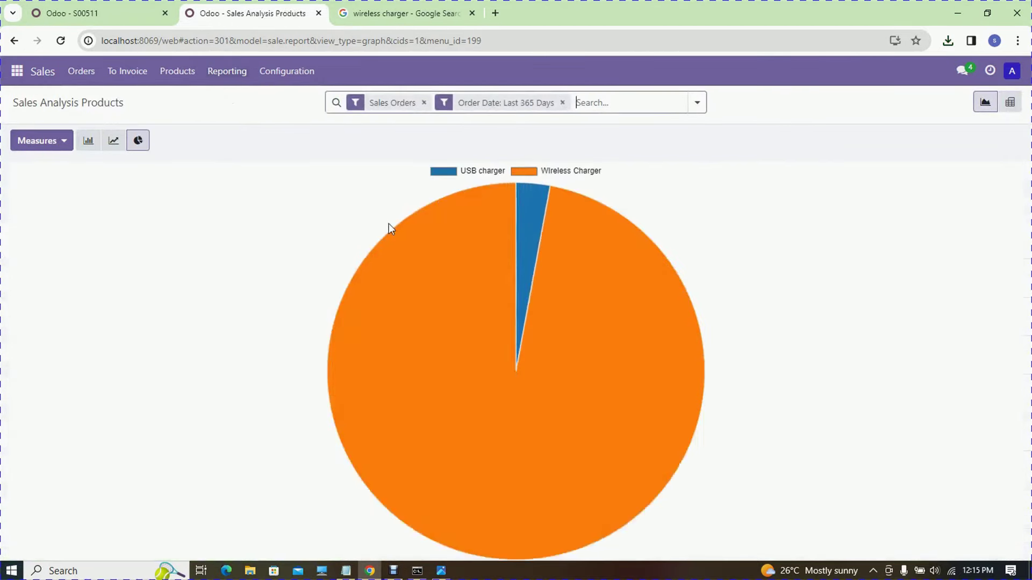
mouse_move(535, 226)
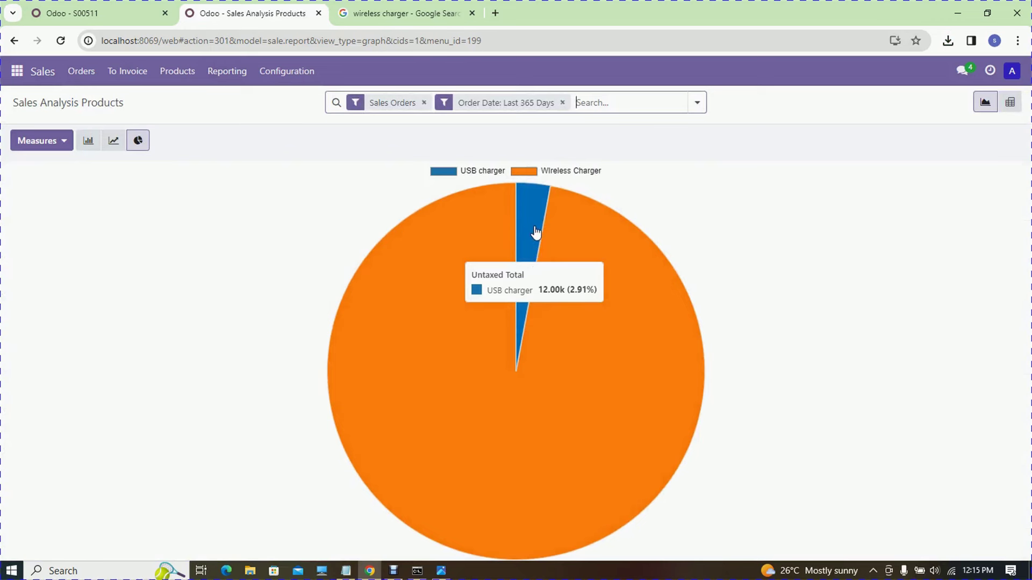
mouse_move(504, 199)
left_click(210, 70)
left_click(248, 155)
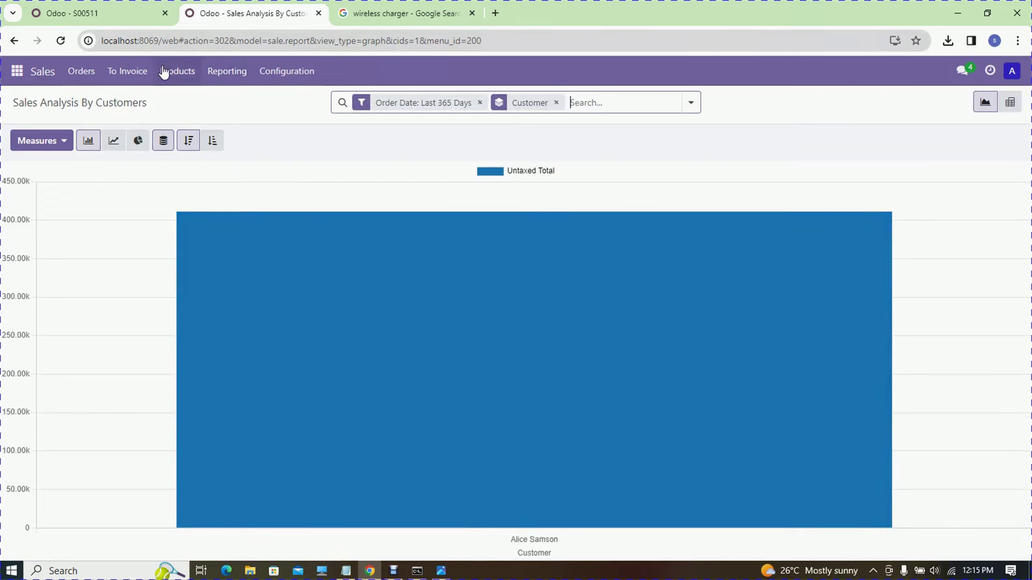
left_click(171, 70)
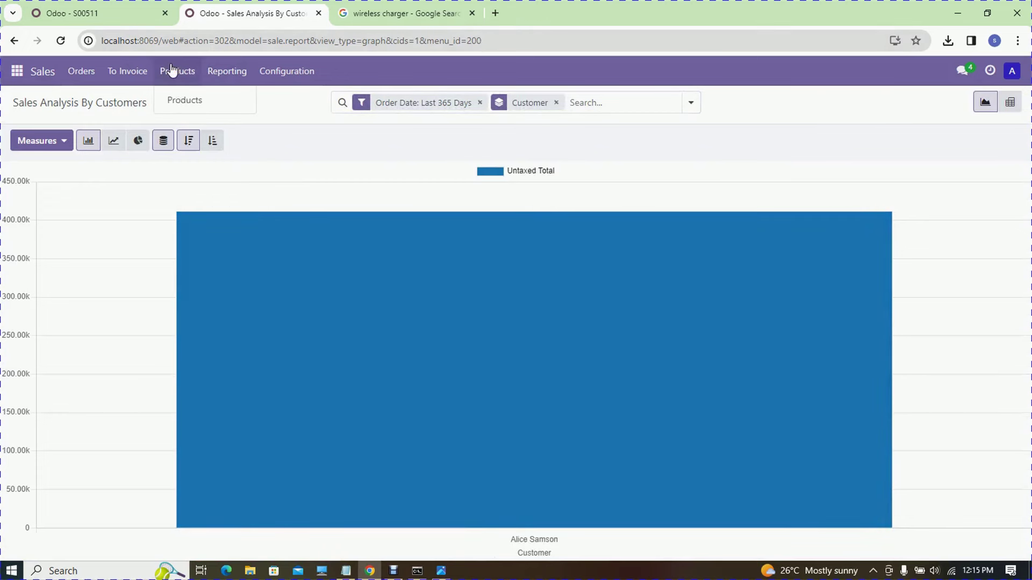
left_click(177, 100)
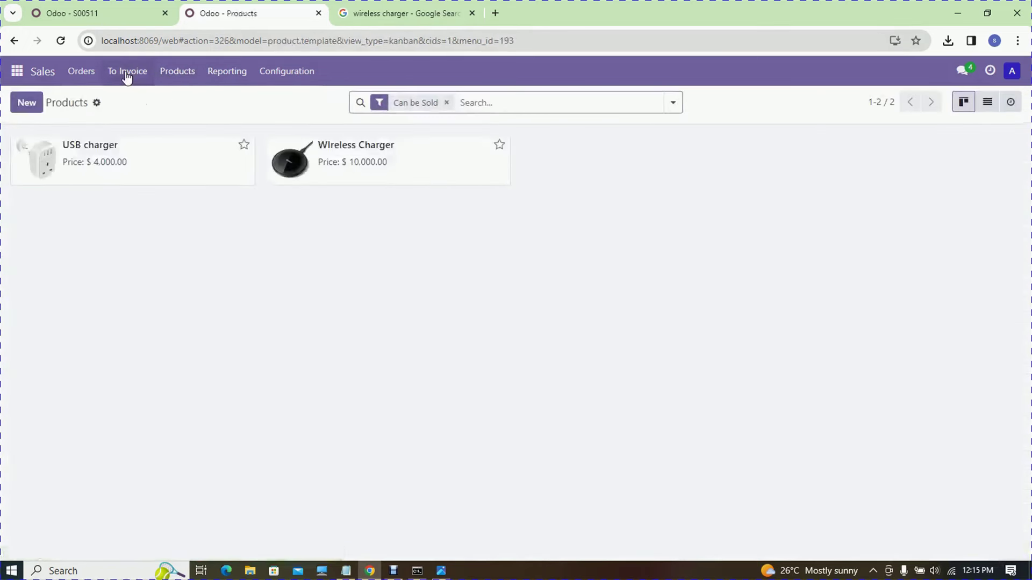
- Open the USB charger product, then sales order S00001 from the Orders list
left_click(127, 170)
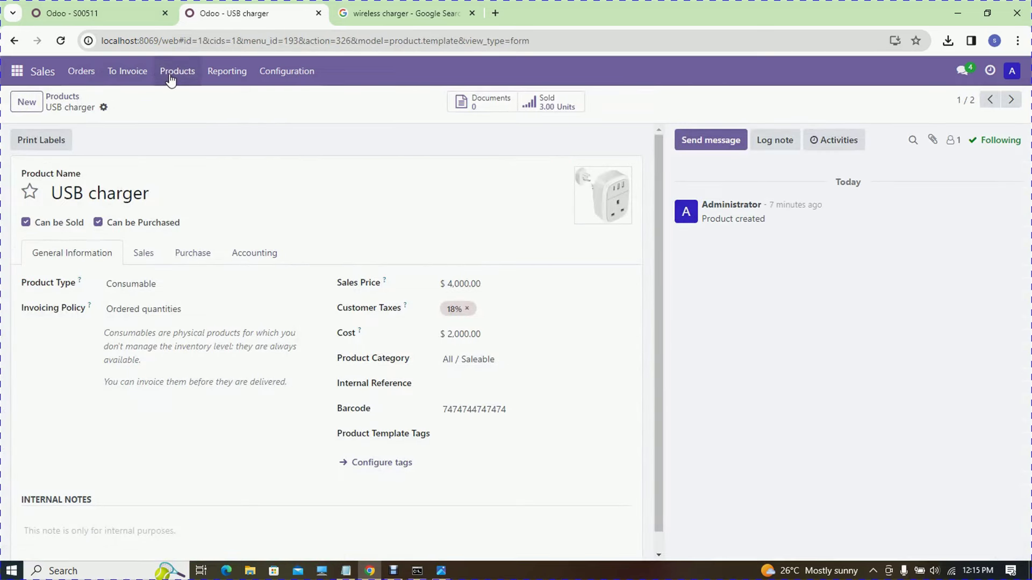
left_click(77, 81)
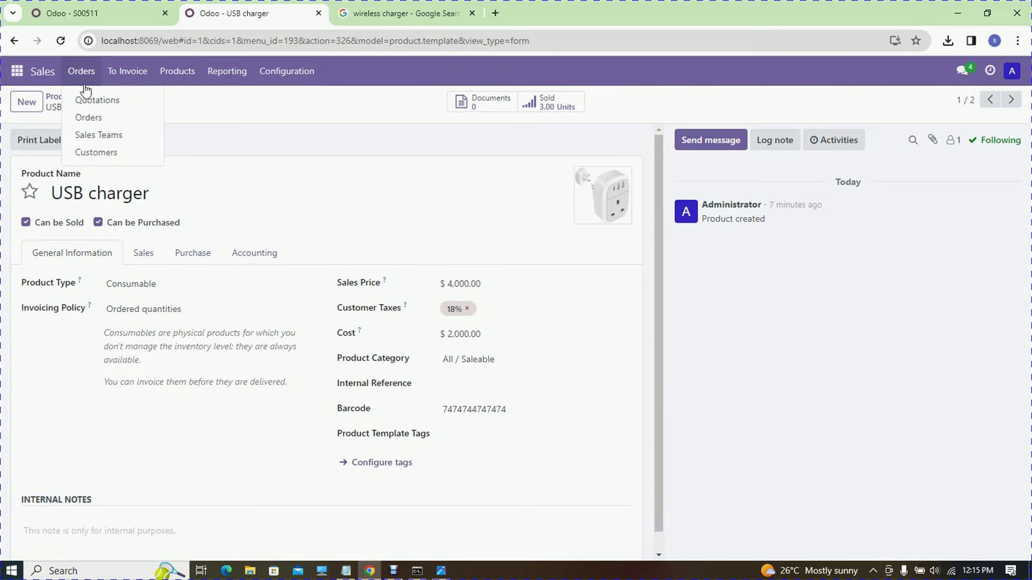
left_click(92, 118)
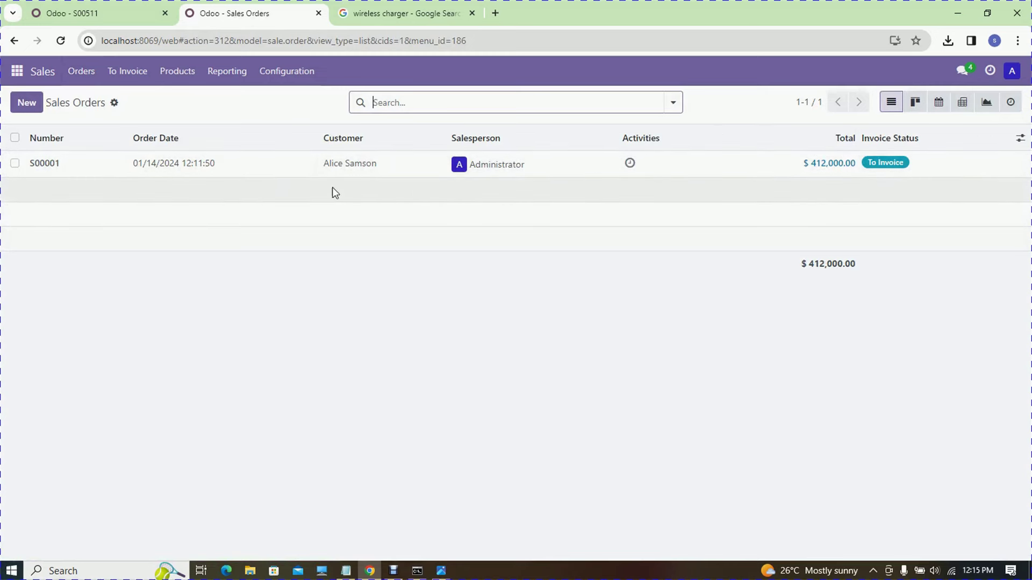
left_click(302, 164)
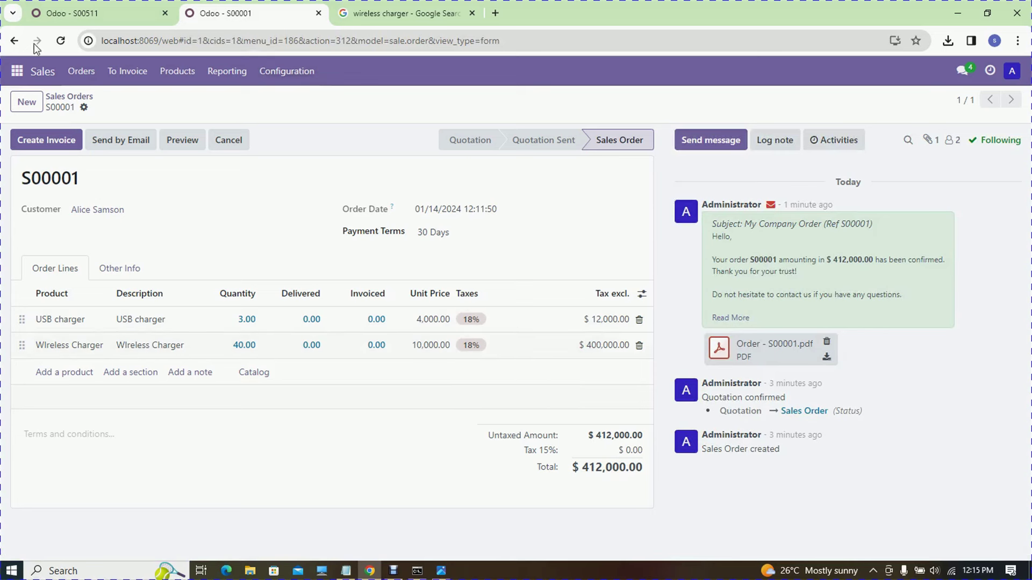
- List the Orders to Invoice, showing S00001 at $412,000 awaiting invoicing
left_click(133, 72)
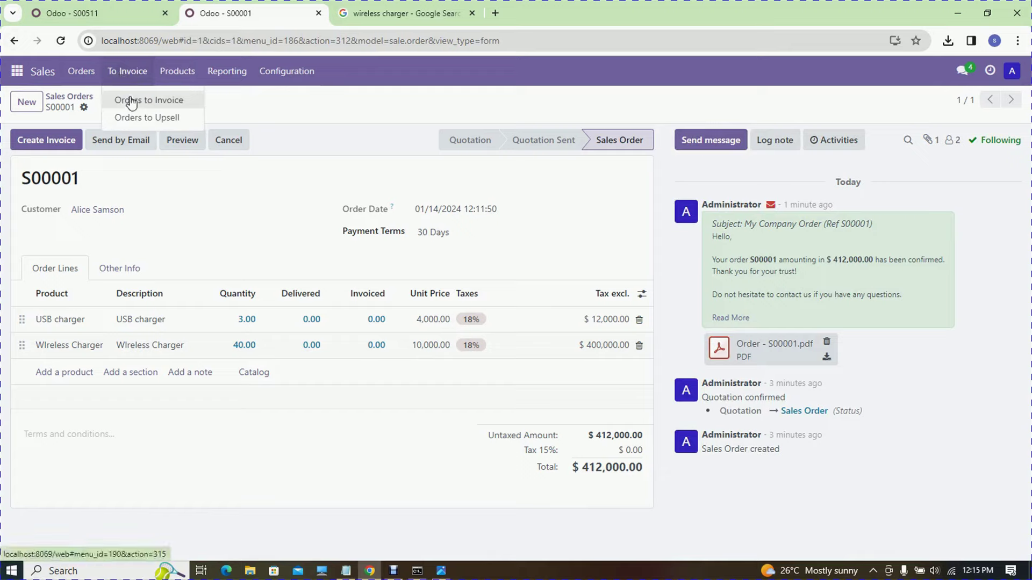
left_click(129, 100)
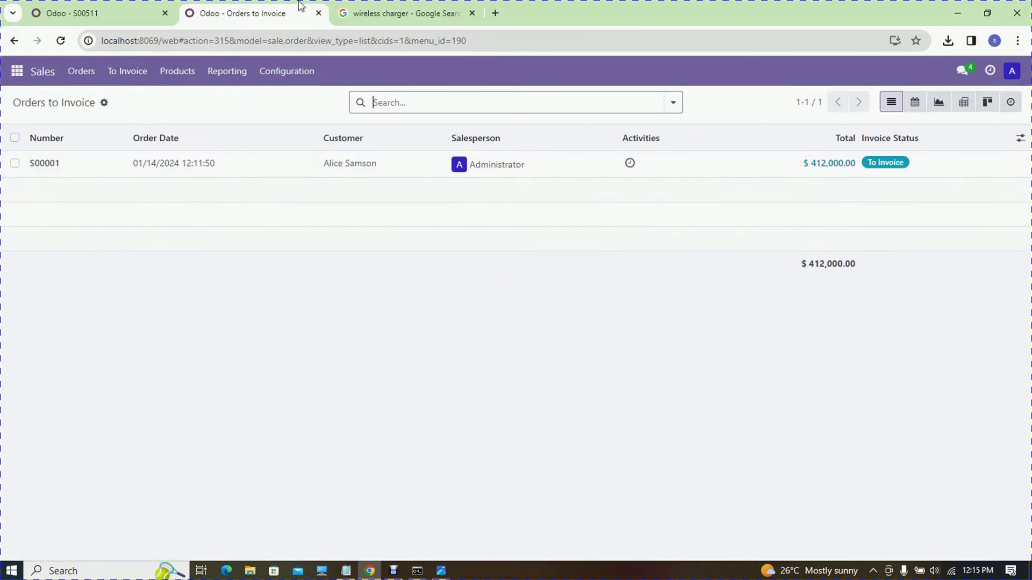
left_click(19, 75)
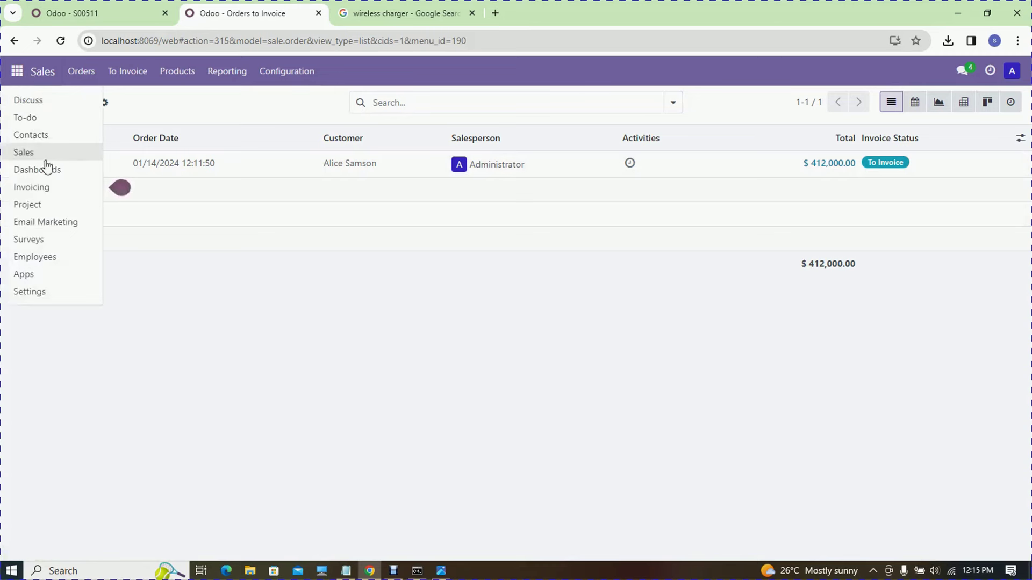
key("Escape")
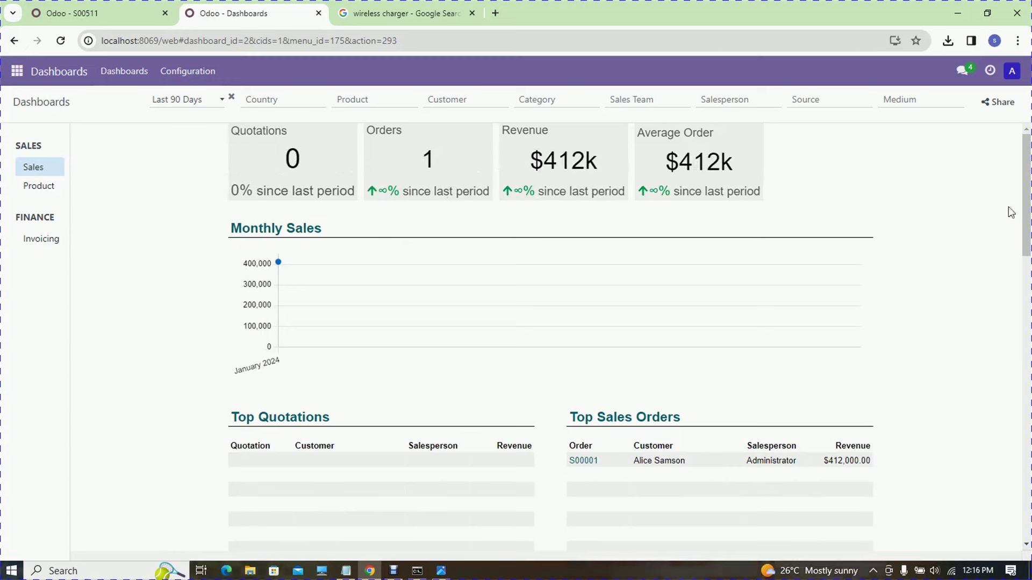
left_click_drag(1027, 183, 1028, 183)
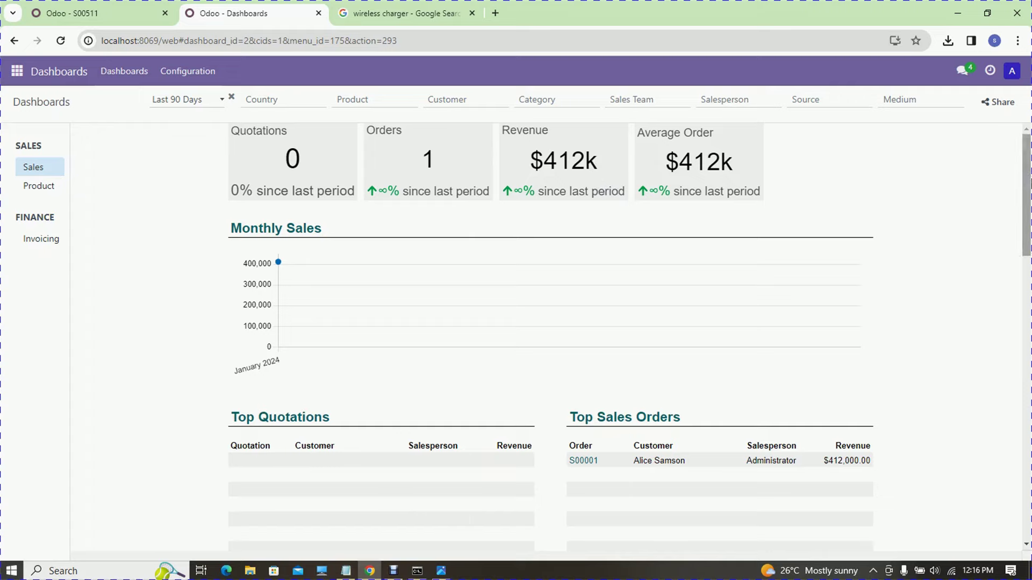
scroll(1025, 188, "down", 3)
scroll(1029, 232, "down", 3)
scroll(1029, 232, "up", 3)
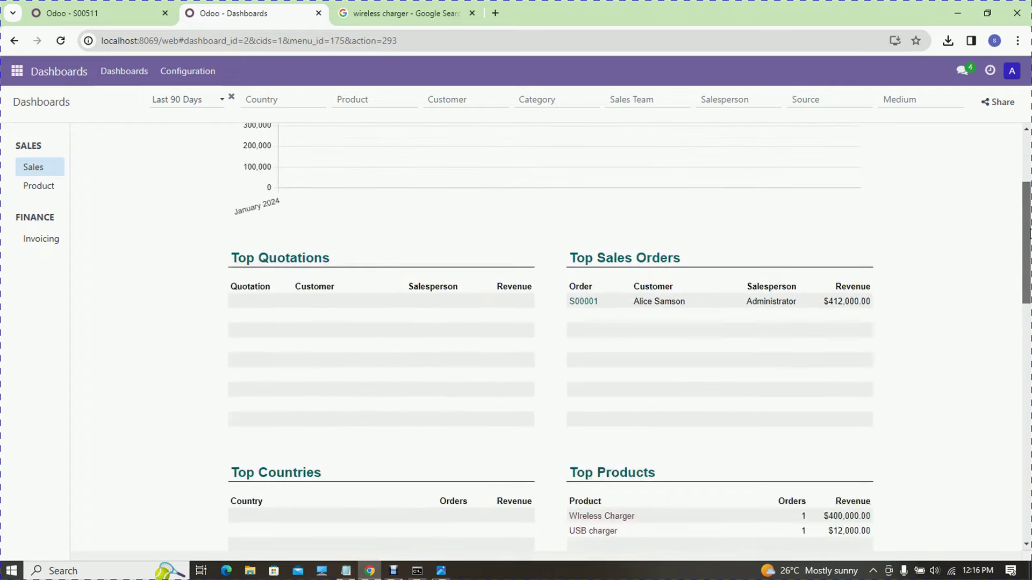
scroll(1029, 229, "up", 1)
scroll(1029, 226, "down", 3)
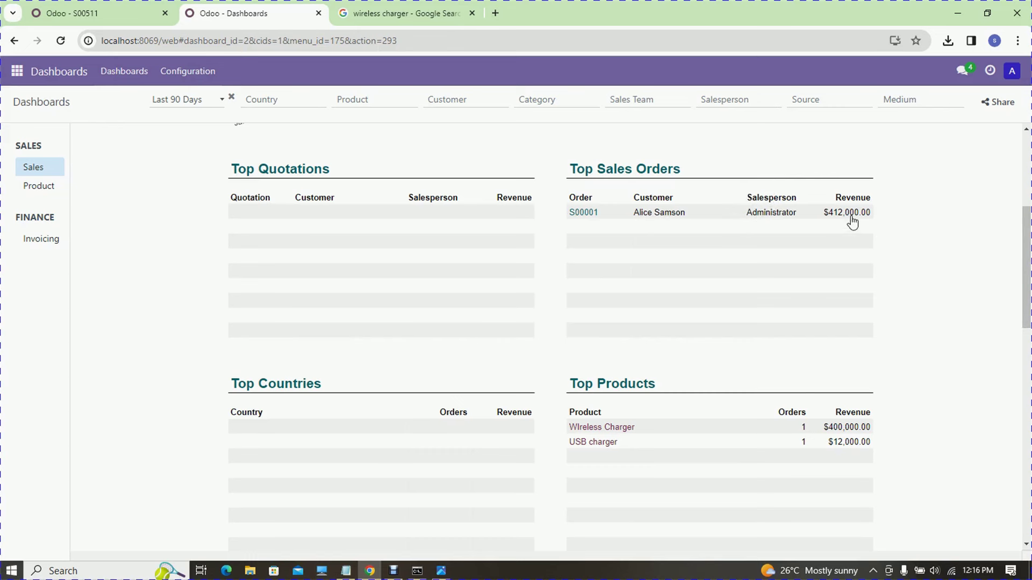
left_click_drag(1028, 285, 1028, 324)
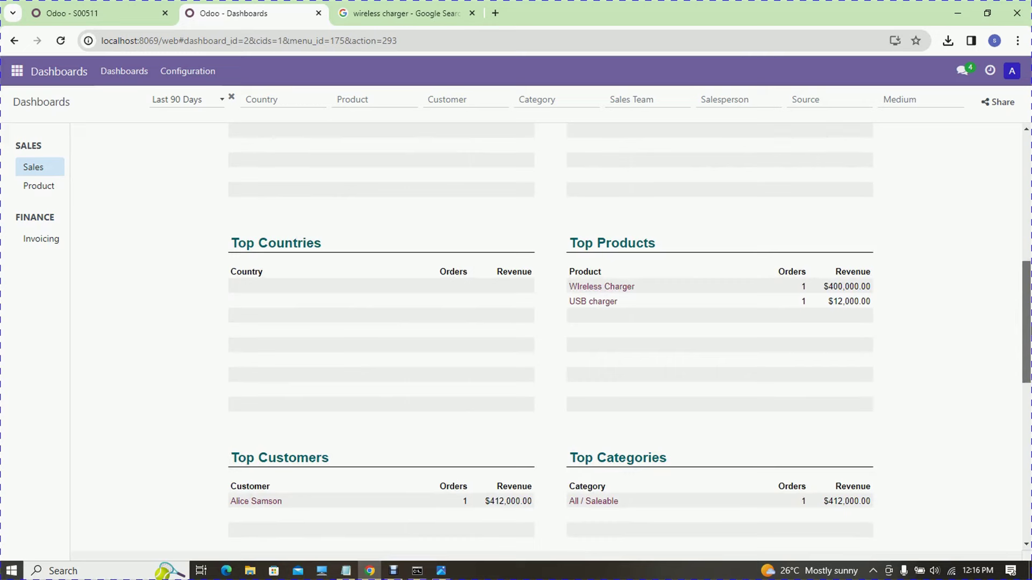
left_click_drag(1027, 322, 1027, 372)
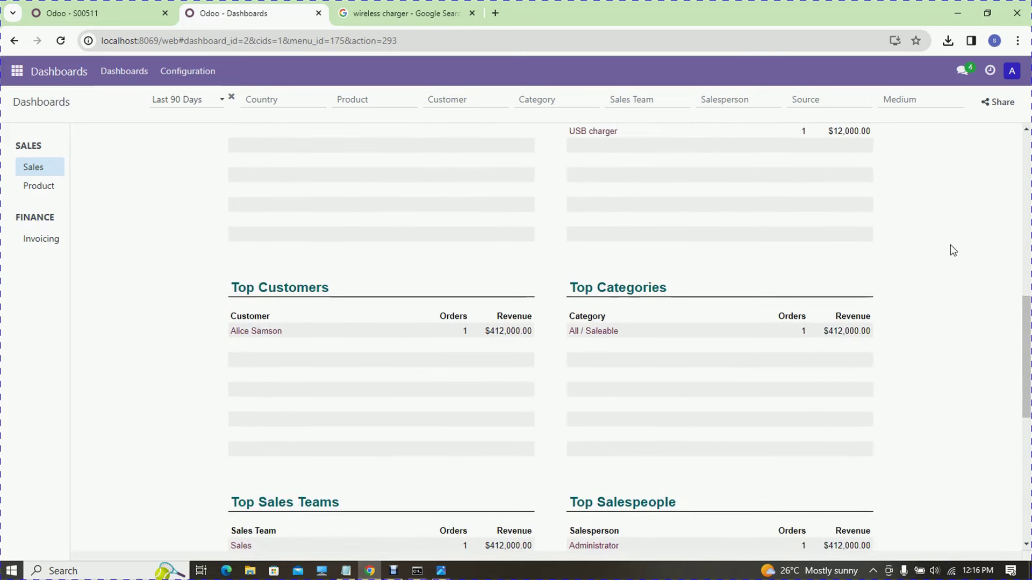
left_click_drag(1027, 320, 1006, 159)
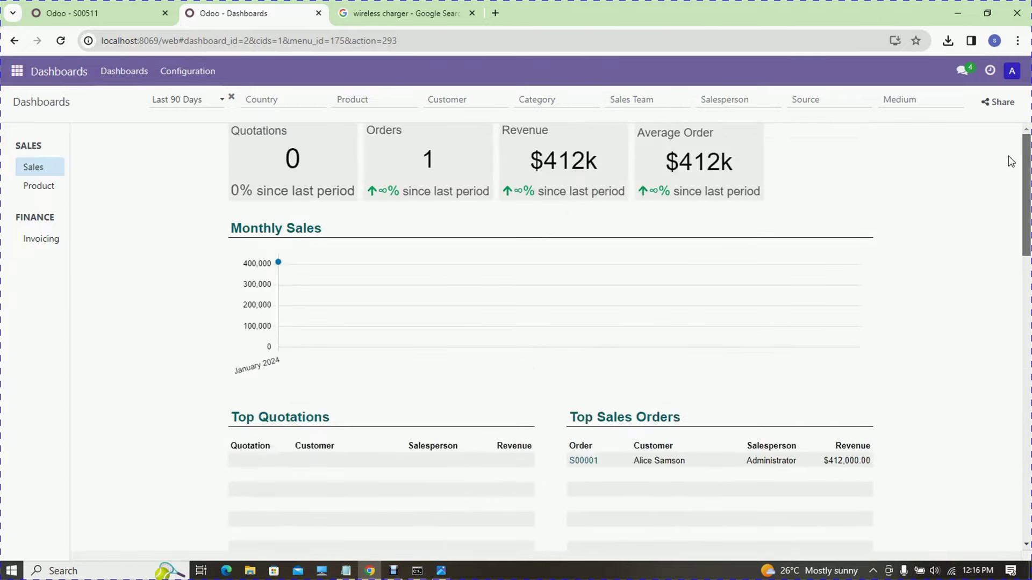
left_click(423, 161)
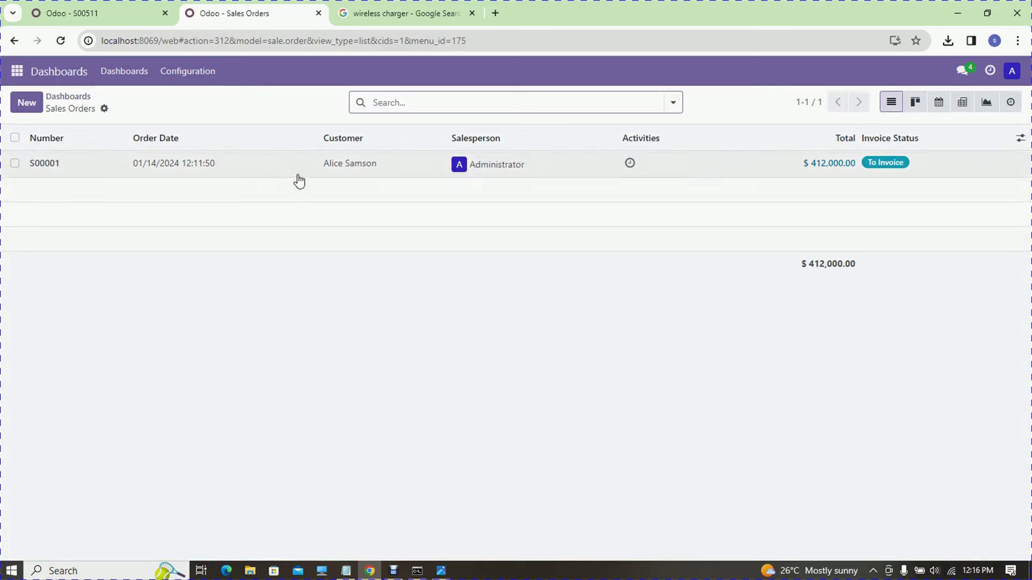
left_click(12, 45)
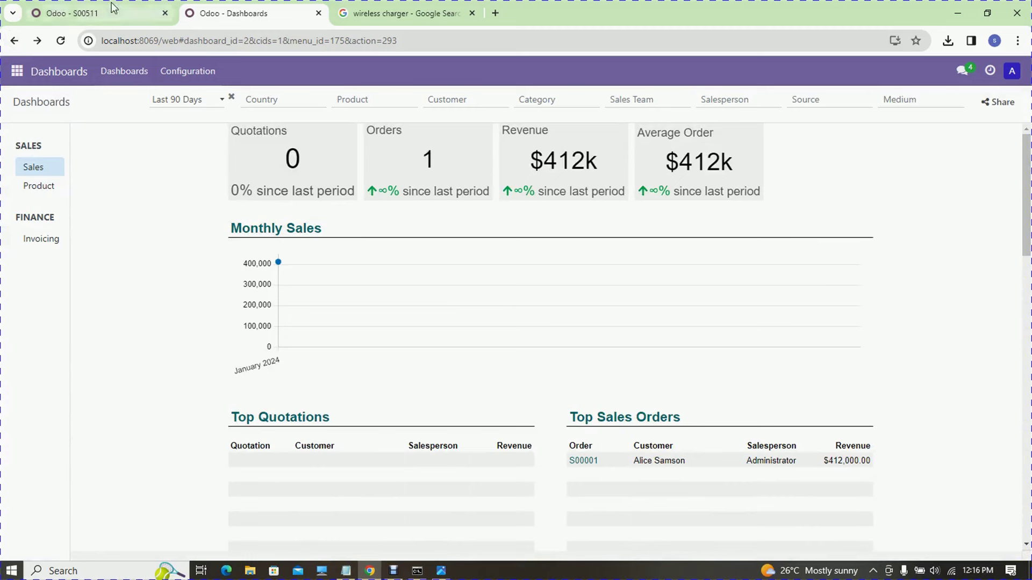
- On the S00511 tab, open the Apps catalogue, then log out of that Odoo session
mouse_move(115, 7)
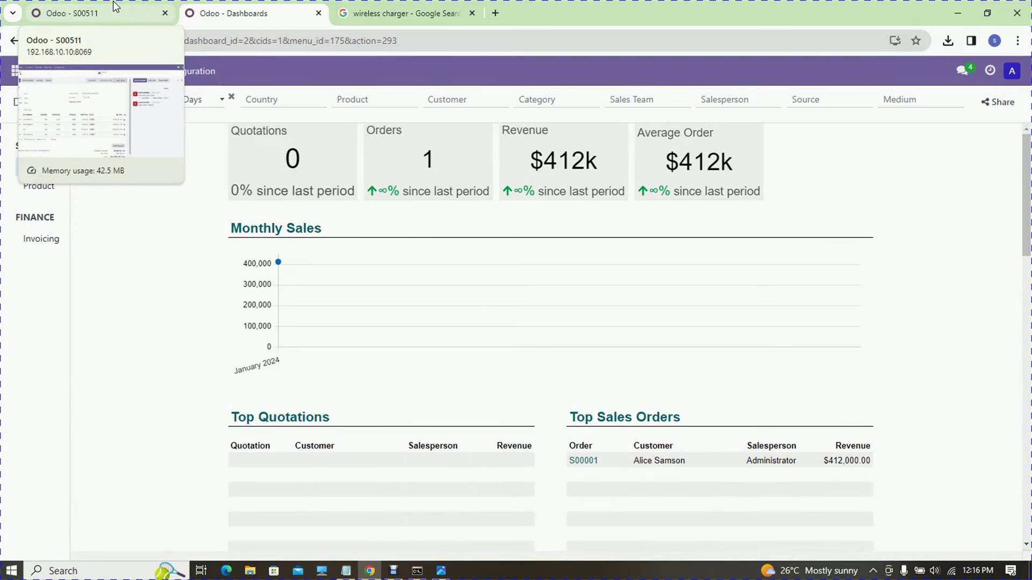
left_click(115, 6)
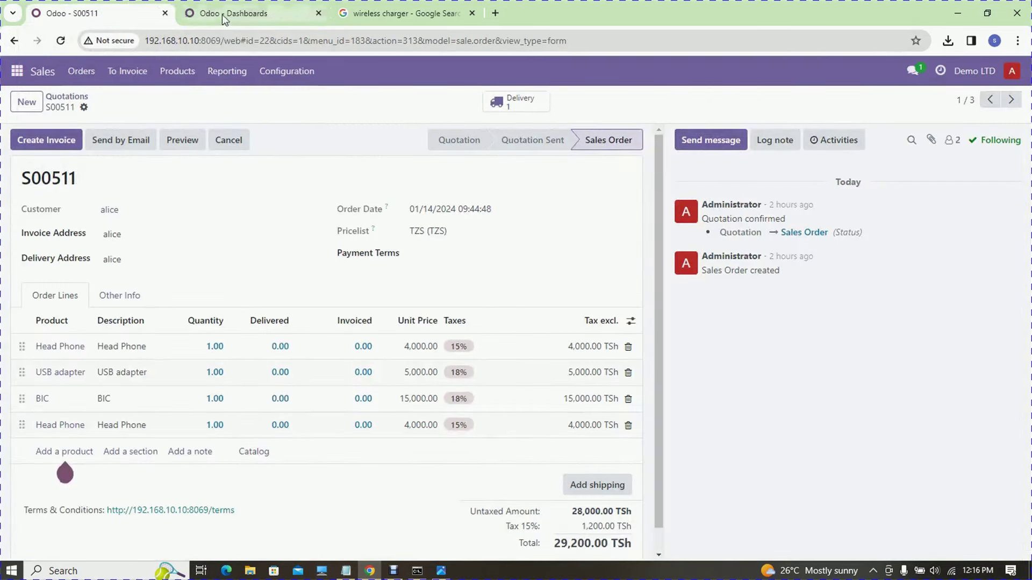
left_click(17, 71)
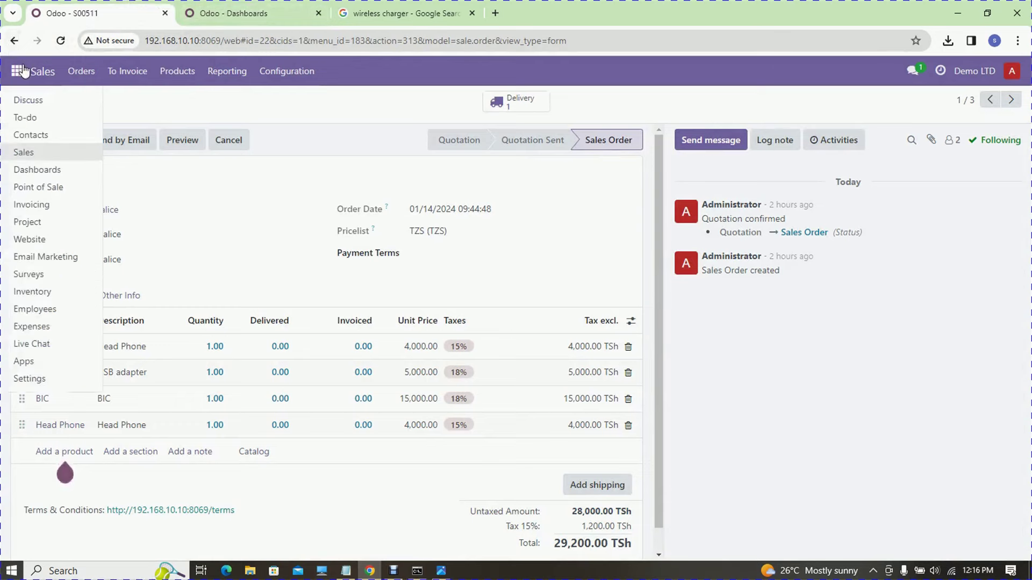
left_click(38, 362)
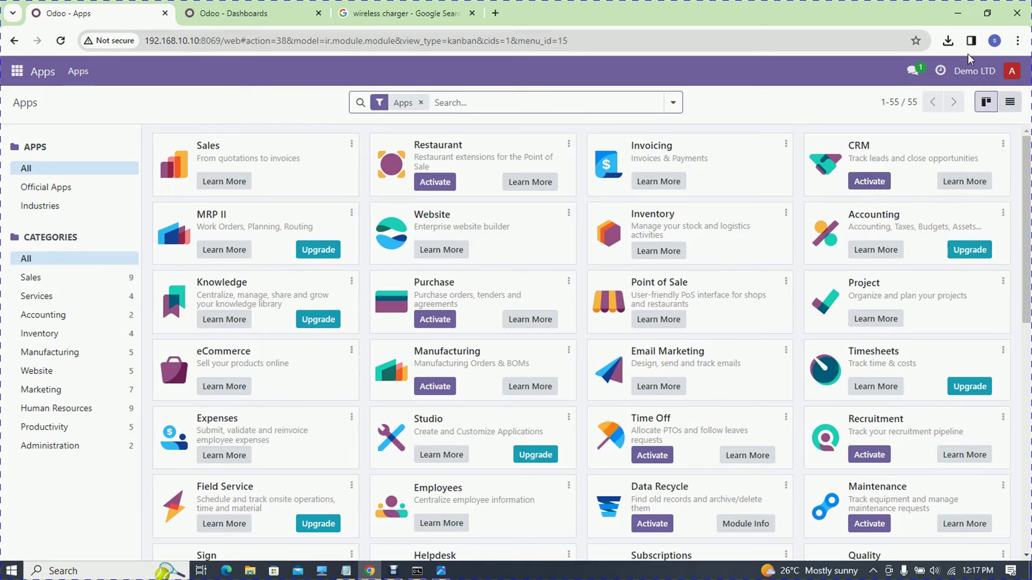
left_click(1012, 71)
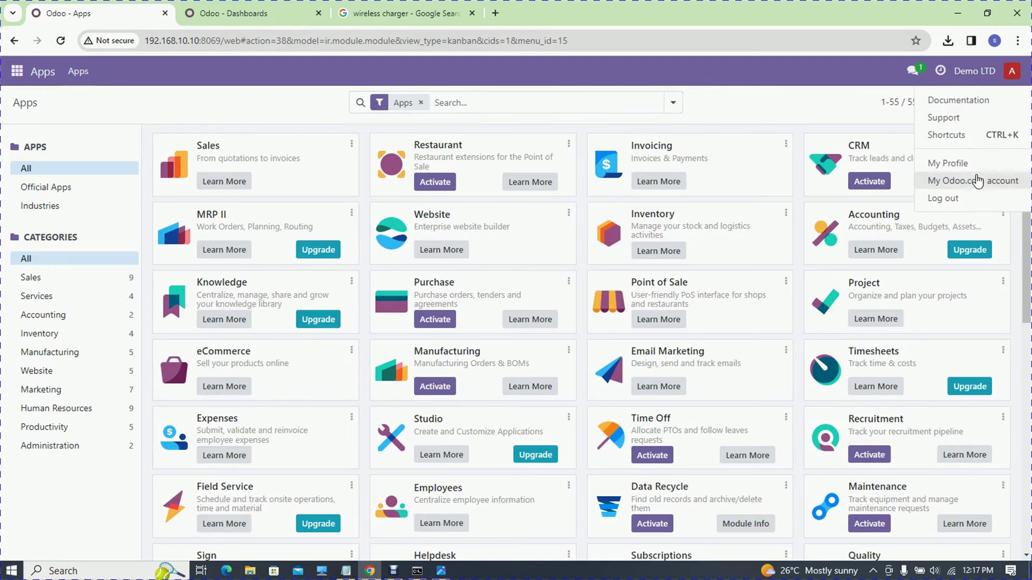
left_click(962, 200)
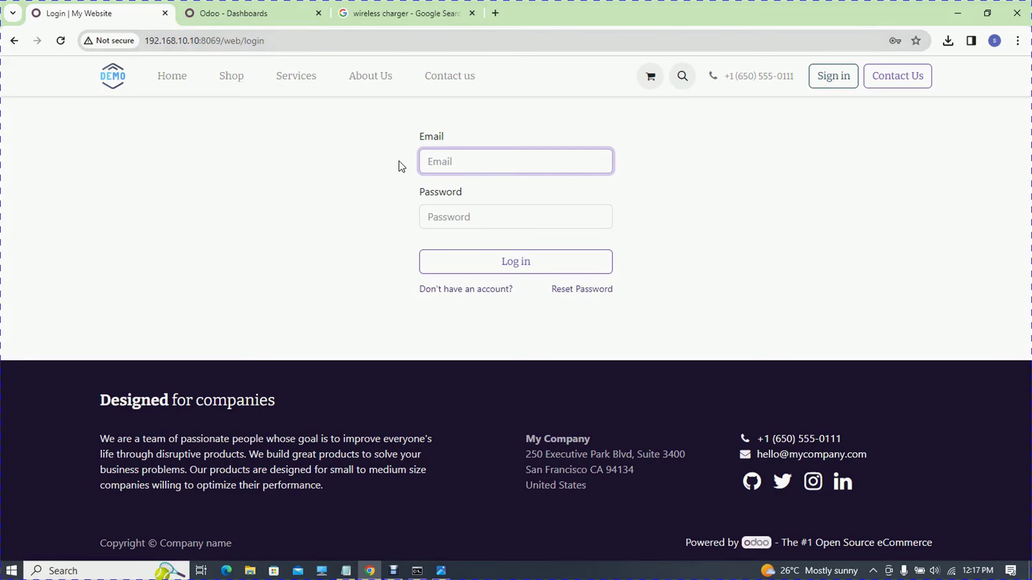
- Log out of the Dashboards session and go to the "Don't have an account?" sign-up page
left_click(249, 9)
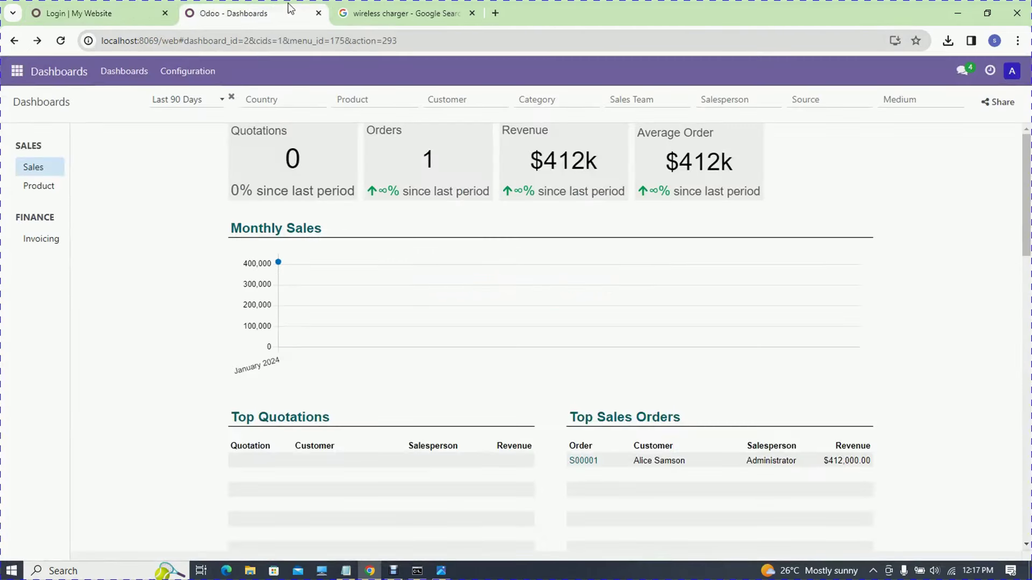
left_click(1011, 71)
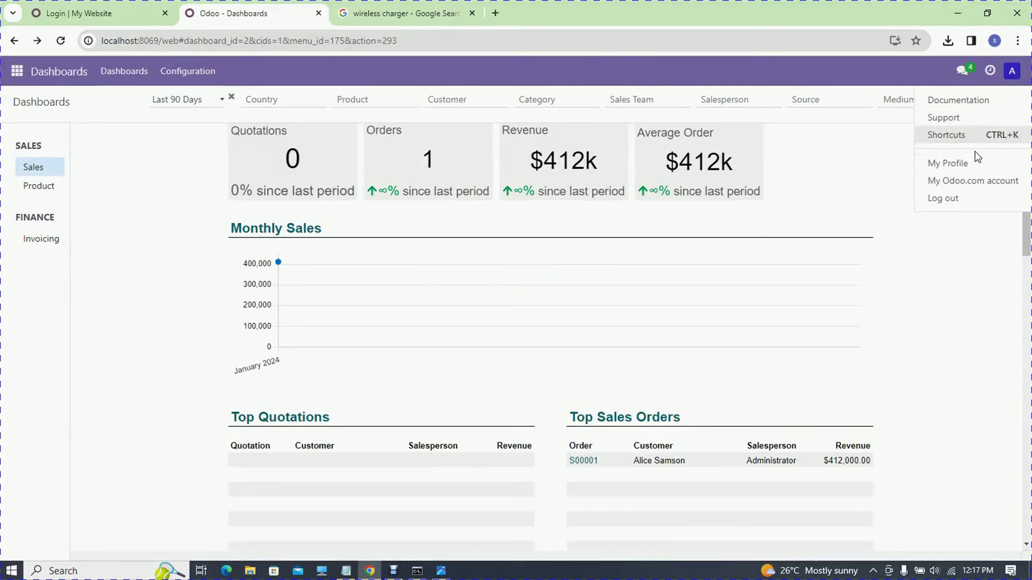
left_click(962, 199)
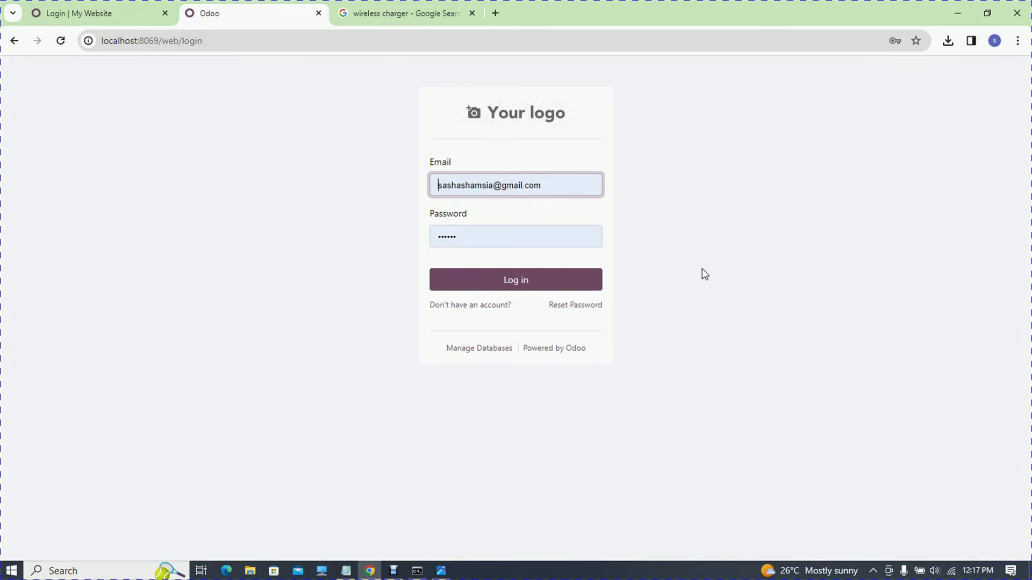
triple_click(541, 185)
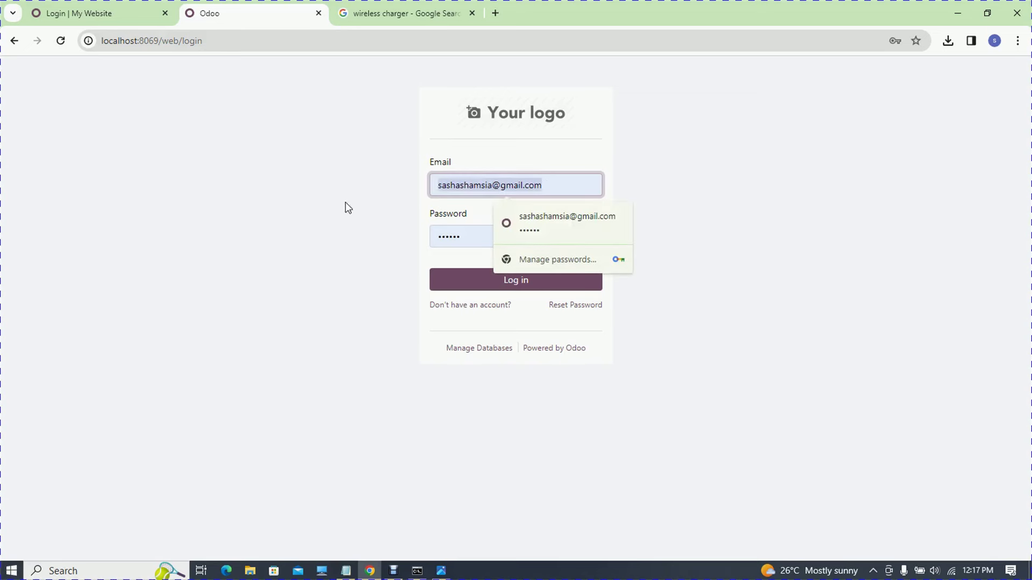
left_click(209, 469)
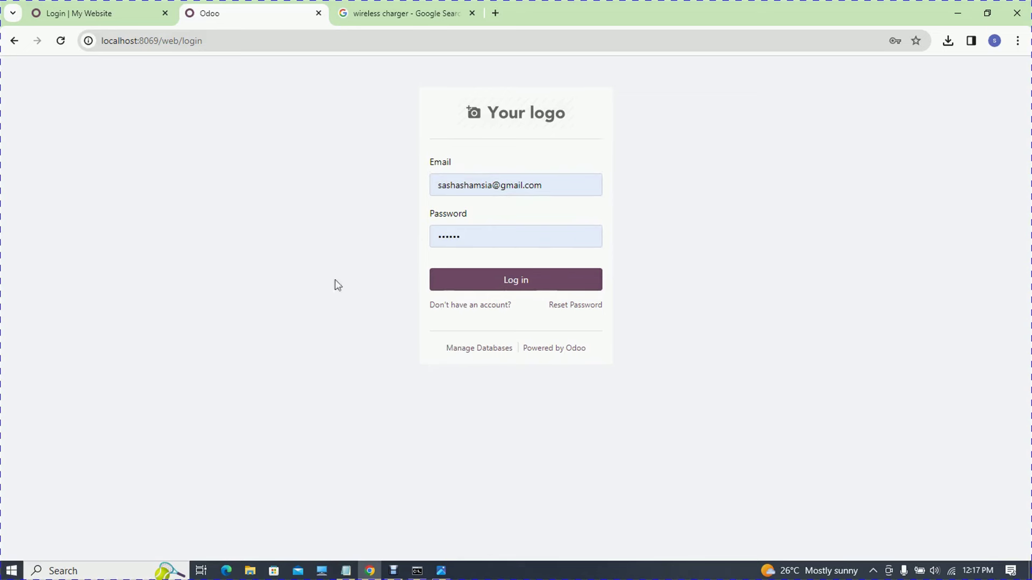
left_click(455, 307)
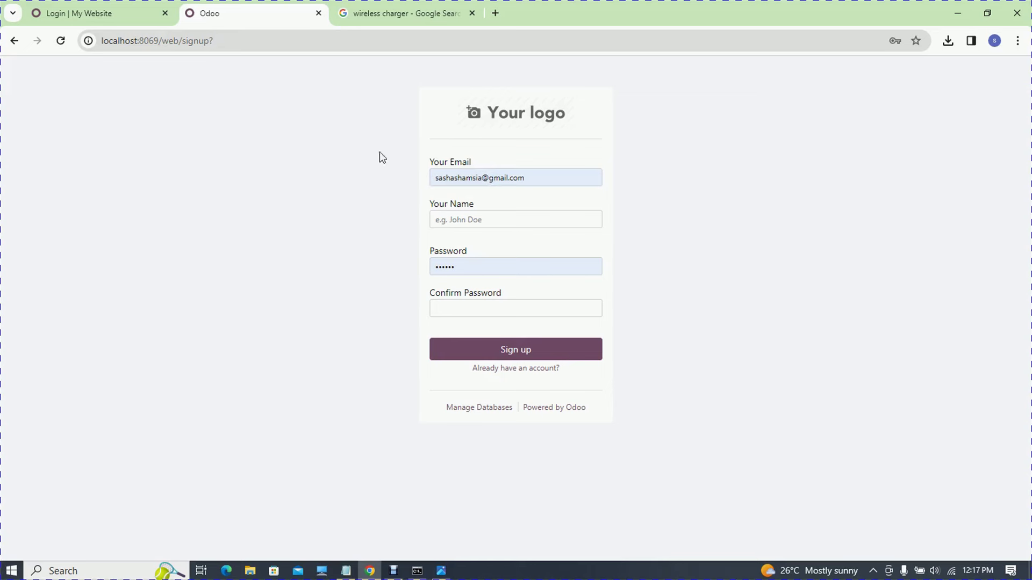
- Replace the prefilled sign-up email with the new address and enter the account name
left_click(484, 180)
key("BackSpace")
key("BackSpace")
key("BackSpace")
key("BackSpace")
key("BackSpace")
key("BackSpace")
key("BackSpace")
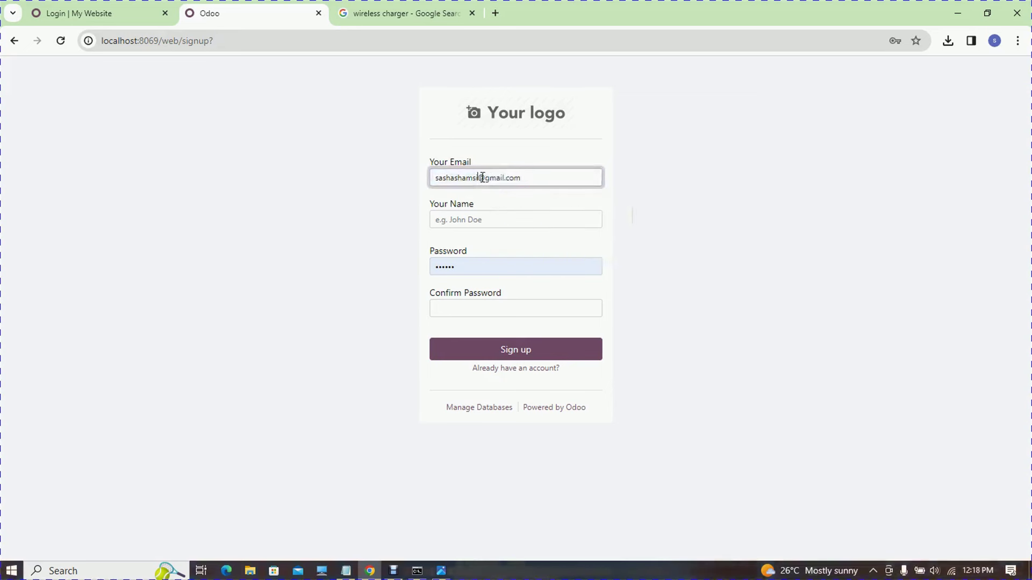
key("BackSpace")
key("BackSpace")
key("BackSpace")
key("BackSpace")
key("BackSpace")
type("alice")
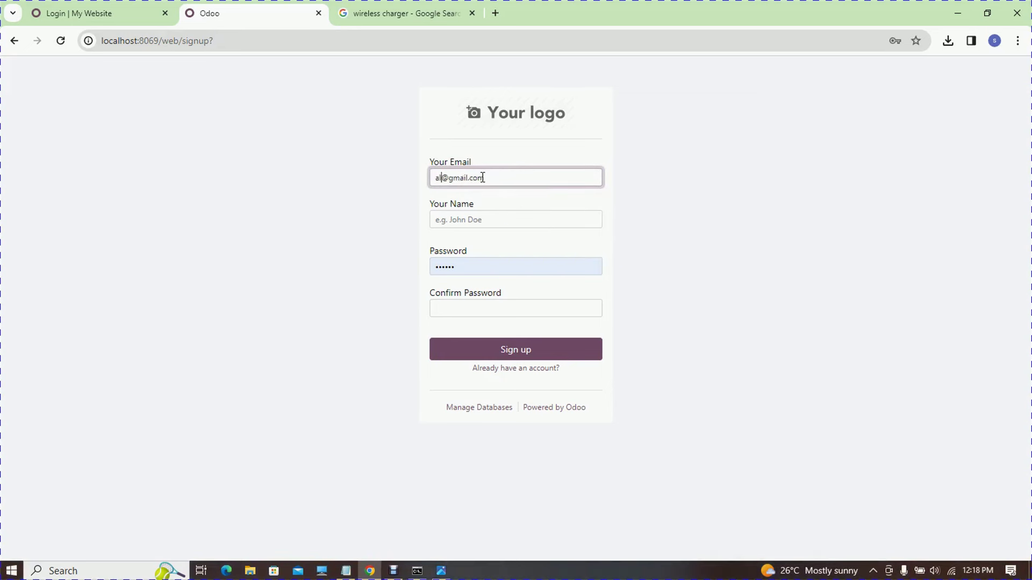
left_click(472, 217)
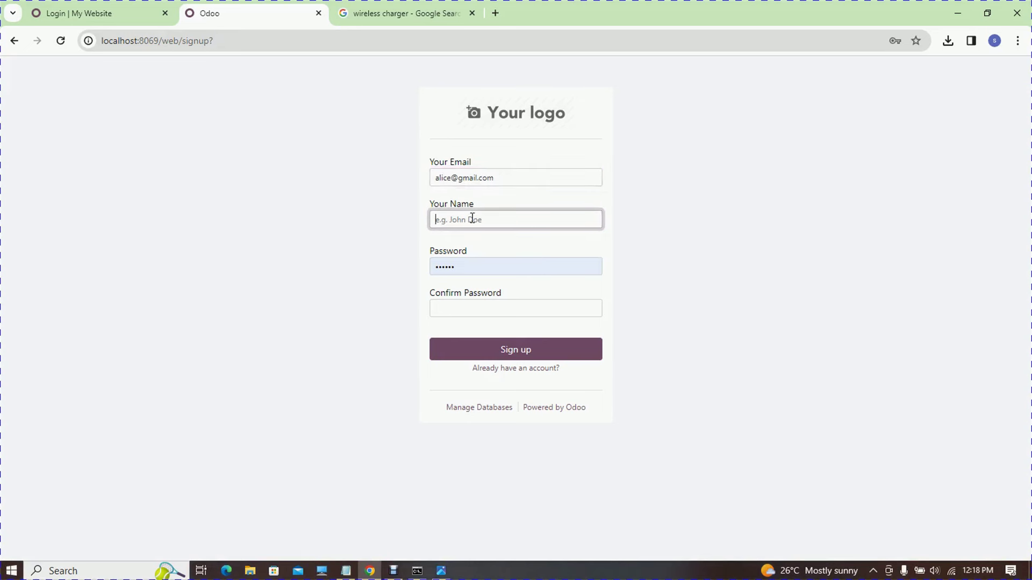
type("alice 2")
- Enter and confirm the new password, then sign up to reach the My account page
left_click(471, 262)
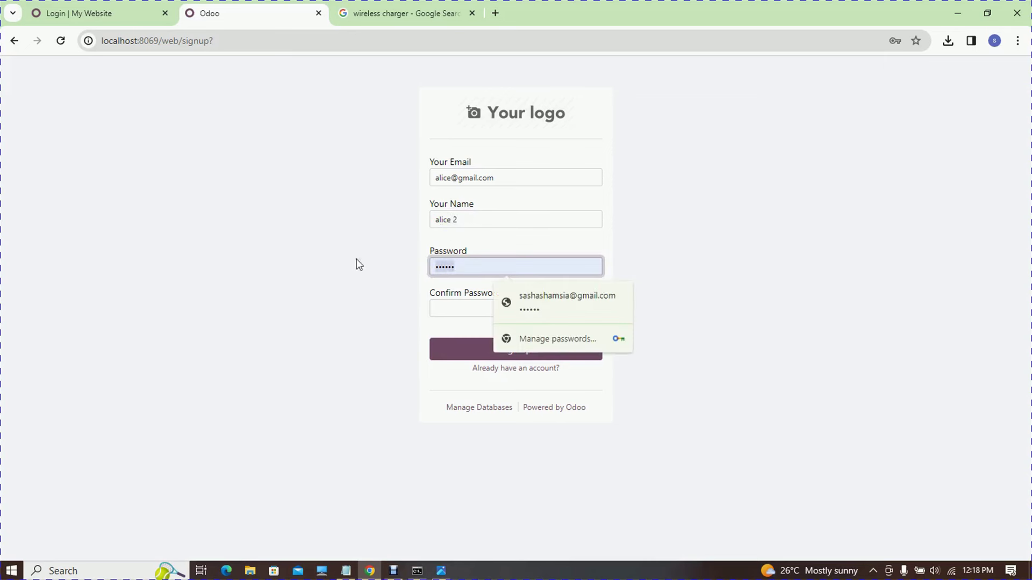
key("BackSpace")
type("a")
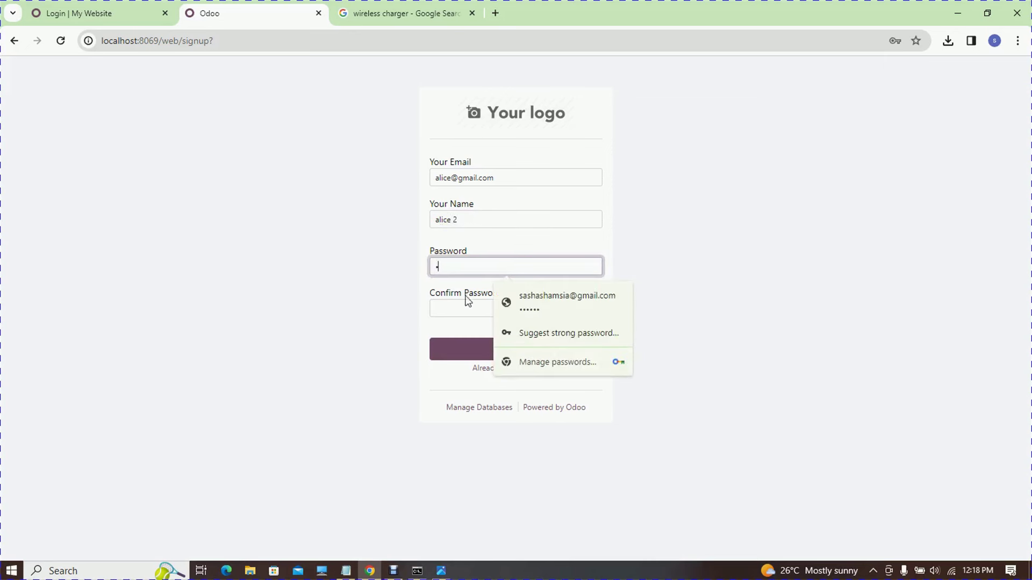
left_click(464, 304)
type("a")
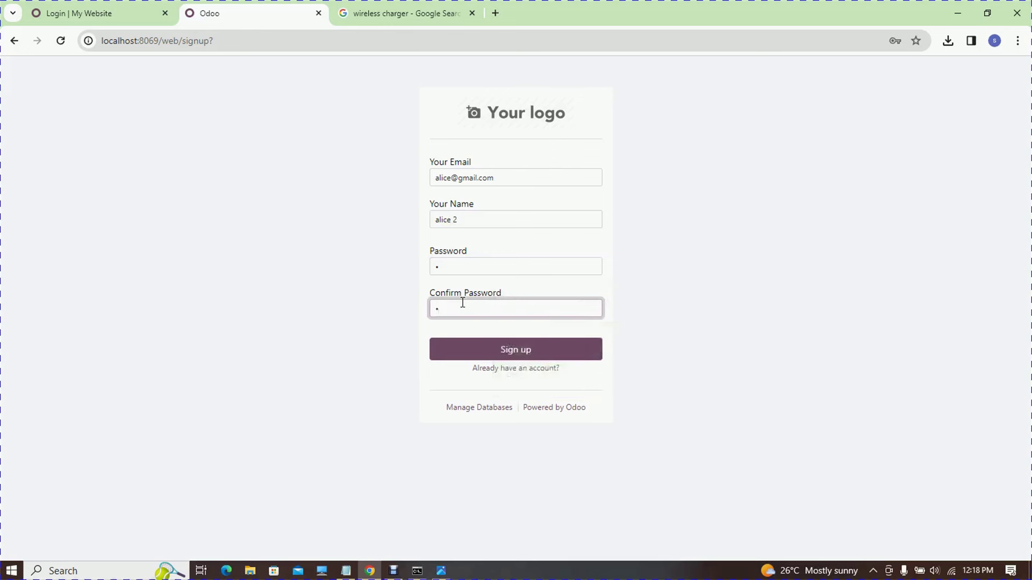
left_click(477, 357)
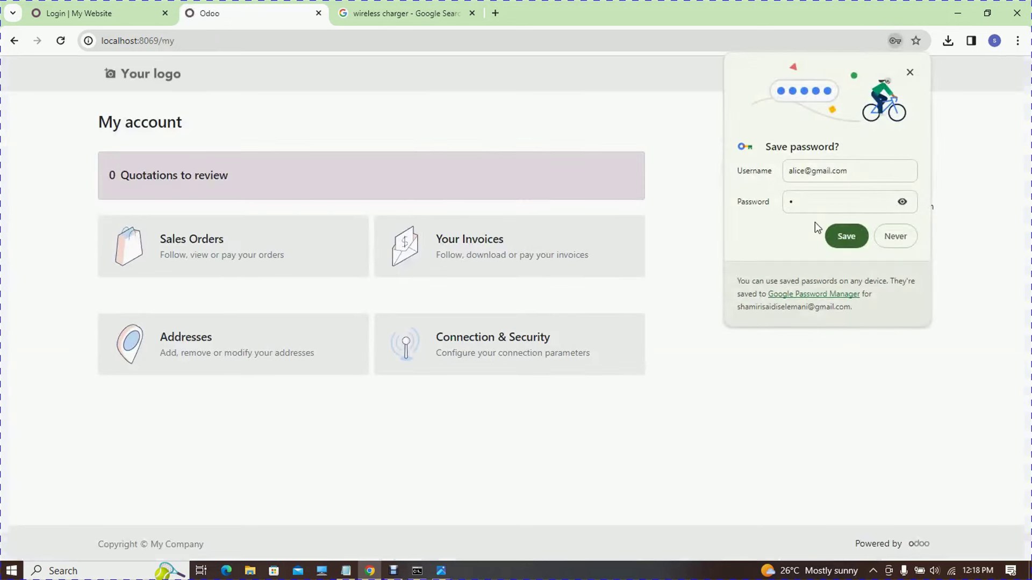
- Save the portal login in Chrome, sort the empty Sales Orders list by Stage, then log out
left_click(847, 237)
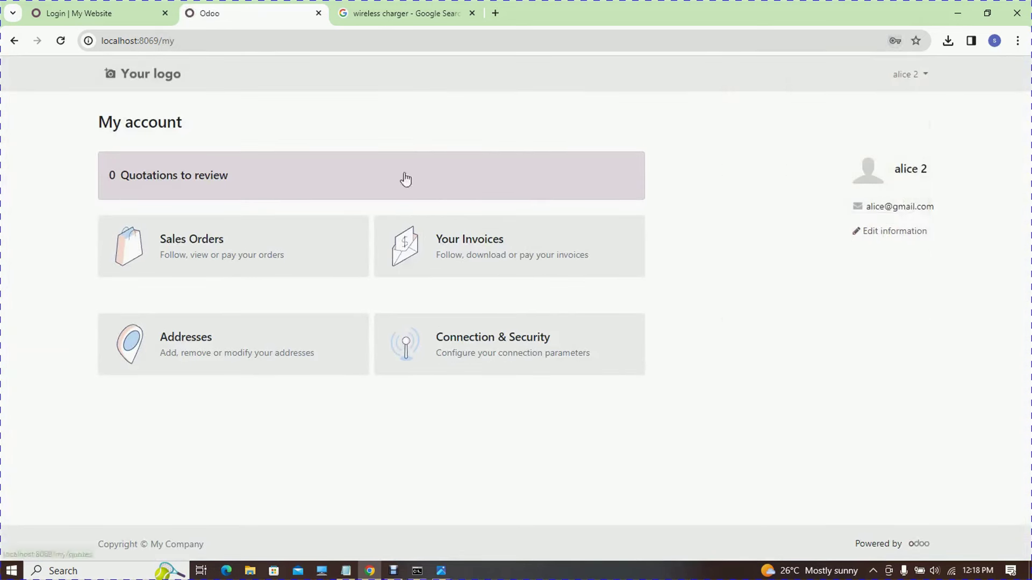
left_click(247, 269)
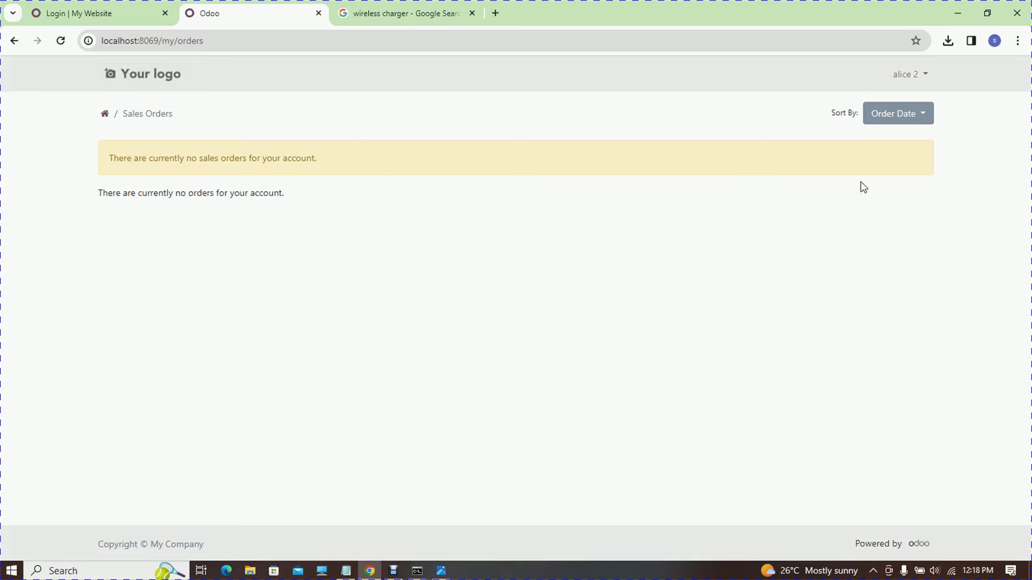
left_click(908, 114)
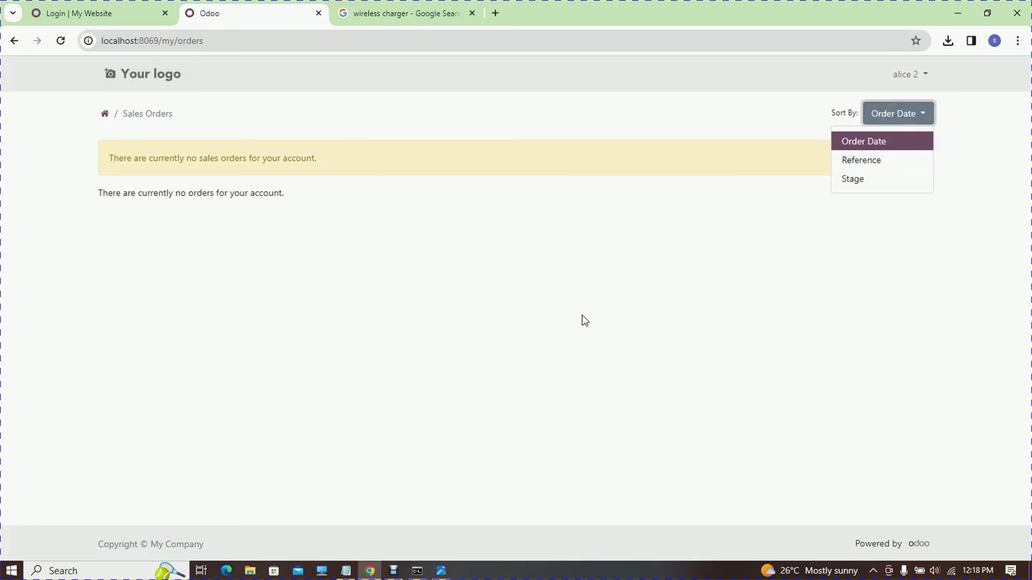
left_click(856, 184)
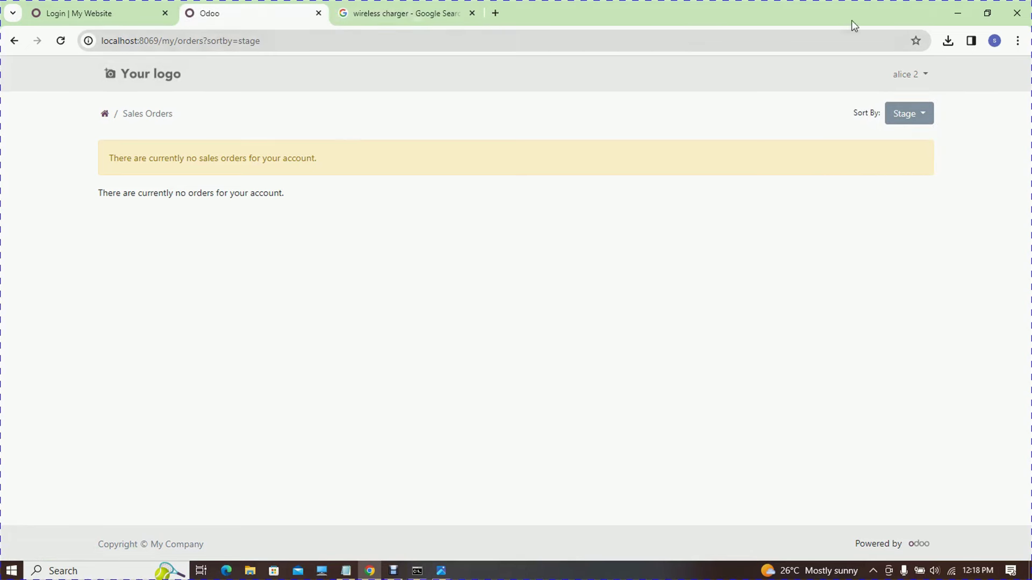
left_click(904, 75)
left_click(870, 138)
- Sign in as the administrator using the browser's saved login
left_click(508, 183)
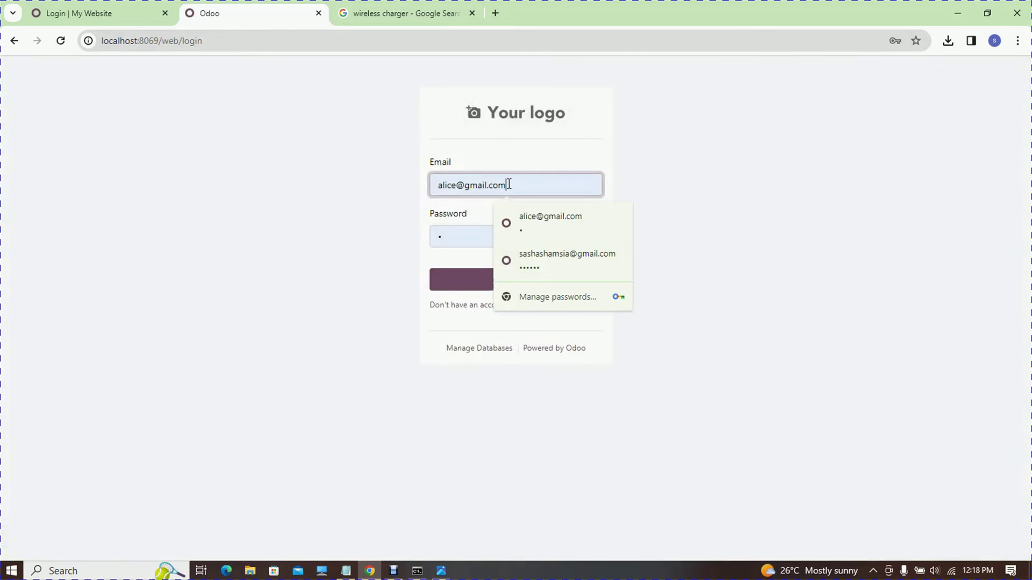
left_click(548, 249)
left_click(517, 283)
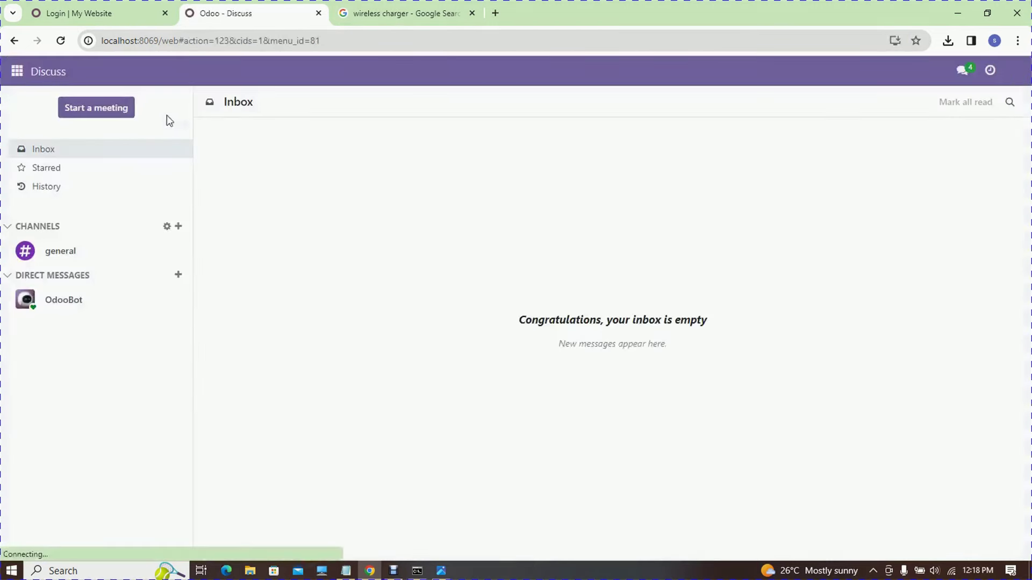
- Go to Sales > Orders > Orders and start a new quotation
left_click(25, 70)
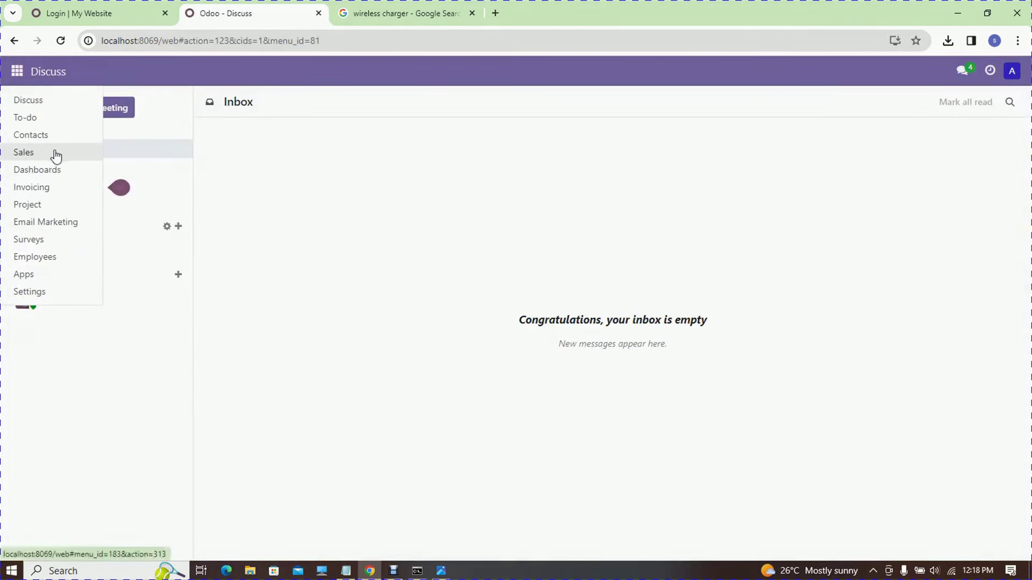
left_click(22, 153)
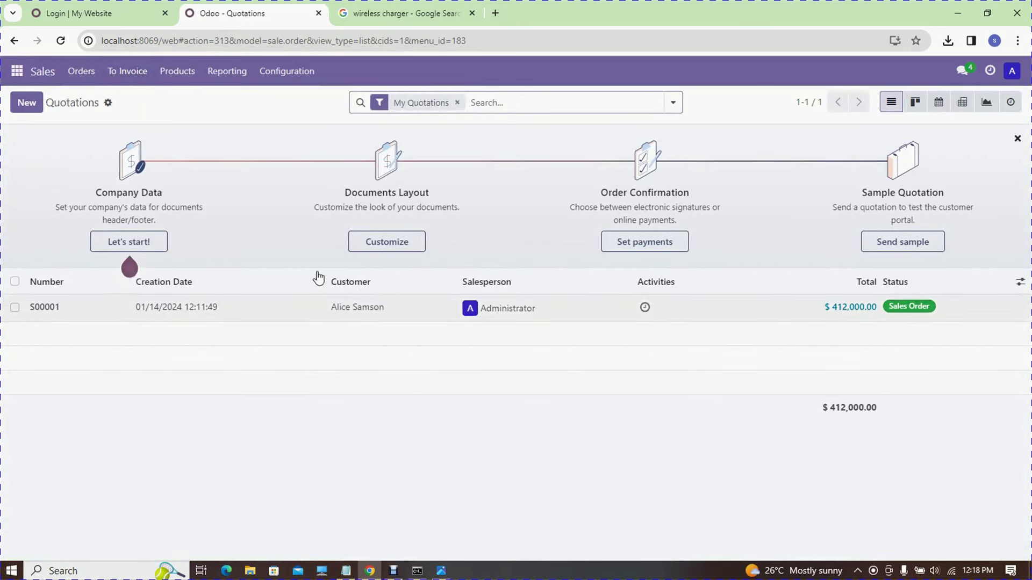
left_click(95, 80)
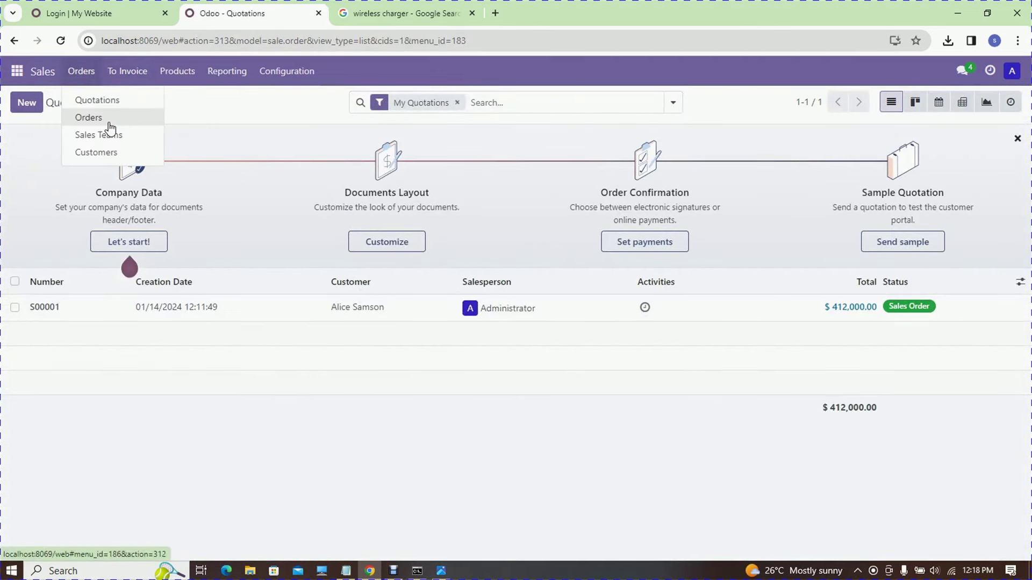
left_click(107, 119)
left_click(27, 103)
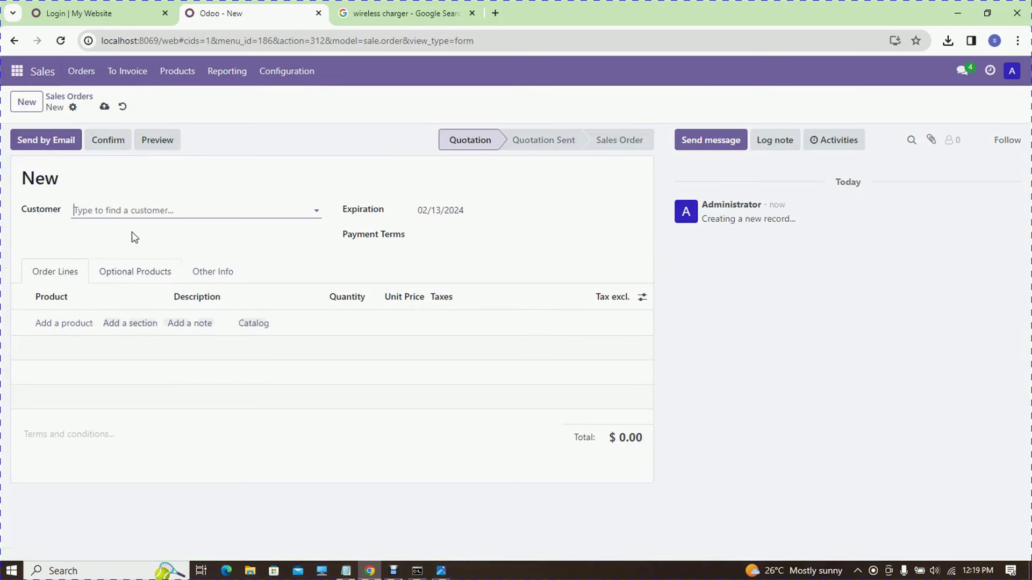
- Choose the portal customer and add a USB charger order line
left_click(138, 214)
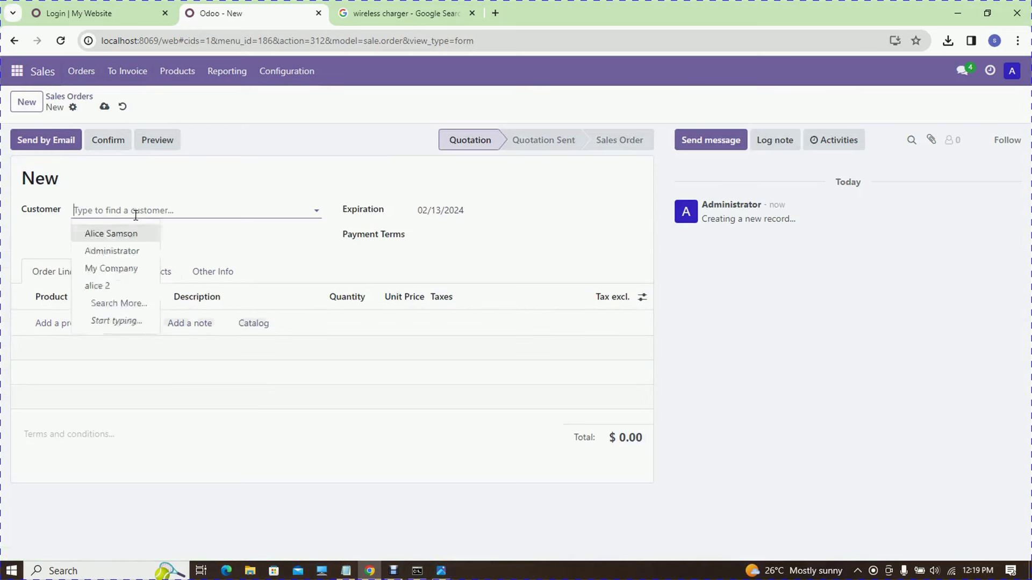
left_click(128, 280)
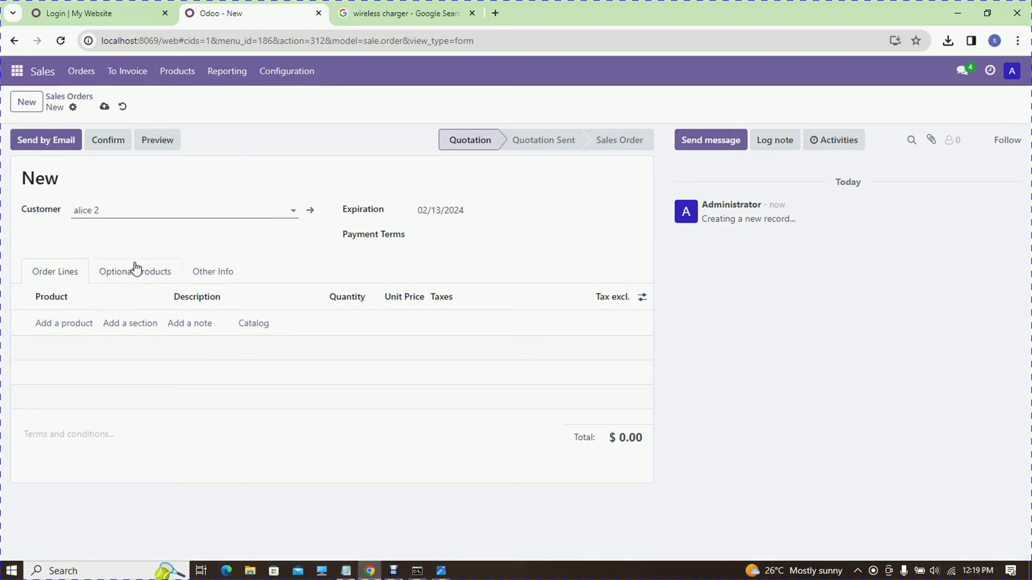
left_click(76, 324)
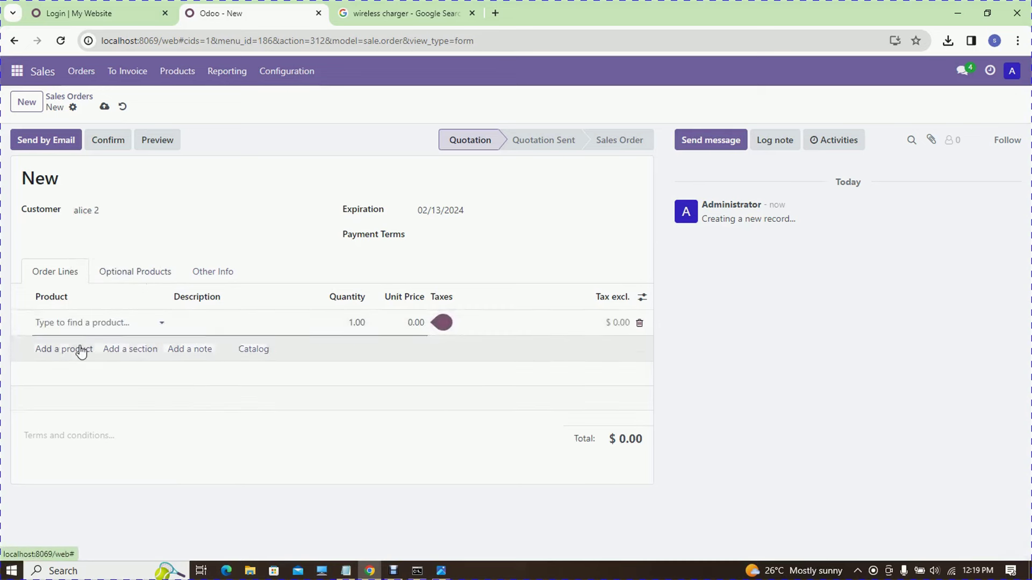
left_click(163, 325)
left_click(81, 341)
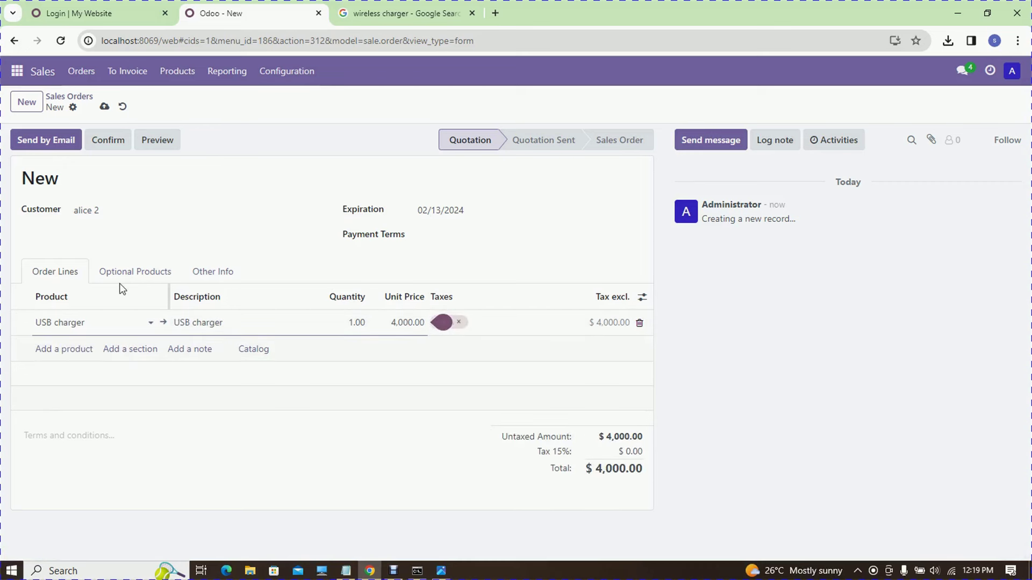
- Add three Wireless Charger order lines
left_click(83, 348)
left_click(161, 349)
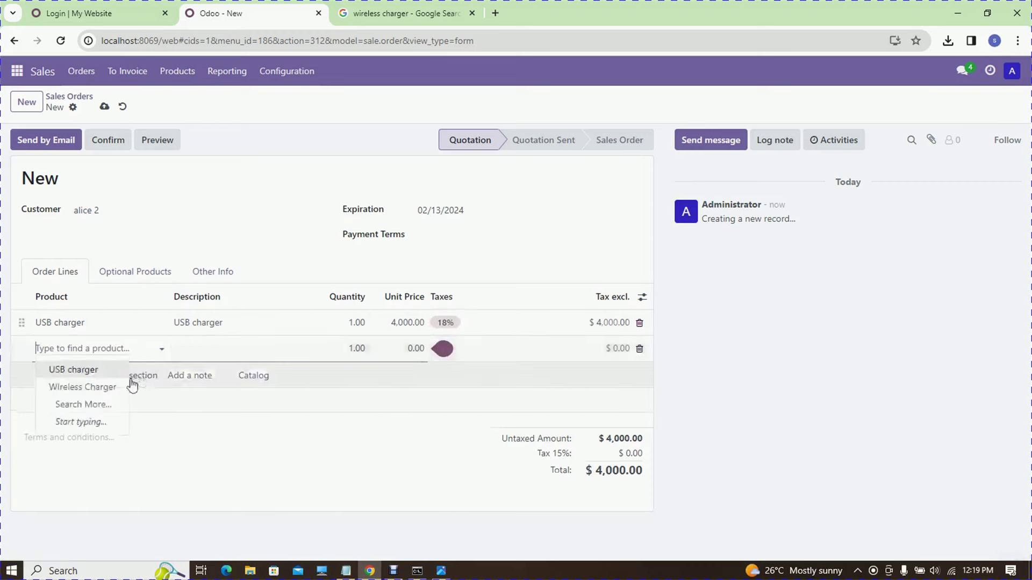
left_click(104, 388)
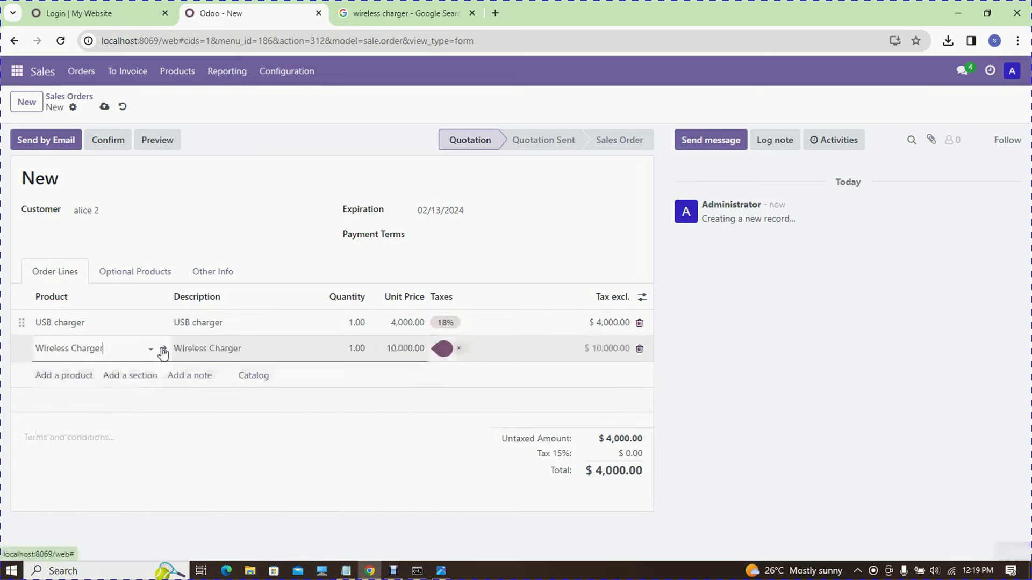
left_click(67, 376)
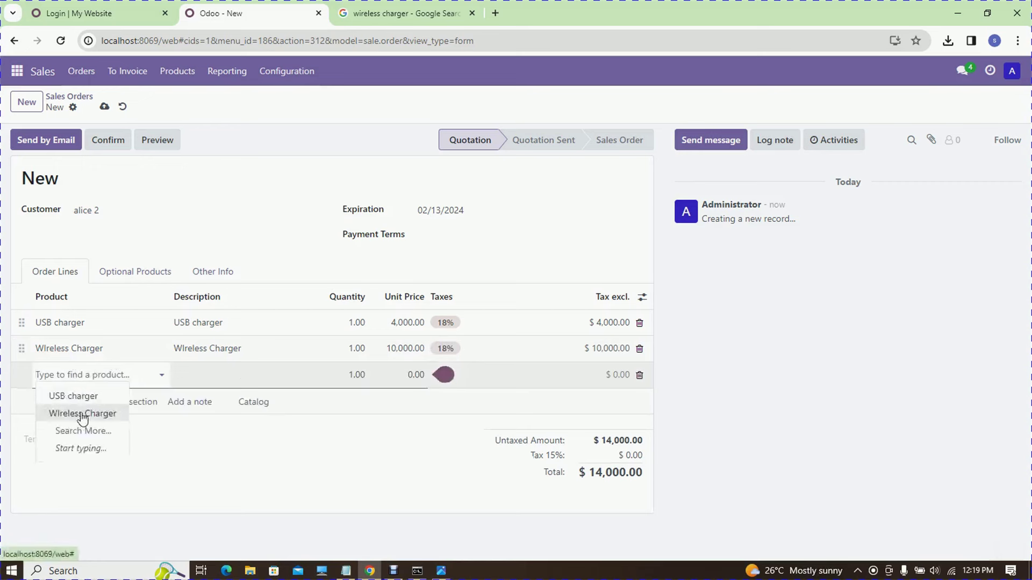
left_click(81, 414)
left_click(77, 403)
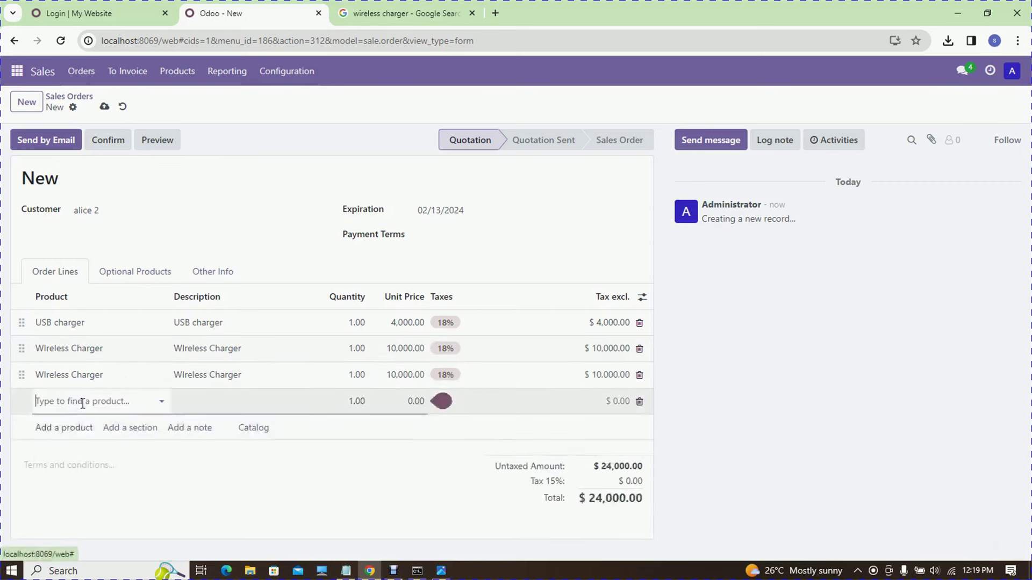
left_click(90, 445)
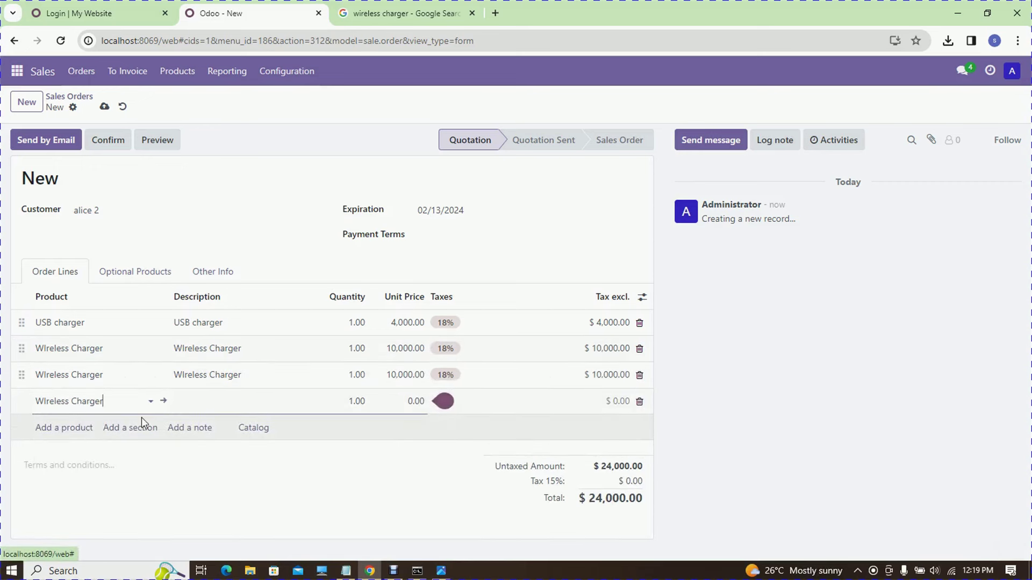
- Set the first Wireless Charger line's quantity to 30 and confirm the order
left_click(364, 349)
type("30")
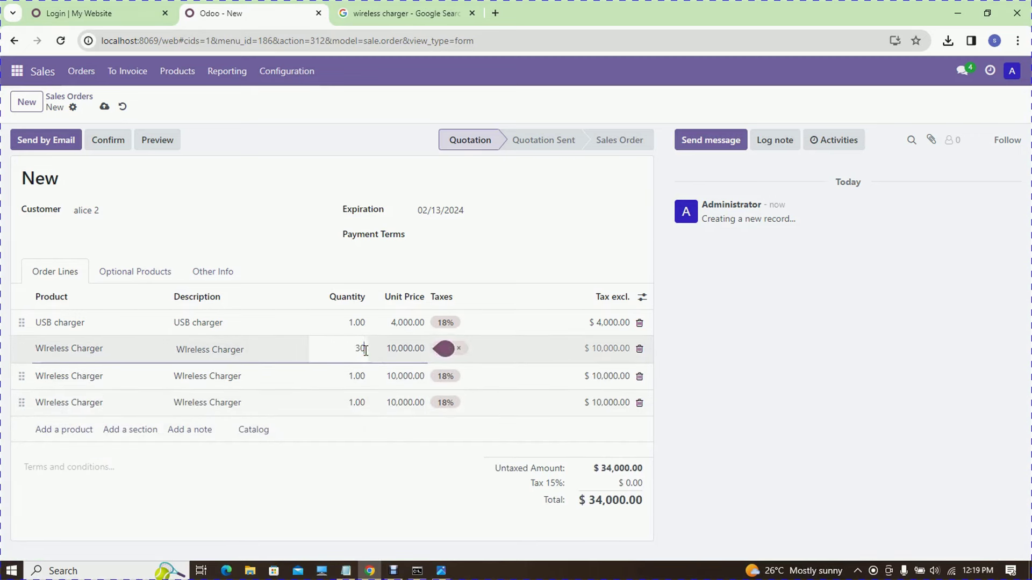
left_click(333, 484)
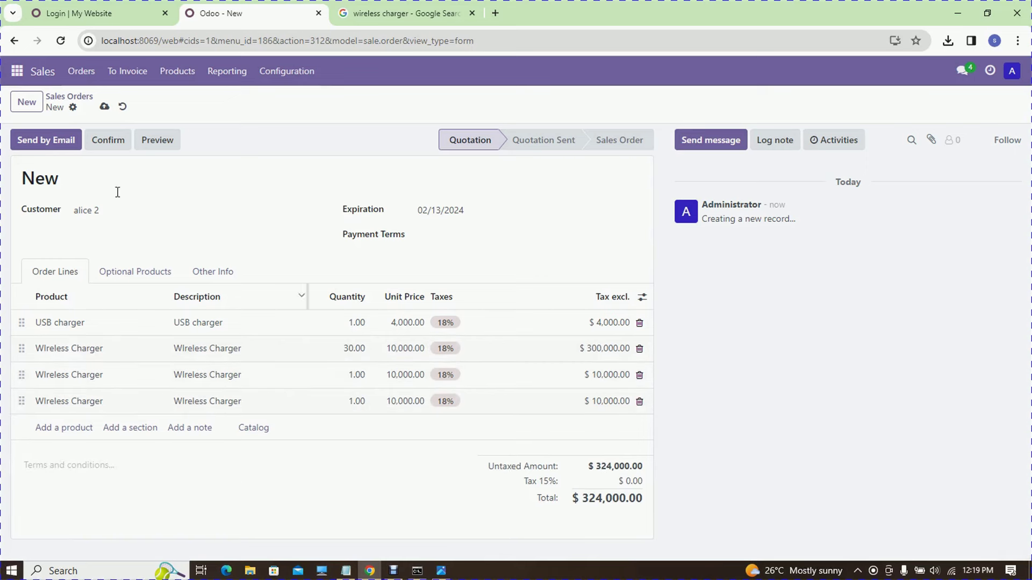
left_click(108, 148)
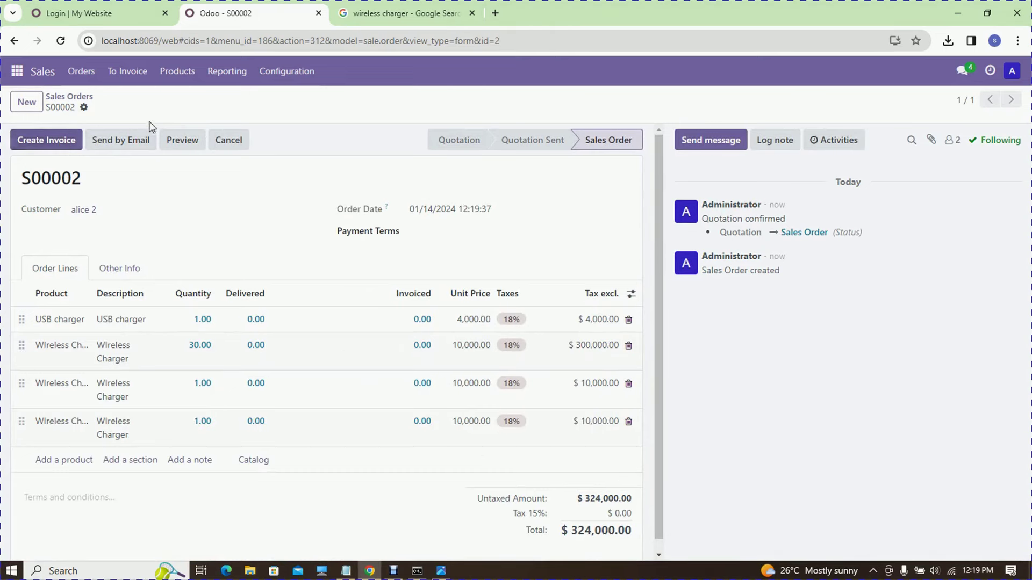
- Create a regular draft invoice from S00002, producing INV/2024/00001
left_click(65, 144)
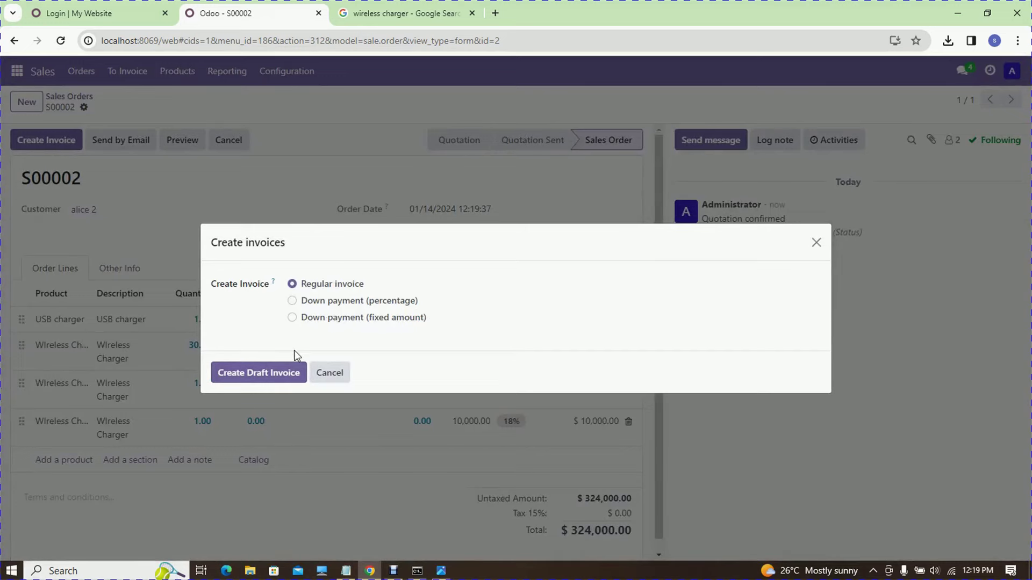
left_click(285, 371)
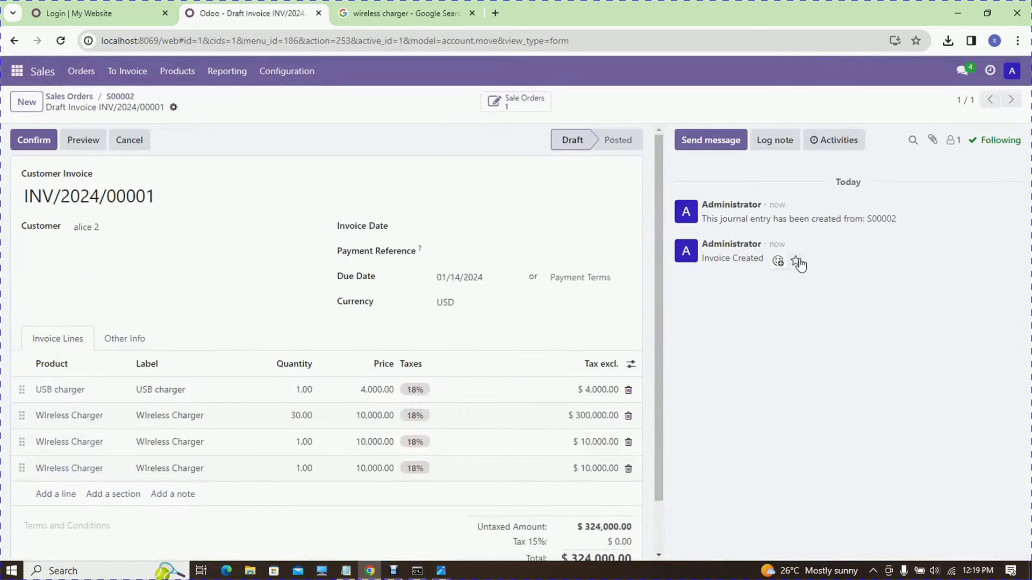
left_click_drag(701, 205, 779, 260)
left_click(818, 294)
left_click(1015, 74)
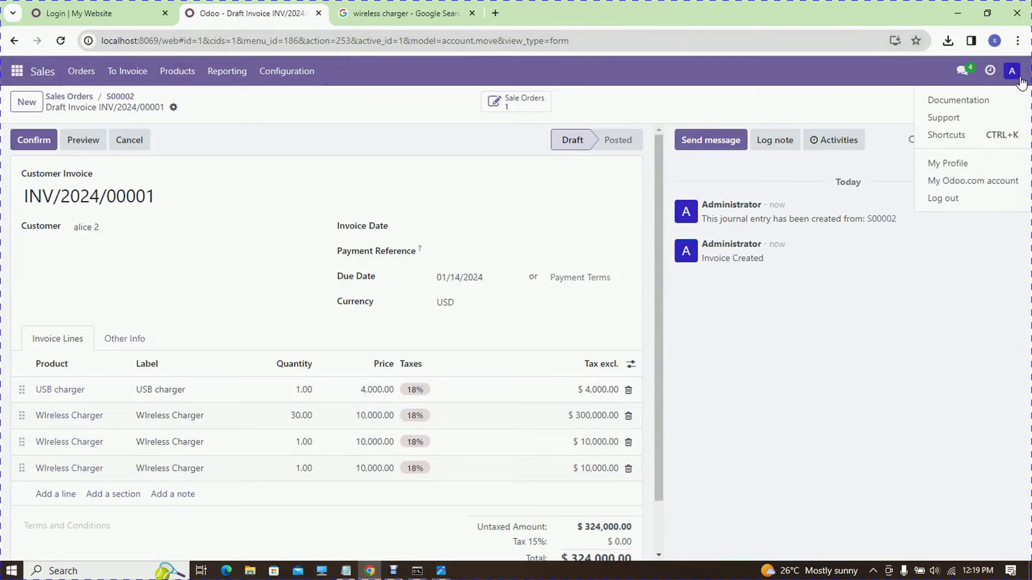
- Log out of the admin account, sign in with the customer's saved login, and open Sales Orders
left_click(967, 200)
left_click(514, 188)
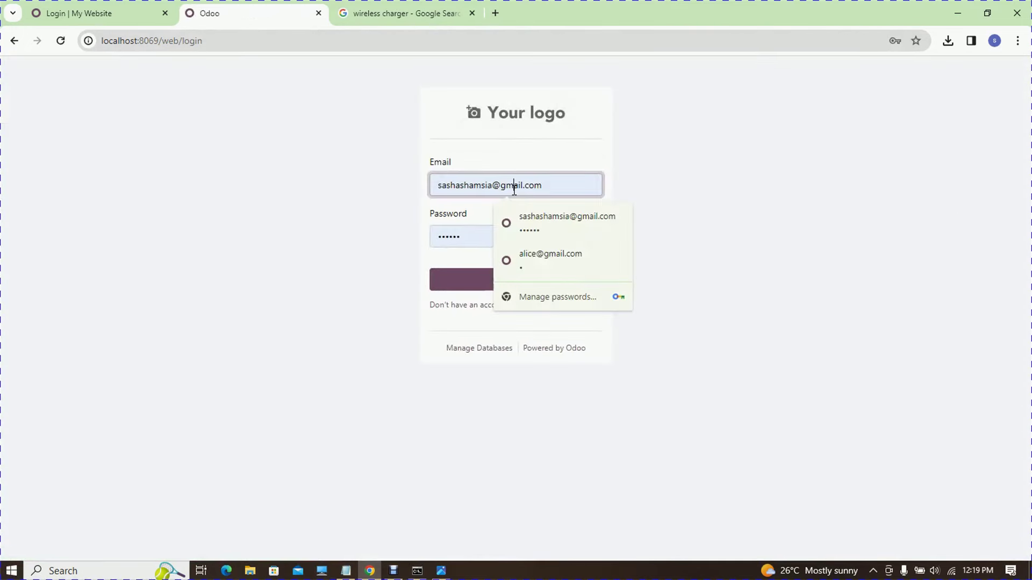
left_click(546, 257)
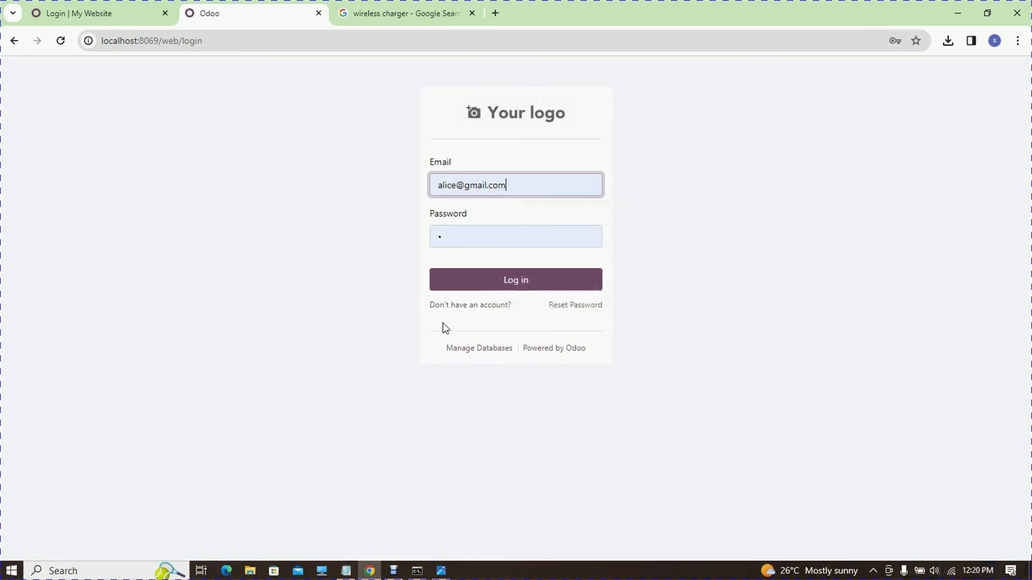
left_click(485, 285)
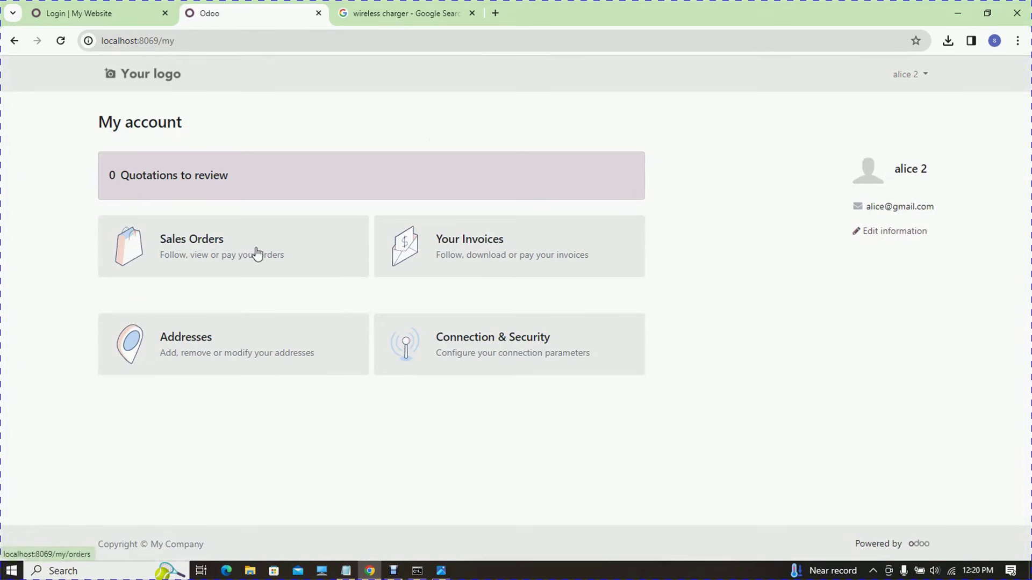
left_click(255, 252)
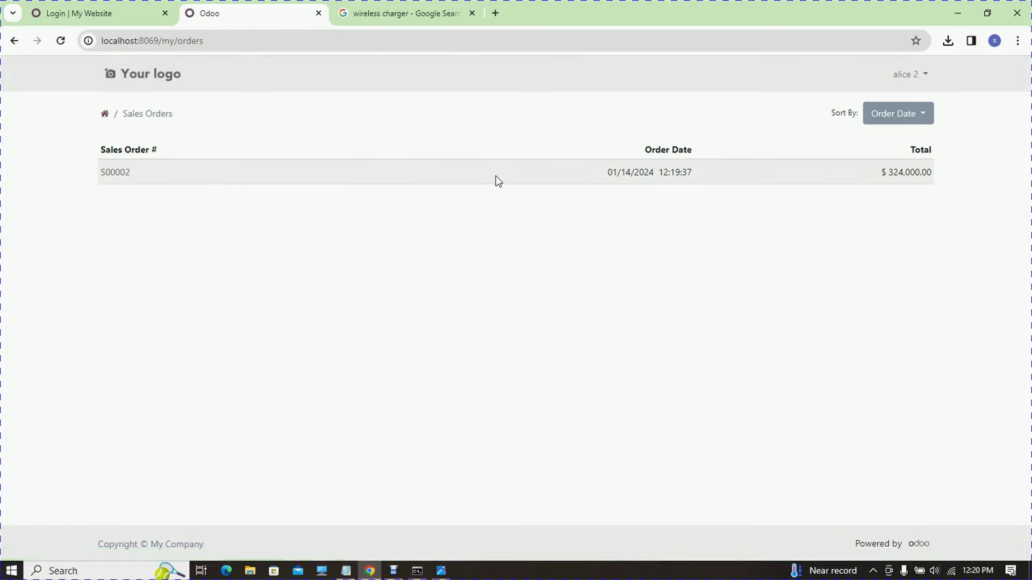
- Open S00002 and post the comment 'kkx' in its Communication history
left_click(114, 173)
left_click_drag(1025, 160, 1021, 341)
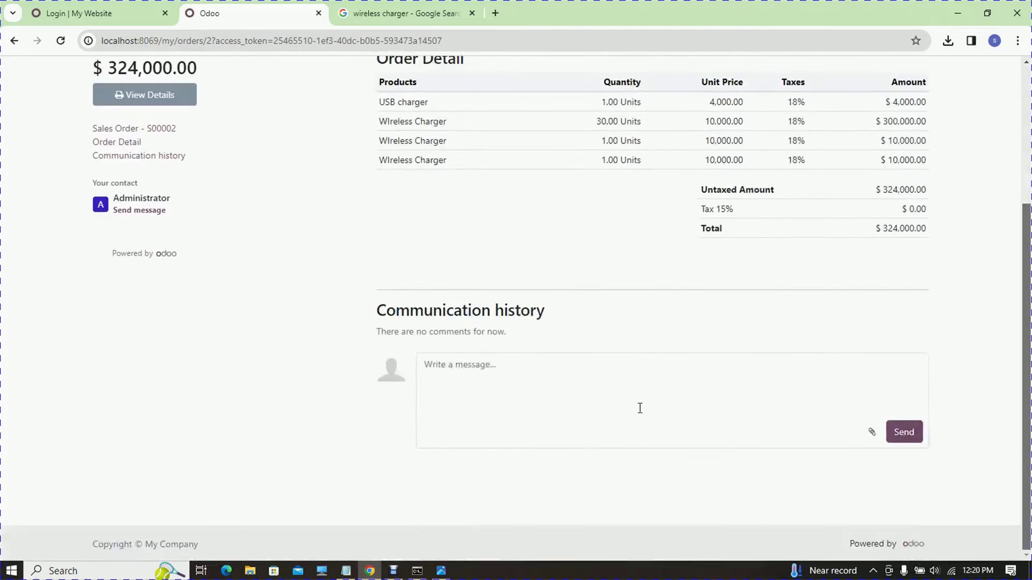
left_click(618, 383)
type("kkxzxkzlxlzxklzxklzxkl")
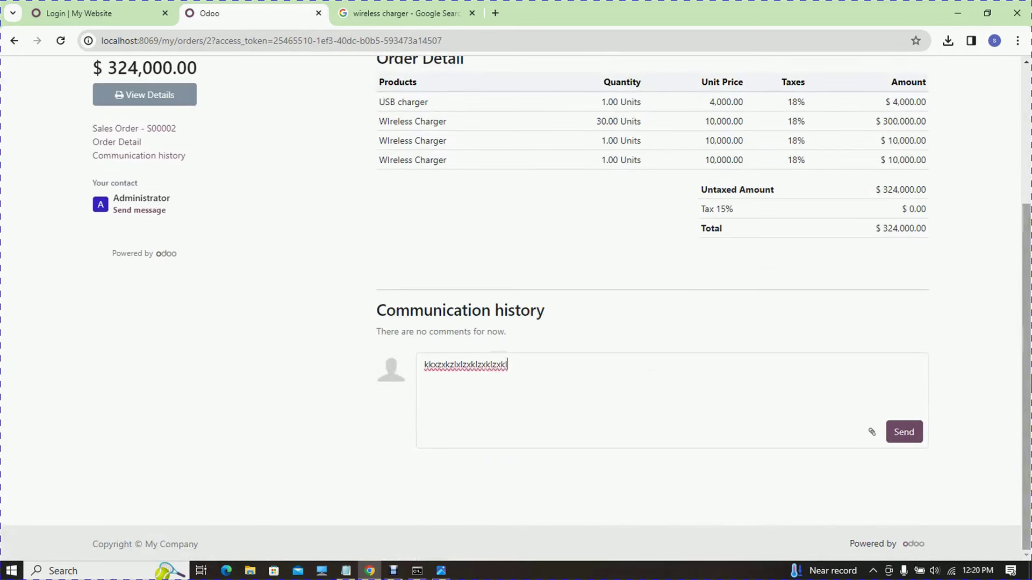
scroll(601, 240, "up", 3)
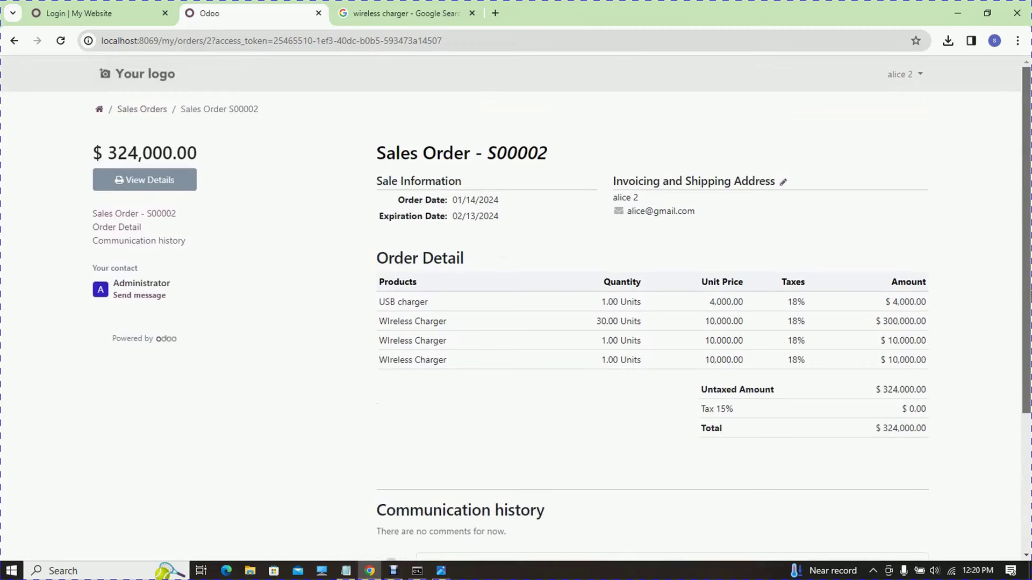
scroll(975, 489, "down", 5)
left_click(900, 432)
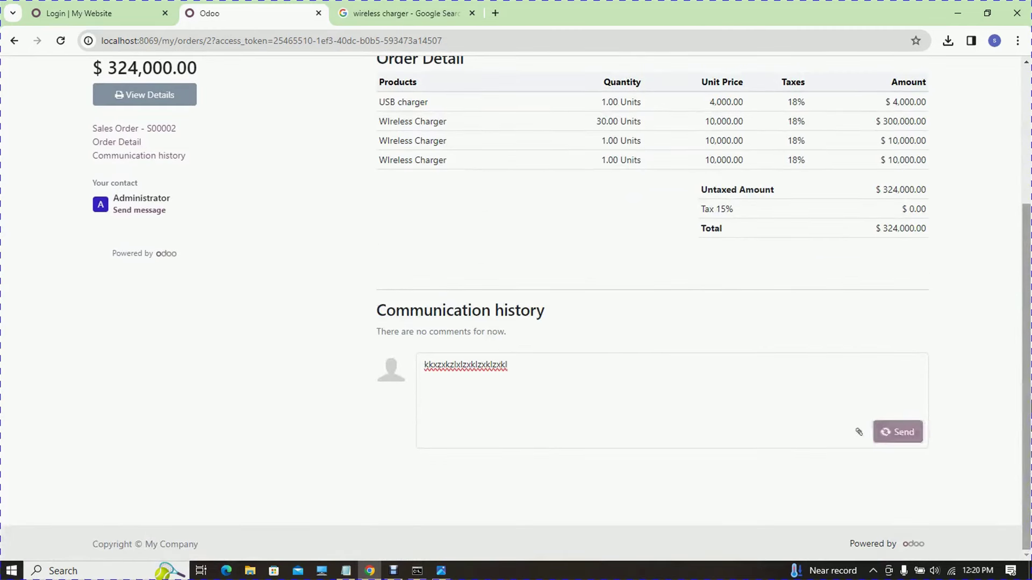
scroll(851, 344, "up", 3)
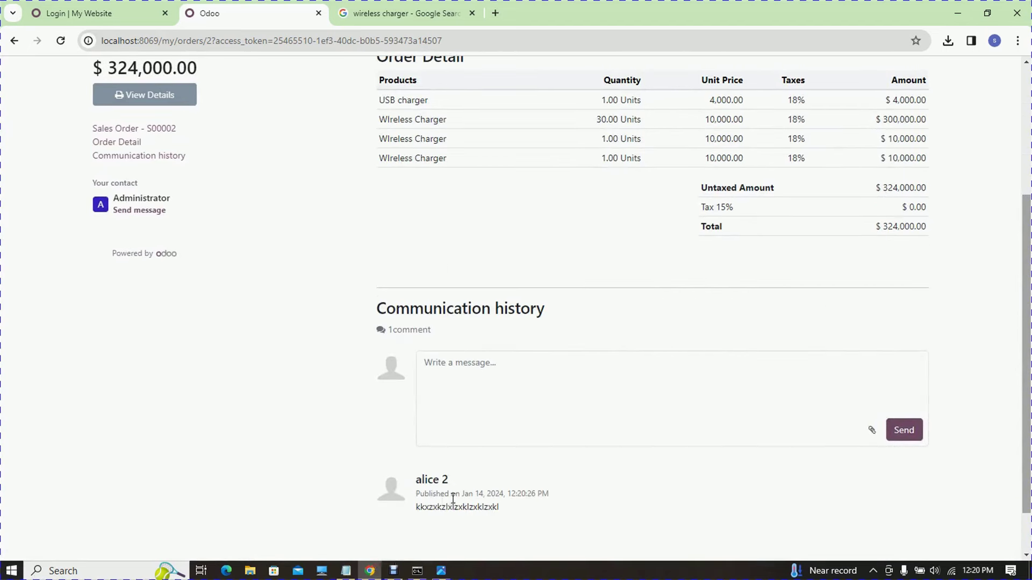
scroll(1028, 237, "up", 4)
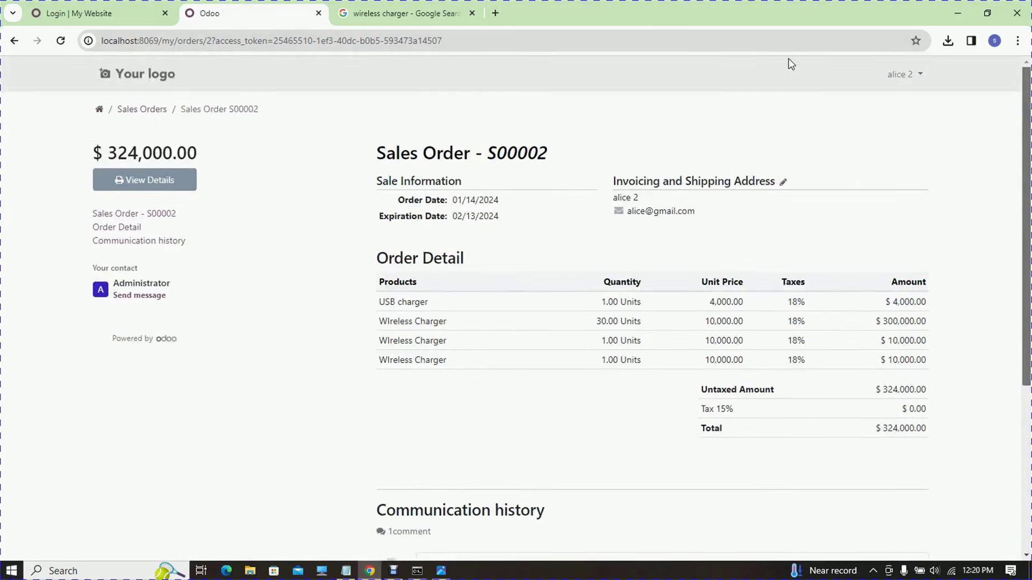
- Return to the portal account overview and view the customer's invoices
left_click(13, 39)
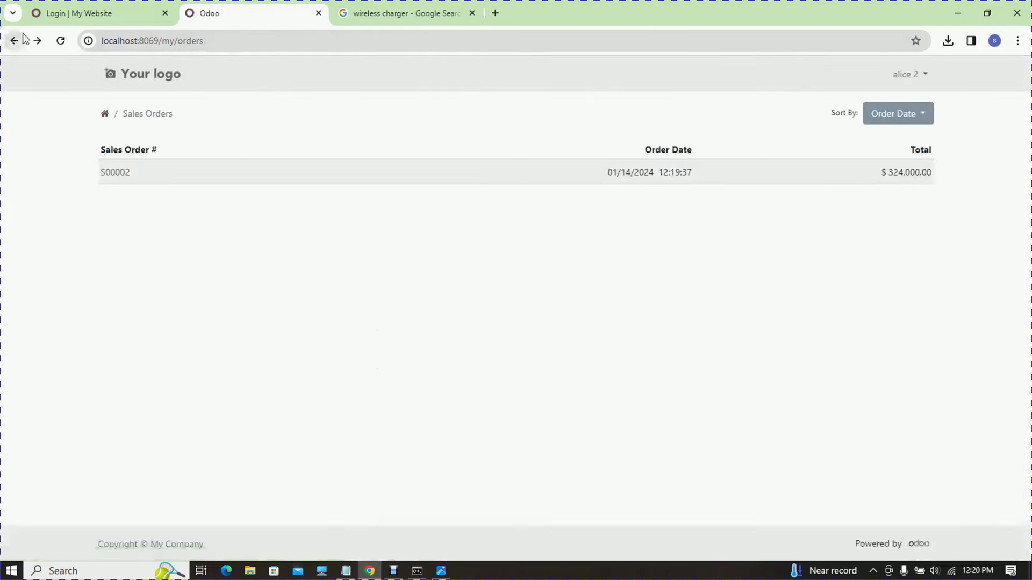
left_click(14, 40)
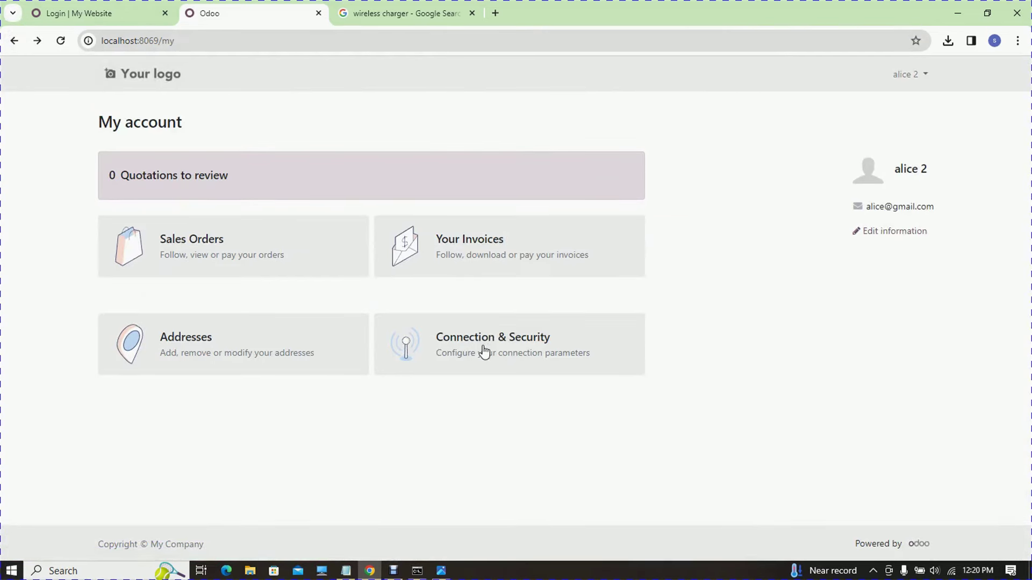
left_click(498, 239)
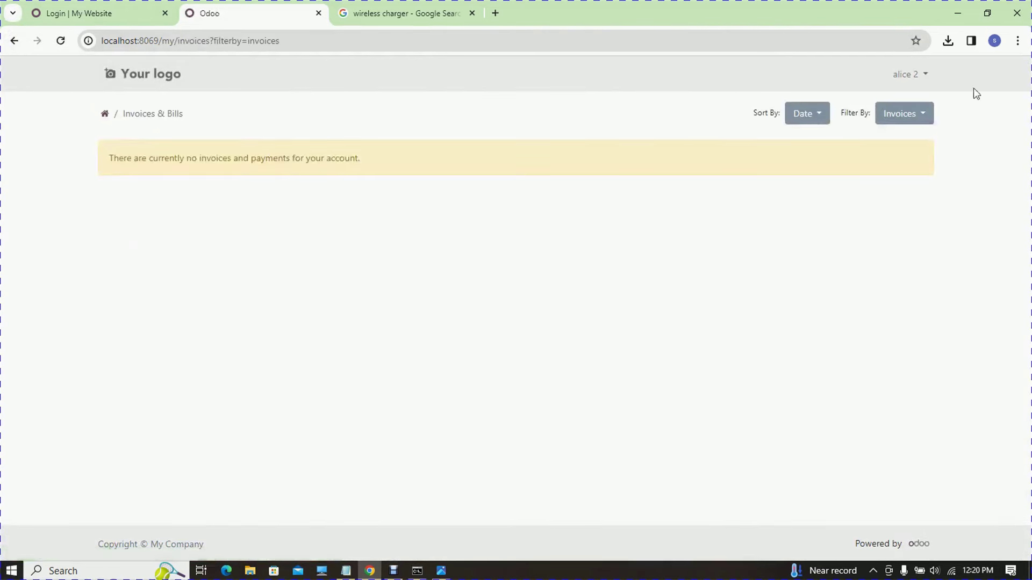
- Log out of the portal and sign back in as the administrator with the other saved login
left_click(913, 76)
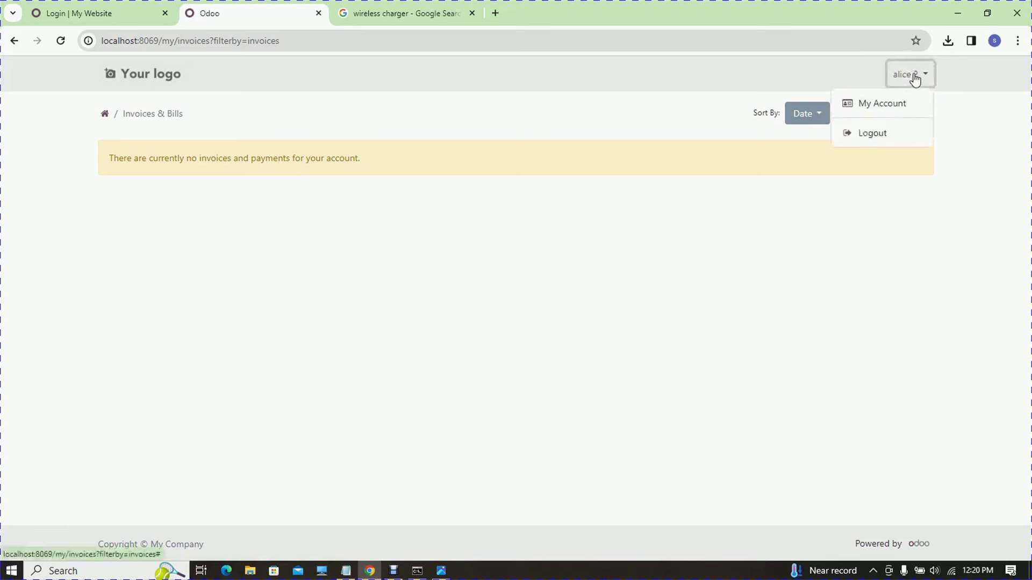
left_click(899, 133)
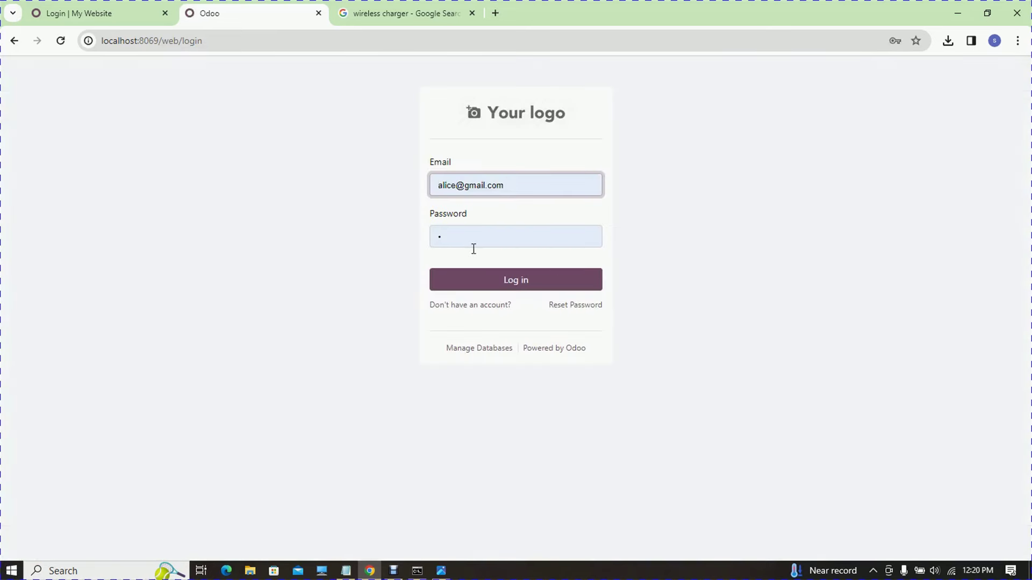
left_click(481, 191)
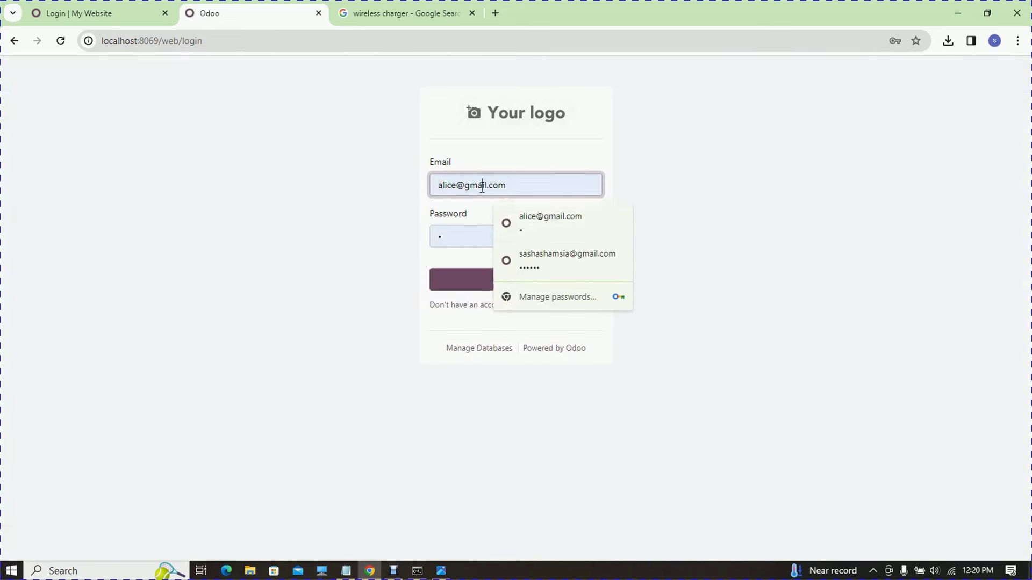
left_click(522, 249)
left_click(500, 285)
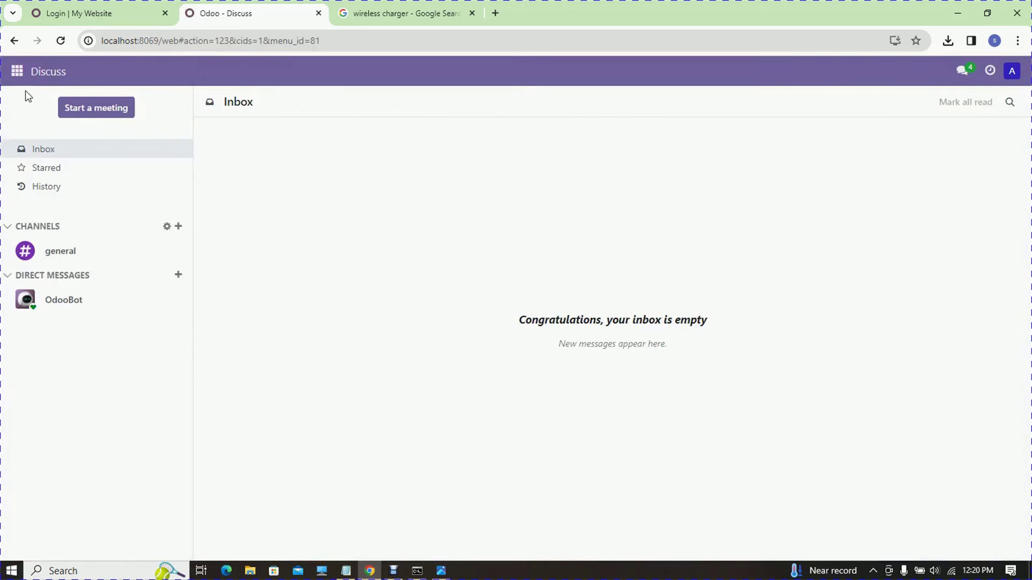
left_click(21, 78)
- Open S00002 from the Sales list and inspect the customer's portal comment and its options menu
left_click(16, 153)
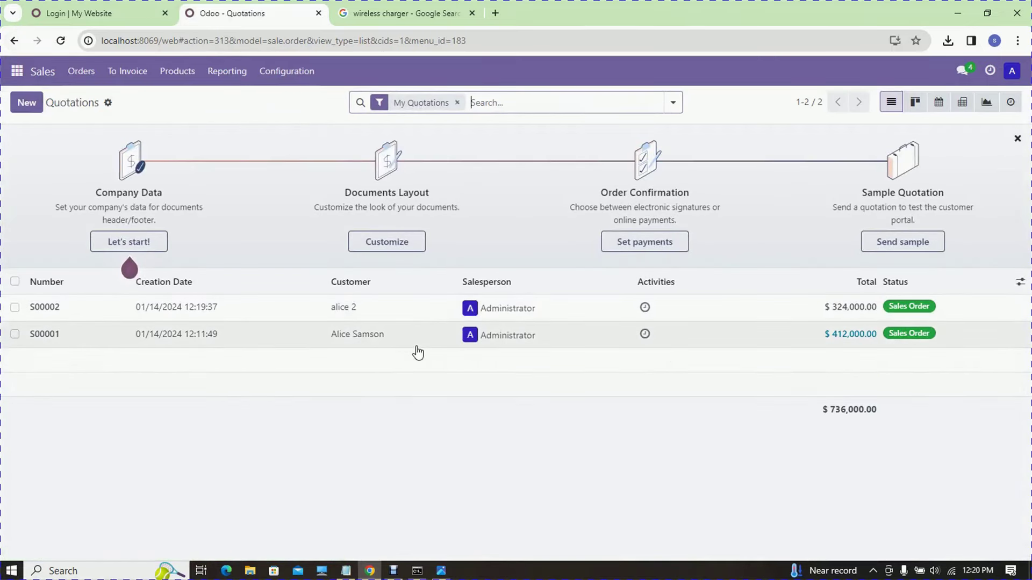
left_click(344, 310)
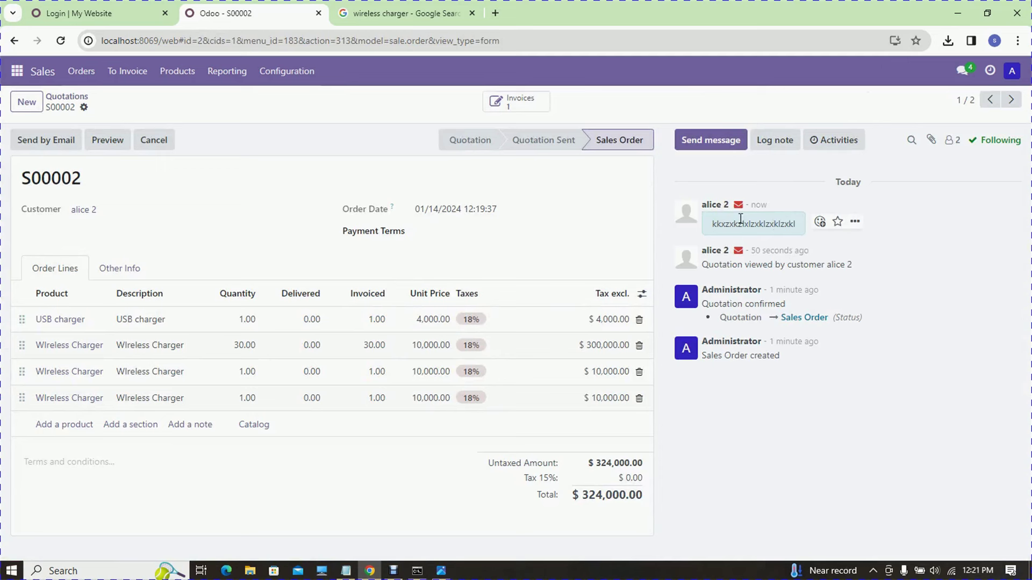
left_click_drag(716, 226, 827, 220)
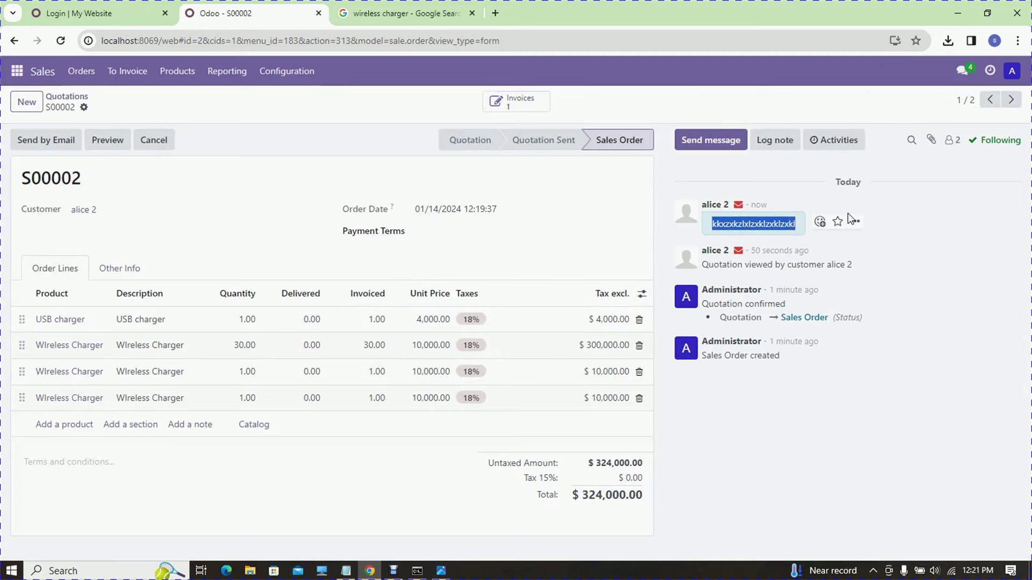
left_click(854, 220)
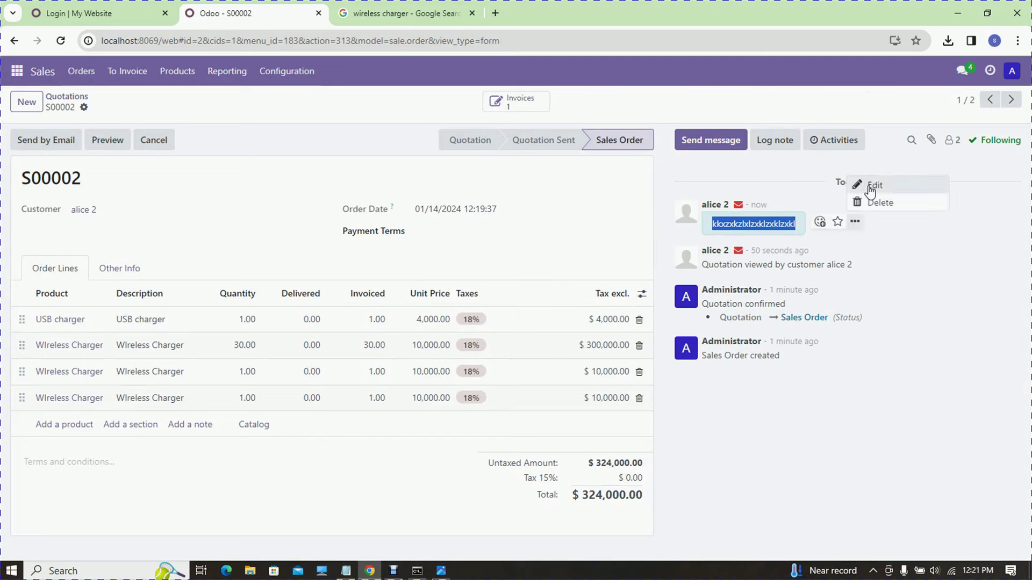
left_click(933, 399)
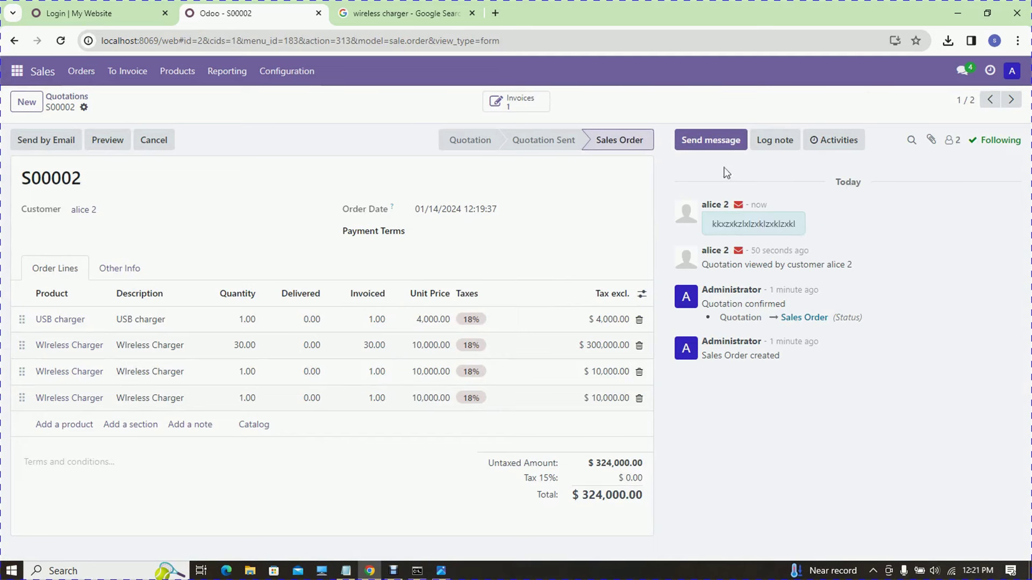
- Send the customer a chatter reply beginning 'ok' with a smiley emoji appended
left_click(716, 147)
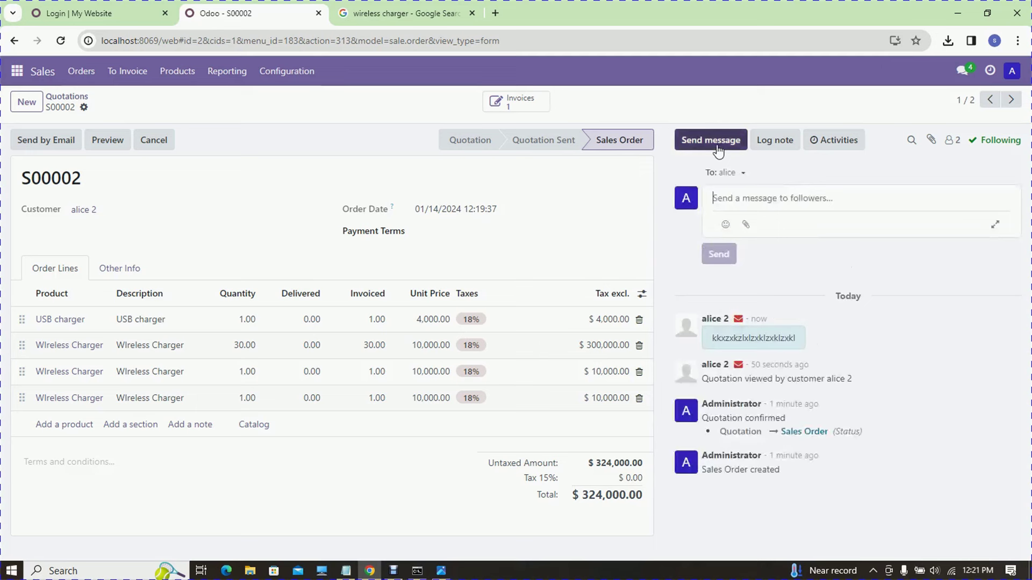
left_click(743, 173)
type("ok your order jcjxcjxcjcjxjxcj")
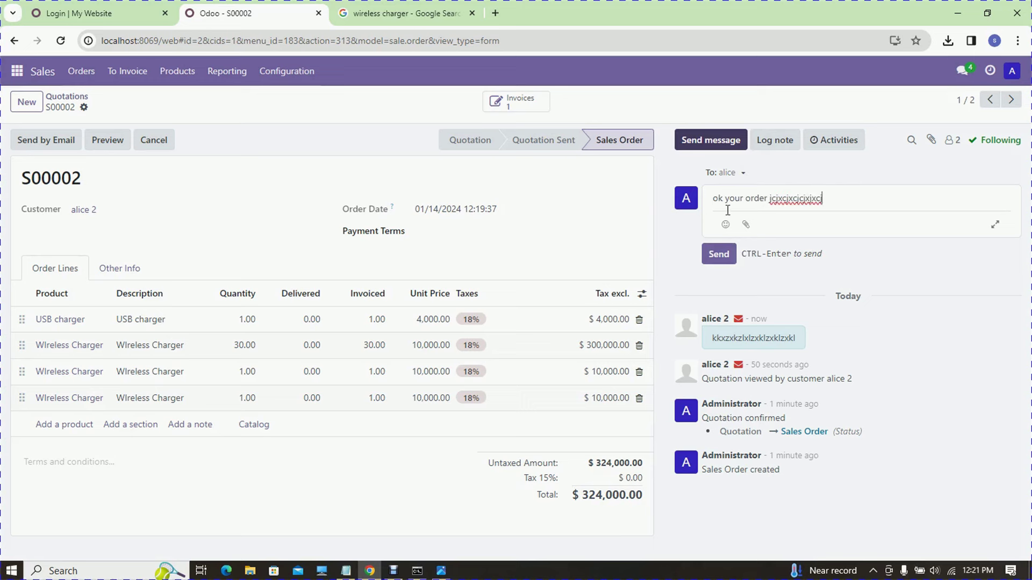
left_click(726, 229)
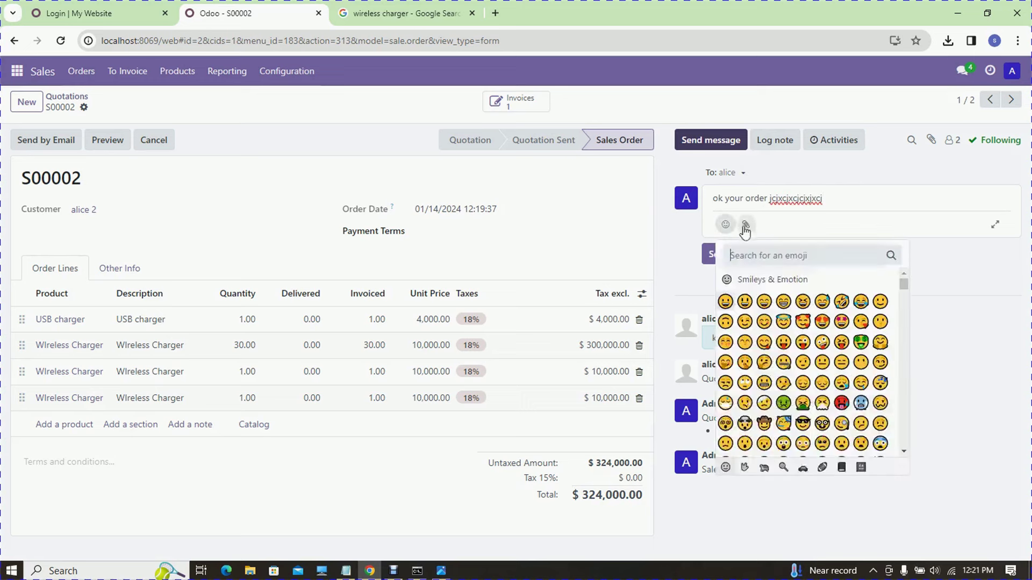
left_click(780, 337)
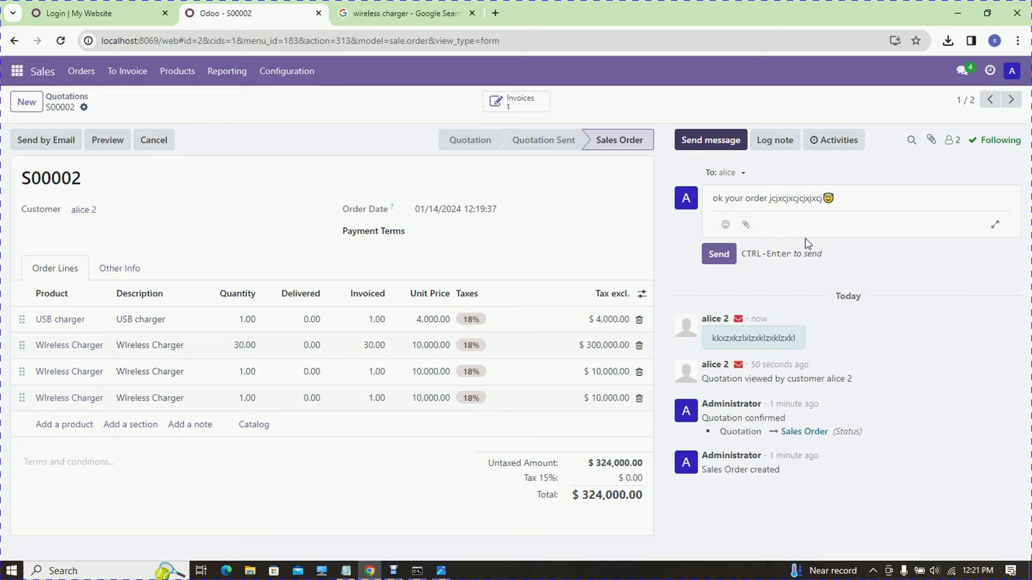
left_click(729, 257)
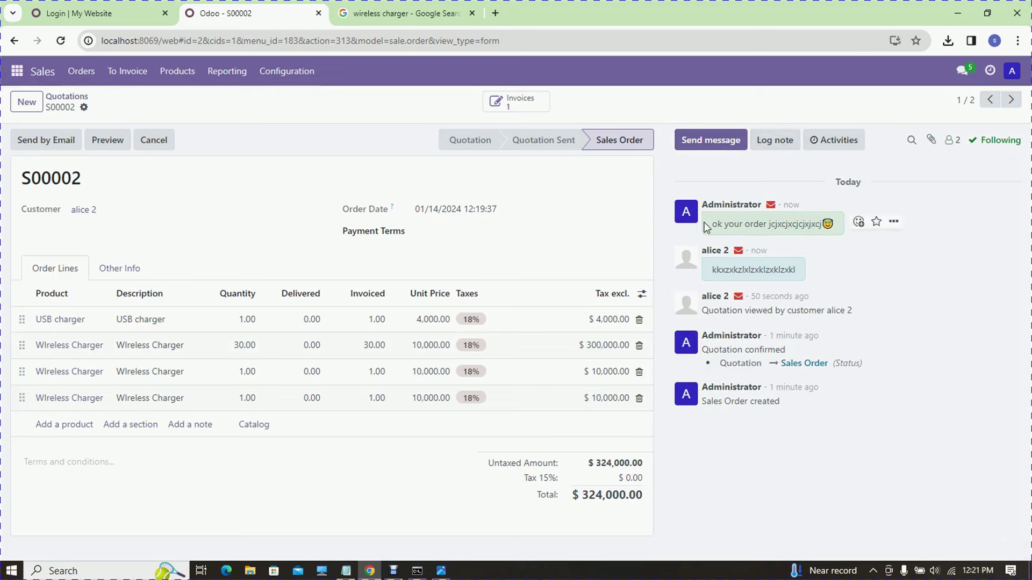
triple_click(782, 204)
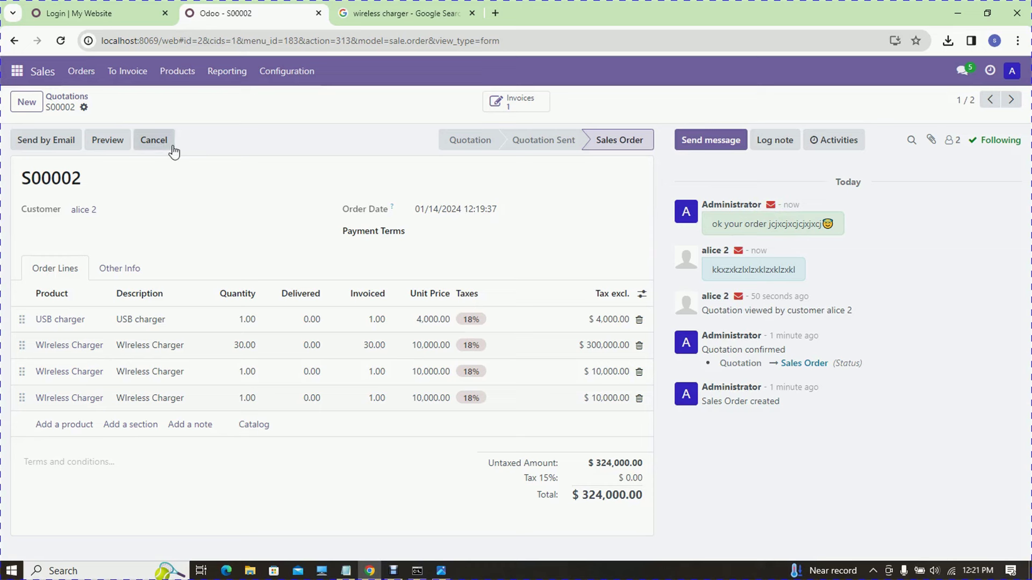
- Search the Apps catalogue for 'webs', activate Website, and switch to the My Website tab
left_click(17, 72)
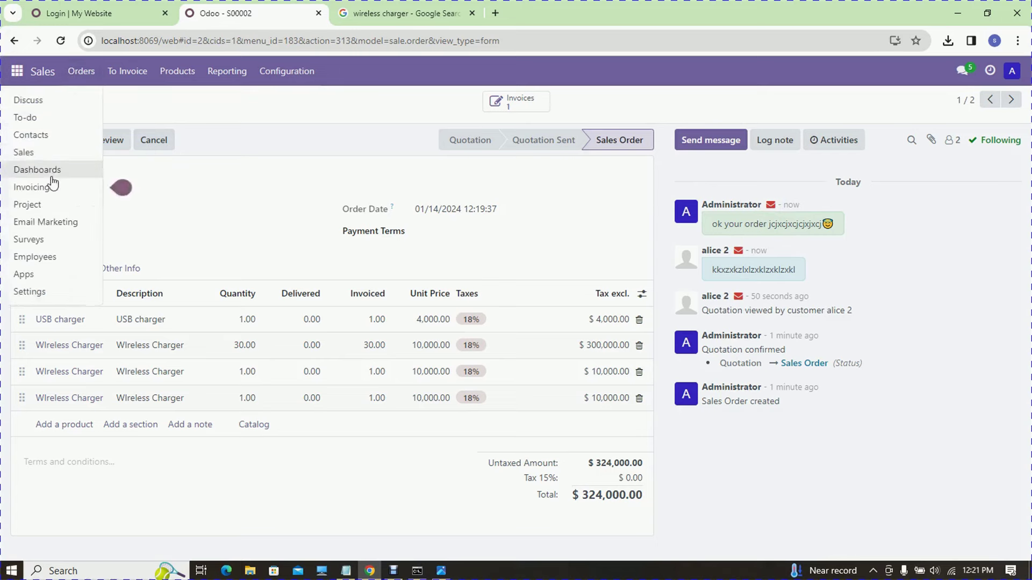
left_click(44, 276)
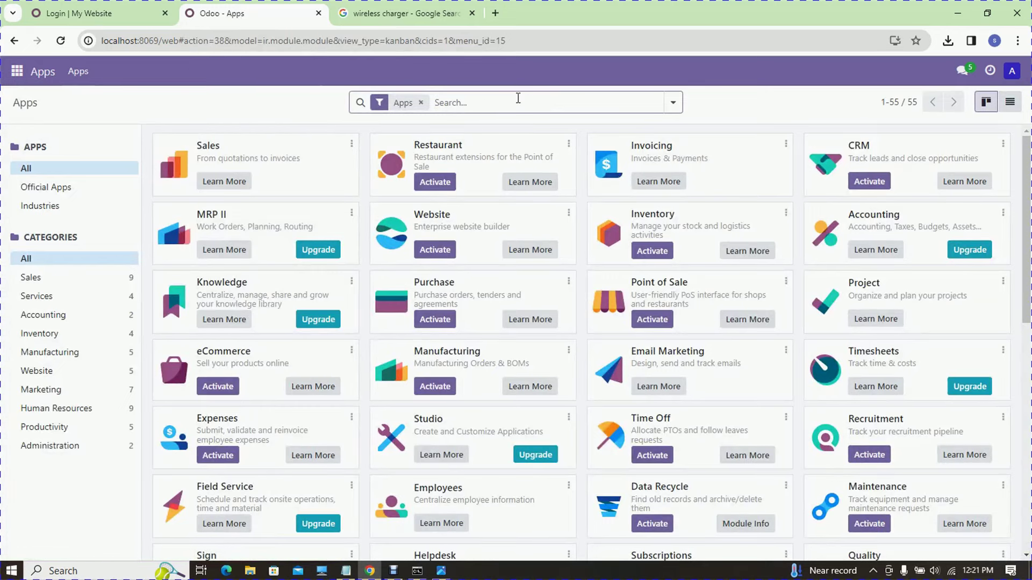
type("webs")
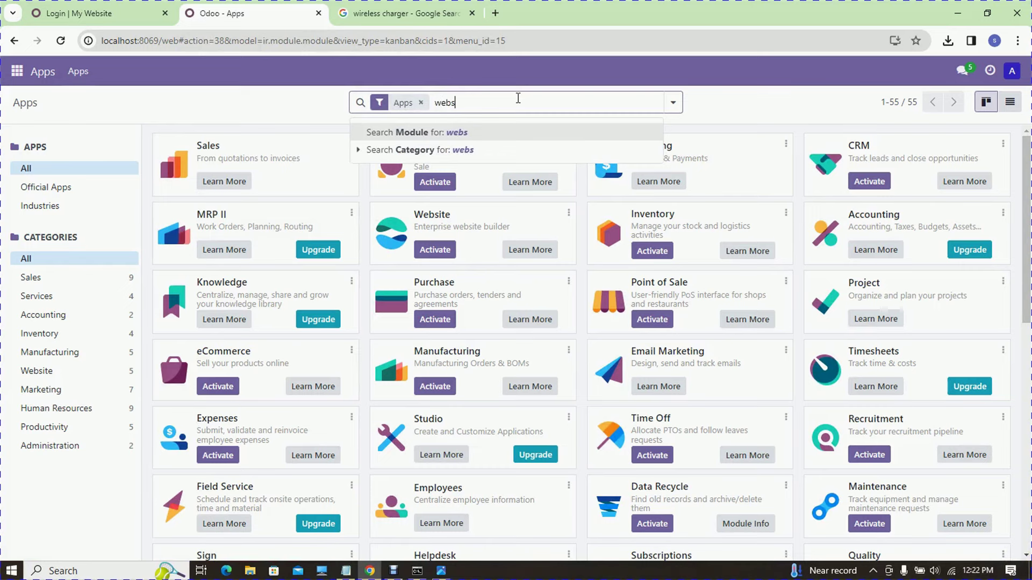
key("Return")
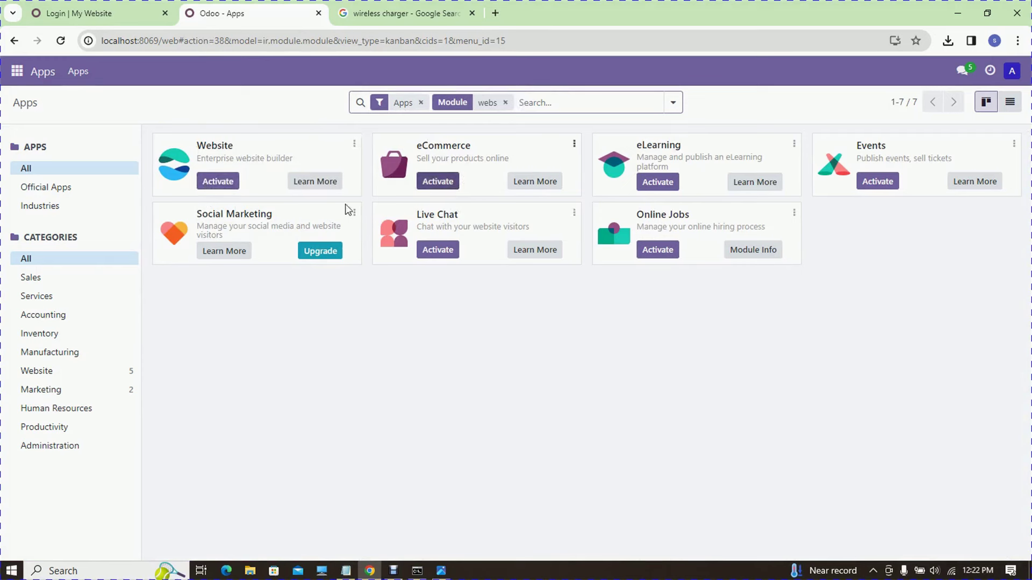
left_click(218, 182)
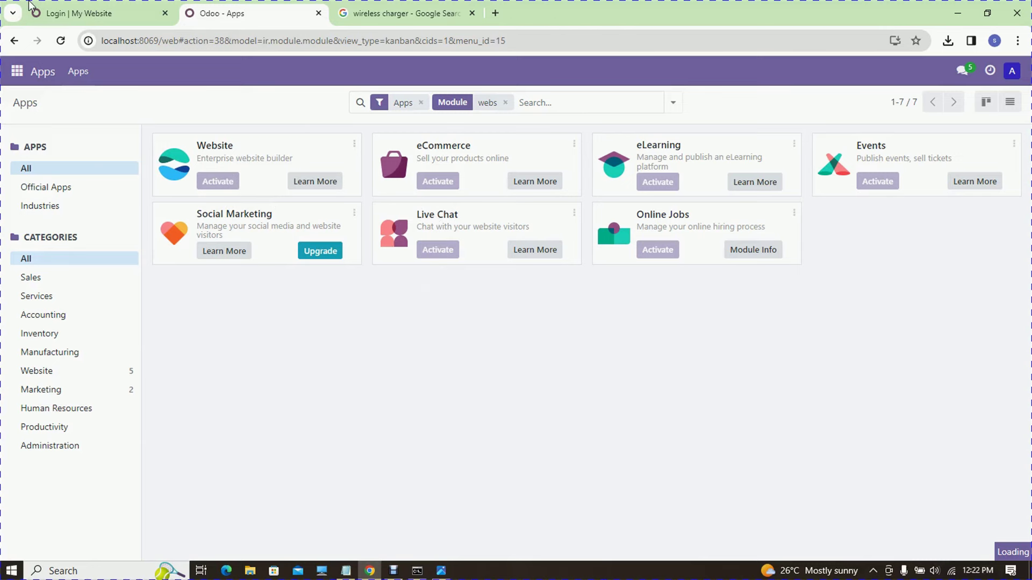
left_click(83, 8)
left_click(360, 153)
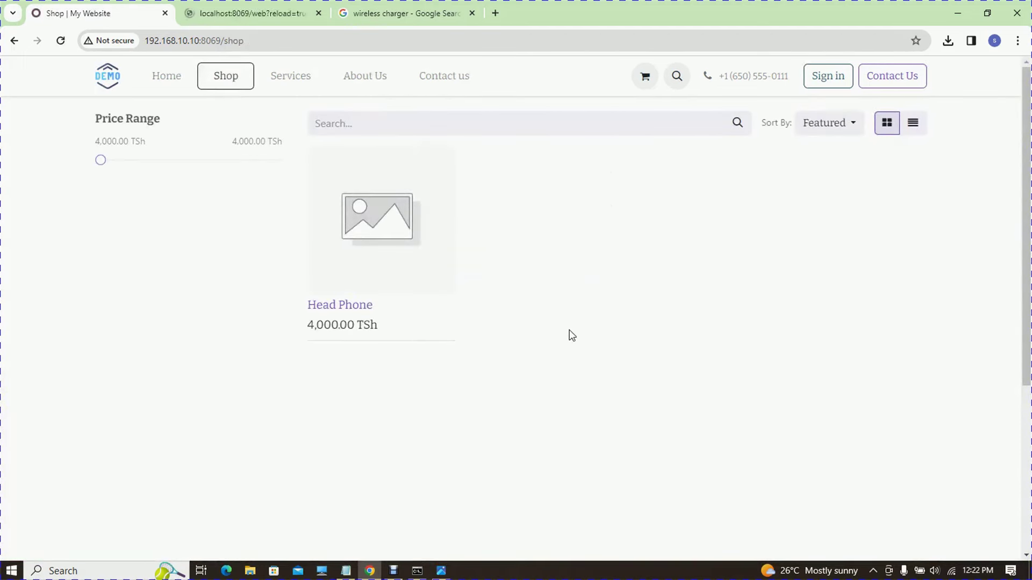
- Add the Head Phone to the cart and try checking out without an address
left_click(324, 222)
left_click(655, 241)
left_click(794, 204)
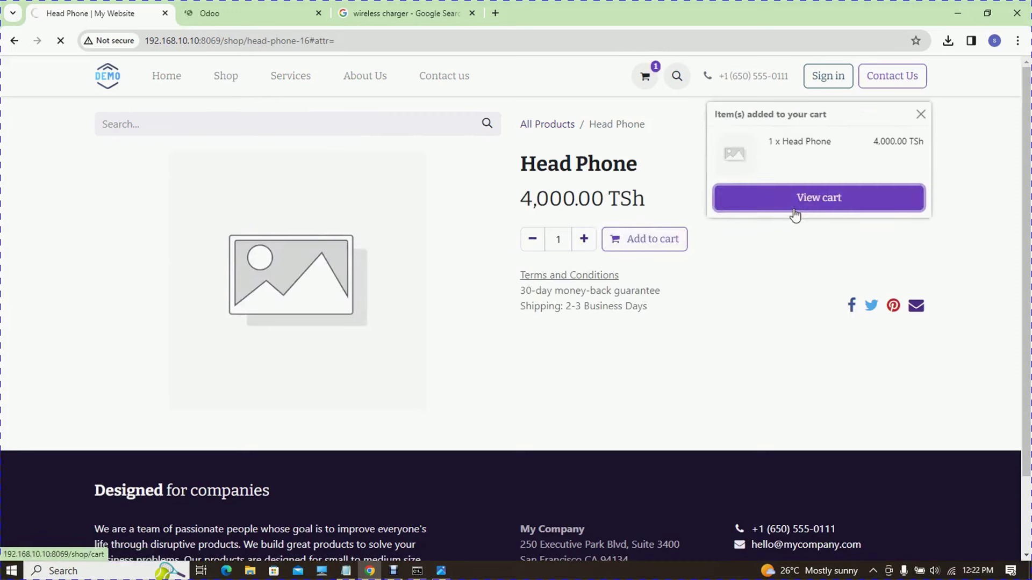
left_click(802, 316)
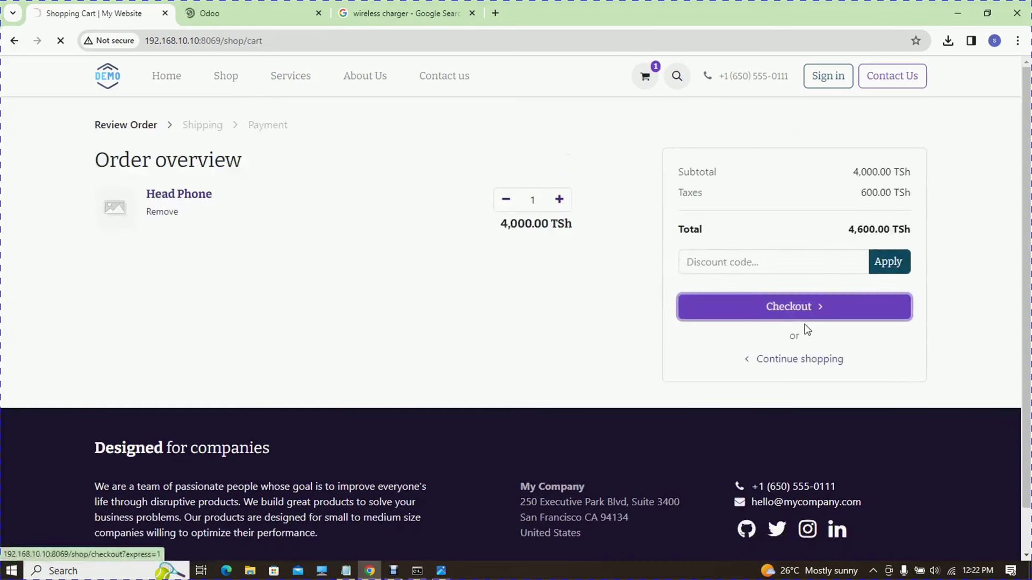
scroll(892, 208, "down", 2)
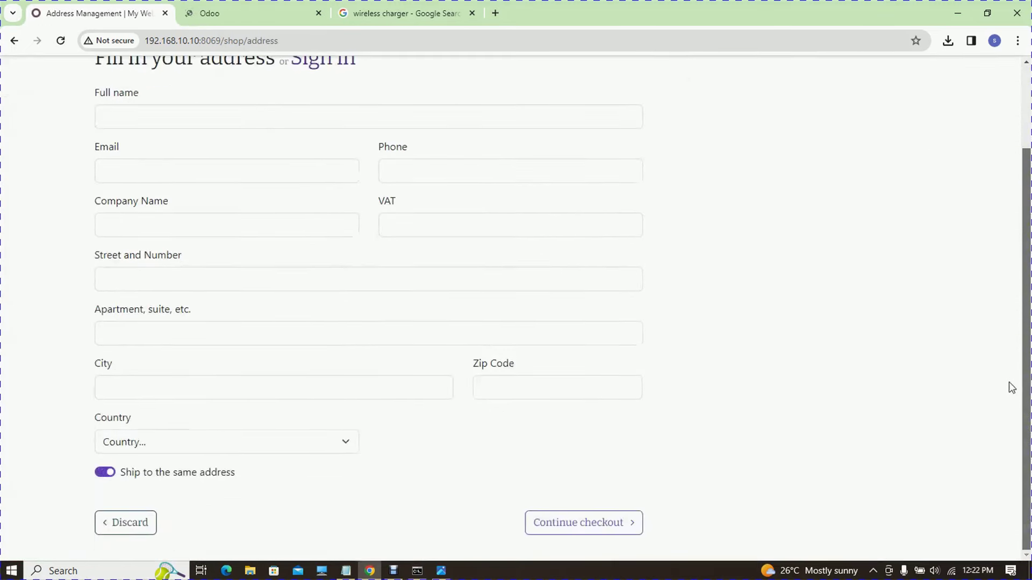
left_click(597, 529)
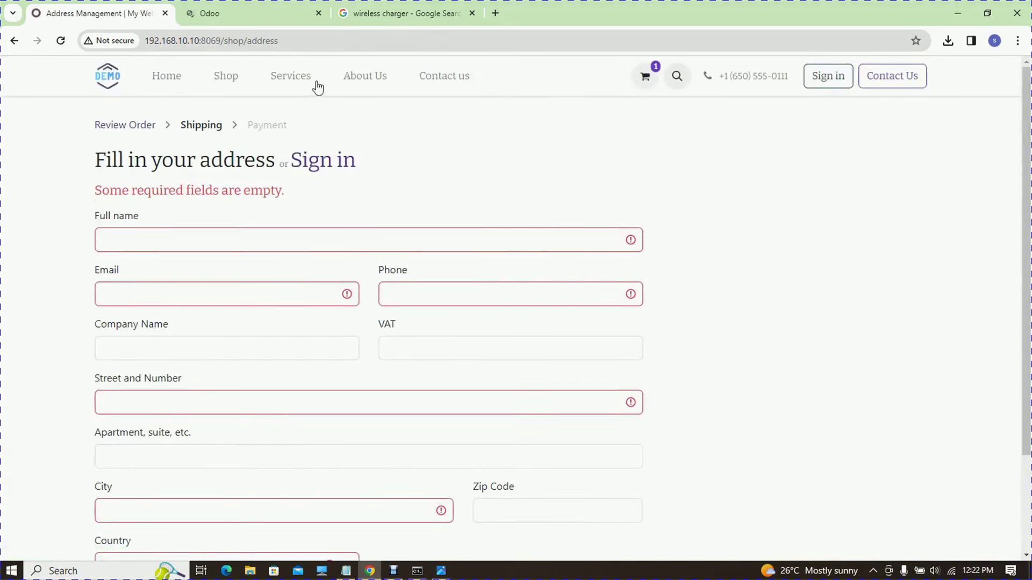
- Visit About Us and Home, then sign in from the website login page with the saved account
left_click(347, 79)
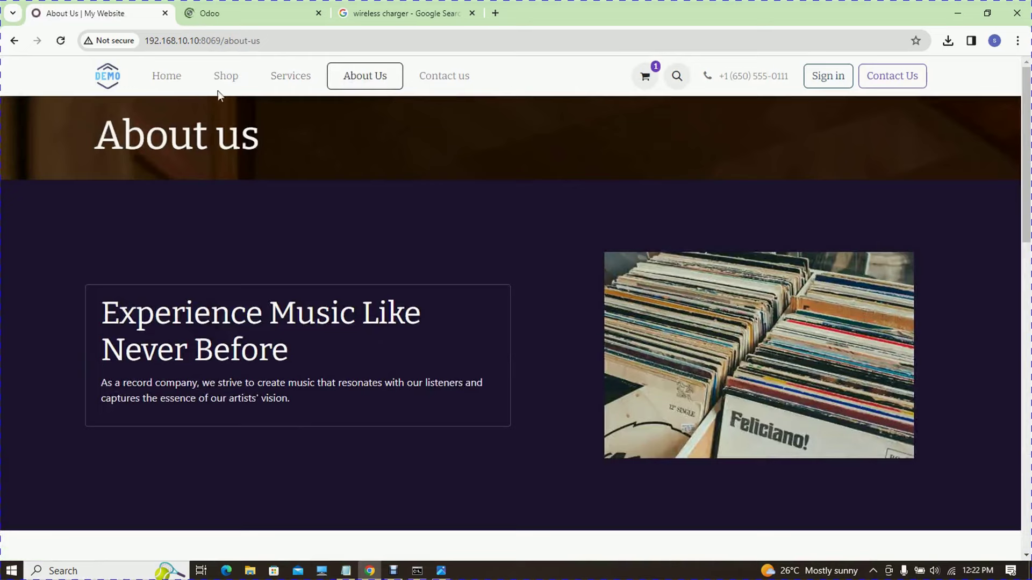
left_click(167, 78)
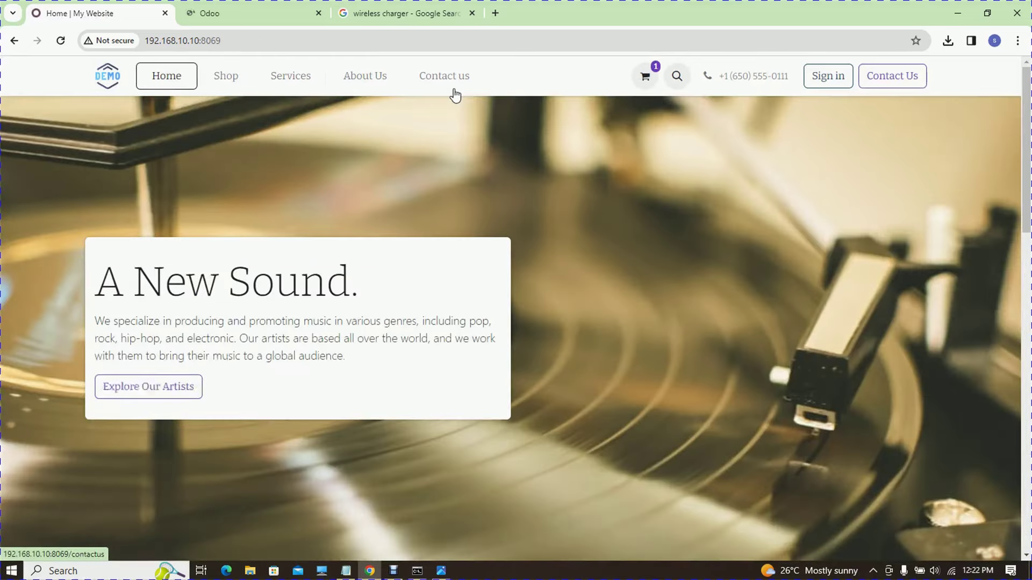
left_click(828, 80)
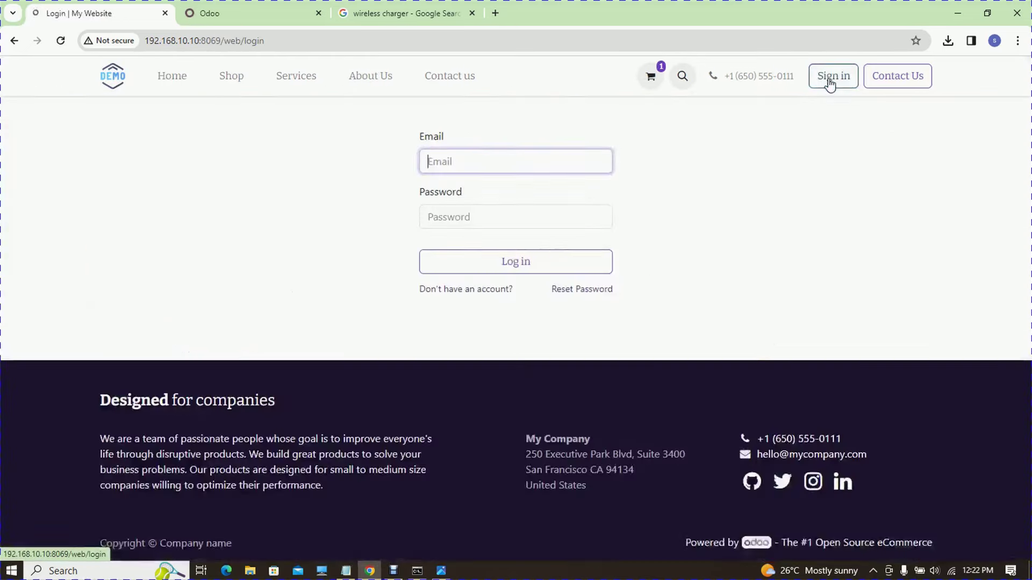
left_click(494, 163)
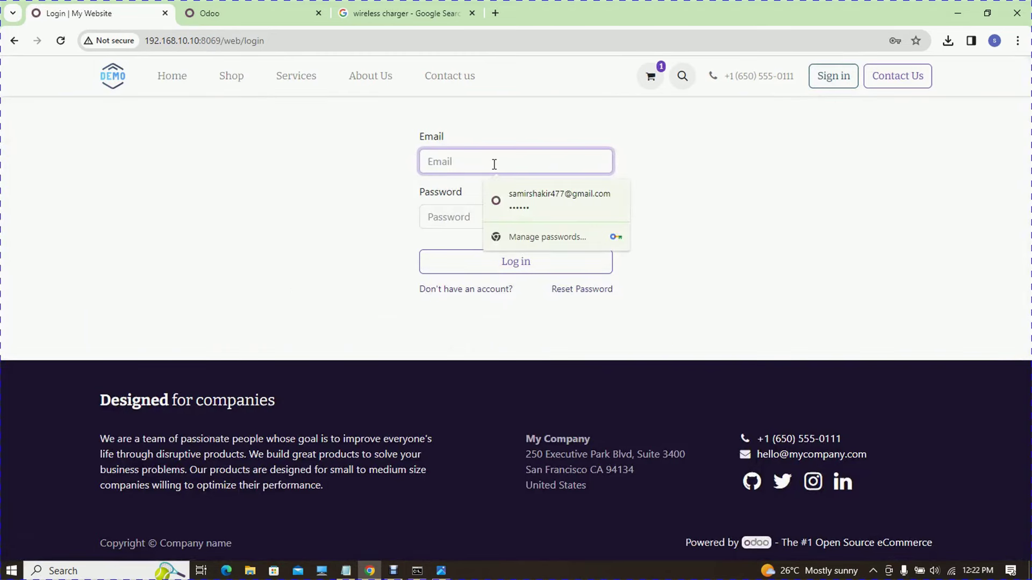
left_click(516, 205)
left_click(518, 262)
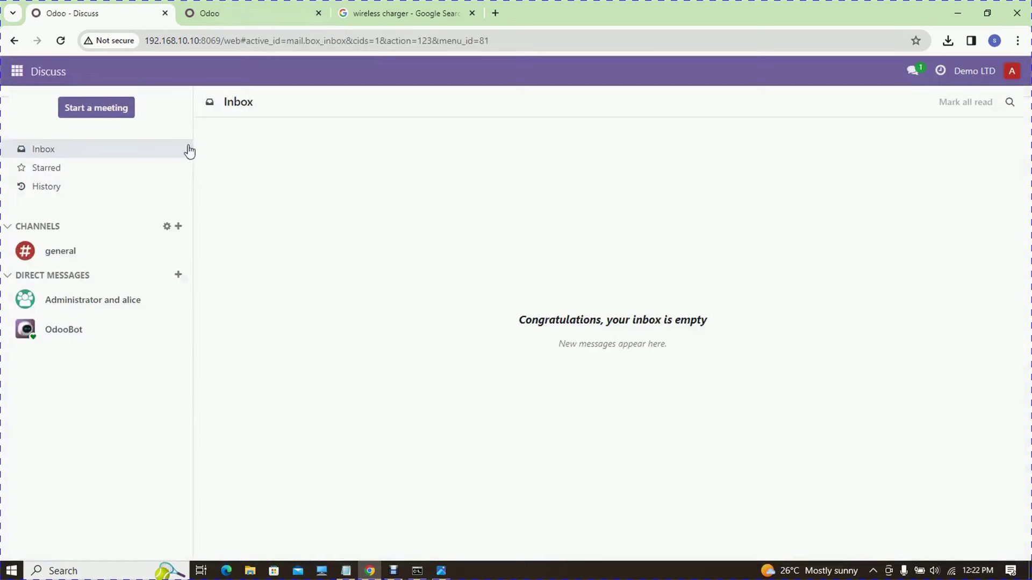
- Open the Sales app and browse its Products, the sales orders list and a new order
left_click(11, 76)
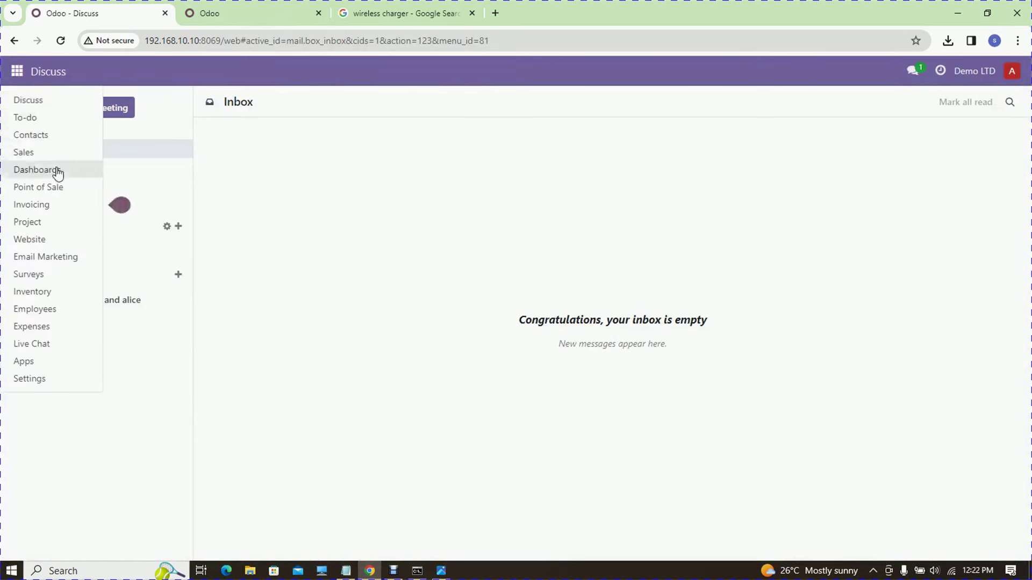
left_click(39, 156)
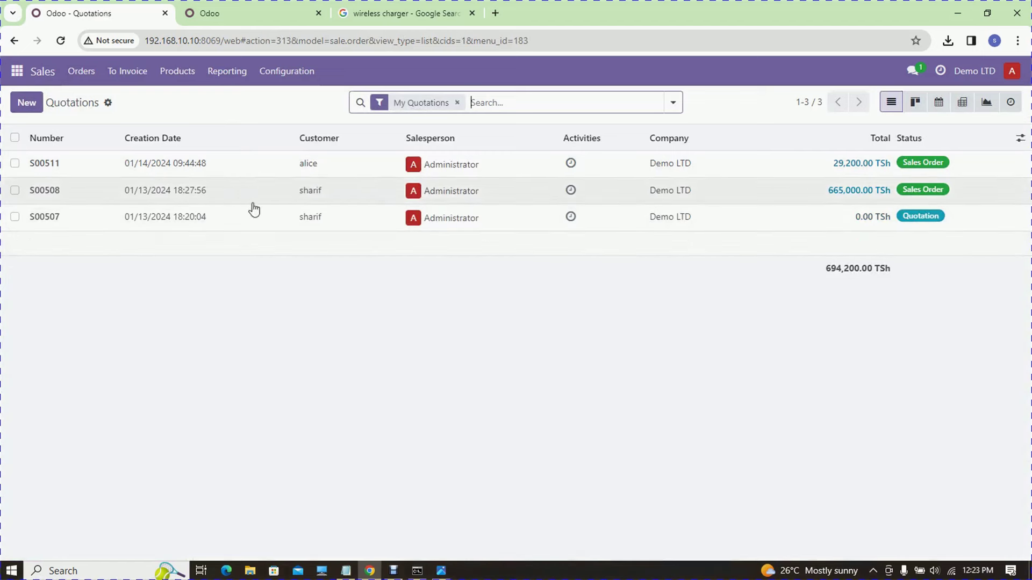
left_click(182, 75)
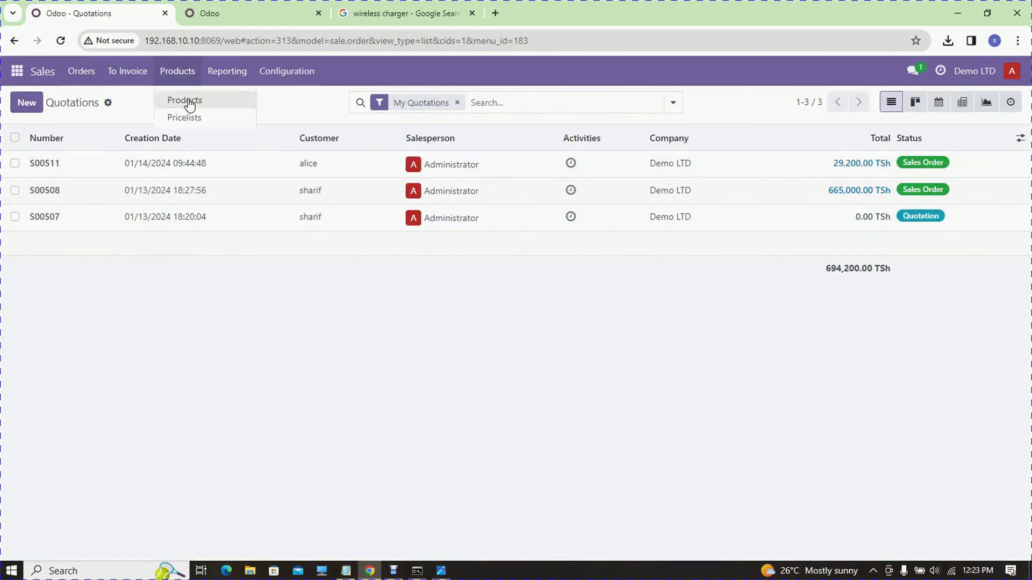
left_click(187, 101)
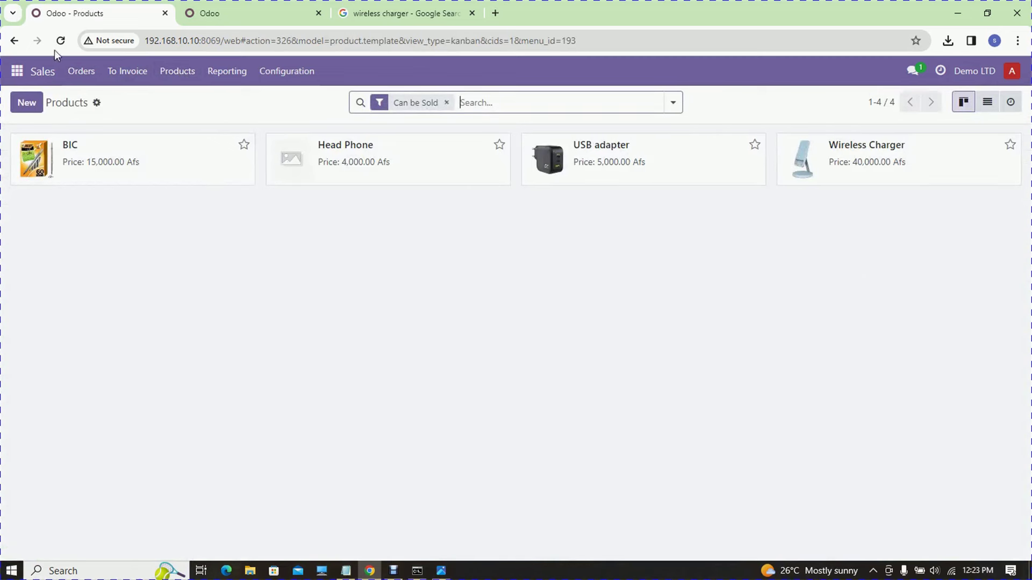
left_click(79, 74)
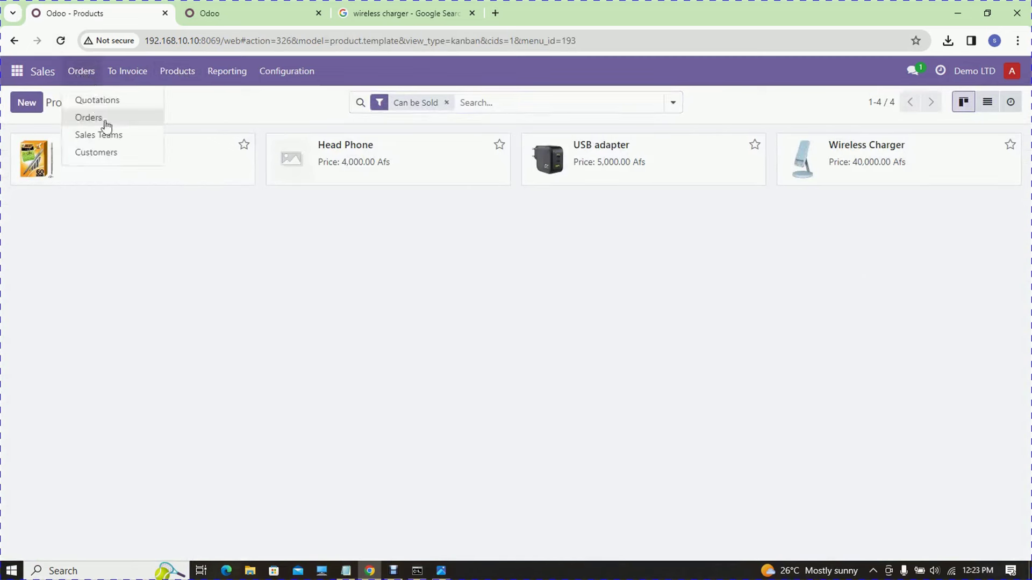
left_click(110, 121)
left_click(32, 107)
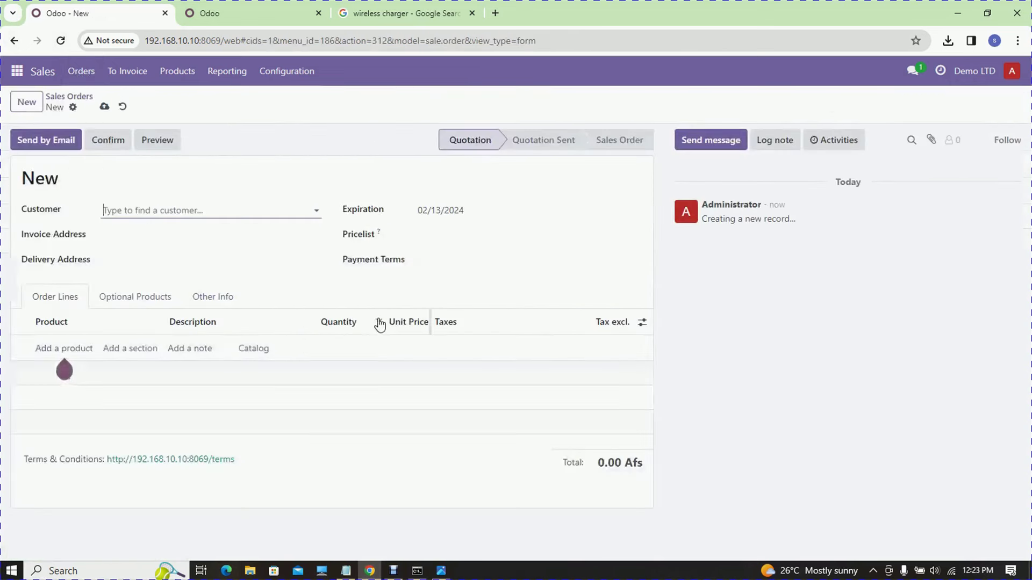
- Review the Sales settings, jumping to the Inventory and Expenses sections, then return to the Website Configurator
left_click(226, 76)
left_click(280, 71)
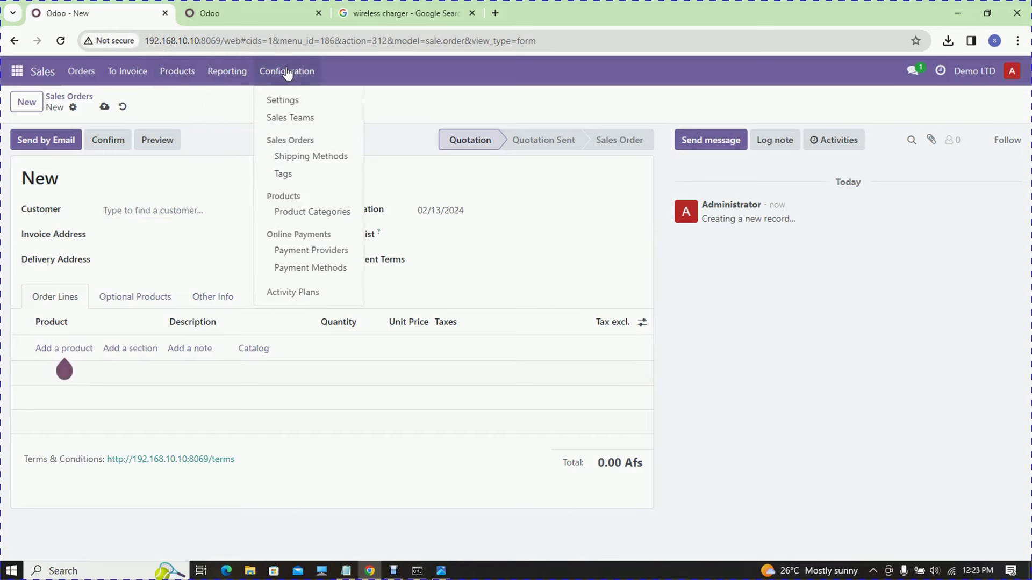
left_click(298, 102)
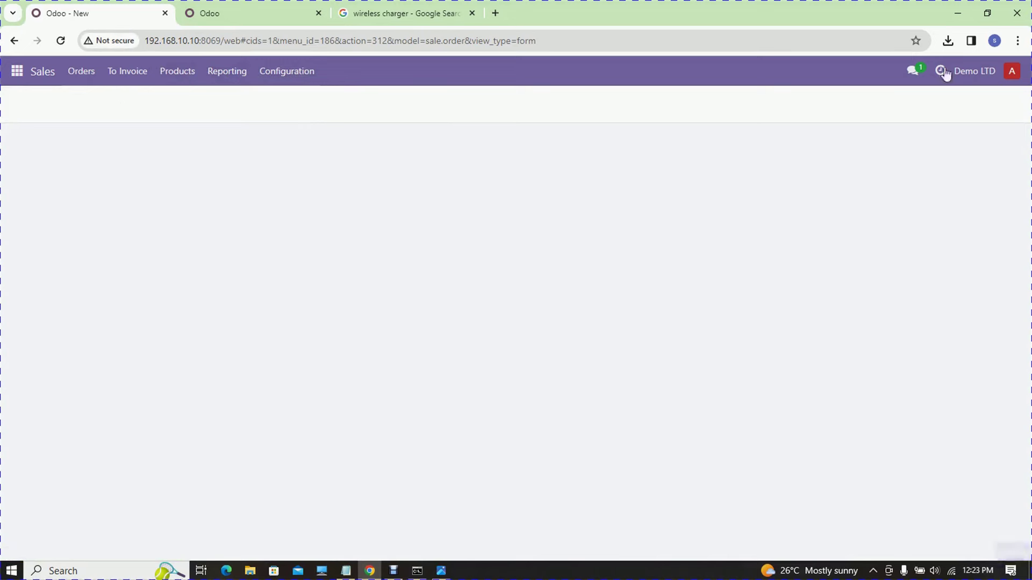
key("ctrl+Tab")
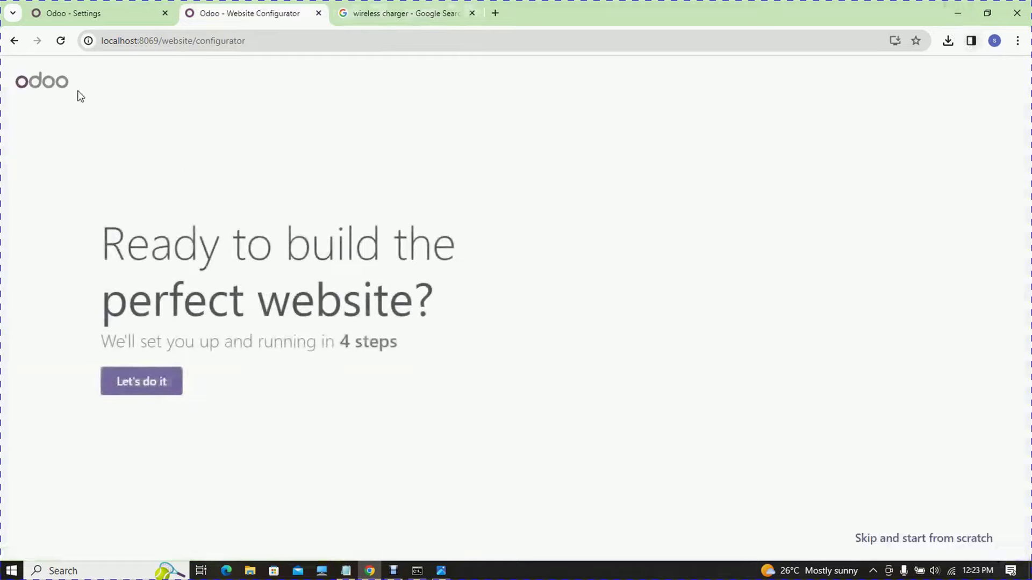
key("ctrl+shift+Tab")
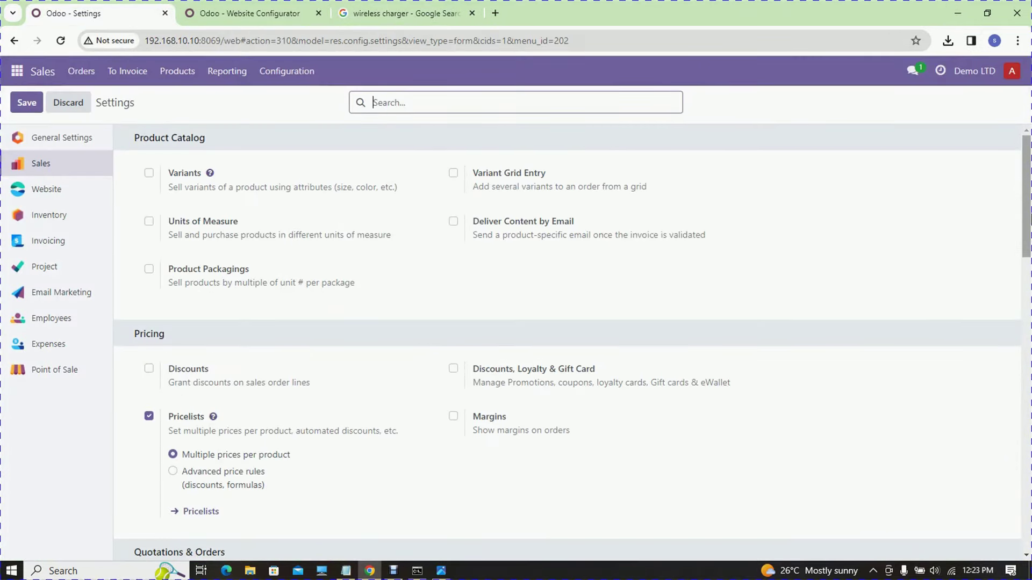
scroll(1025, 215, "down", 10)
scroll(573, 343, "down", 2)
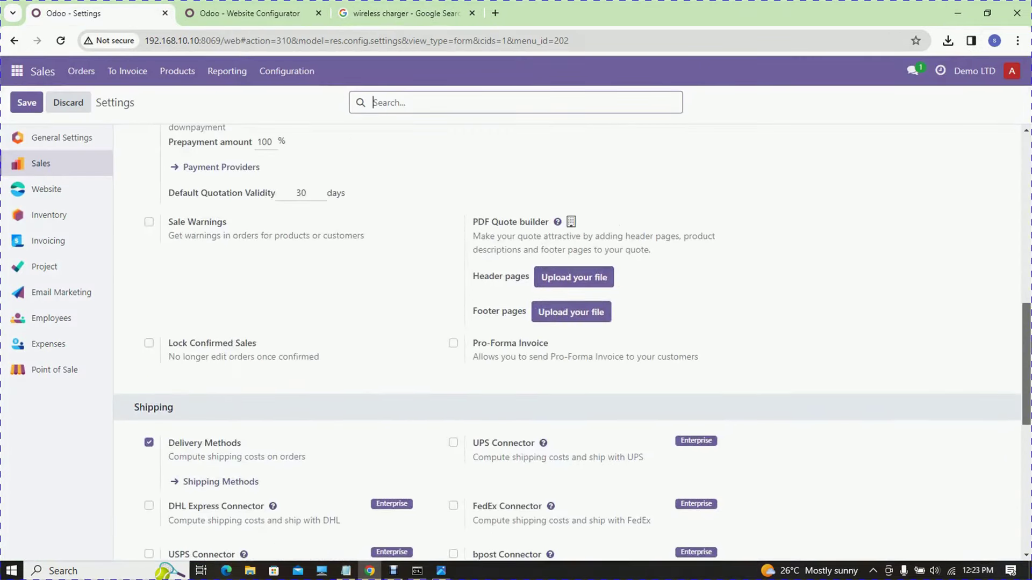
scroll(572, 342, "down", 5)
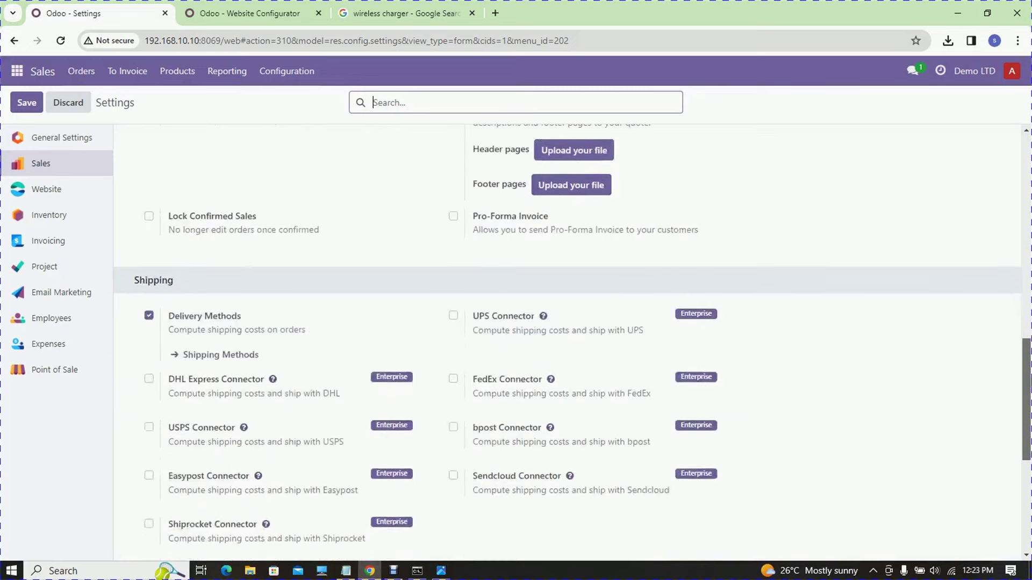
scroll(573, 343, "down", 2)
scroll(973, 195, "up", 1)
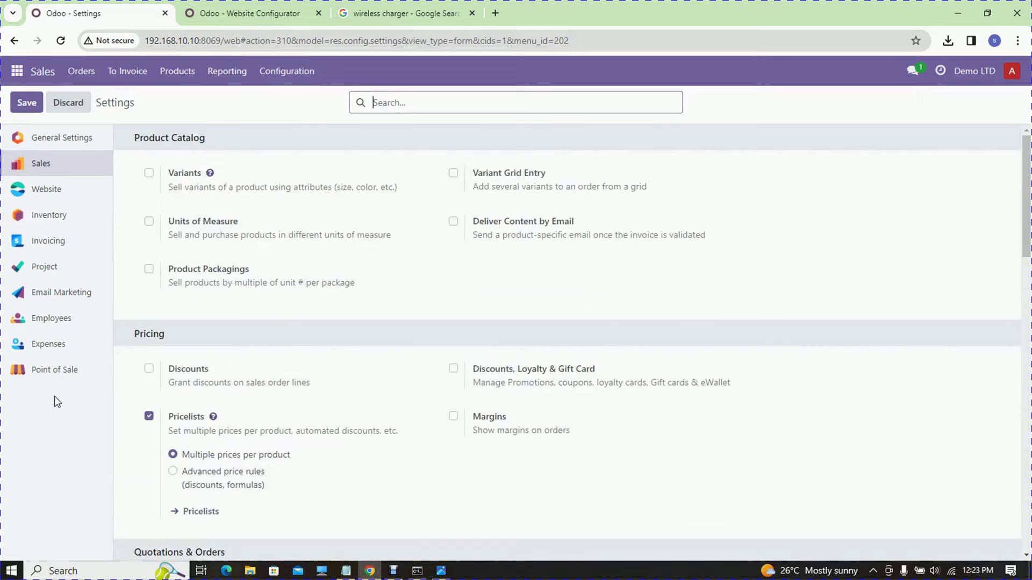
left_click(35, 214)
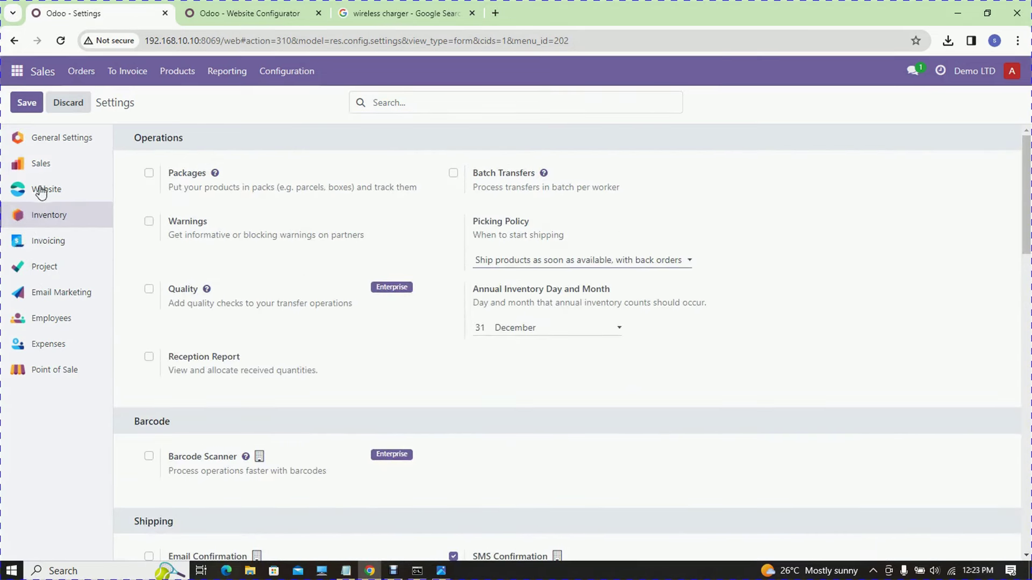
left_click(71, 343)
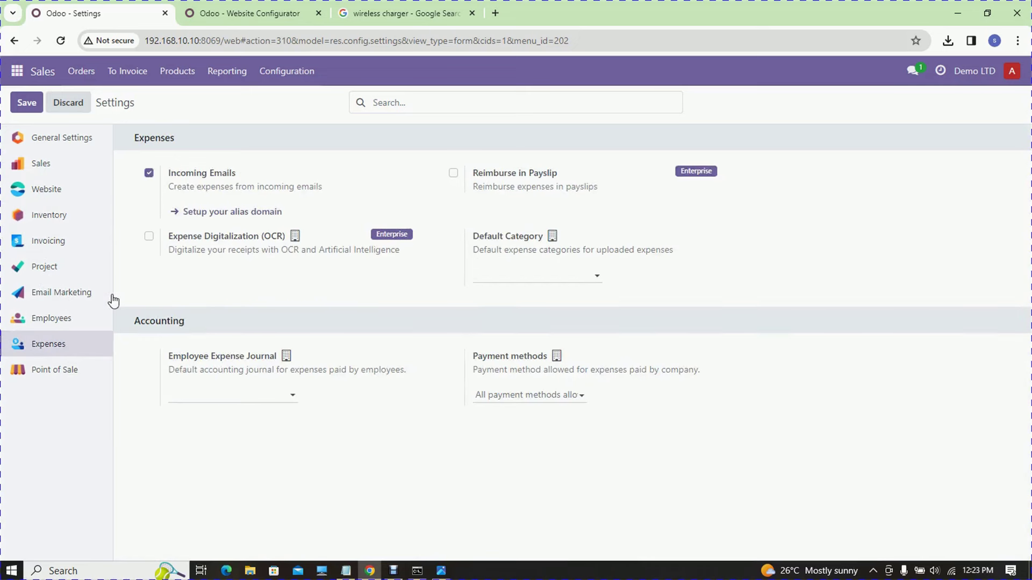
left_click(206, 5)
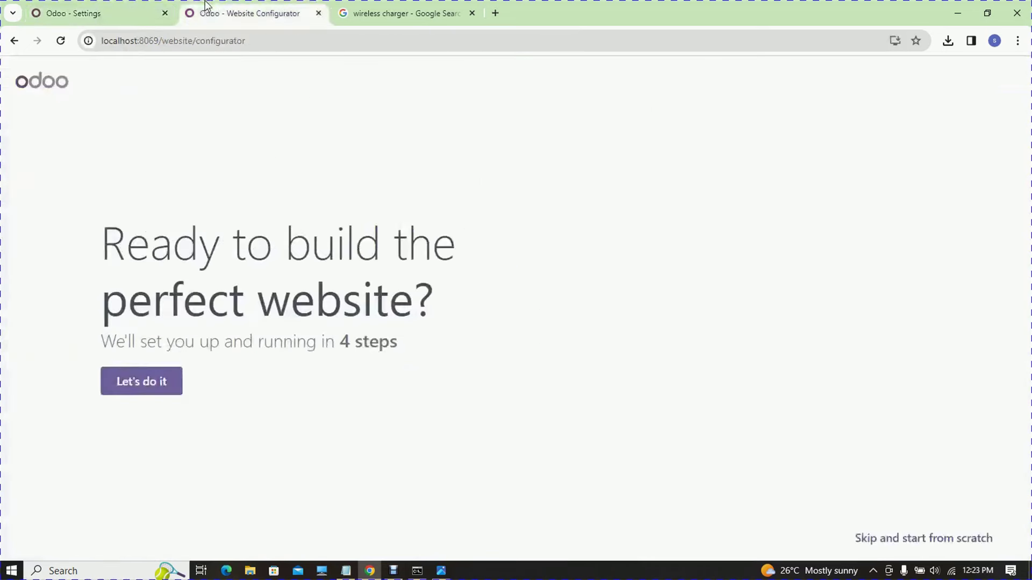
- Start the configurator with a business website, business type 'bank', and main objective 'inform customers'
left_click(157, 389)
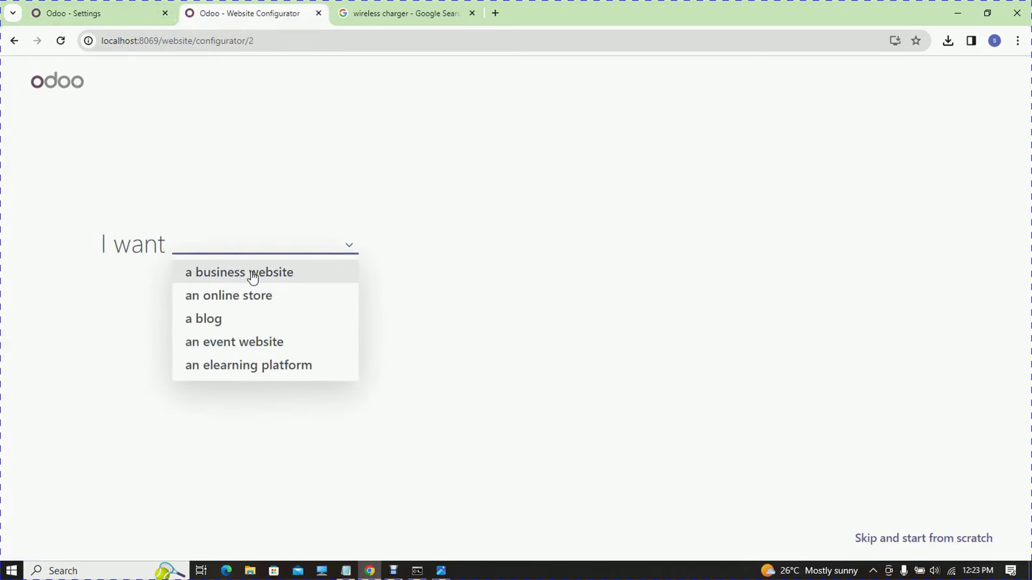
left_click(253, 277)
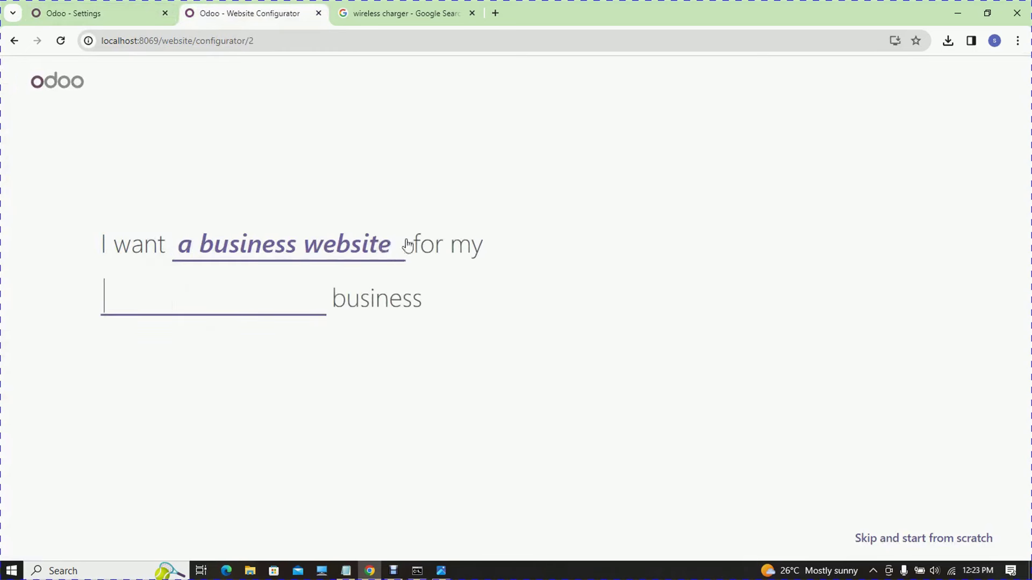
left_click(215, 312)
type("demo")
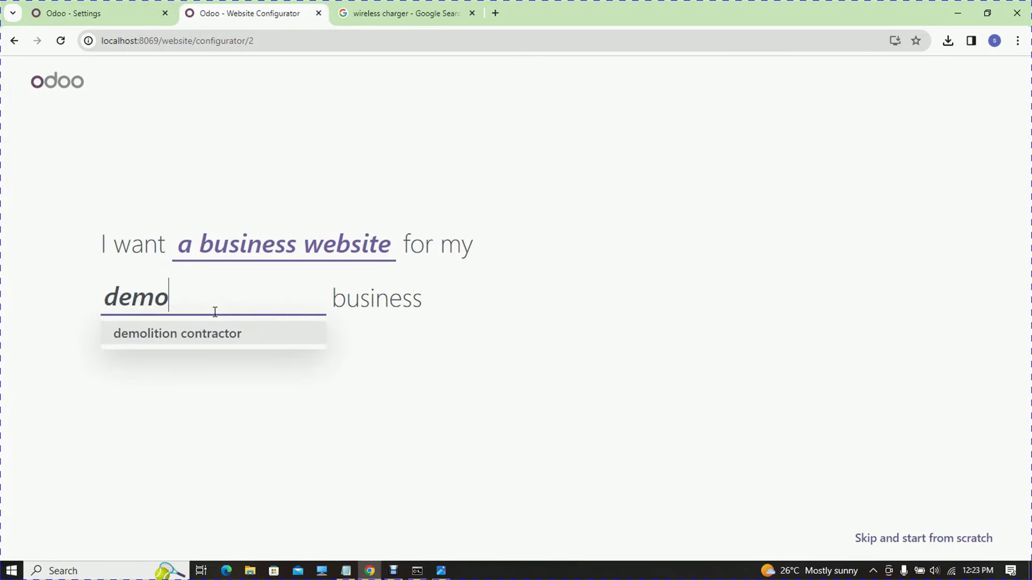
key("BackSpace")
key("BackSpace")
key("BackSpace")
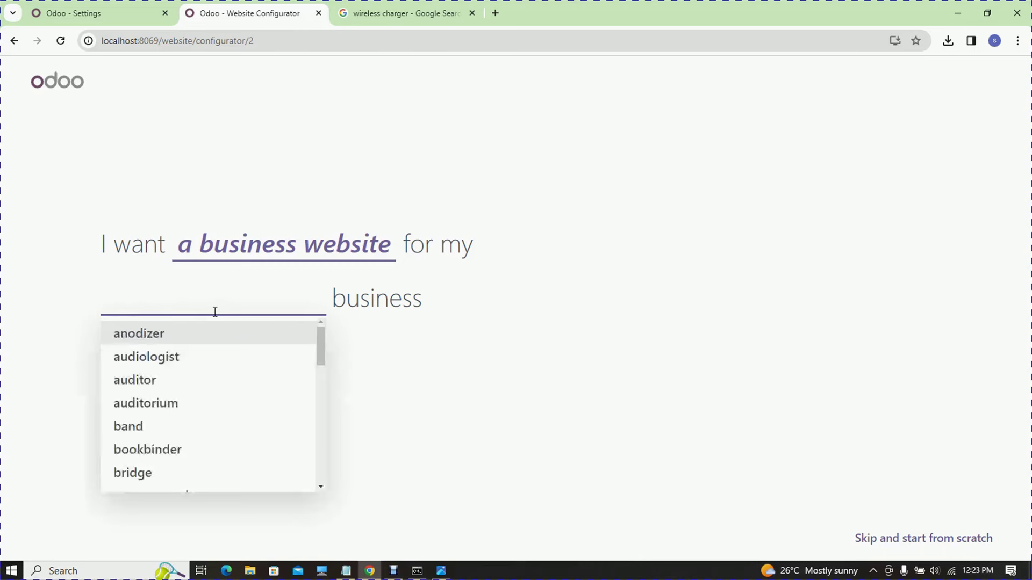
type("b")
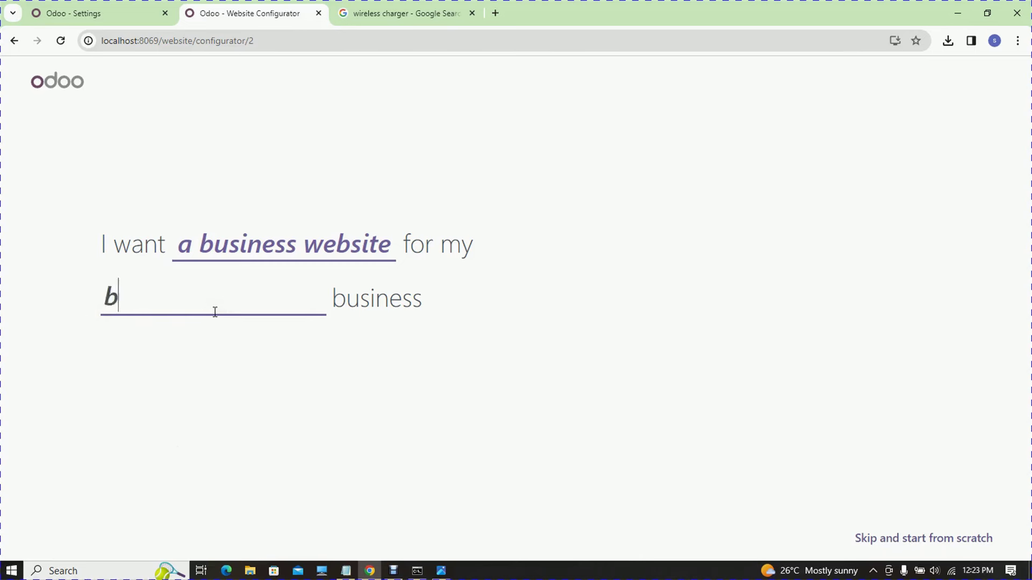
scroll(322, 418, "down", 5)
scroll(331, 427, "down", 5)
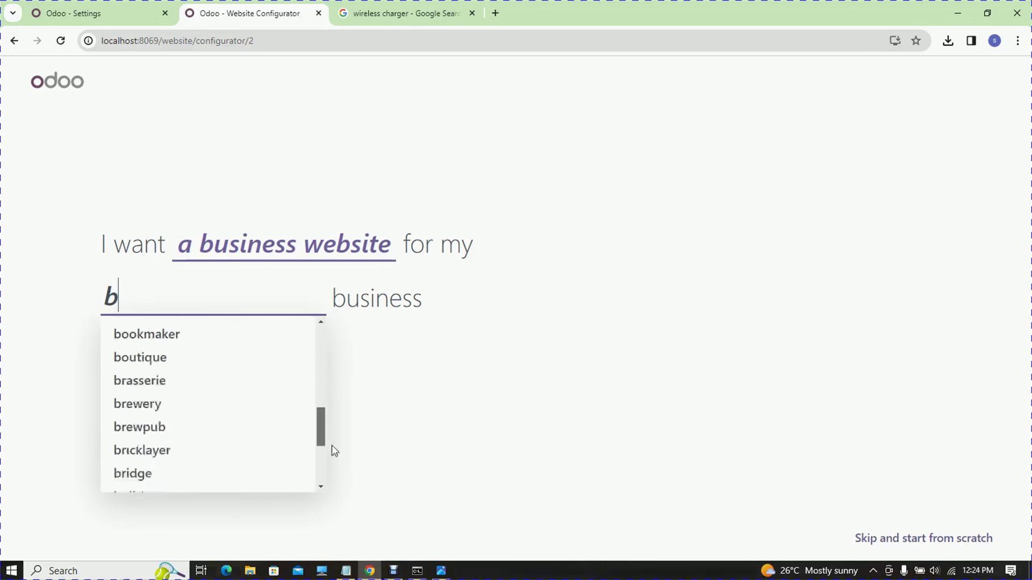
scroll(332, 425, "up", 10)
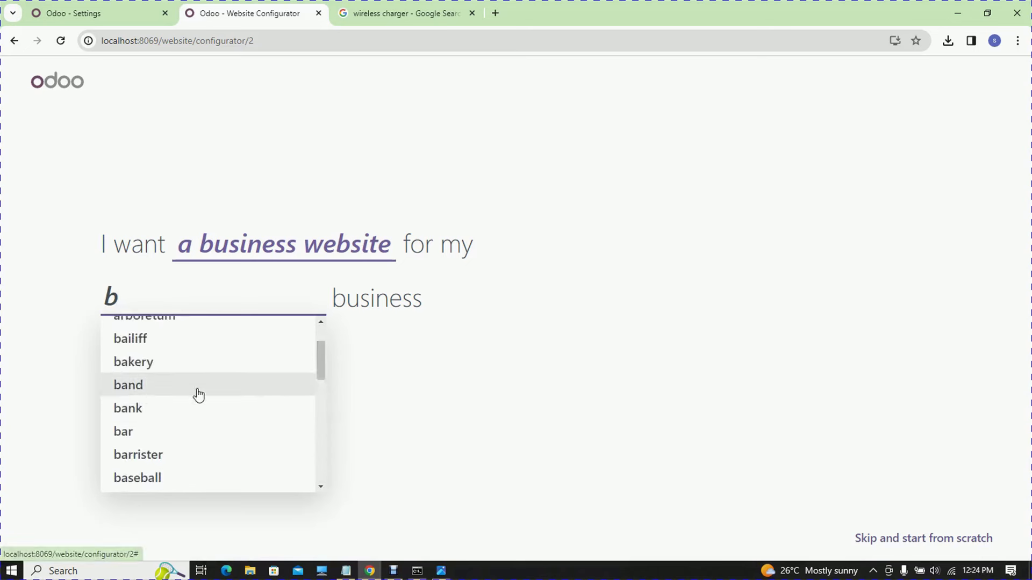
left_click(138, 411)
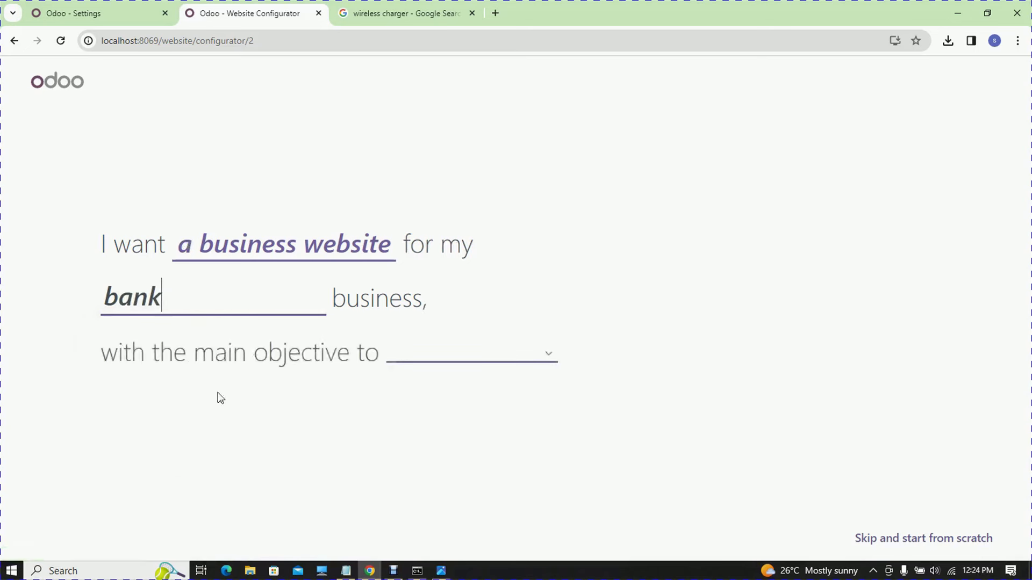
left_click(548, 355)
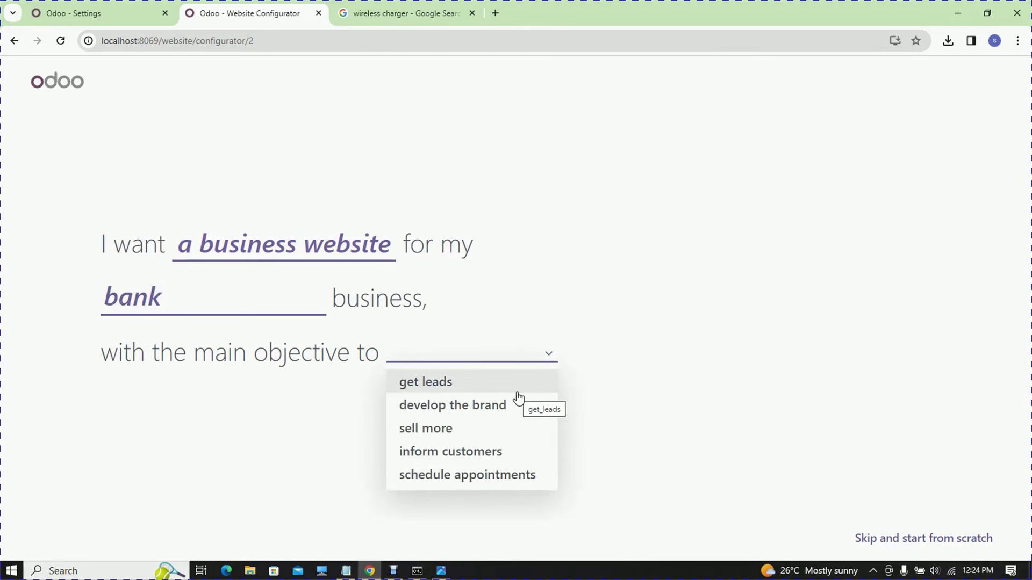
left_click(524, 461)
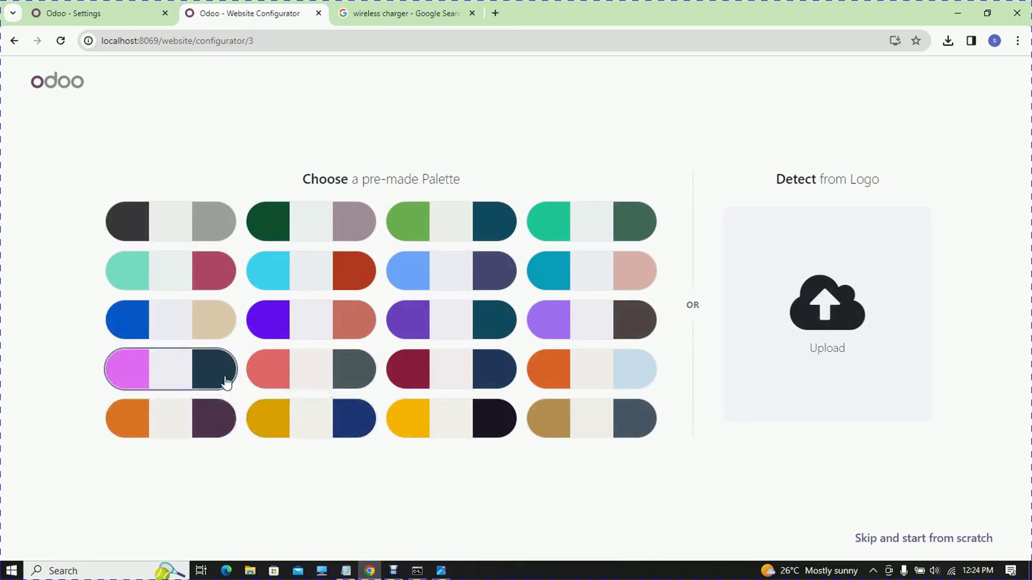
- Pick the pink and dark-blue palette and add Services, Pricing, About Us, Live Chat and Shop
left_click(226, 373)
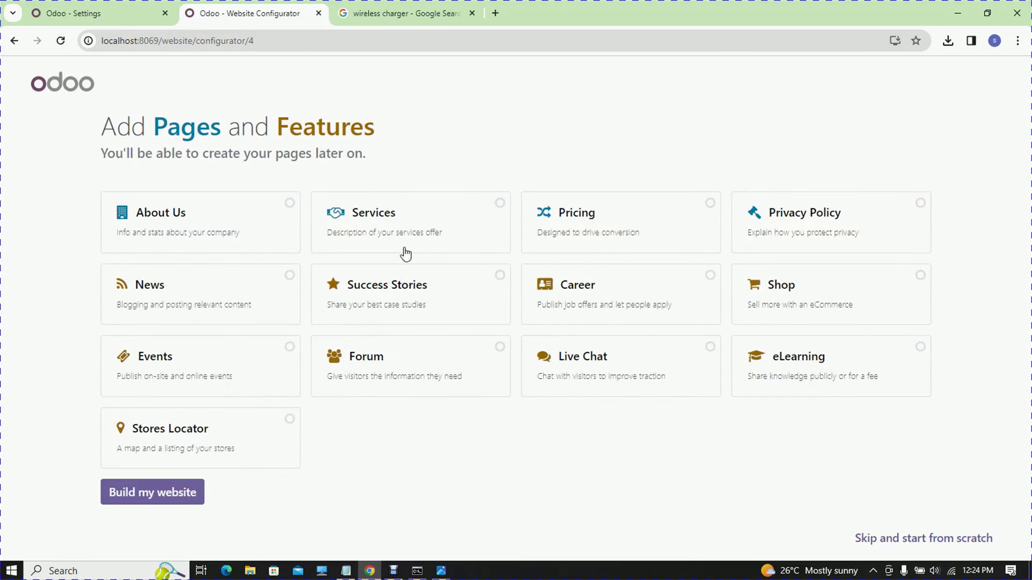
left_click(497, 204)
left_click(704, 217)
left_click(281, 219)
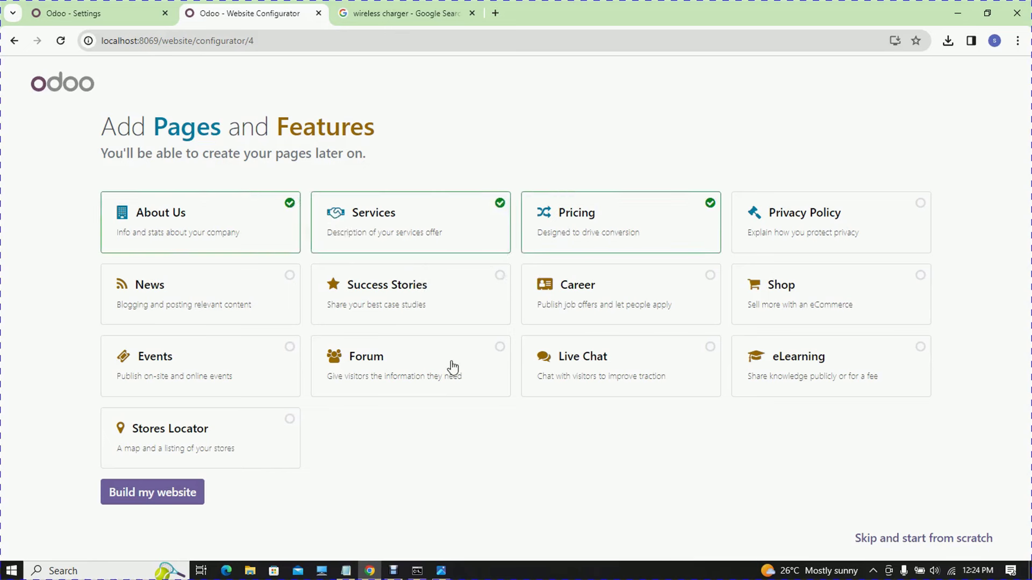
left_click(638, 363)
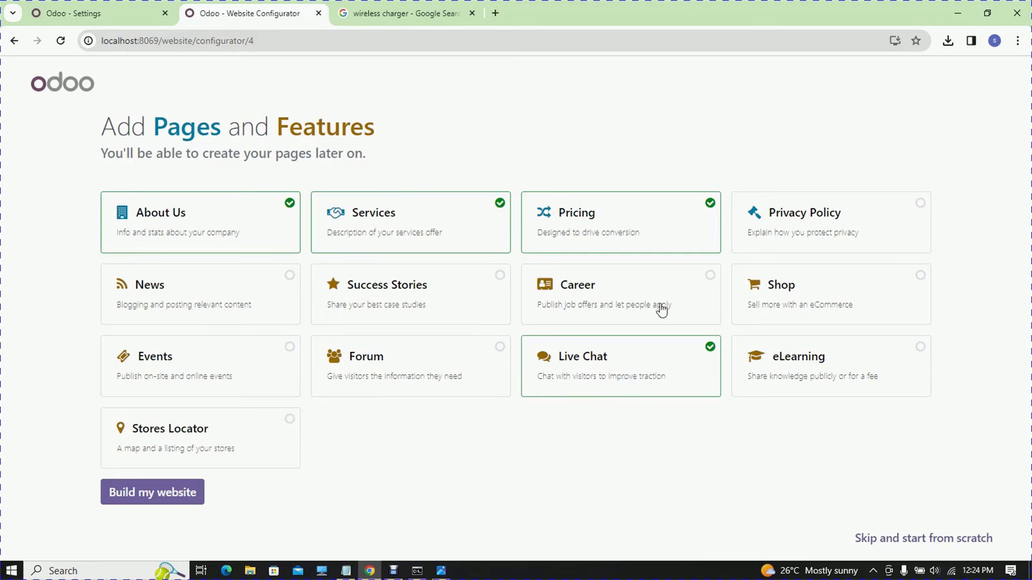
left_click(781, 283)
- Build the website and choose the orange theme
left_click(155, 498)
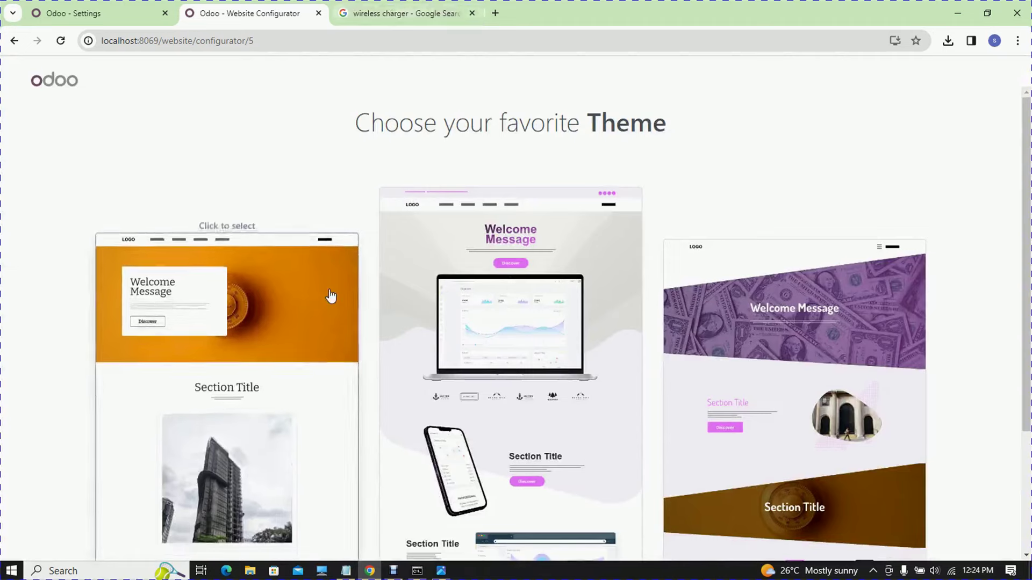
scroll(947, 173, "down", 1)
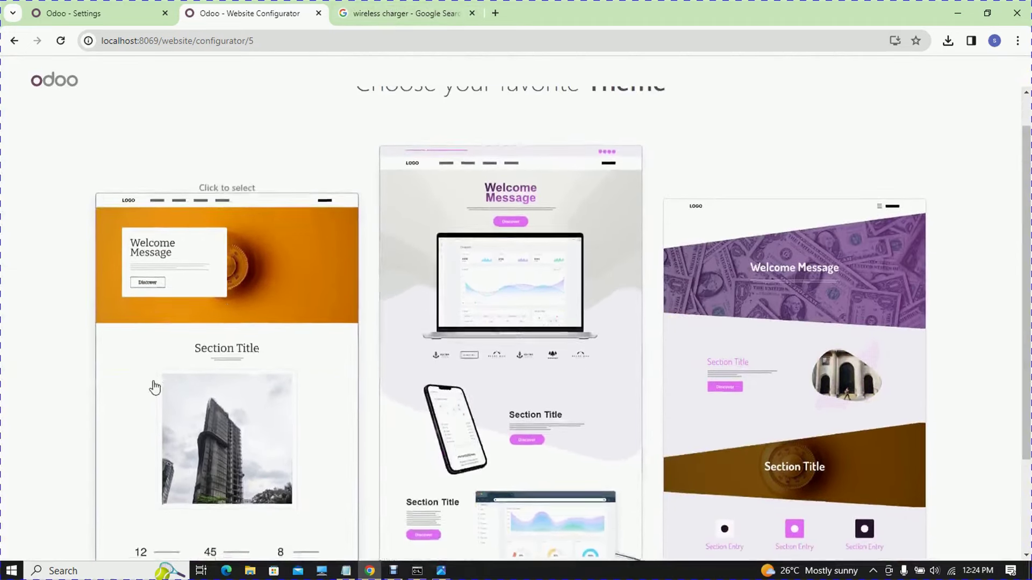
left_click(153, 385)
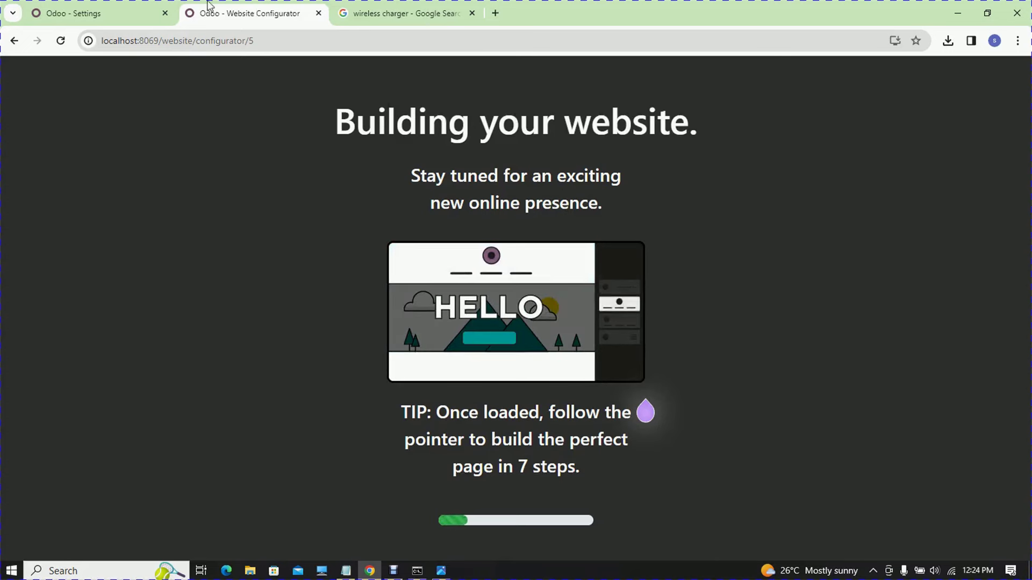
- Load the website home page at 192.168.10.10:8069 in the settings tab while the builder runs
left_click(100, 8)
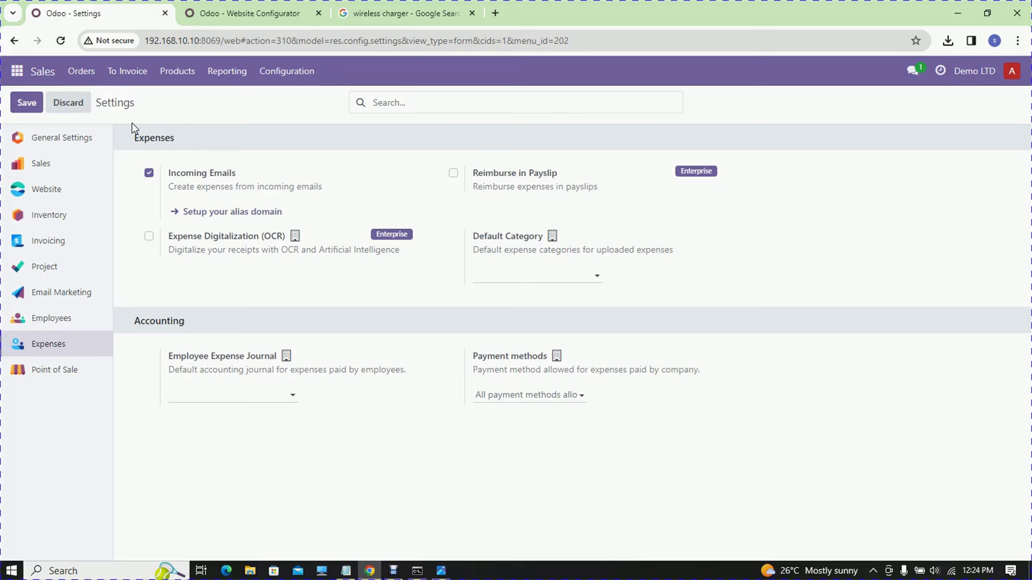
left_click_drag(569, 41, 229, 43)
key("BackSpace")
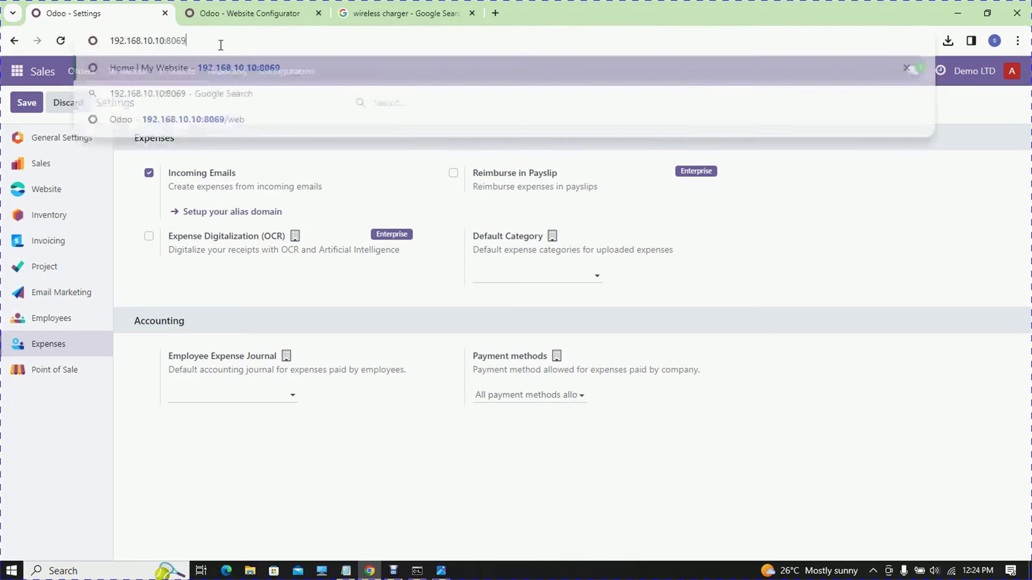
key("Return")
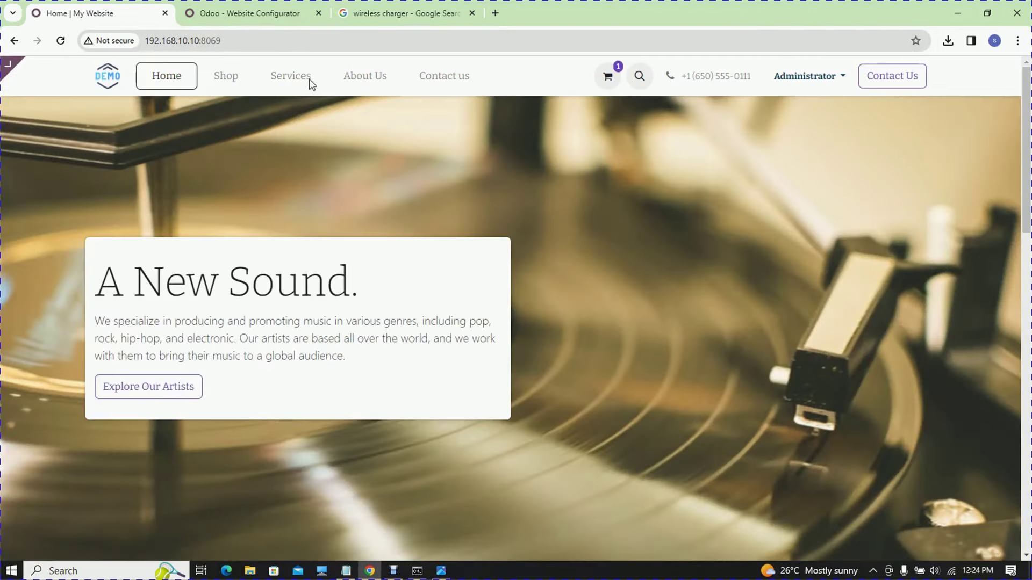
left_click(250, 13)
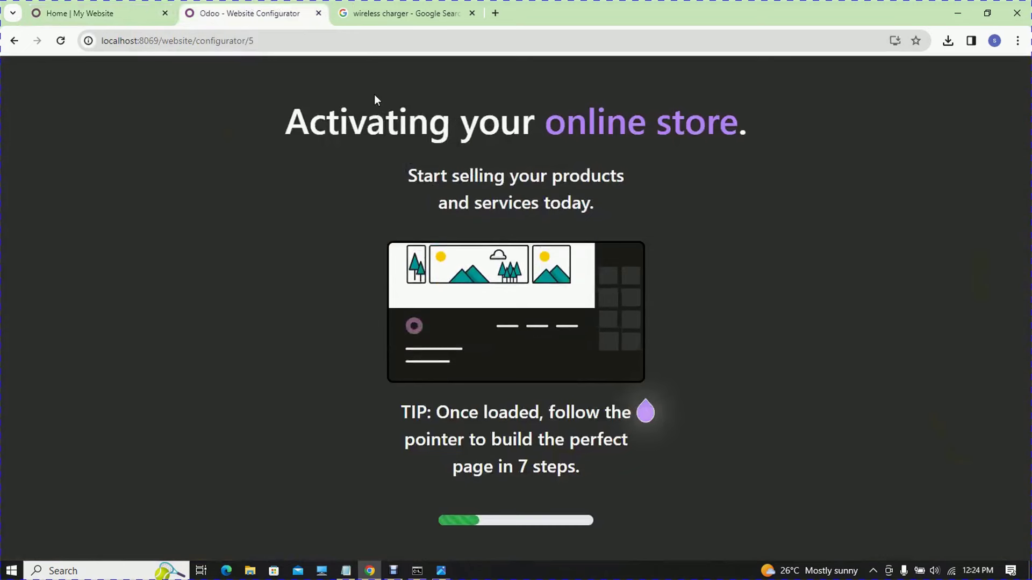
left_click(97, 7)
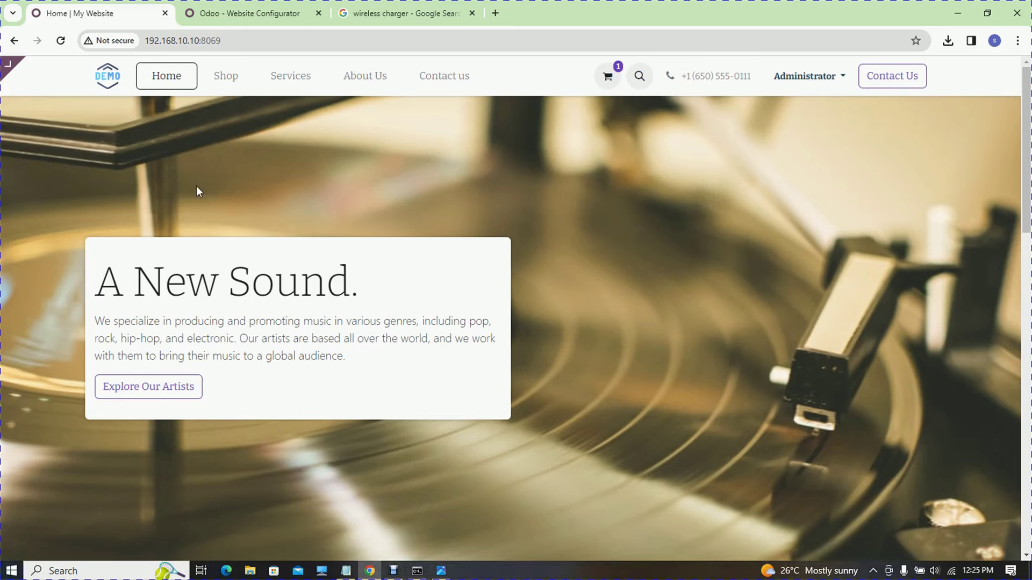
left_click_drag(351, 264, 365, 262)
- Browse the site's cart, Home, Contact us, Shop and Services pages
left_click(611, 91)
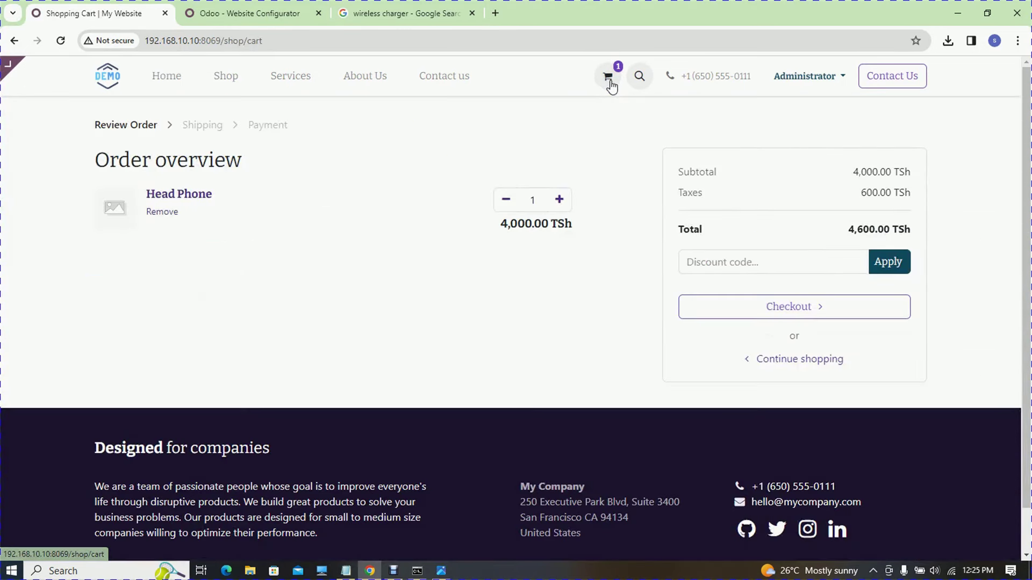
left_click(239, 12)
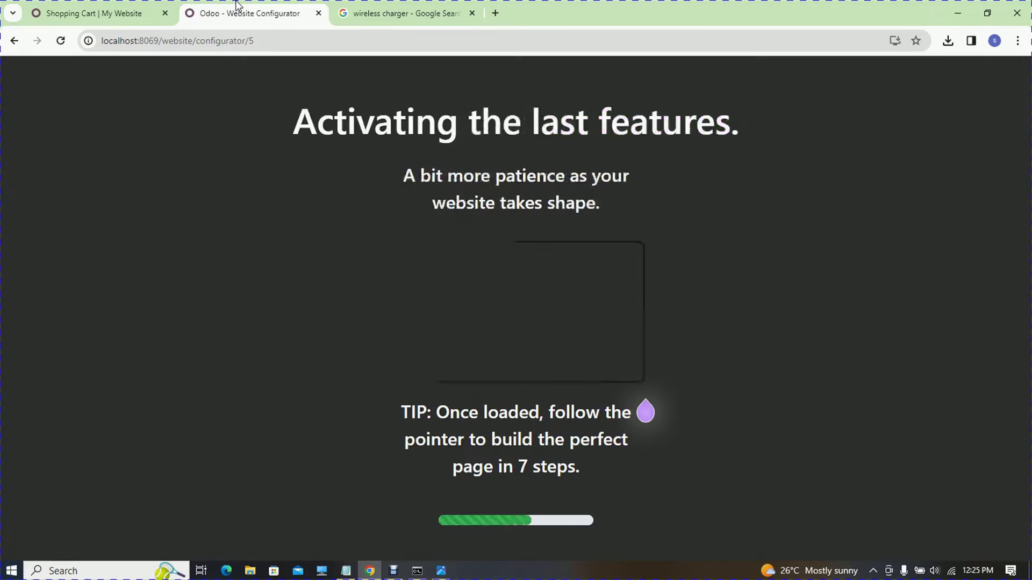
left_click(76, 11)
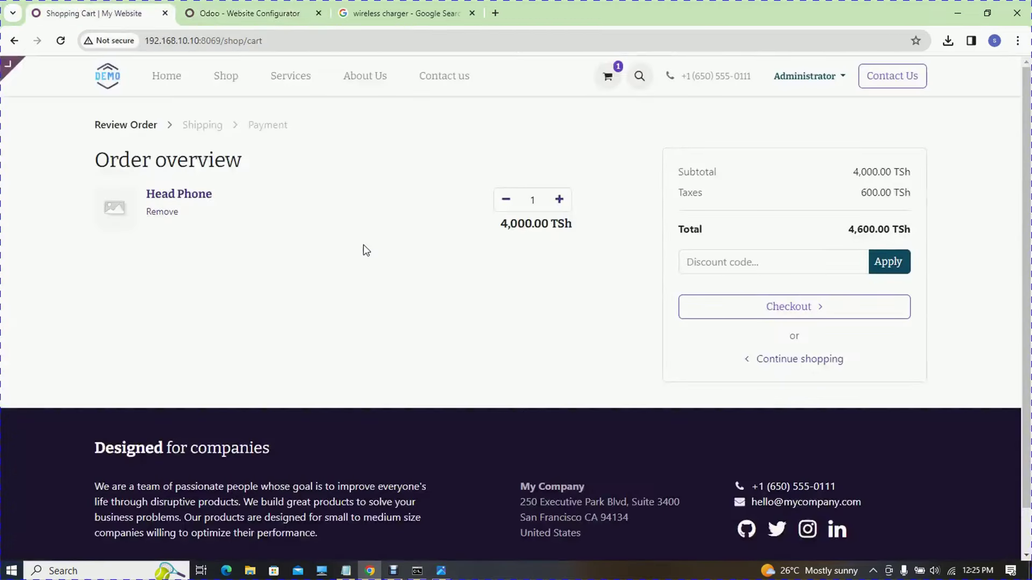
left_click(172, 72)
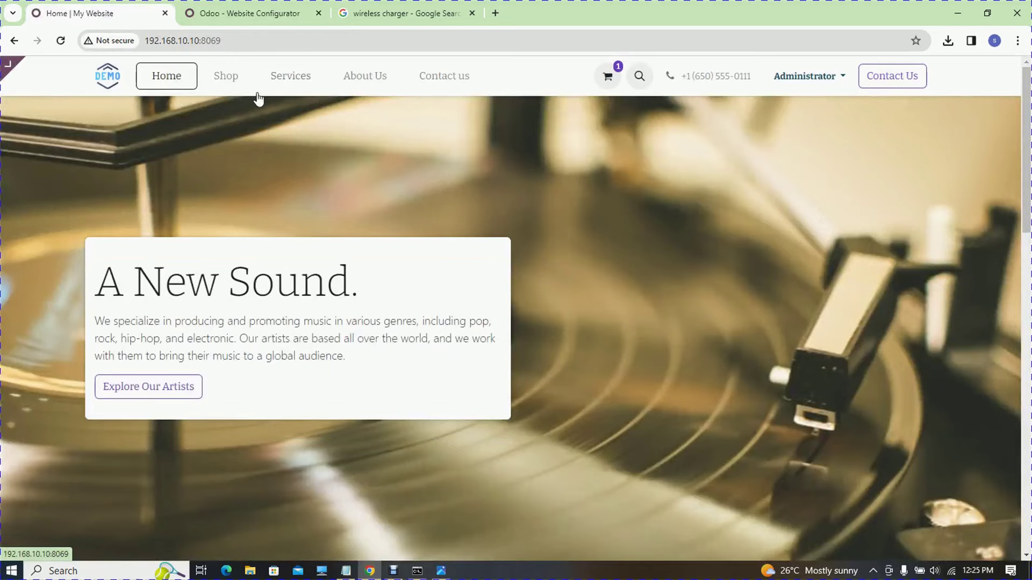
left_click(889, 78)
scroll(1005, 301, "down", 3)
scroll(473, 358, "up", 3)
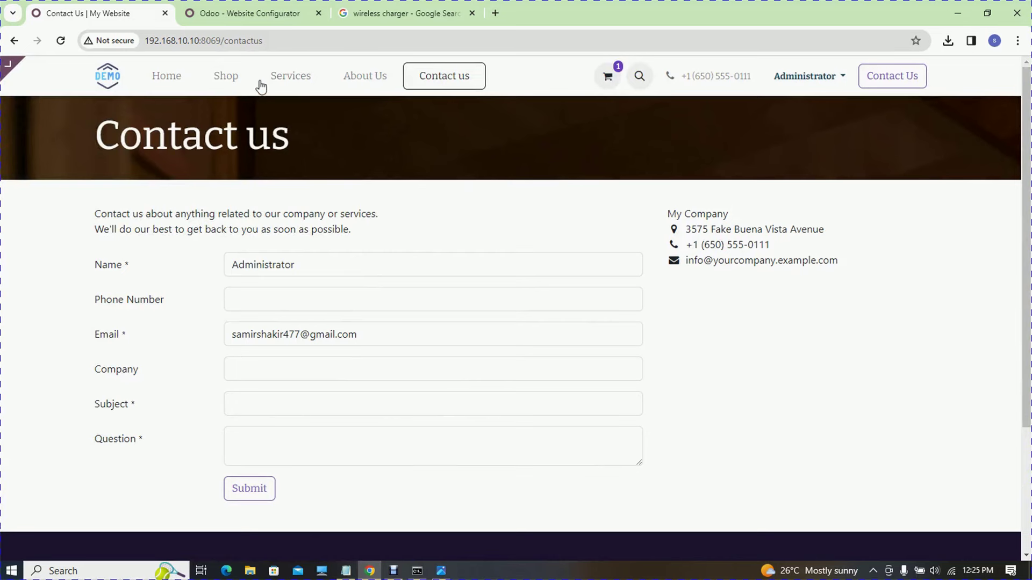
left_click(226, 77)
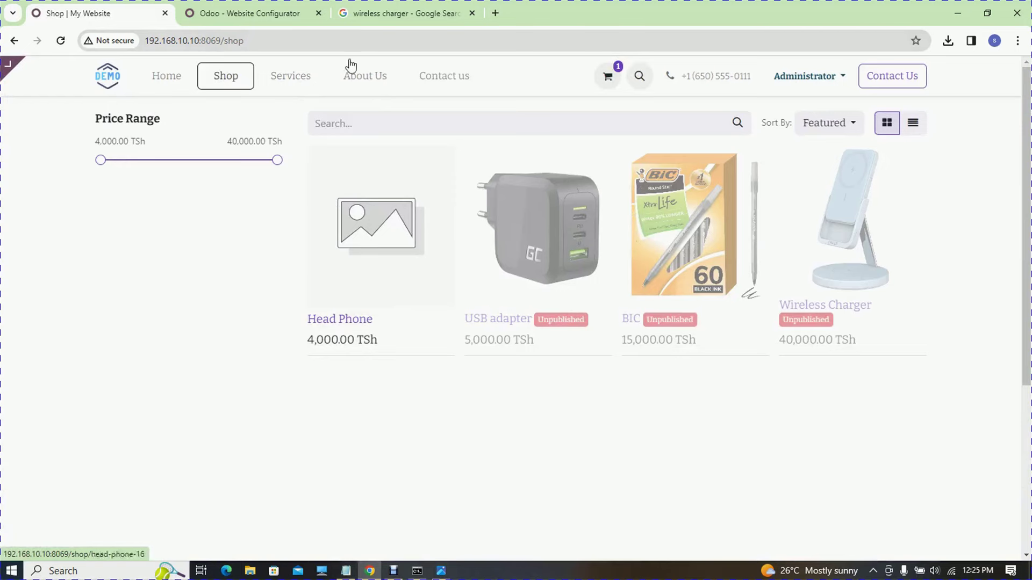
left_click(295, 75)
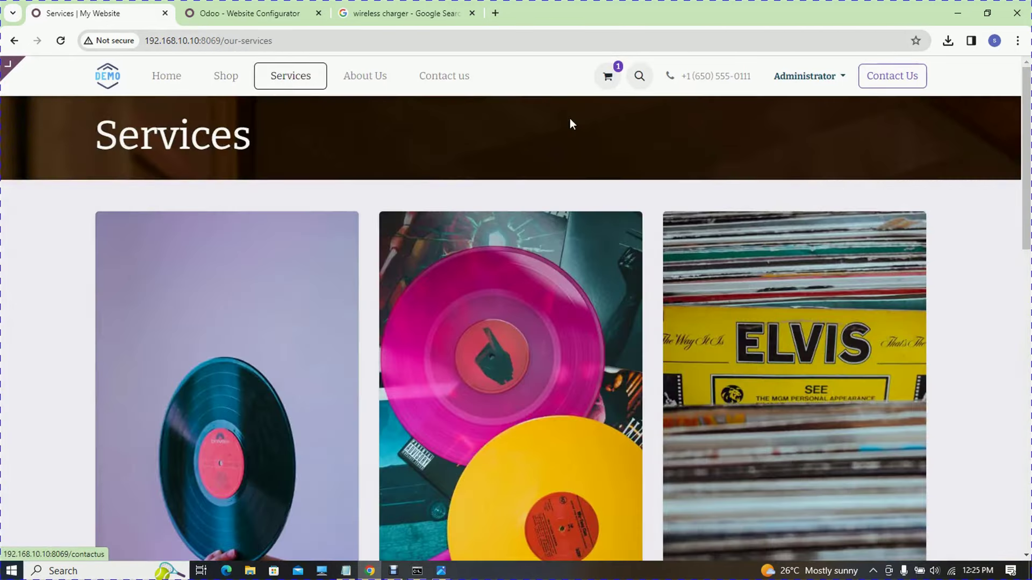
scroll(1010, 87, "down", 10)
scroll(737, 334, "up", 15)
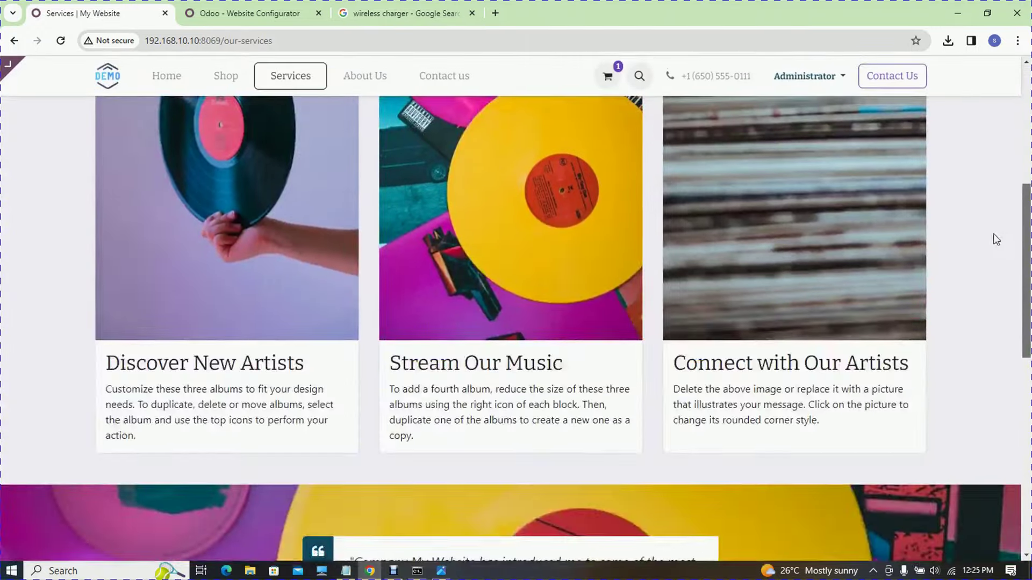
- Close the wireless charger search tab and return to the website builder's progress
left_click(248, 7)
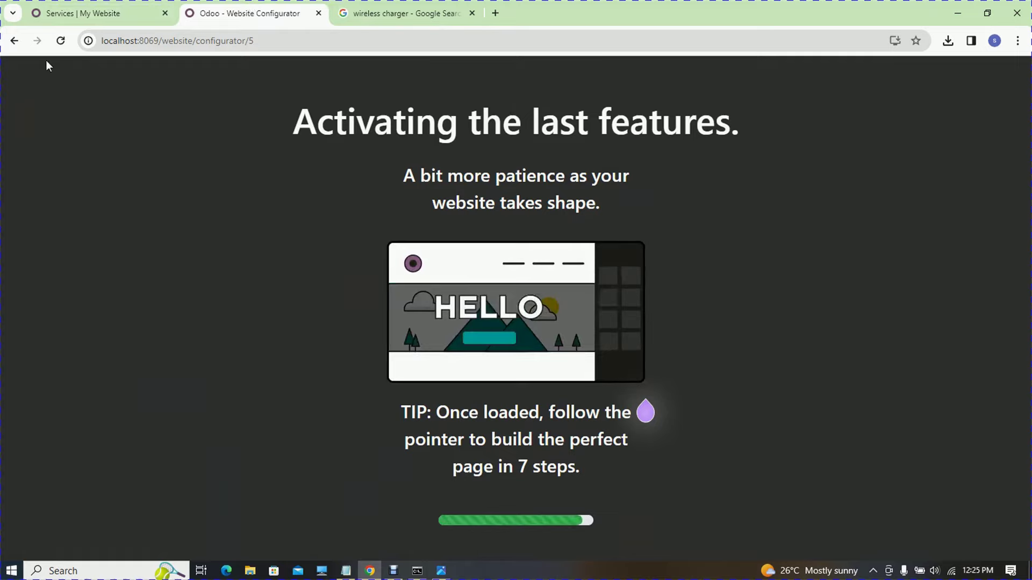
left_click(64, 11)
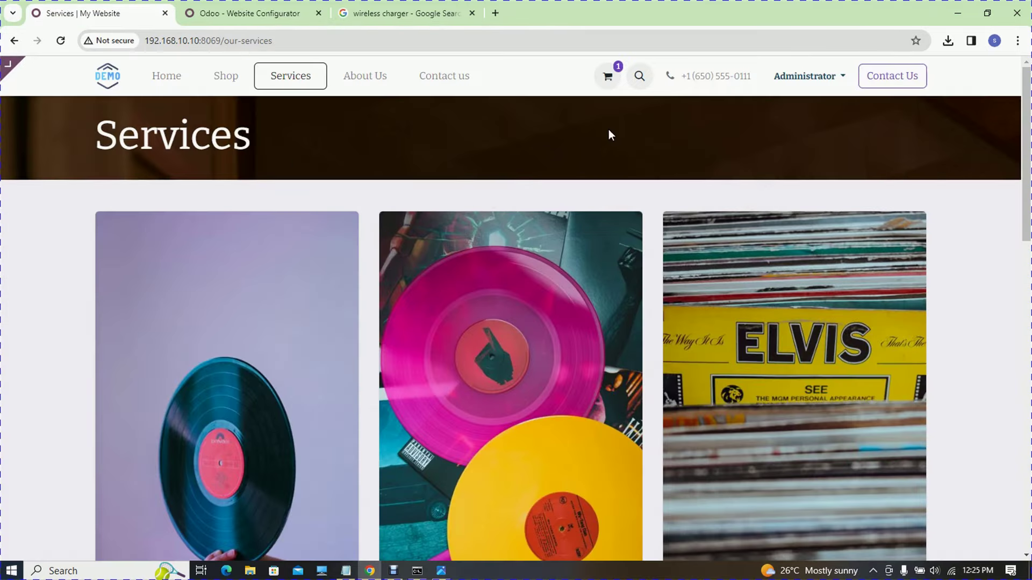
left_click(228, 6)
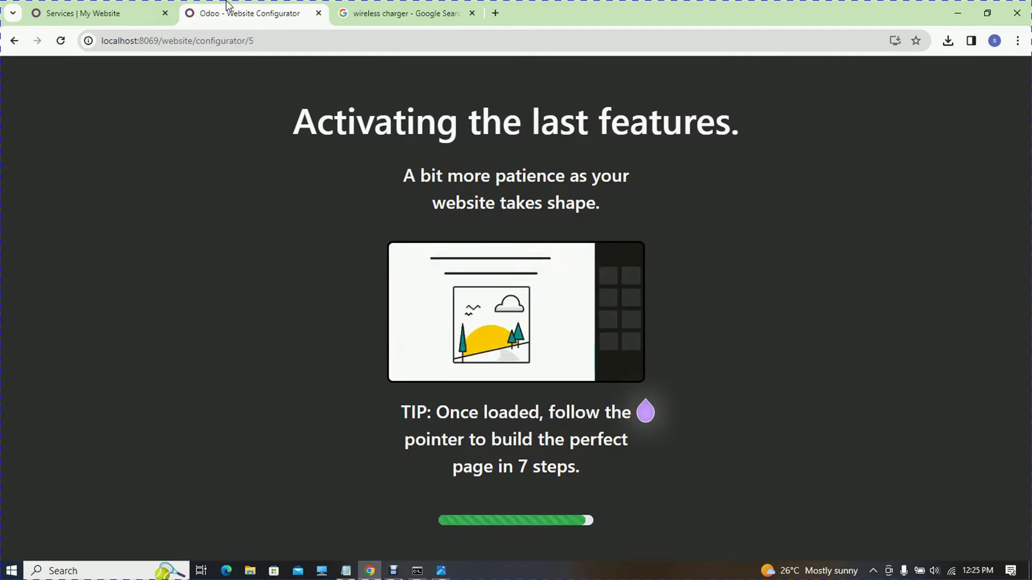
left_click(471, 13)
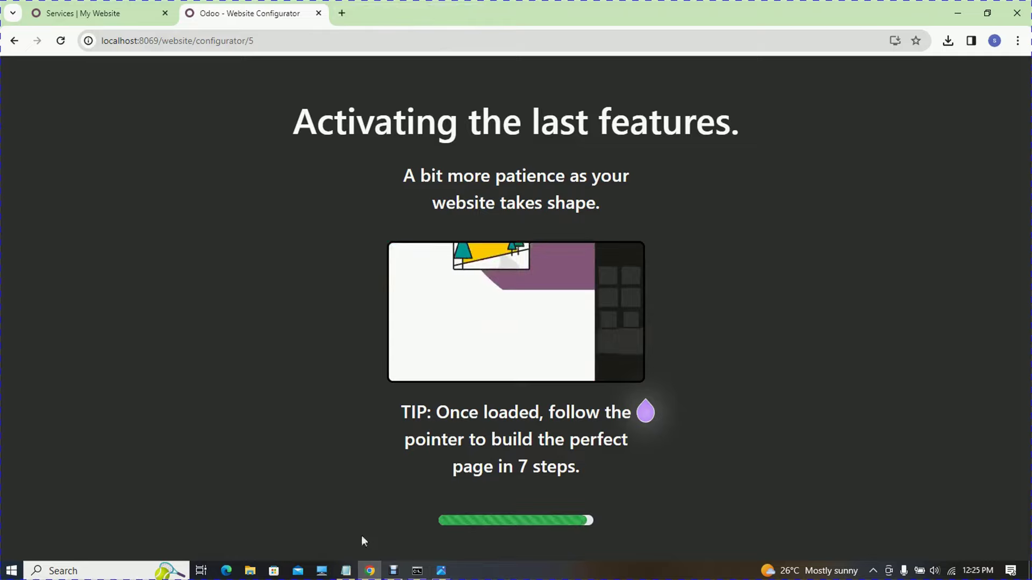
left_click(347, 571)
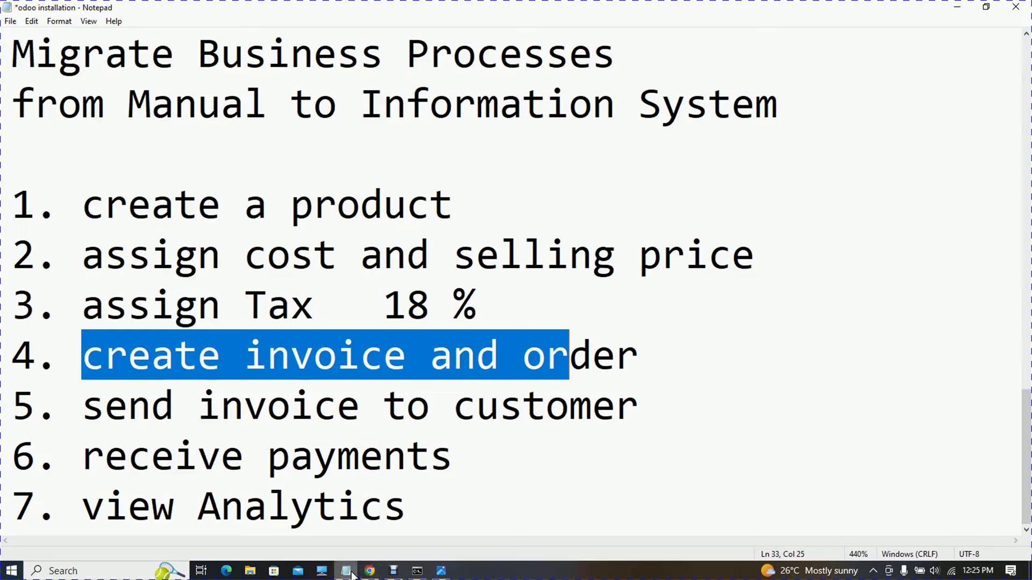
left_click(370, 570)
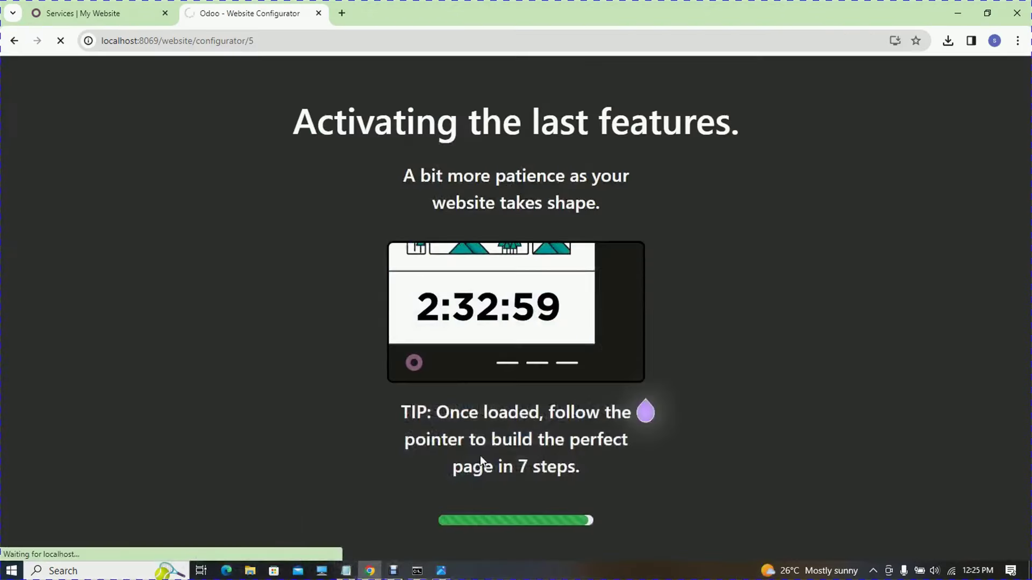
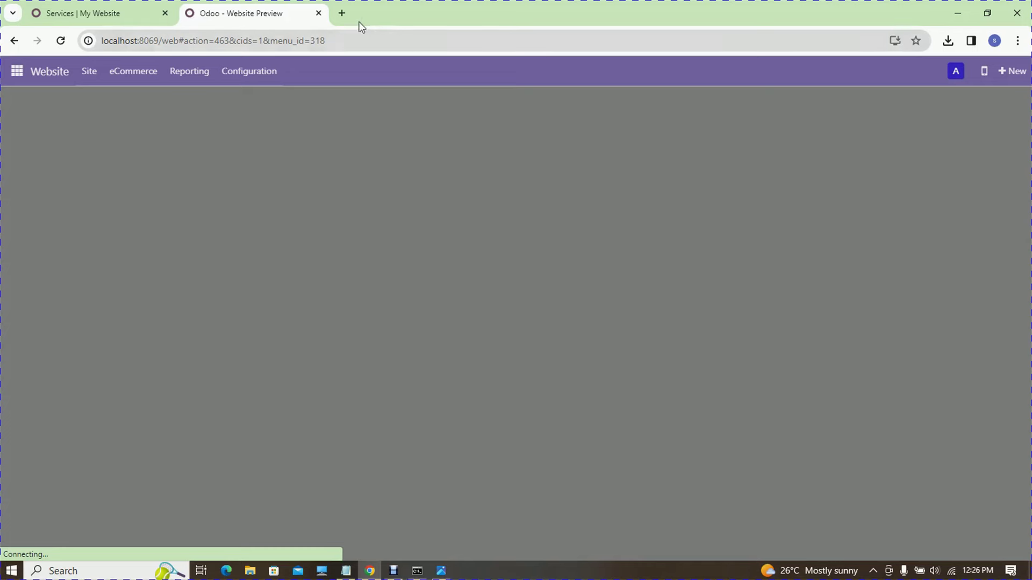
- Open a new browser tab at localhost:8069, trimming /web from the suggested Odoo address
left_click(342, 13)
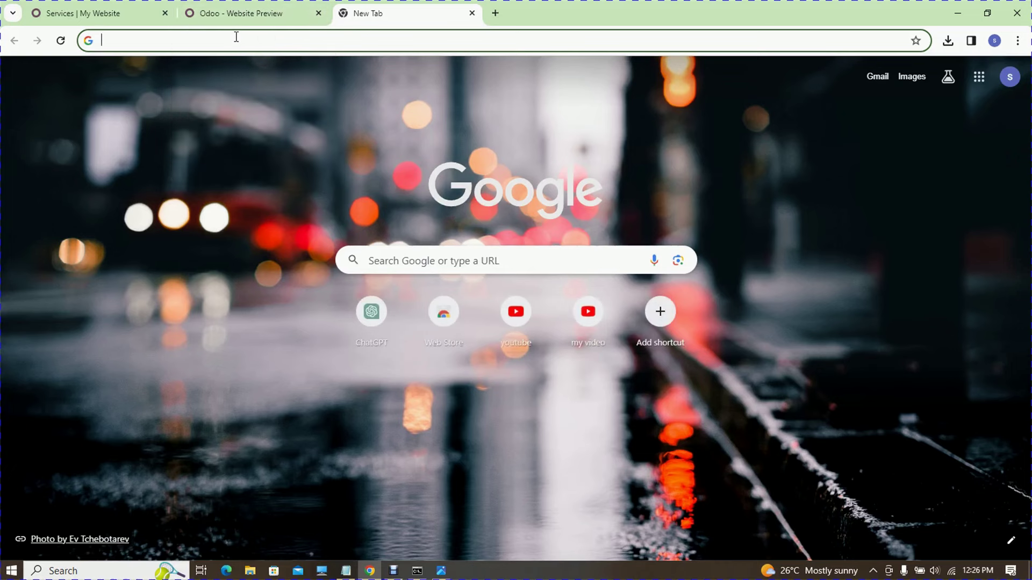
type("of")
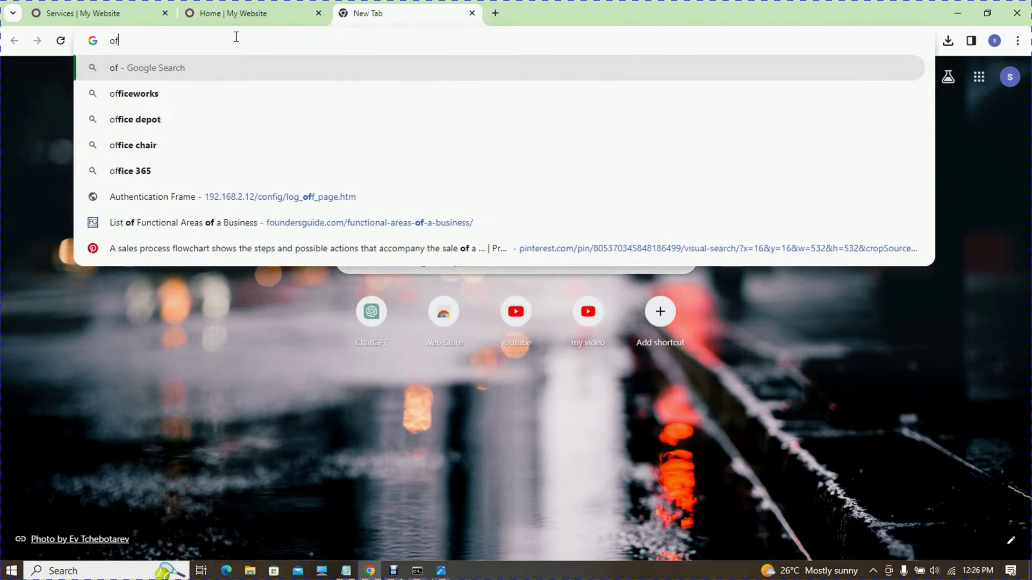
key("BackSpace")
type("d")
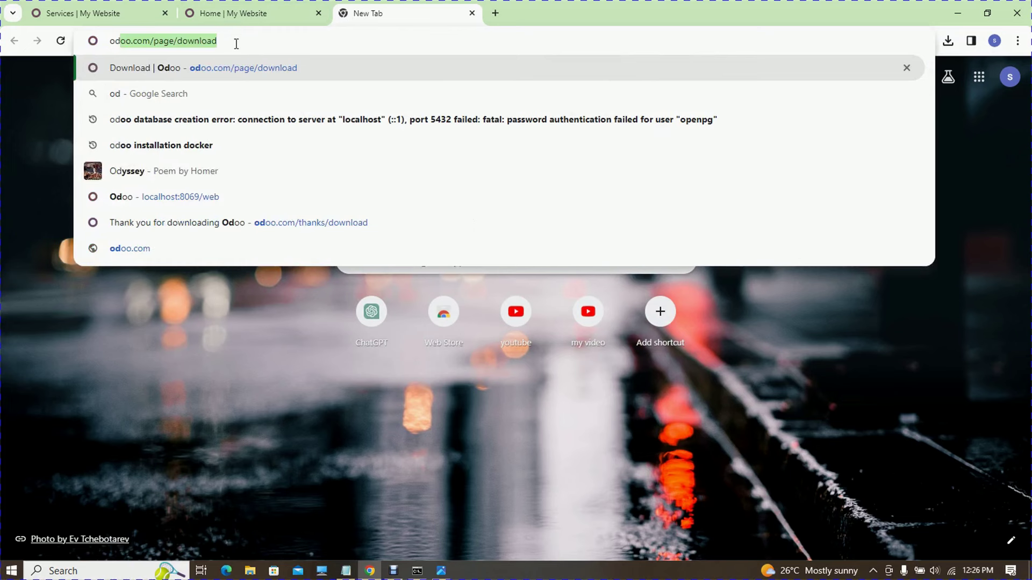
left_click(222, 190)
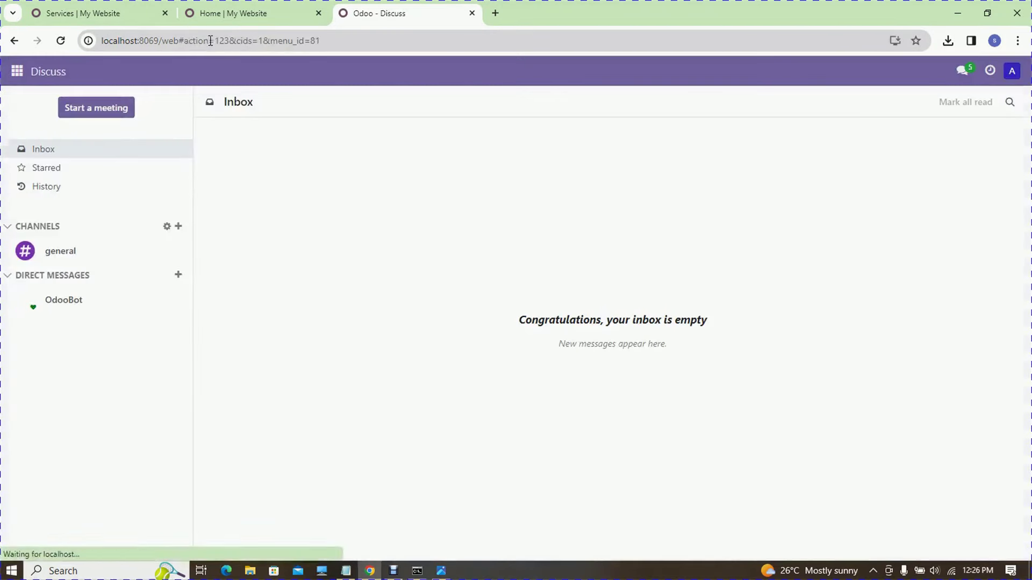
left_click_drag(344, 35, 173, 40)
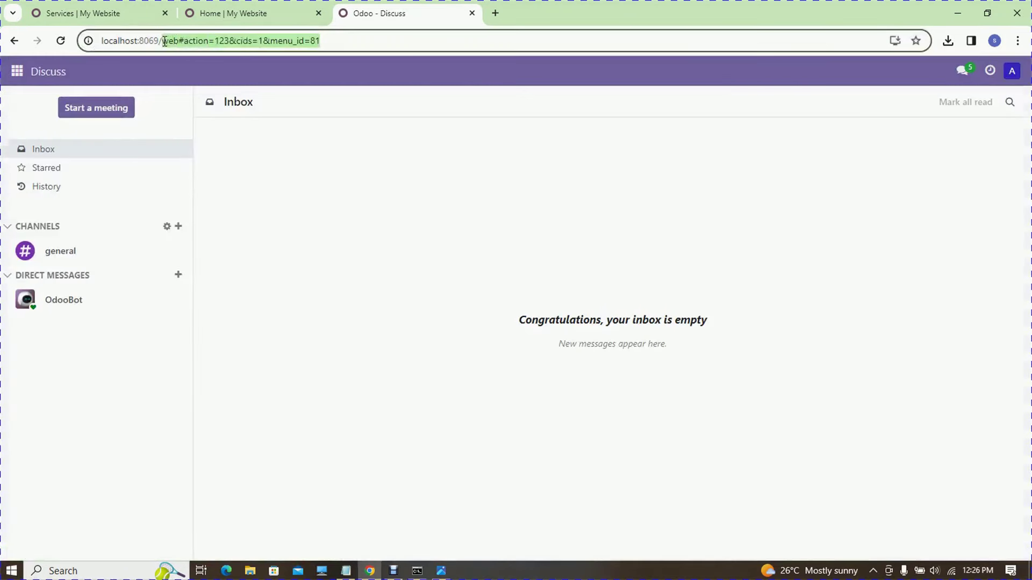
key("BackSpace")
key("BackSpace")
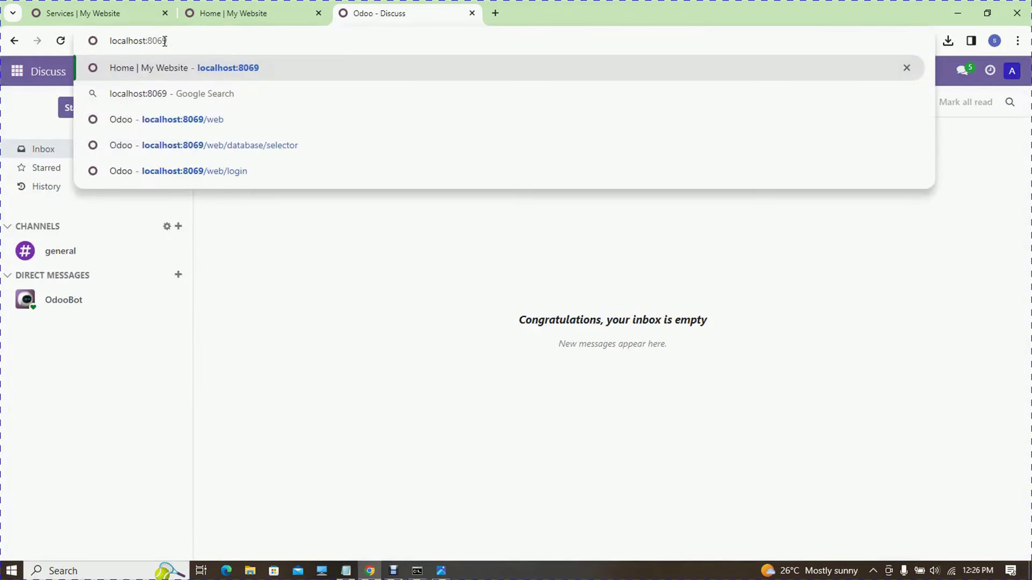
key("Return")
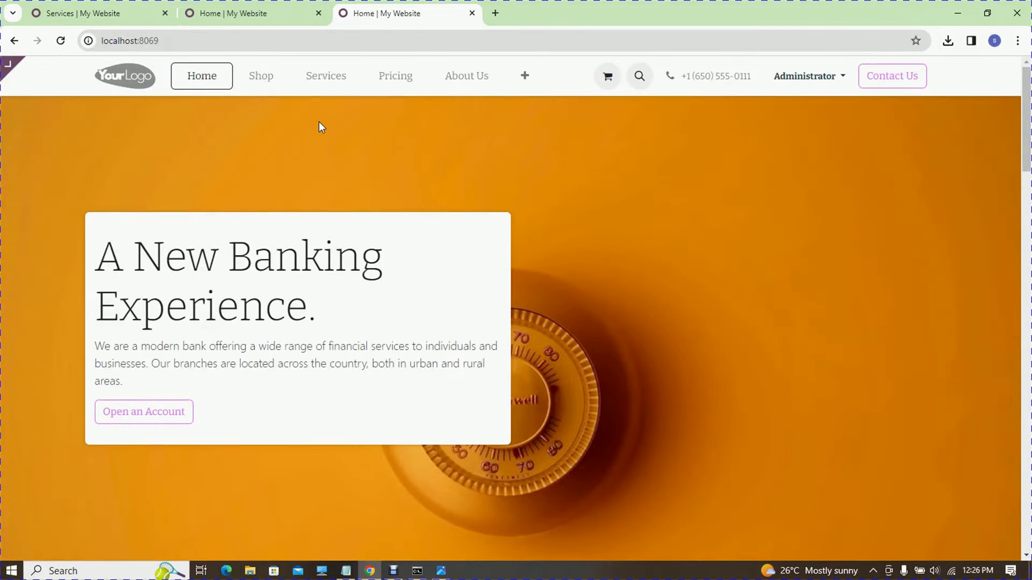
- On the other home page tab, enter edit mode and review the theme colour options
left_click(226, 7)
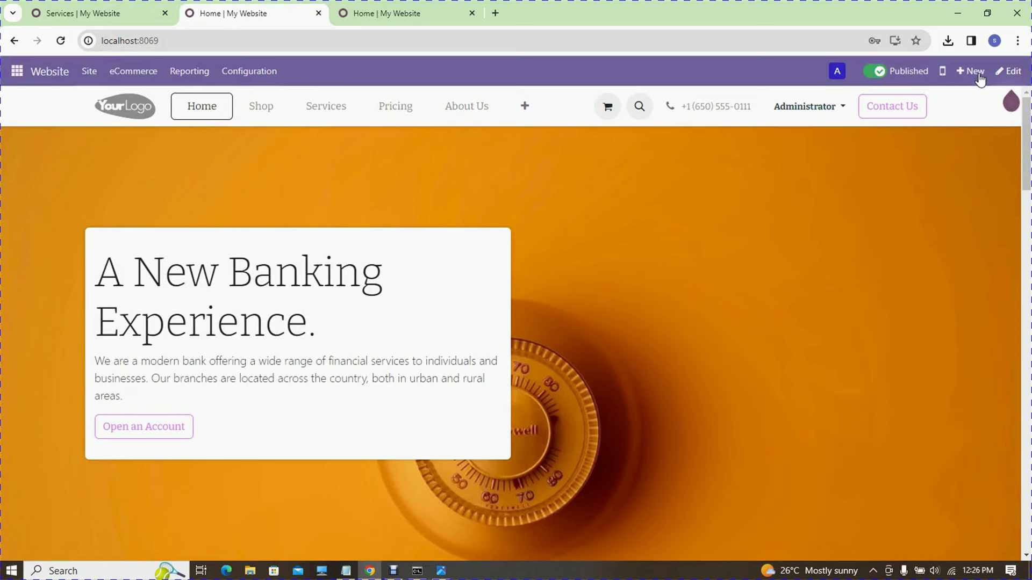
left_click(1007, 71)
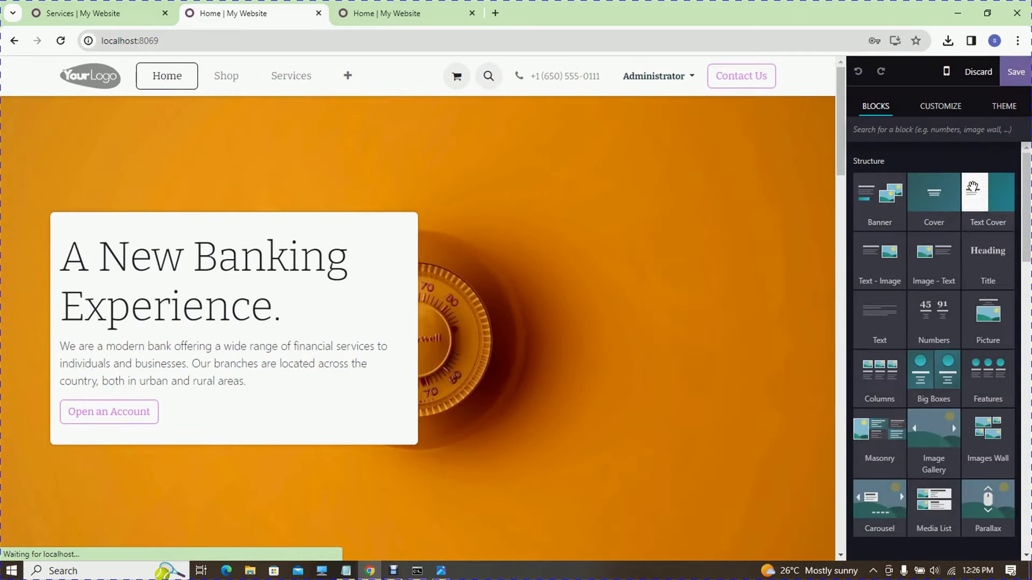
left_click(1003, 107)
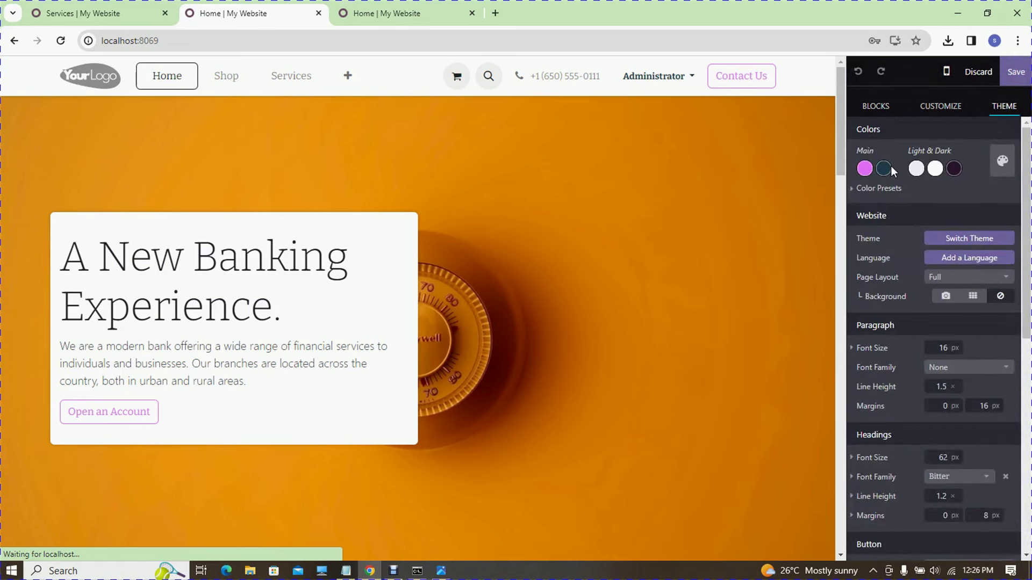
left_click(884, 170)
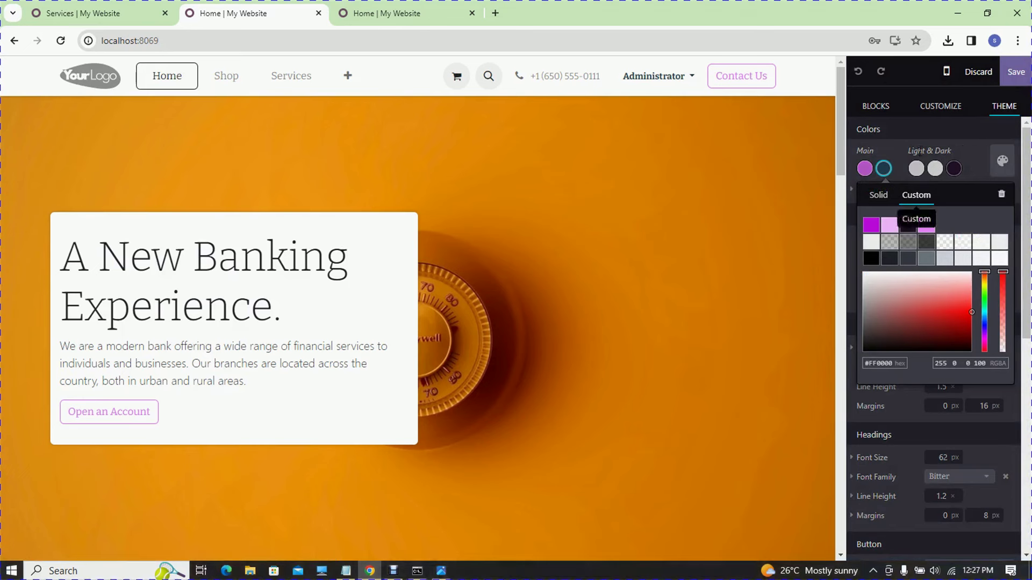
left_click(921, 111)
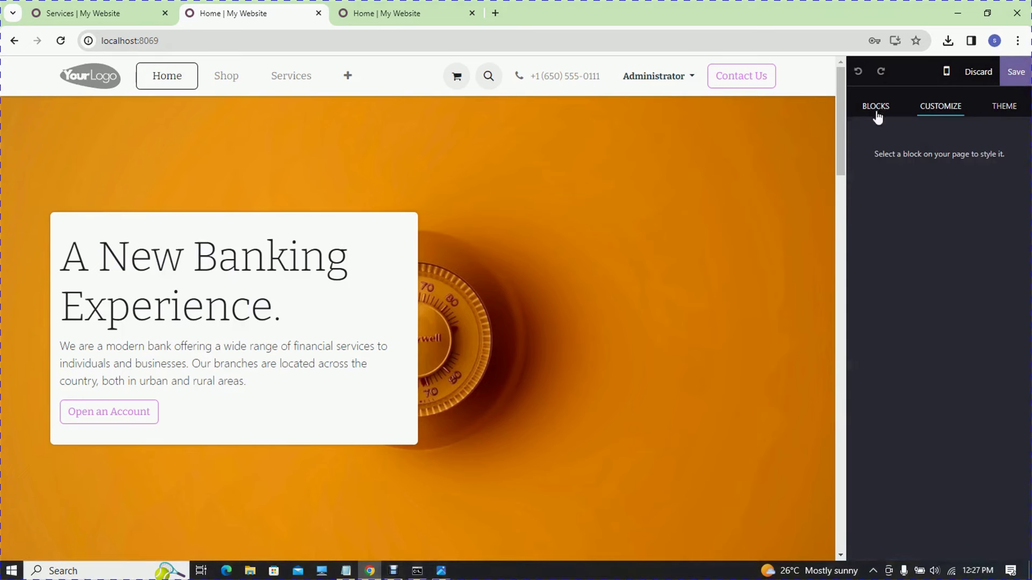
left_click(876, 110)
- Drop a Banner block and a three-column Feature section onto the home page and save
left_click_drag(880, 194, 604, 194)
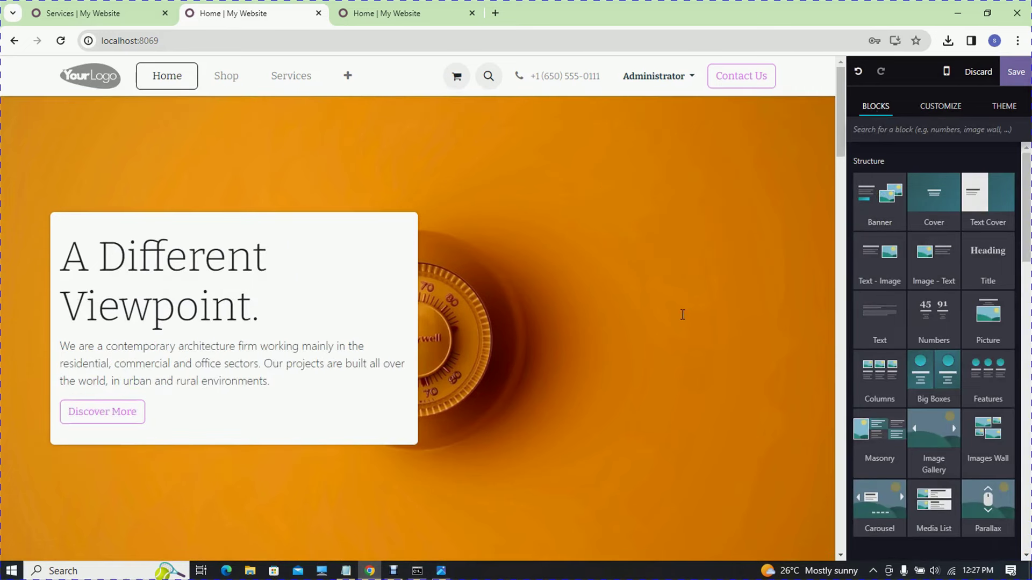
left_click_drag(880, 375, 535, 284)
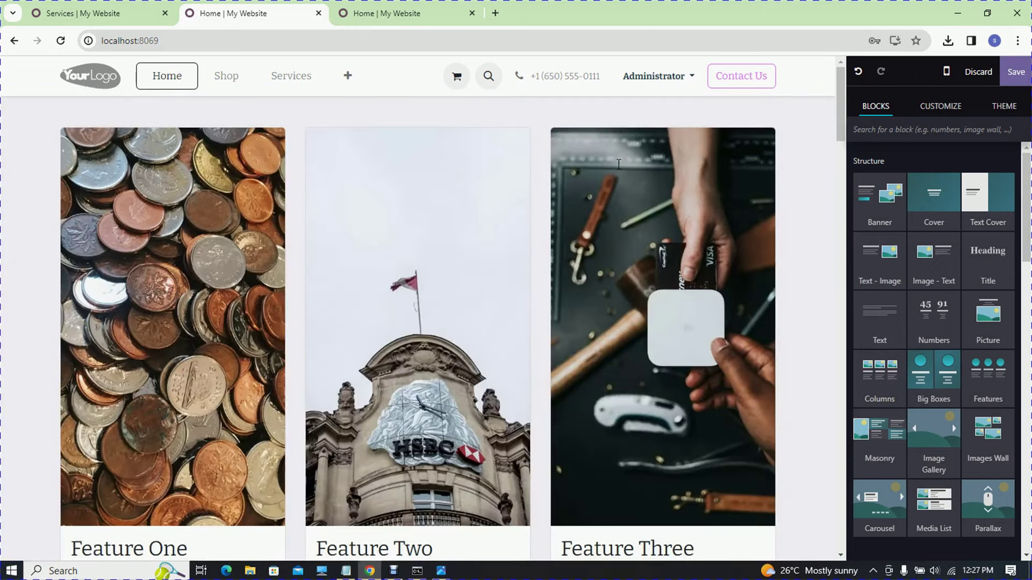
left_click(1011, 74)
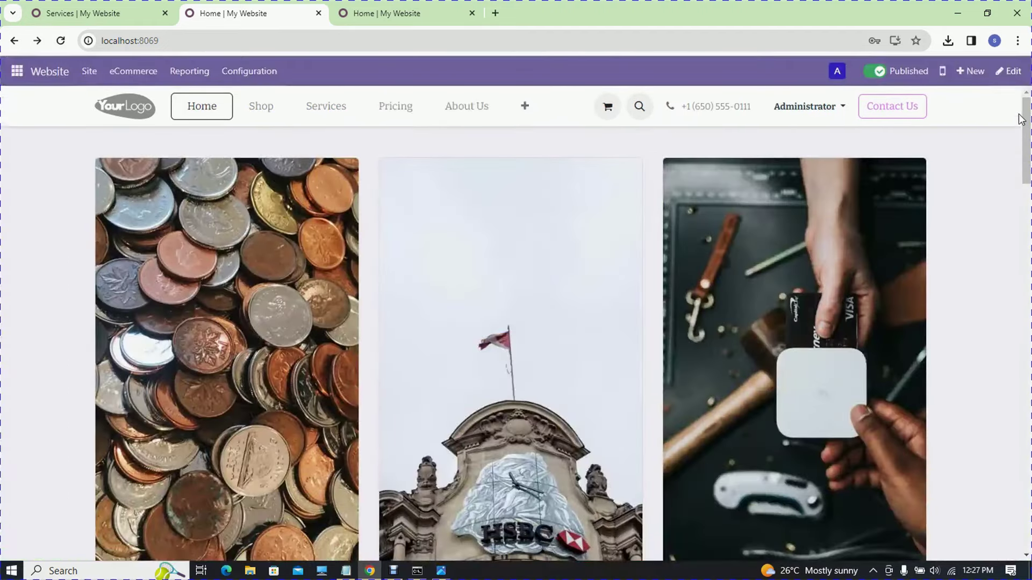
left_click_drag(1022, 120, 925, 5)
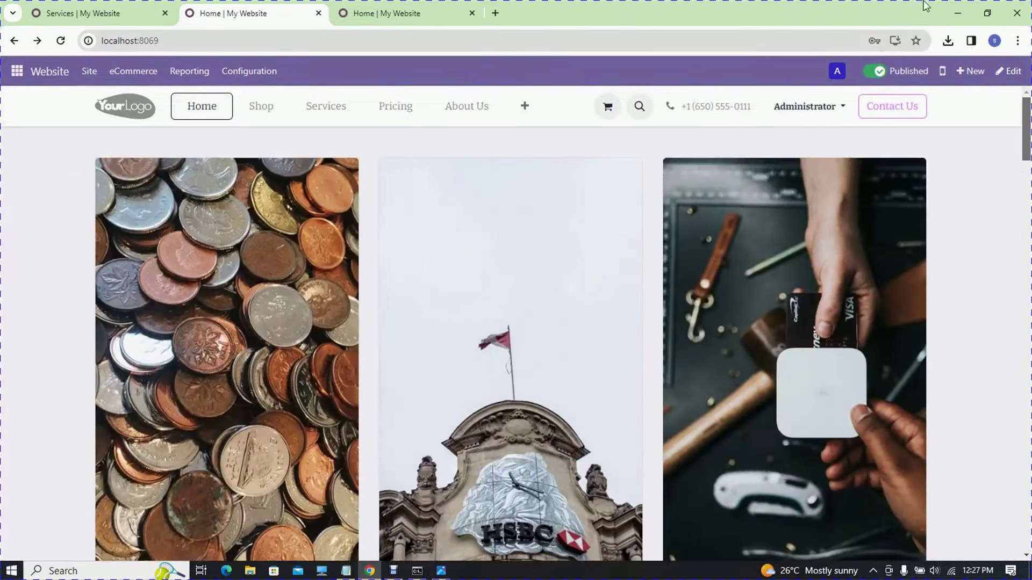
- View the USB charger in the Shop, then visit the Services page and open the account menu
left_click(271, 109)
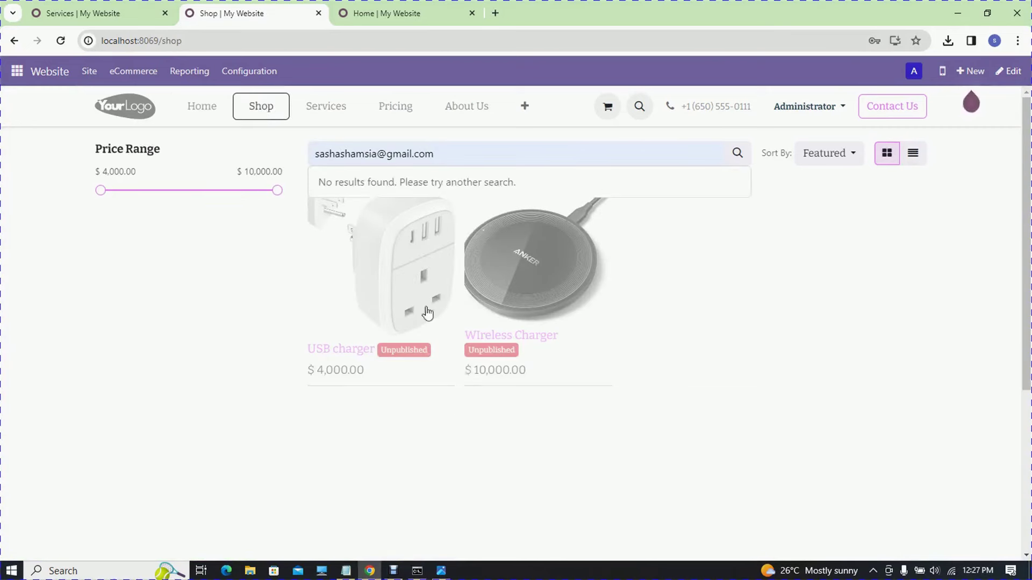
left_click(393, 257)
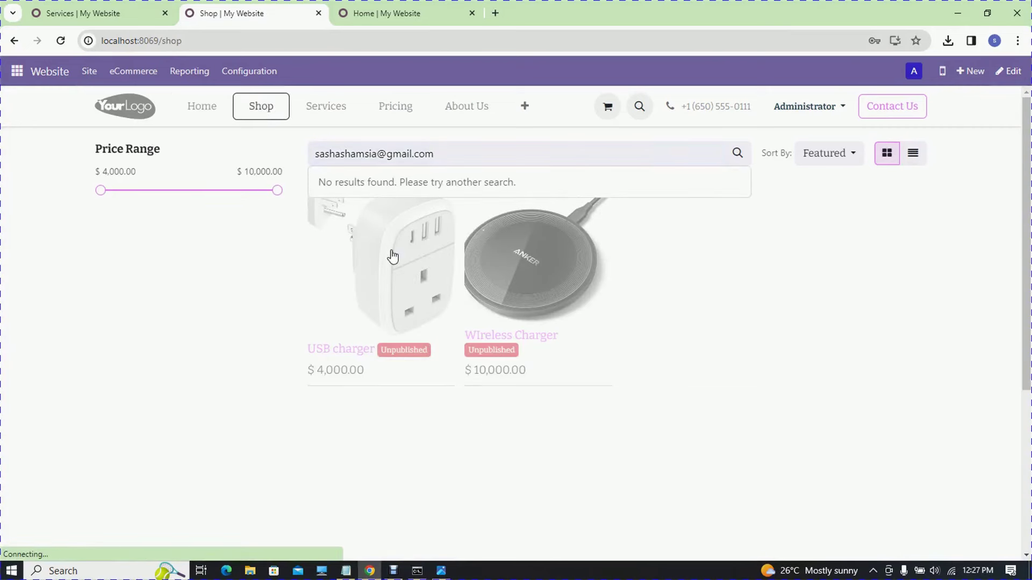
left_click(13, 40)
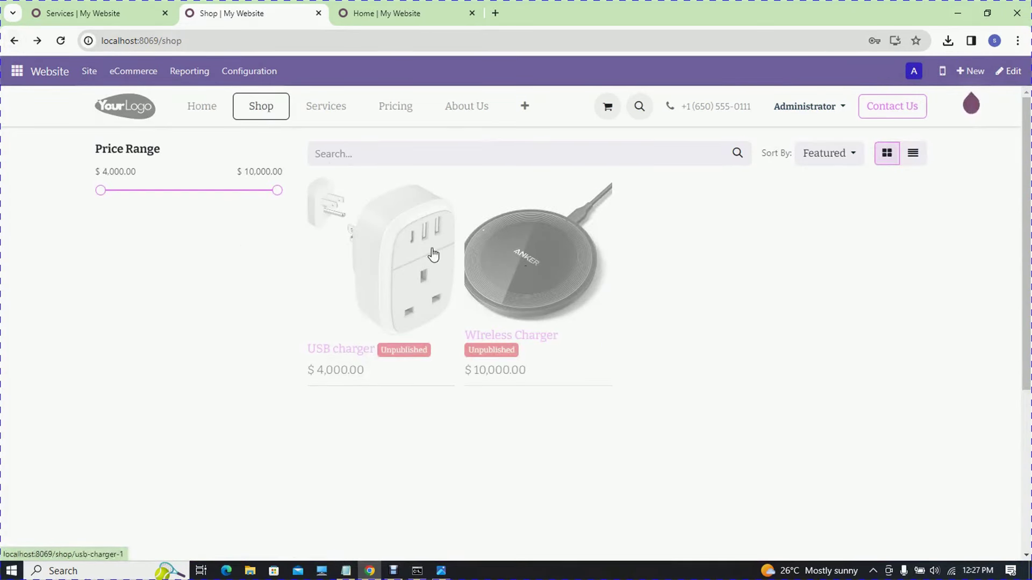
left_click(337, 113)
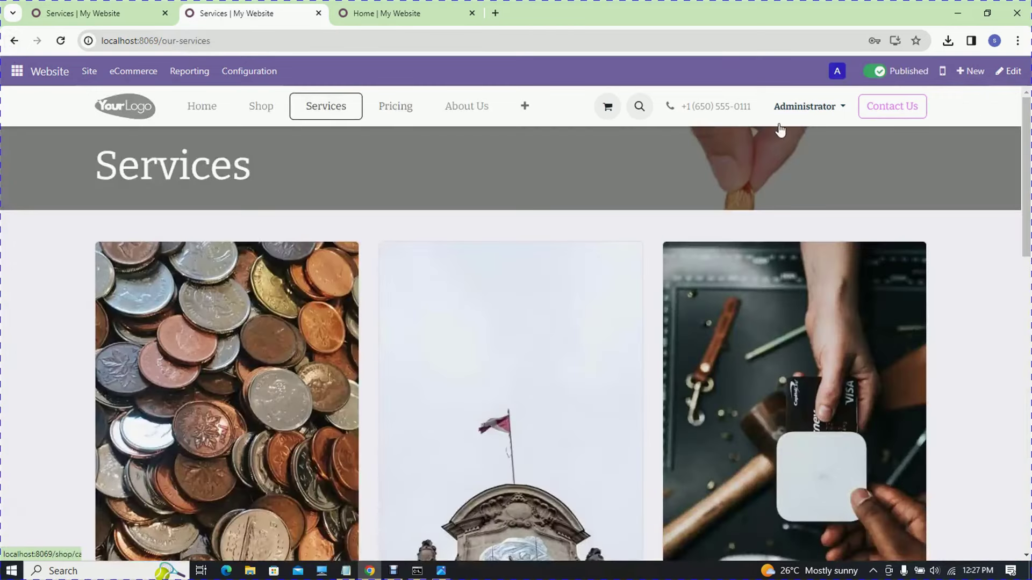
left_click(838, 74)
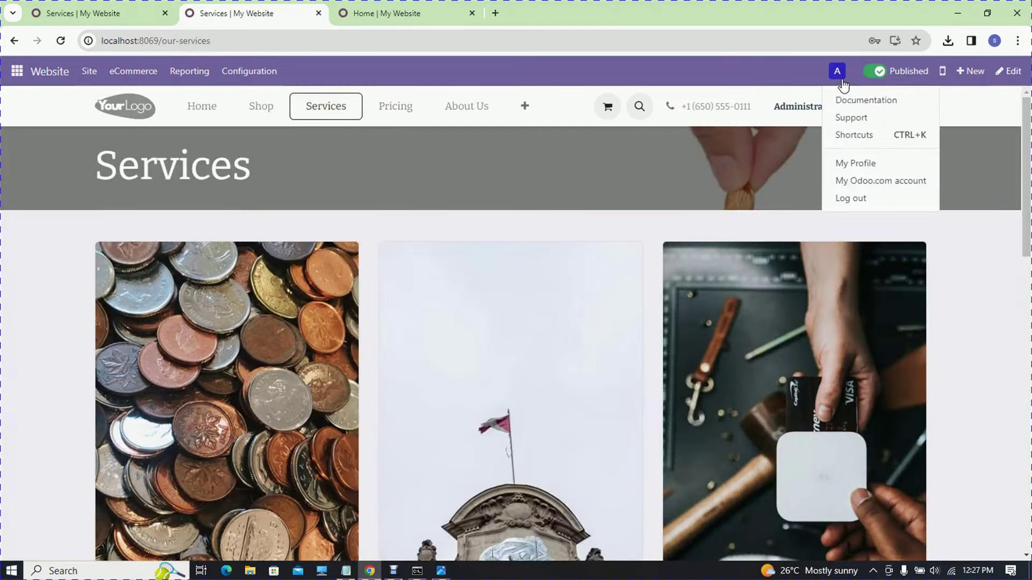
- Log out as administrator and log in as the portal customer using Chrome's saved login
left_click(863, 200)
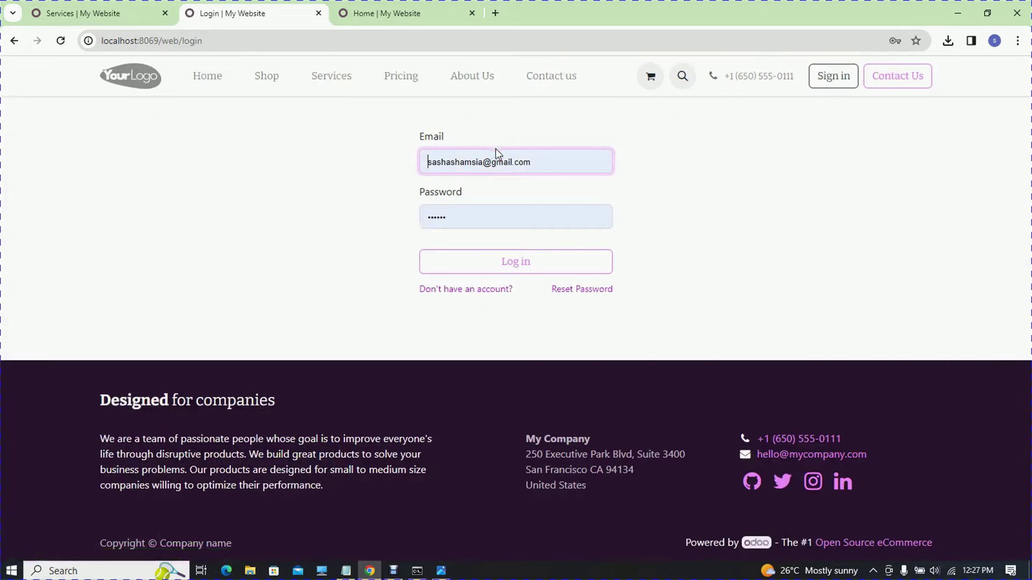
left_click(496, 151)
left_click(525, 231)
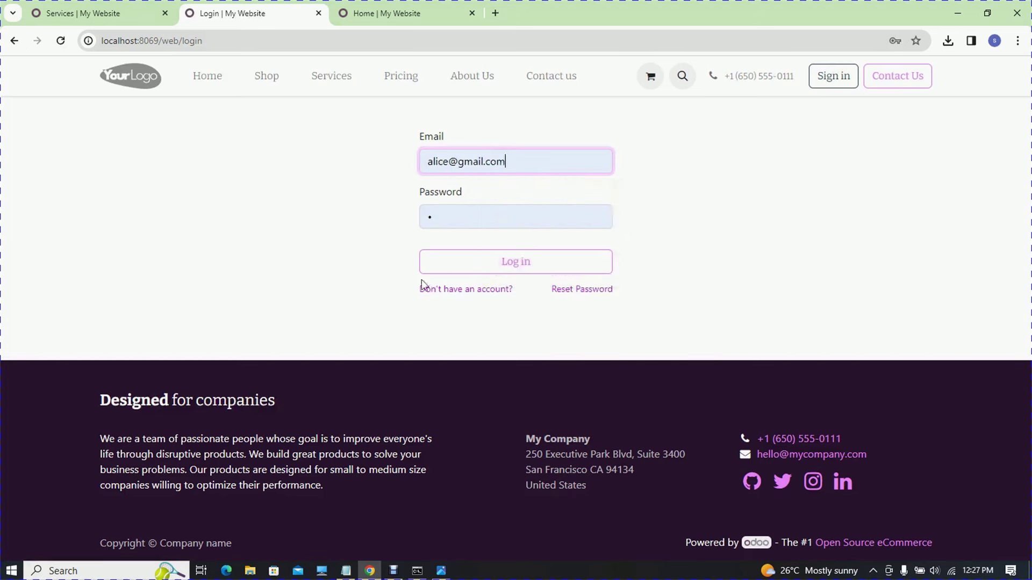
left_click(452, 269)
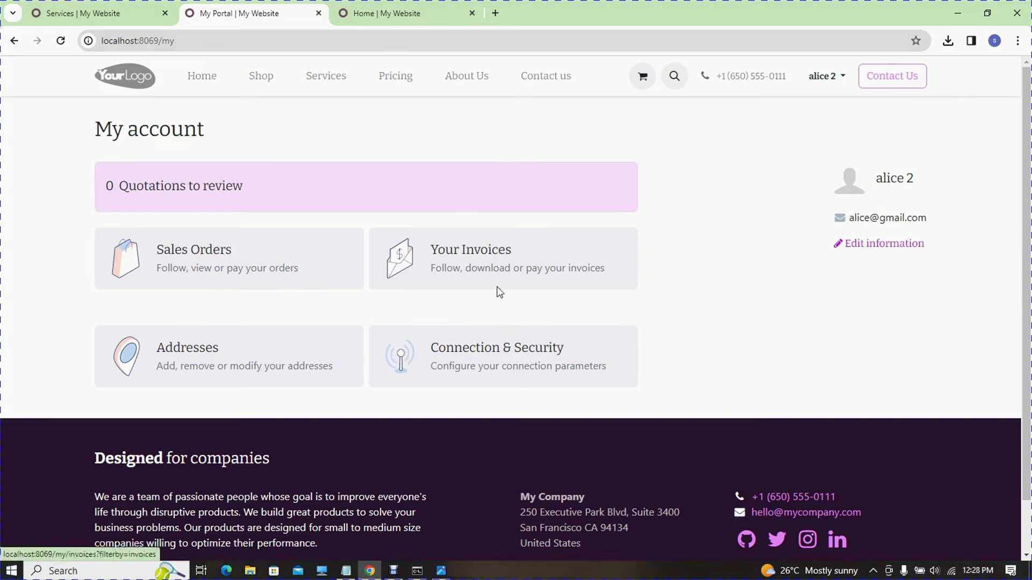
- Open sales order S00002 in the portal and post the comment 'kk' to its communication history
left_click(277, 280)
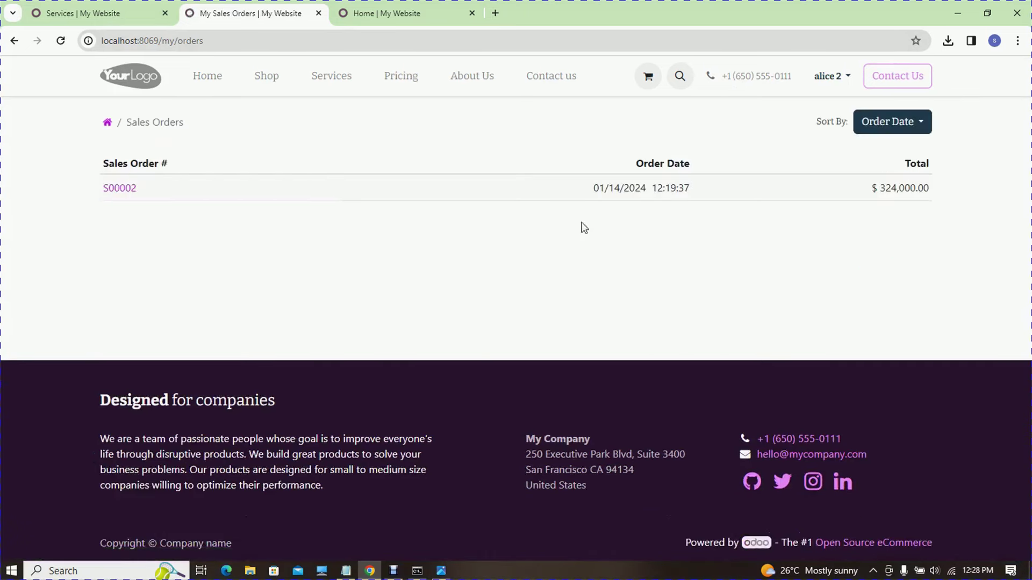
left_click(131, 197)
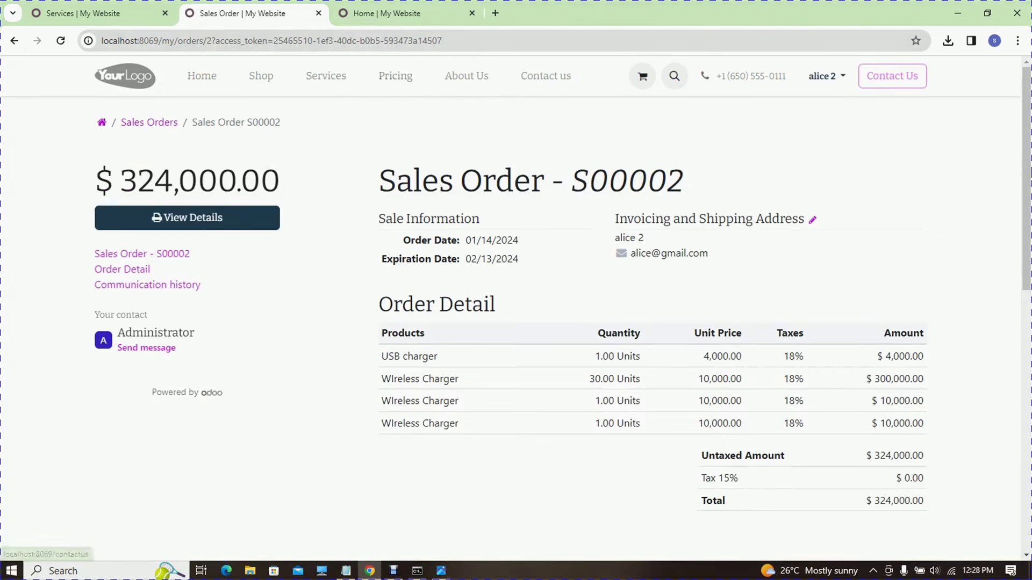
scroll(591, 301, "down", 5)
left_click_drag(1026, 321, 1028, 357)
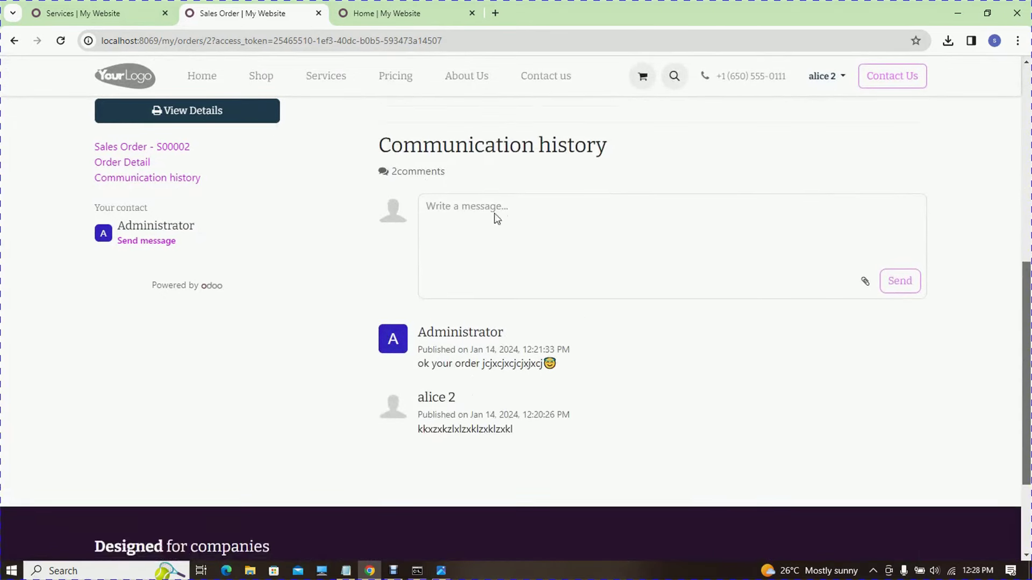
left_click(514, 252)
type("kkkckkkckc")
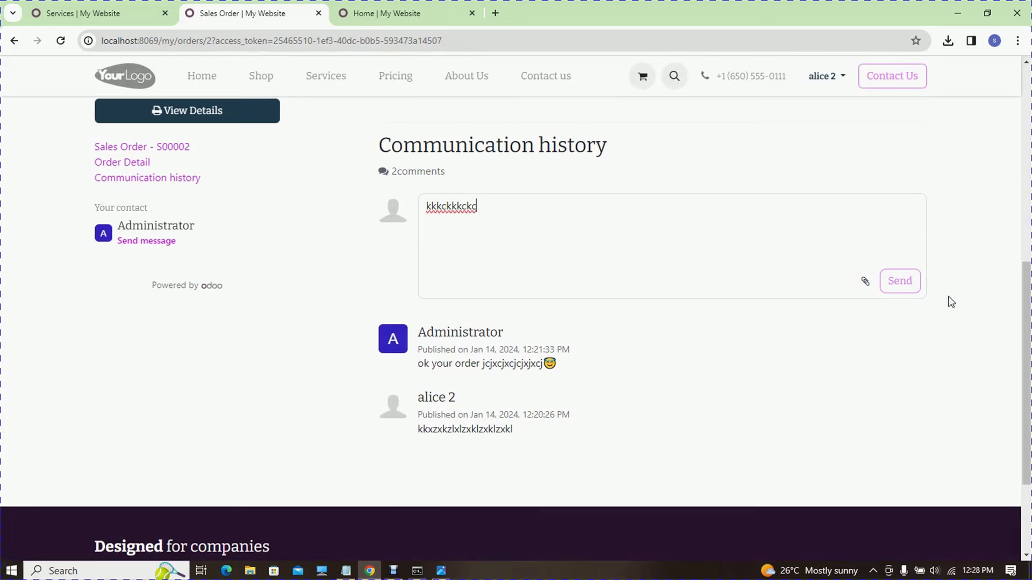
left_click(911, 289)
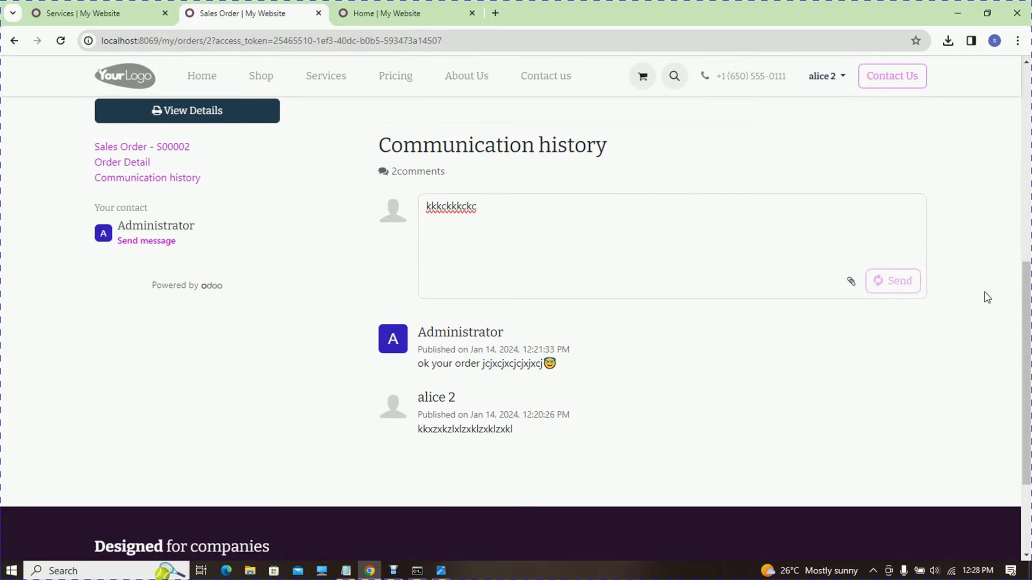
left_click_drag(1026, 324, 932, 146)
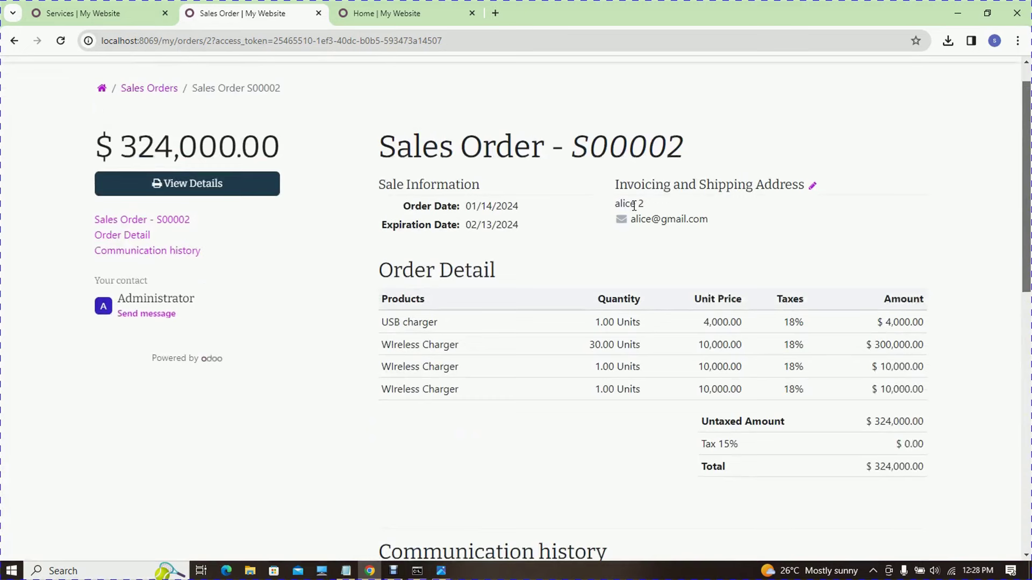
scroll(516, 312, "up", 1)
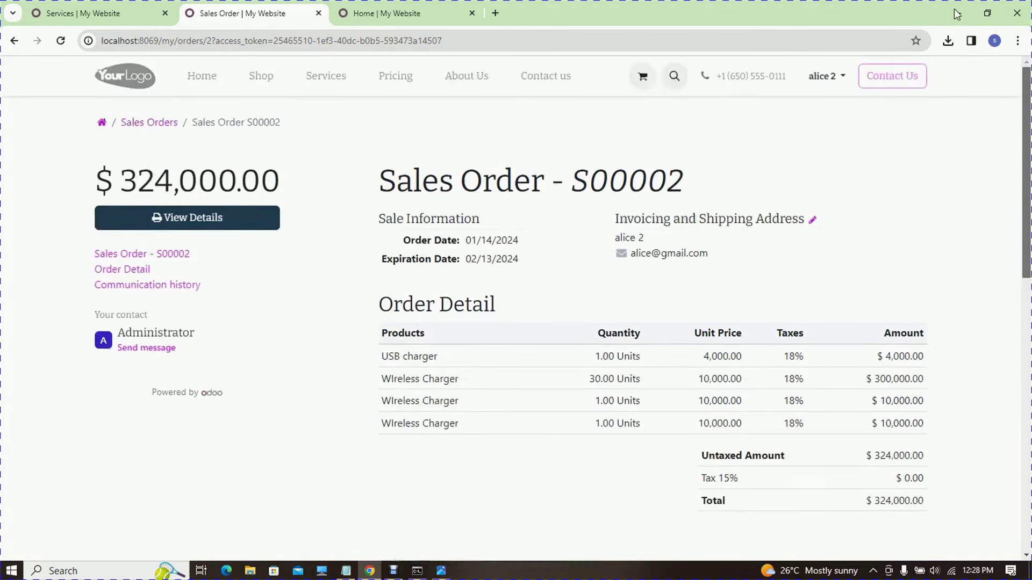
- Log the customer out of the portal and sign back in with a saved Chrome login
left_click(821, 79)
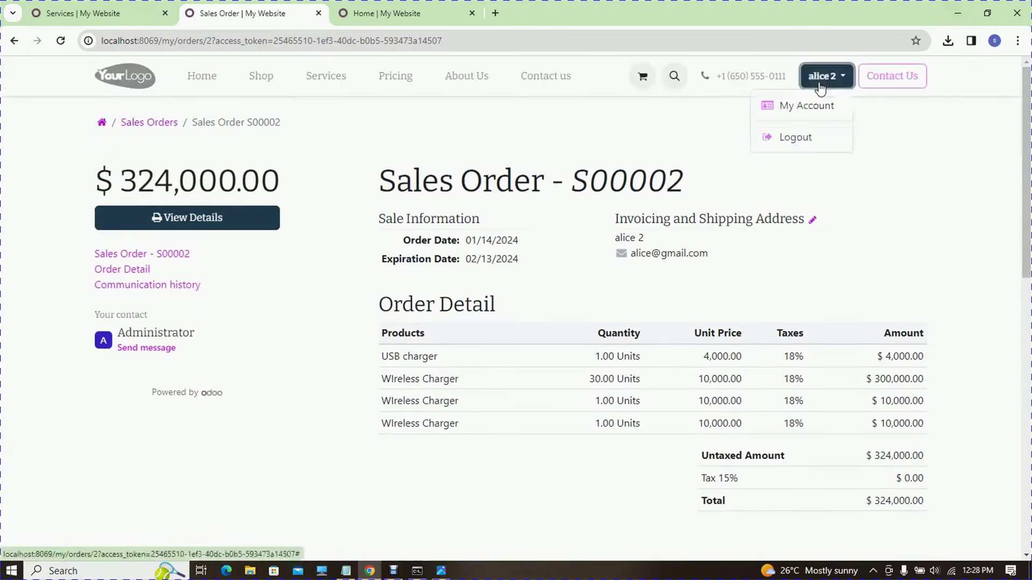
left_click(821, 138)
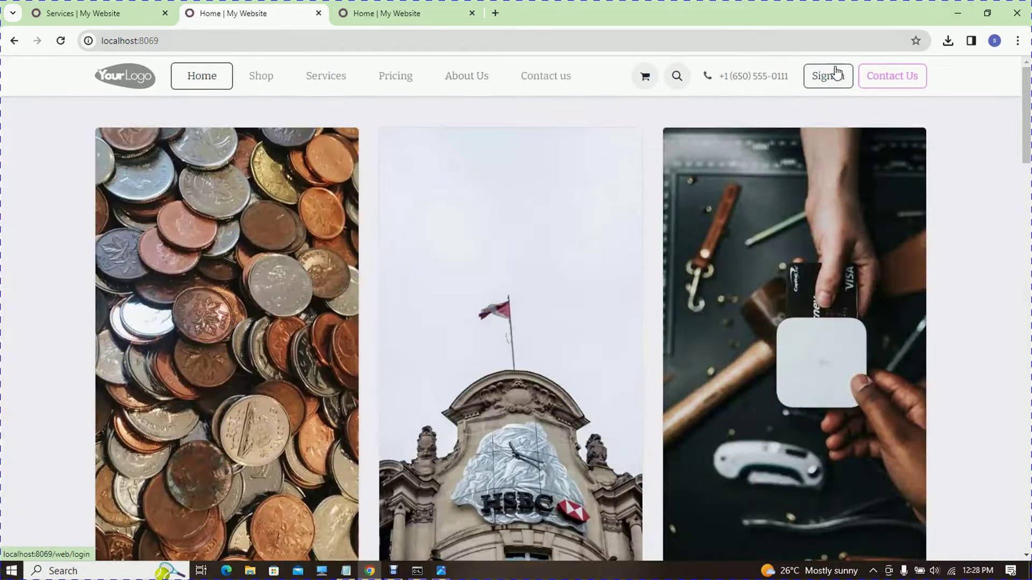
left_click(839, 76)
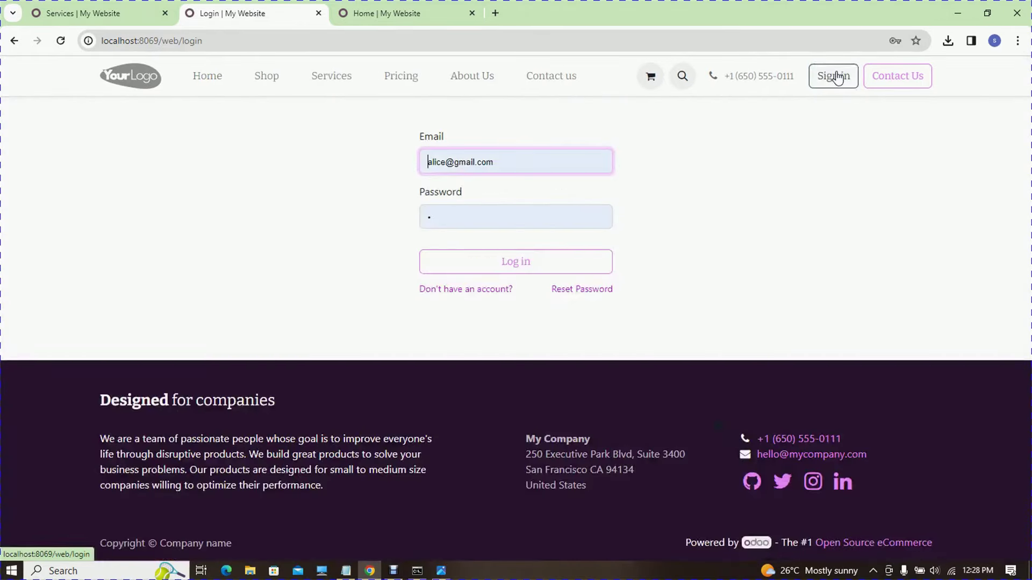
left_click(502, 162)
left_click(518, 233)
left_click(505, 263)
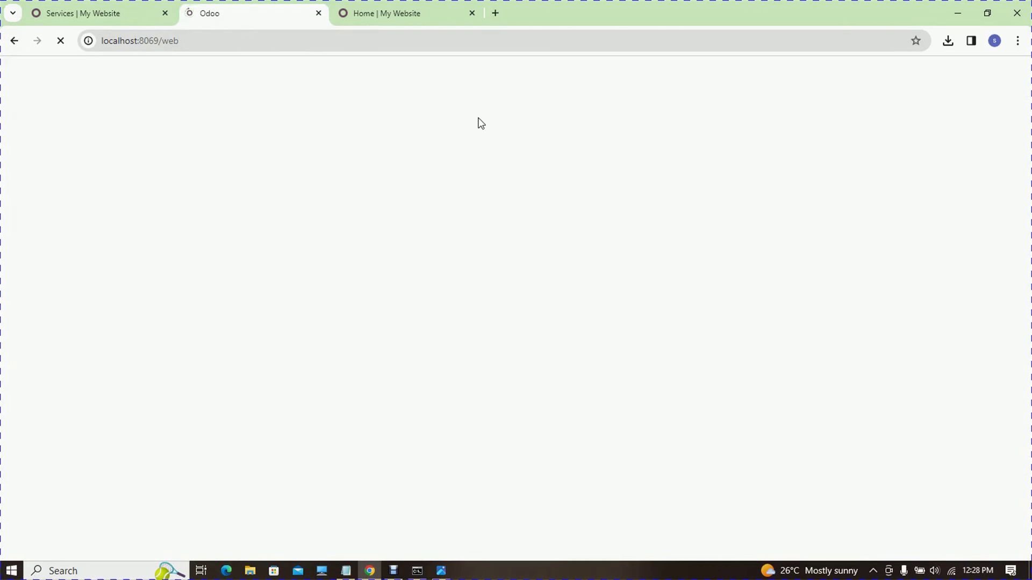
- Close the extra 'Home | My Website' tab and return to the loaded Odoo Discuss tab
left_click(380, 16)
left_click(472, 13)
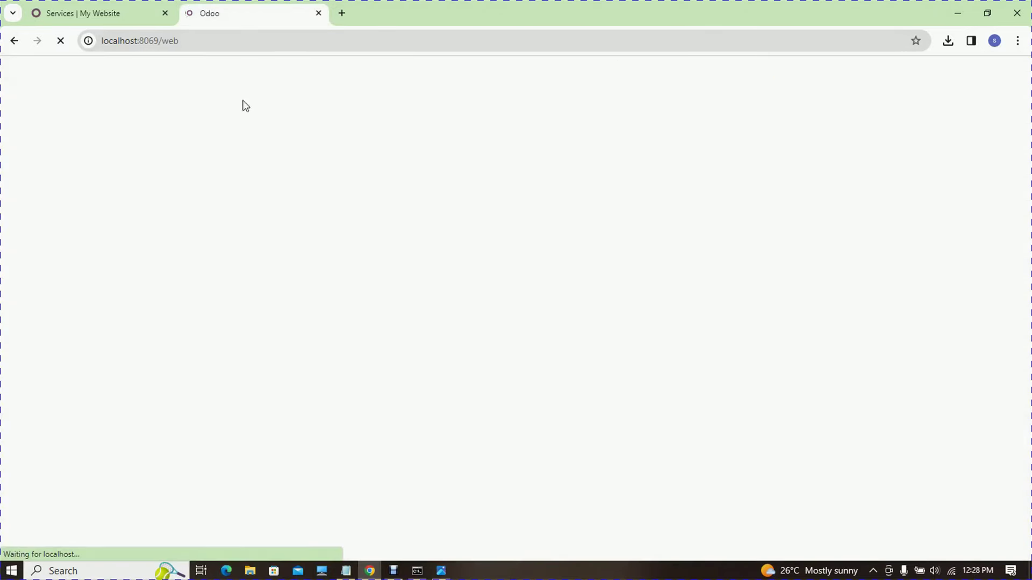
left_click(125, 5)
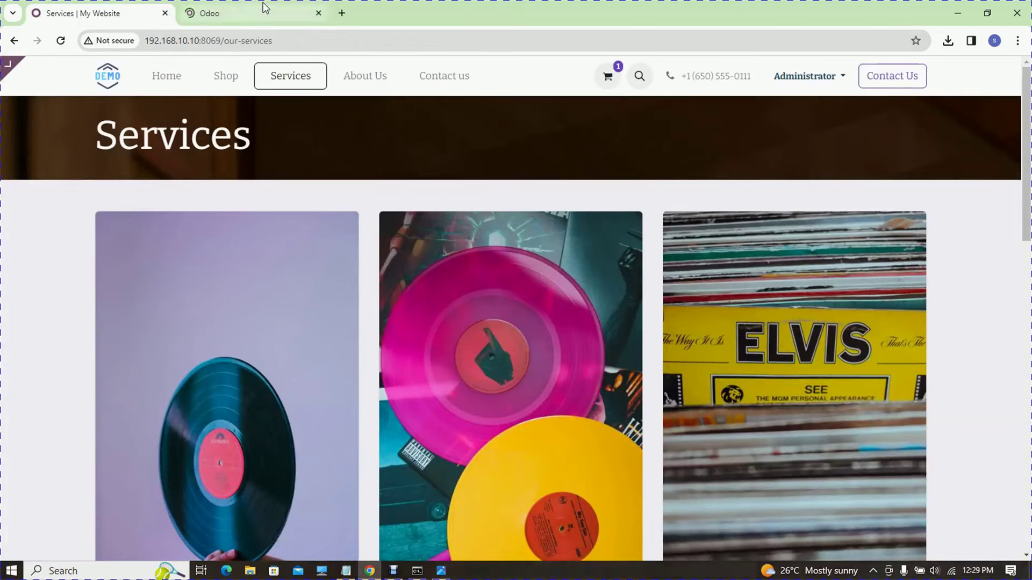
left_click(271, 5)
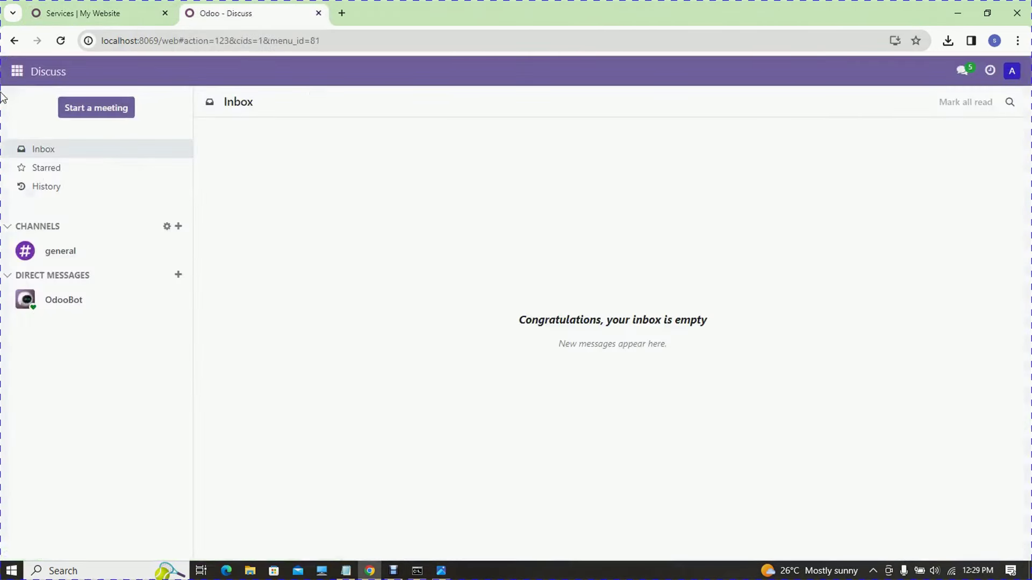
left_click(16, 72)
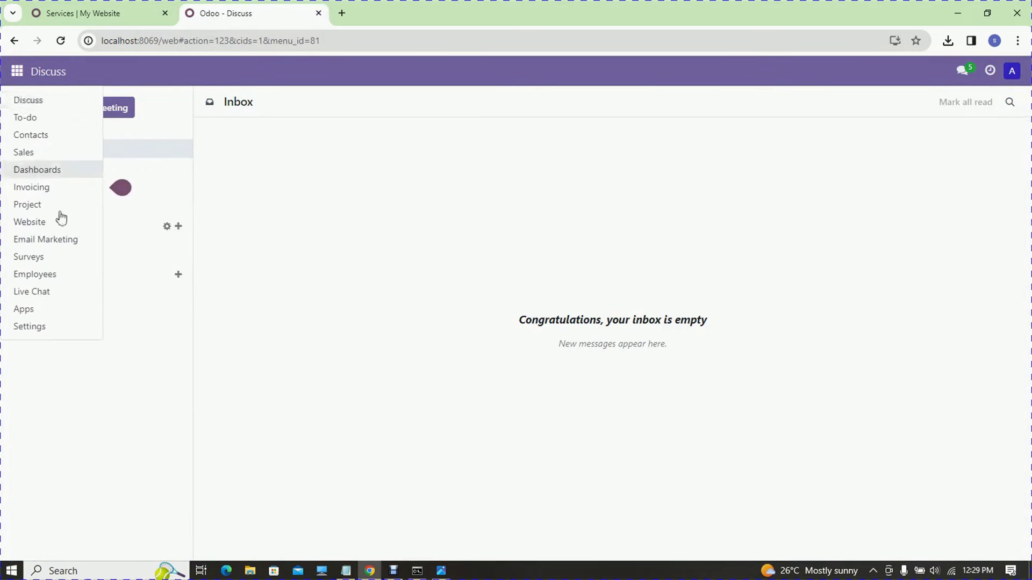
- After a glance at Sales, activate Inventory from the Apps page and bring Notepad forward
left_click(45, 155)
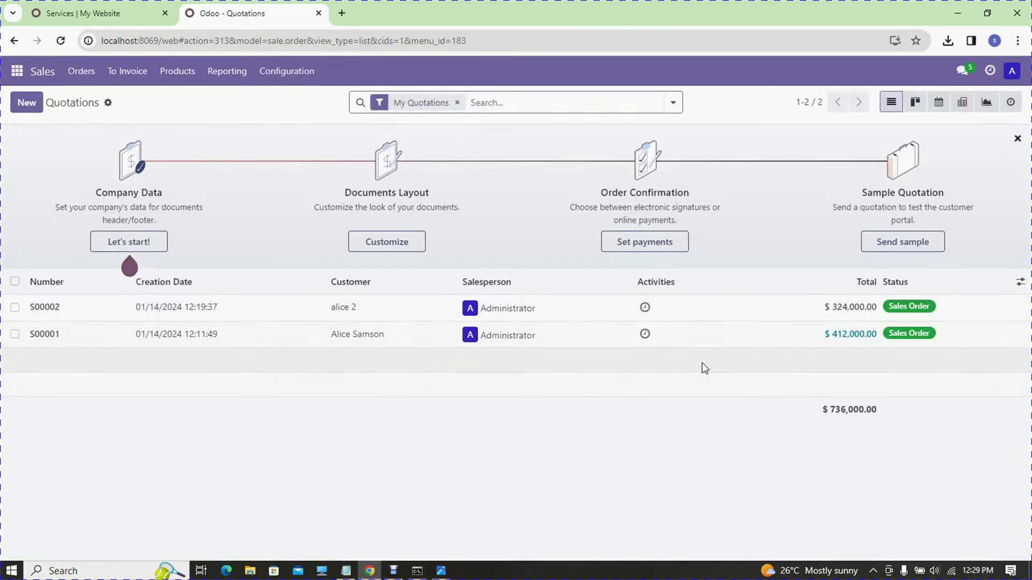
left_click(81, 71)
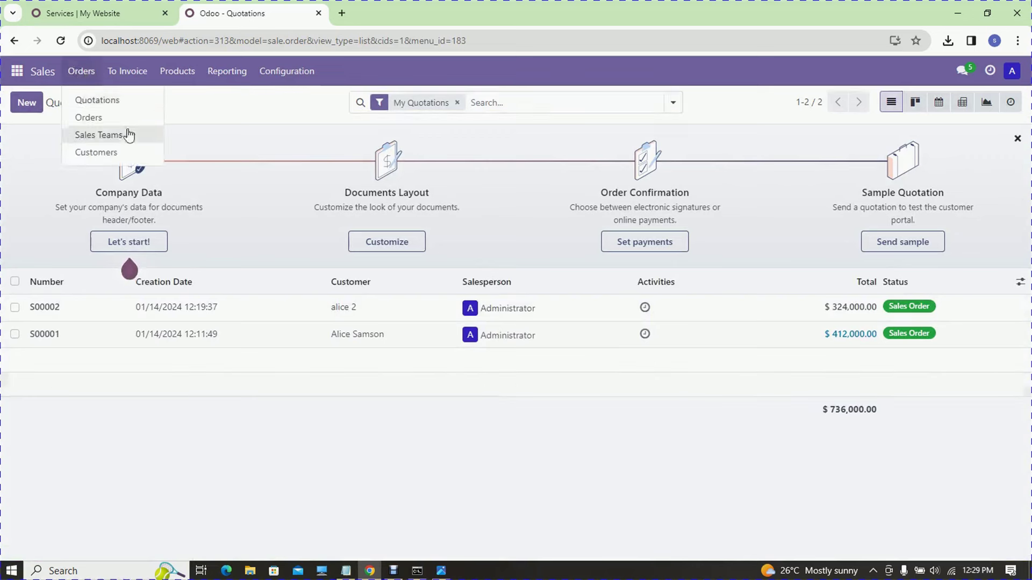
left_click(24, 71)
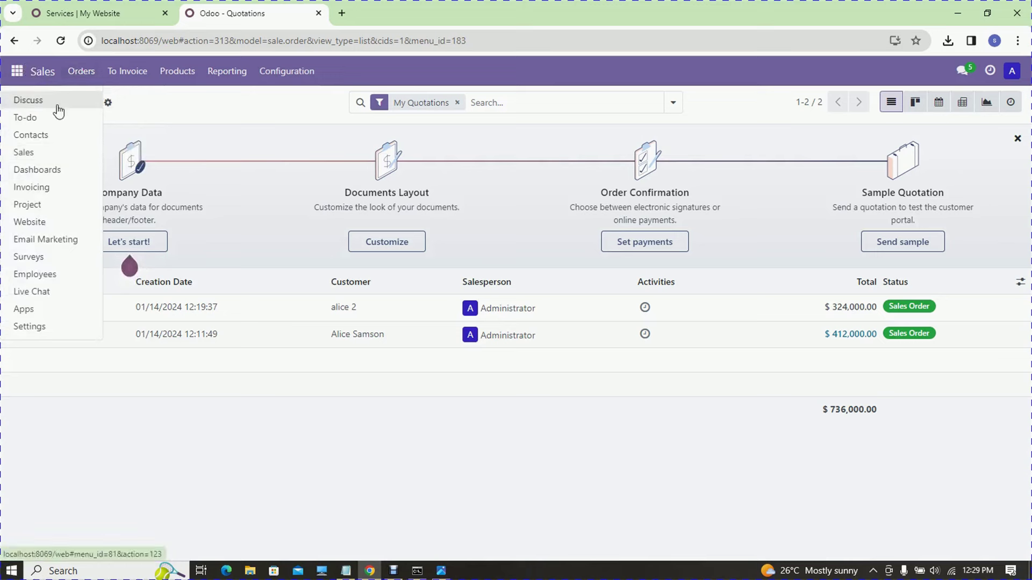
left_click(52, 320)
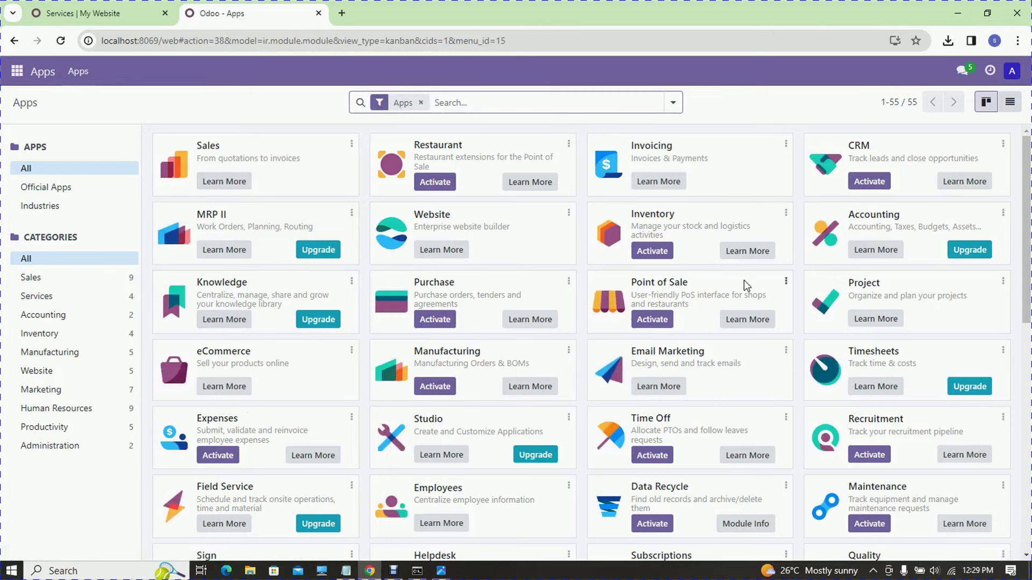
left_click(662, 252)
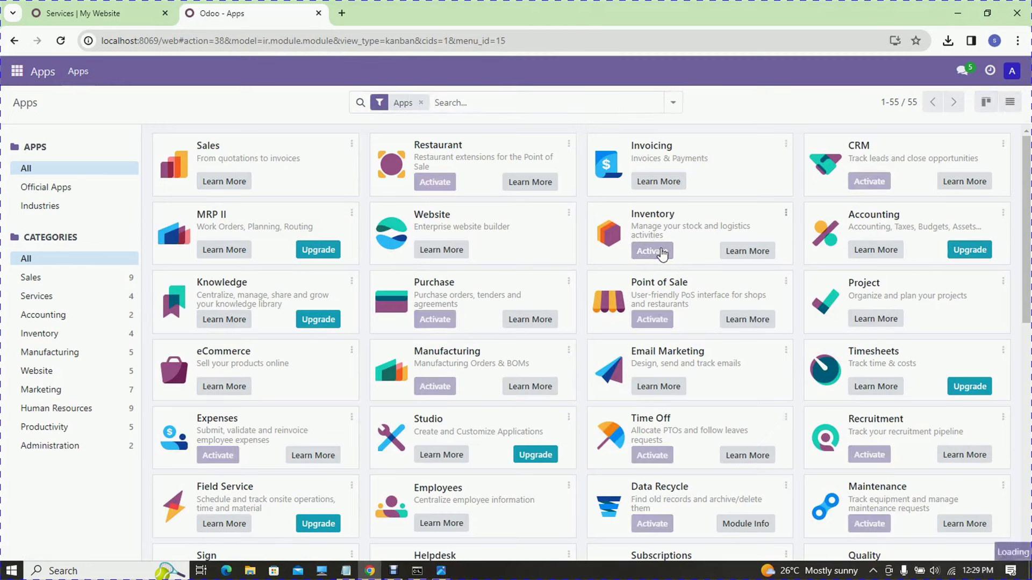
left_click(347, 571)
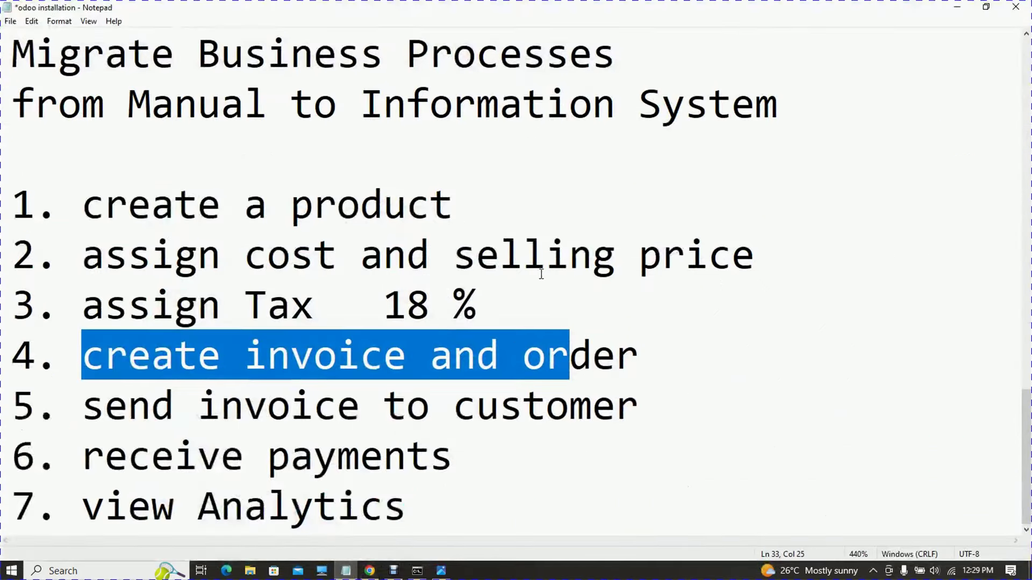
- Renumber the notes heading from EPISODE 2 to EPISODE 3
left_click_drag(1023, 459, 1025, 326)
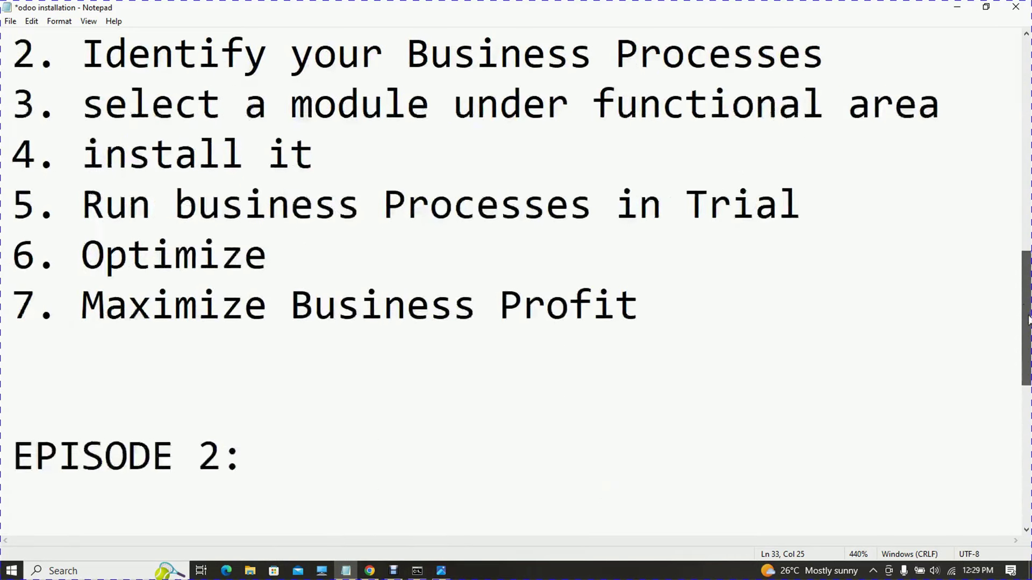
left_click(215, 459)
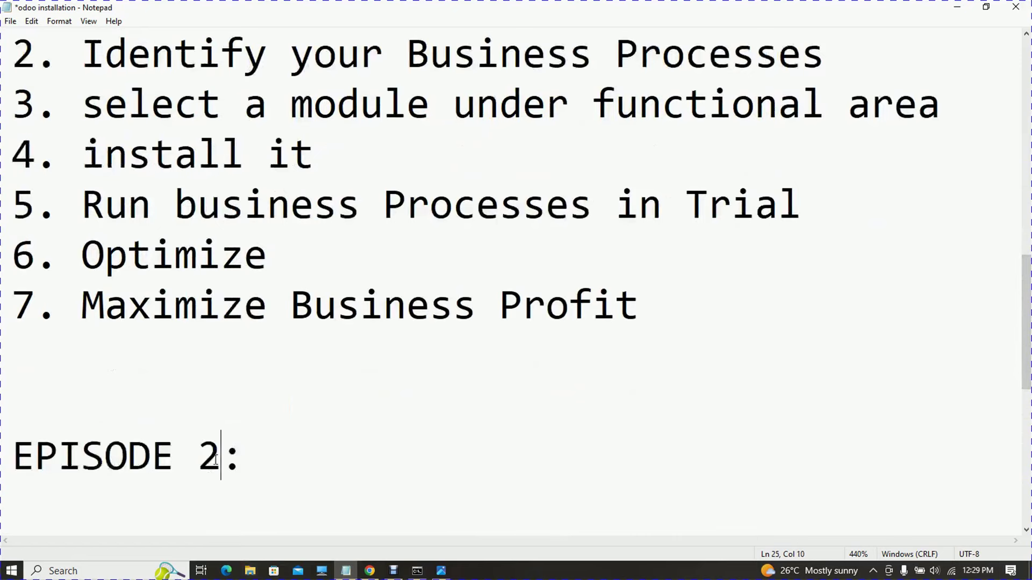
key("BackSpace")
type("3")
left_click_drag(1025, 321, 1025, 296)
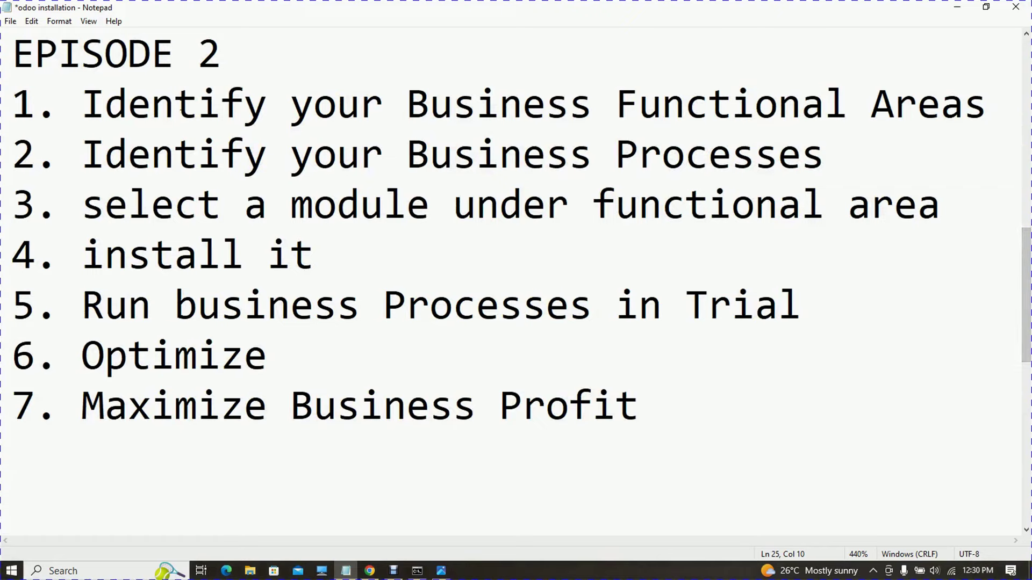
- Highlight key phrases in steps 2 to 6 of the migration plan in Notepad
left_click(376, 572)
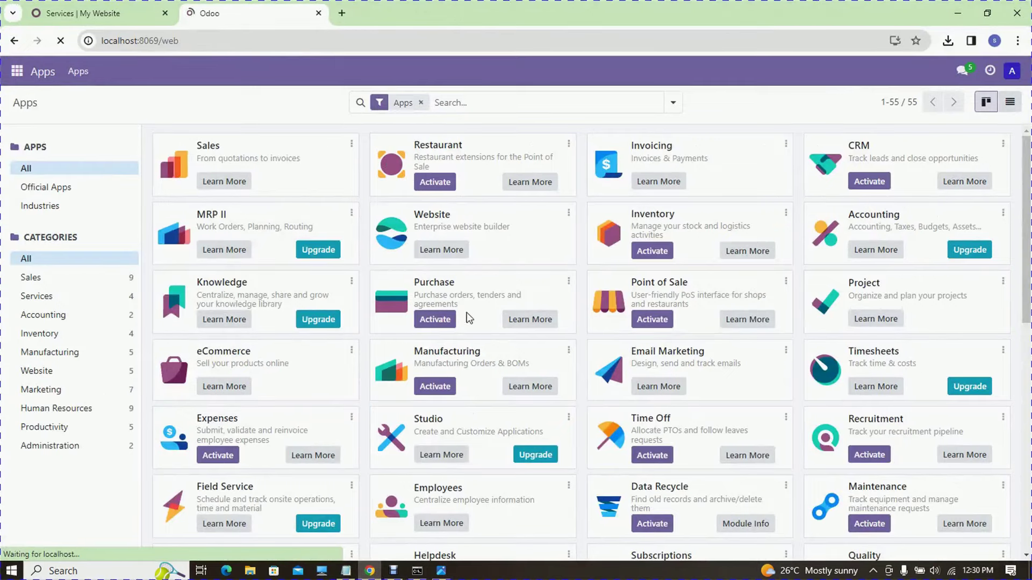
left_click(957, 13)
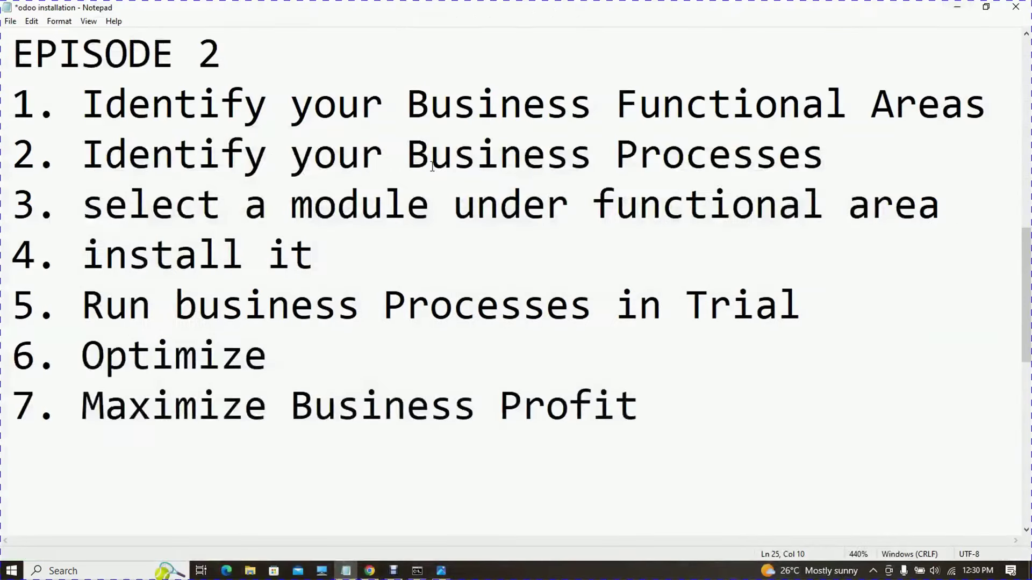
left_click_drag(990, 106, 293, 156)
left_click_drag(709, 156, 520, 157)
left_click_drag(430, 207, 635, 213)
left_click_drag(317, 257, 235, 263)
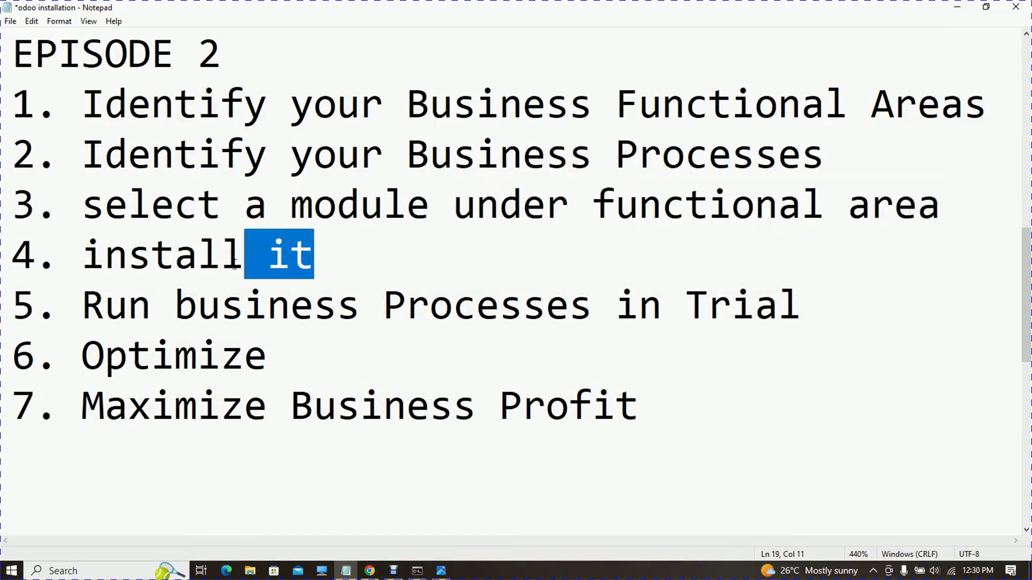
left_click_drag(175, 306, 527, 310)
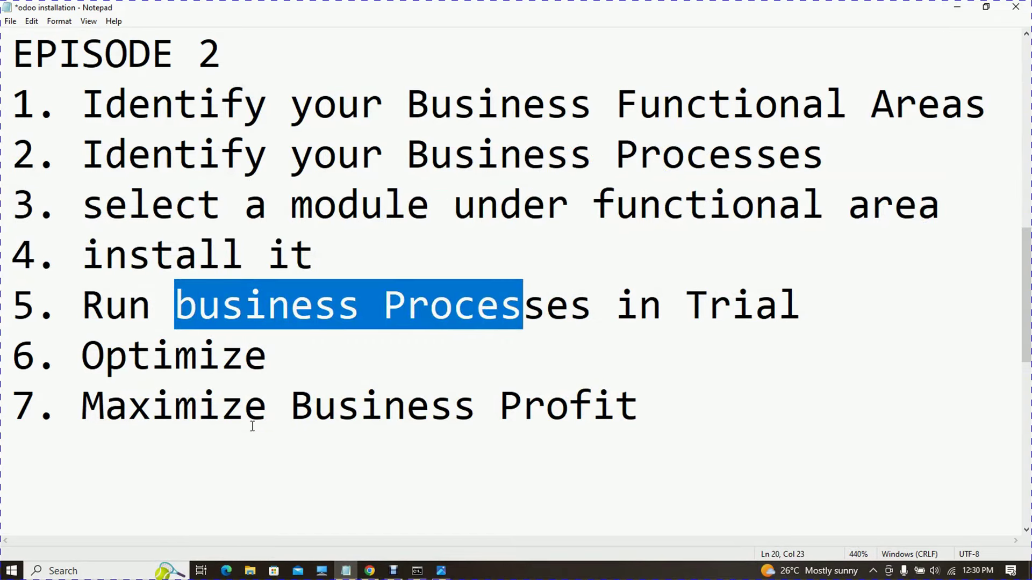
left_click_drag(313, 352, 221, 356)
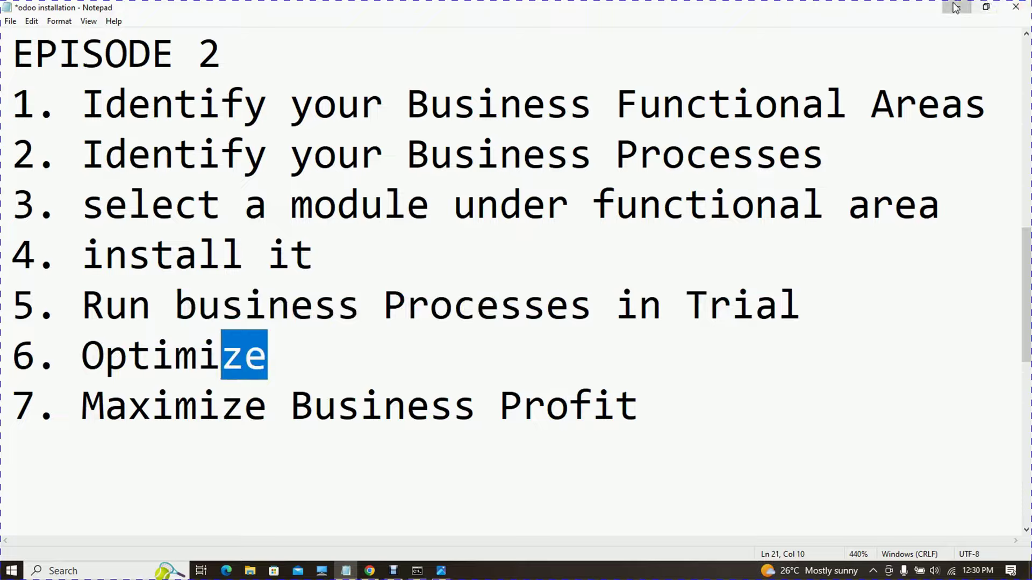
- Minimize Notepad and bring the Odoo browser window back to the front
left_click(955, 7)
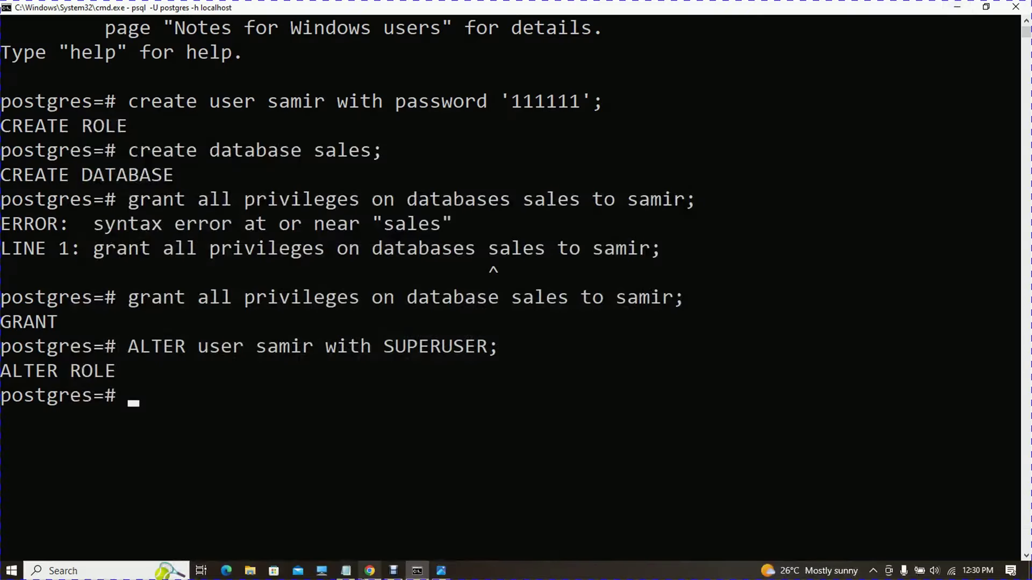
left_click(370, 571)
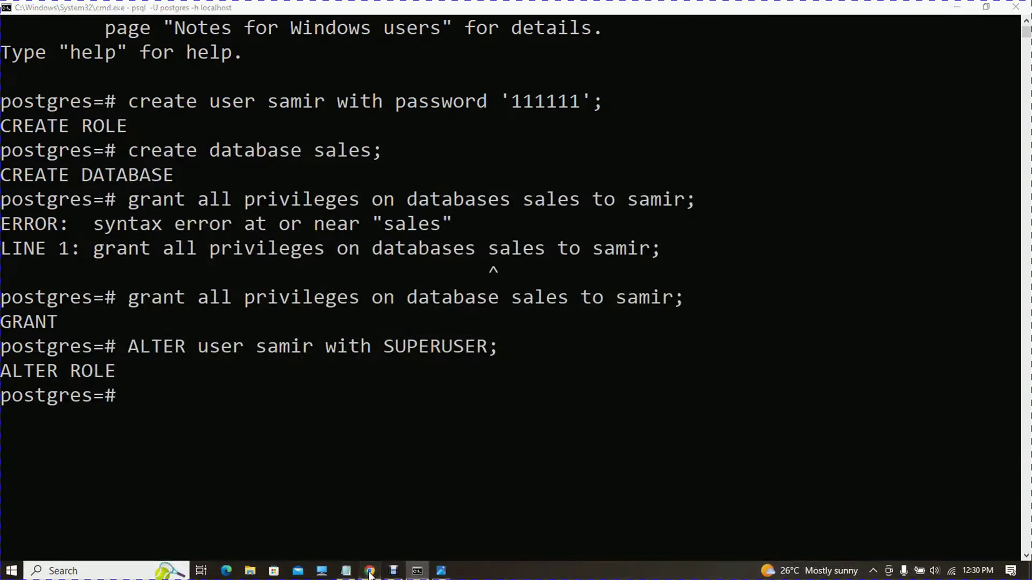
left_click(370, 571)
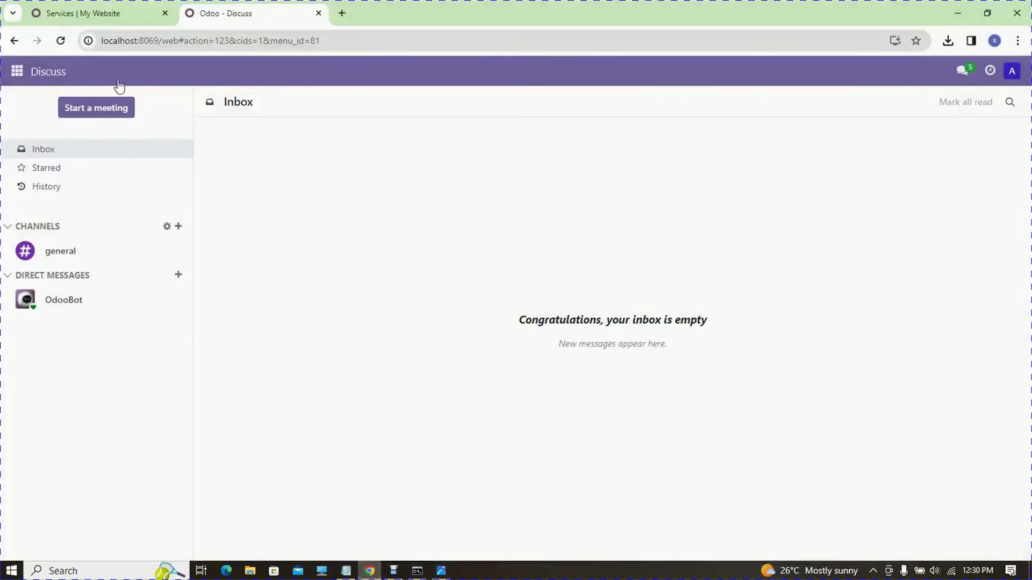
- Open Inventory from the apps grid and go to Products > Products, listing USB charger and Wireless Charger
left_click(17, 71)
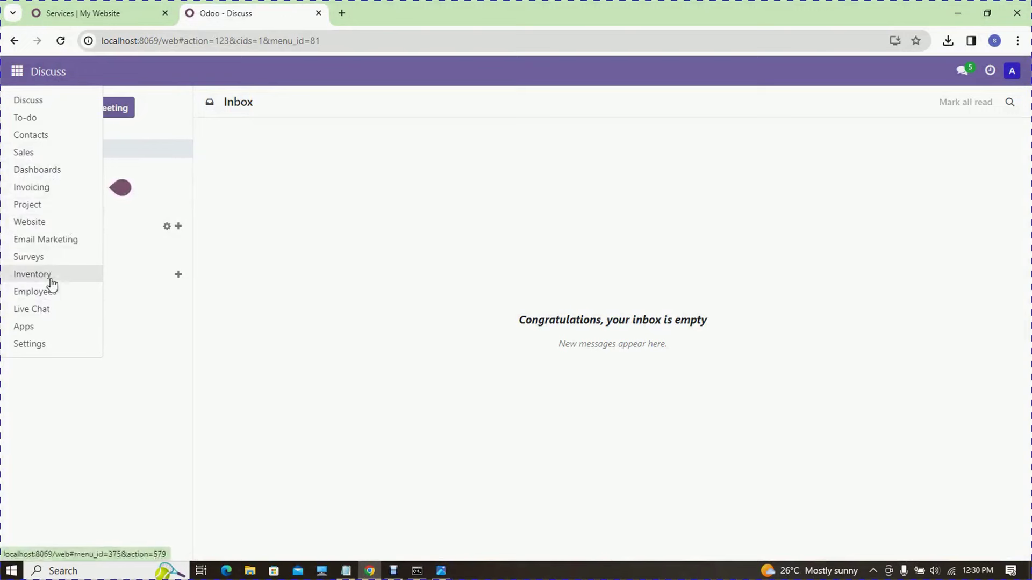
left_click(17, 71)
left_click(16, 71)
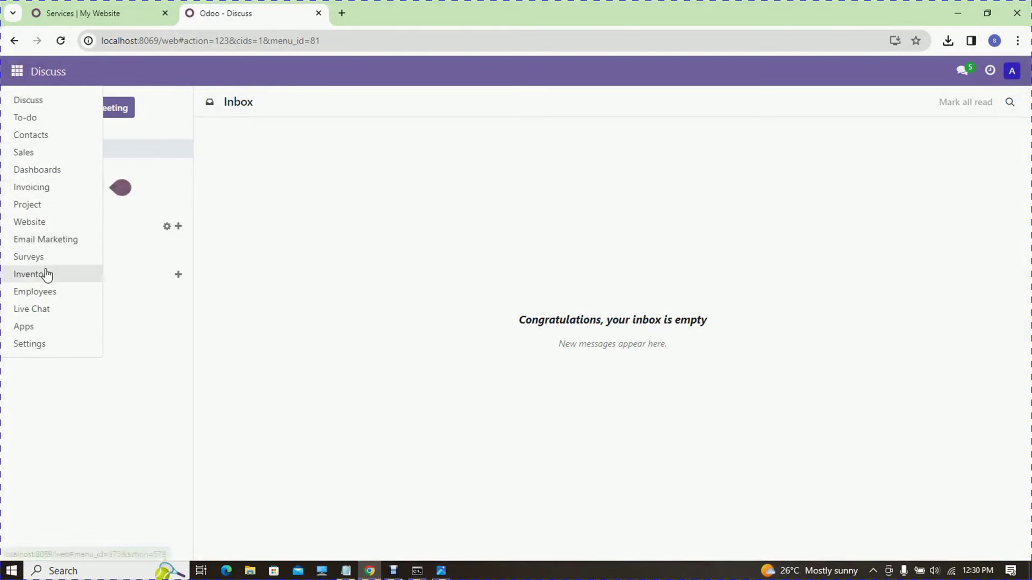
left_click(49, 275)
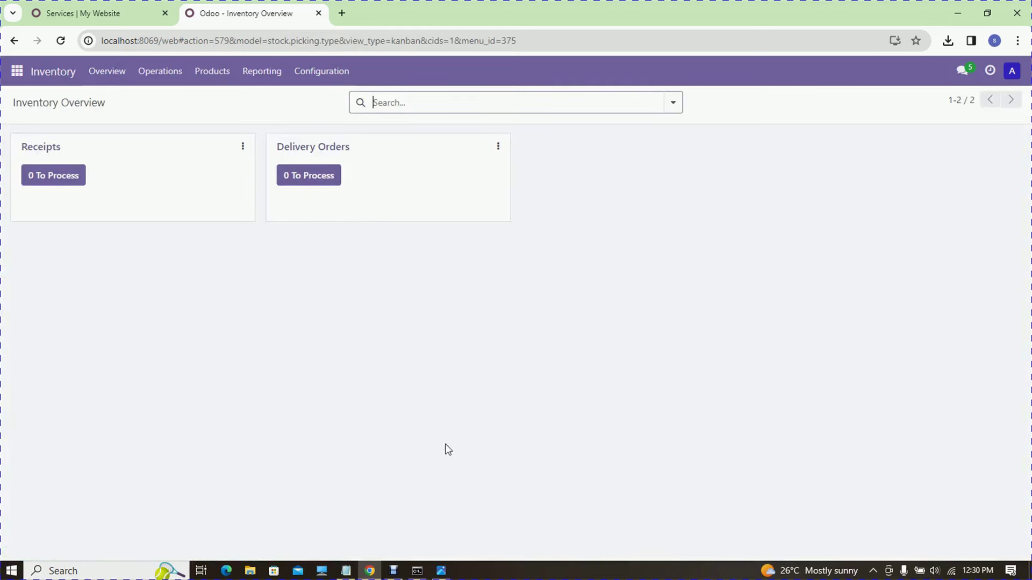
left_click(348, 572)
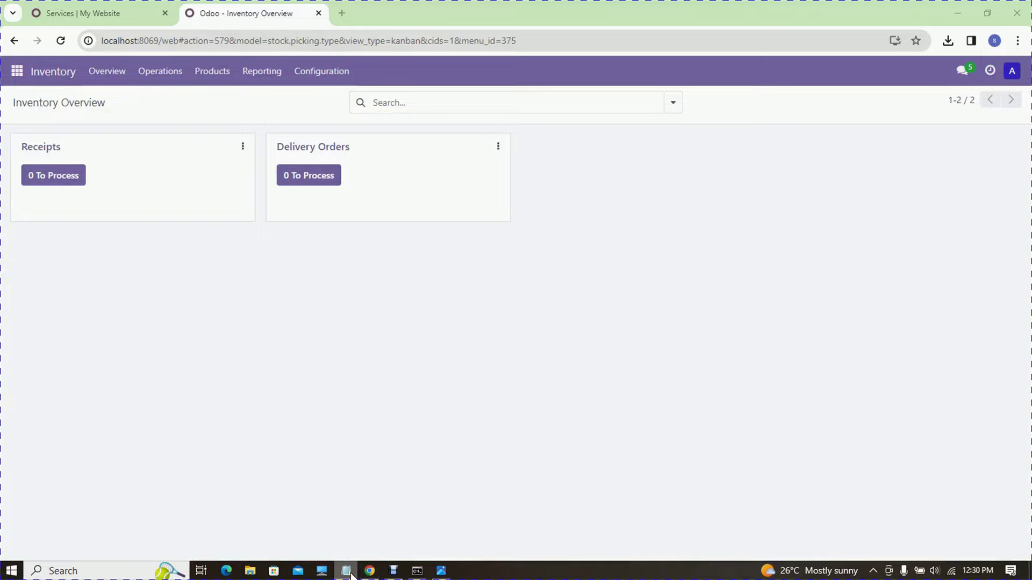
left_click(351, 574)
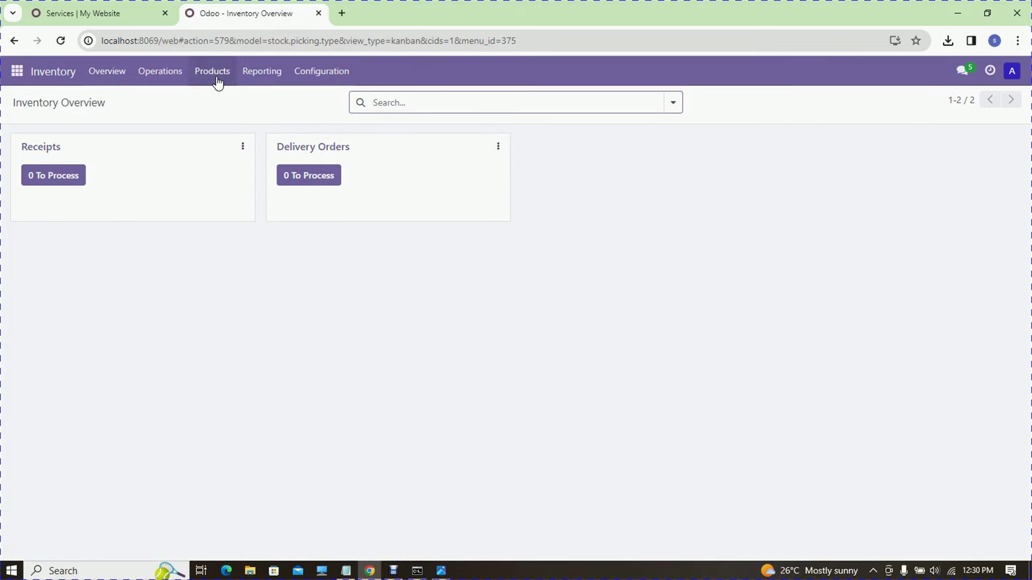
left_click(176, 69)
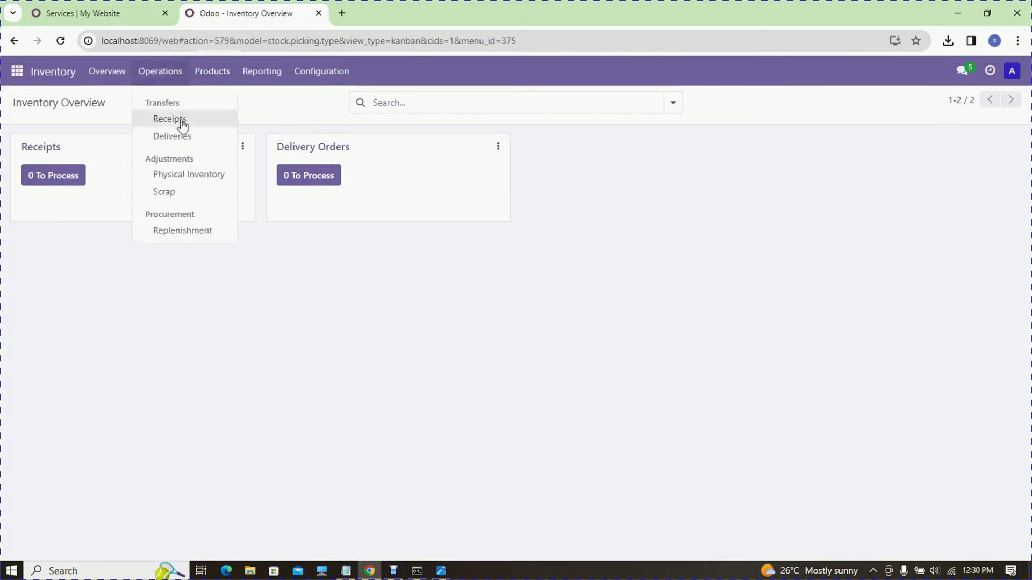
left_click(202, 70)
left_click(223, 104)
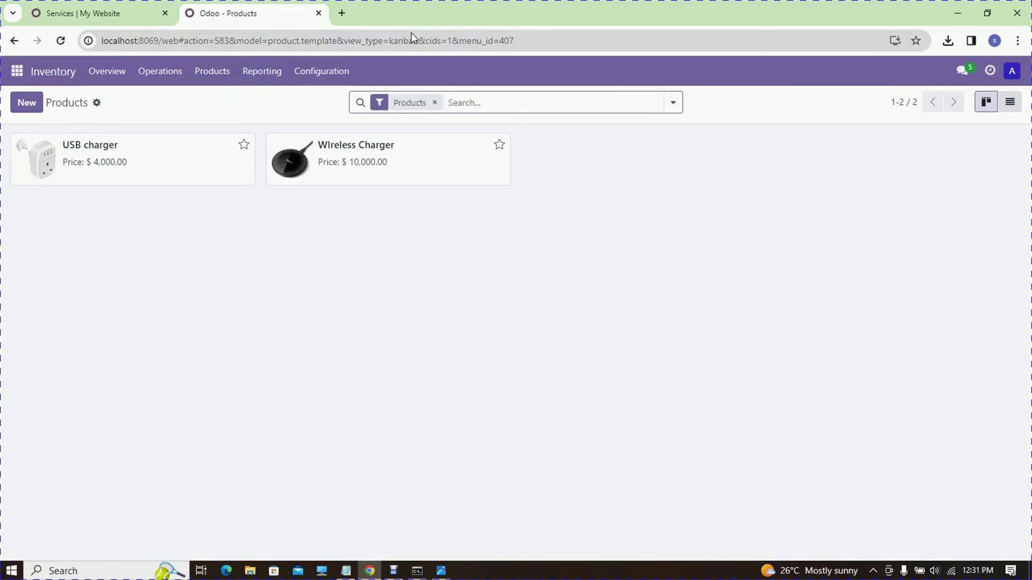
- Look over the empty Inventory Receipts and Deliveries lists
left_click(256, 74)
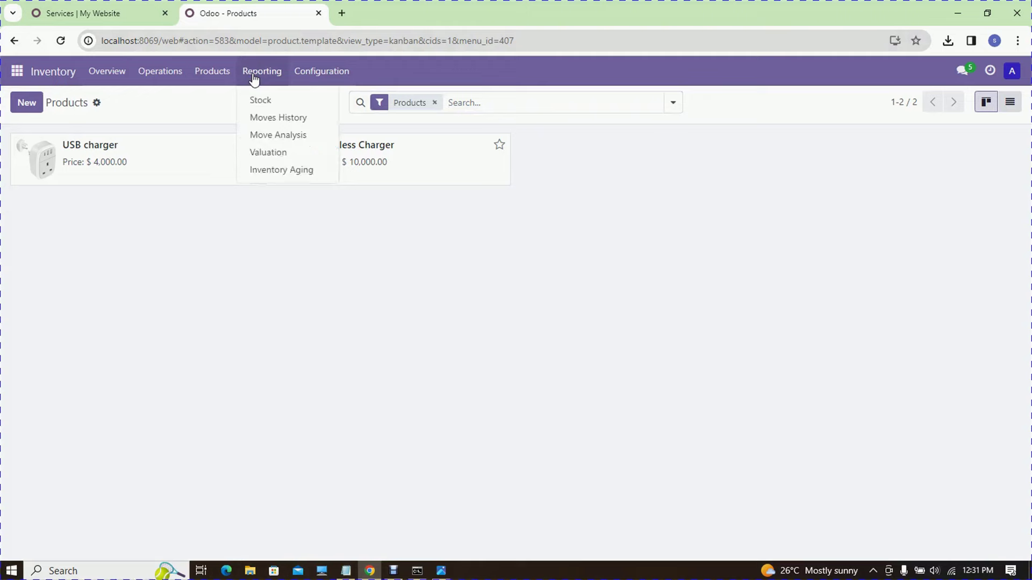
left_click(106, 72)
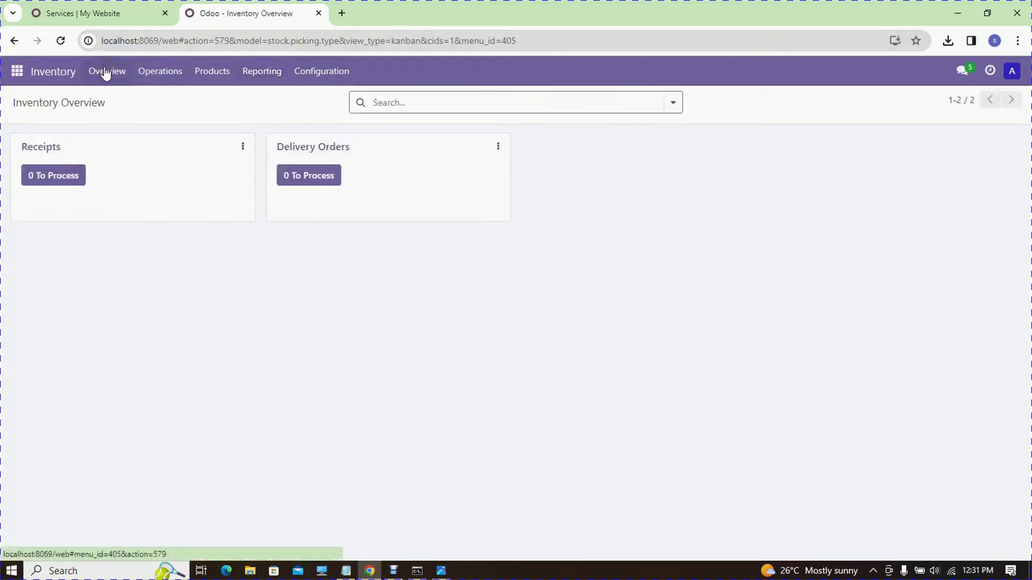
left_click(154, 71)
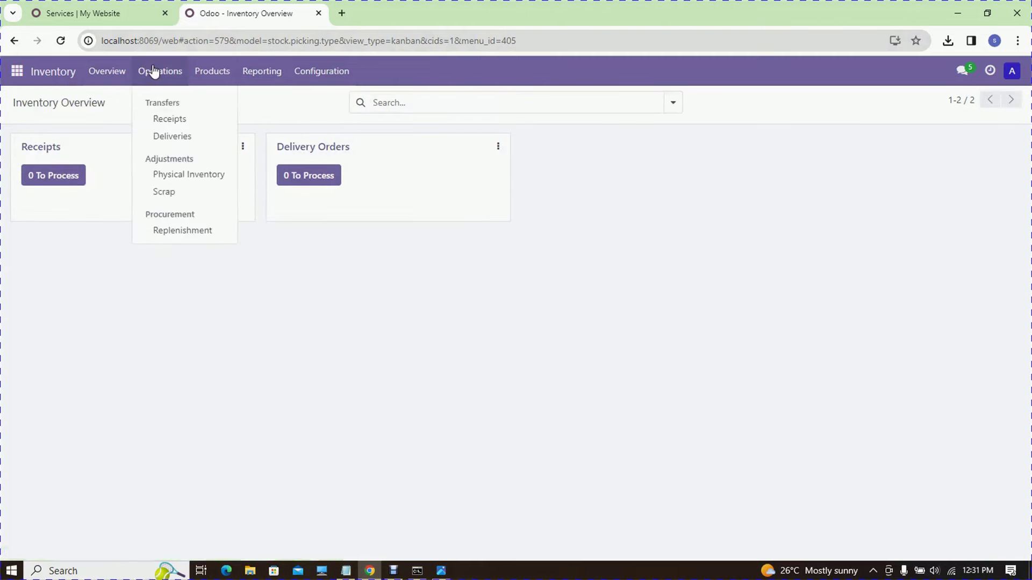
left_click(185, 133)
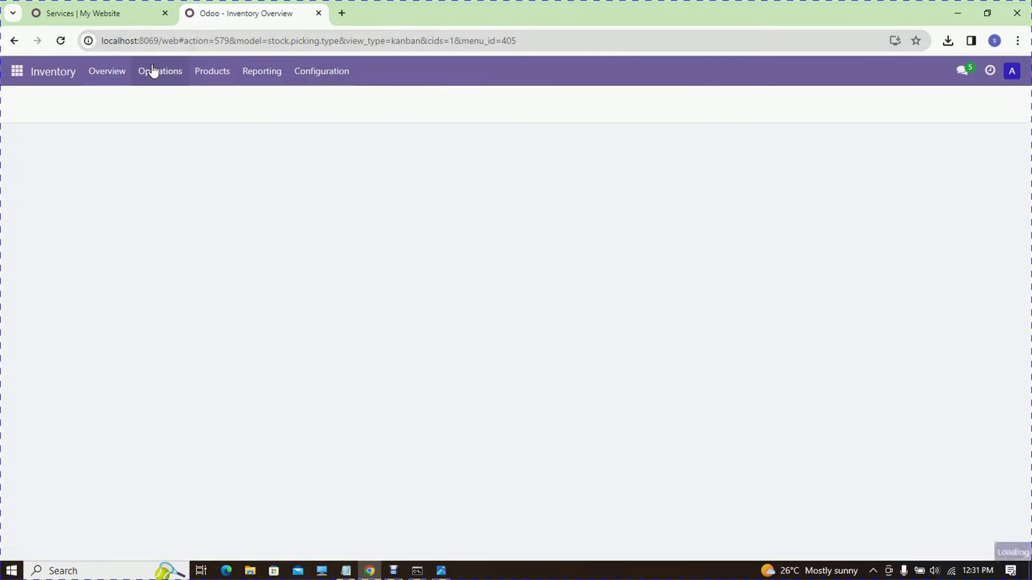
left_click(154, 72)
left_click(182, 135)
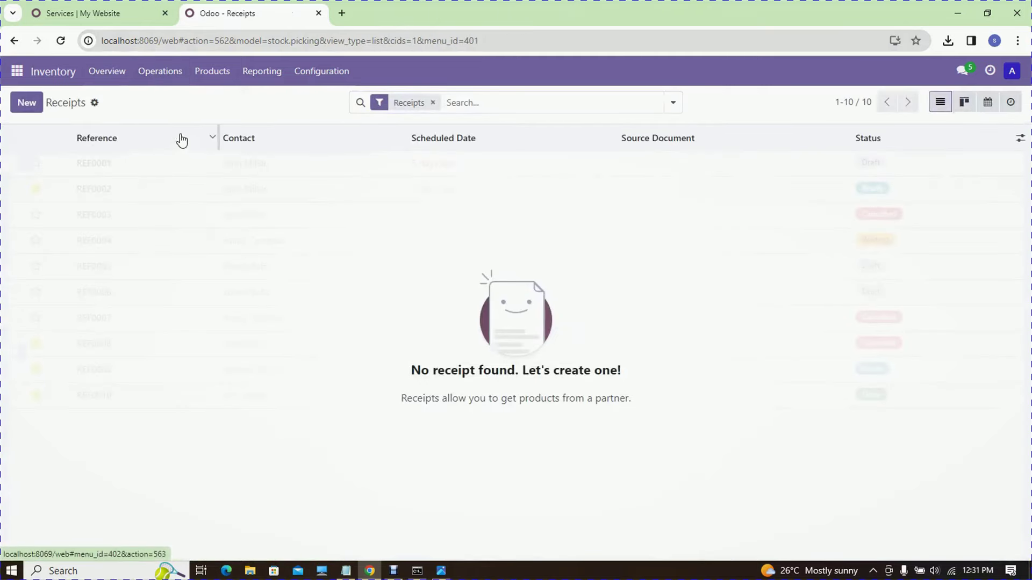
- Check Physical Inventory, the product list, and the empty Stock report
left_click(170, 79)
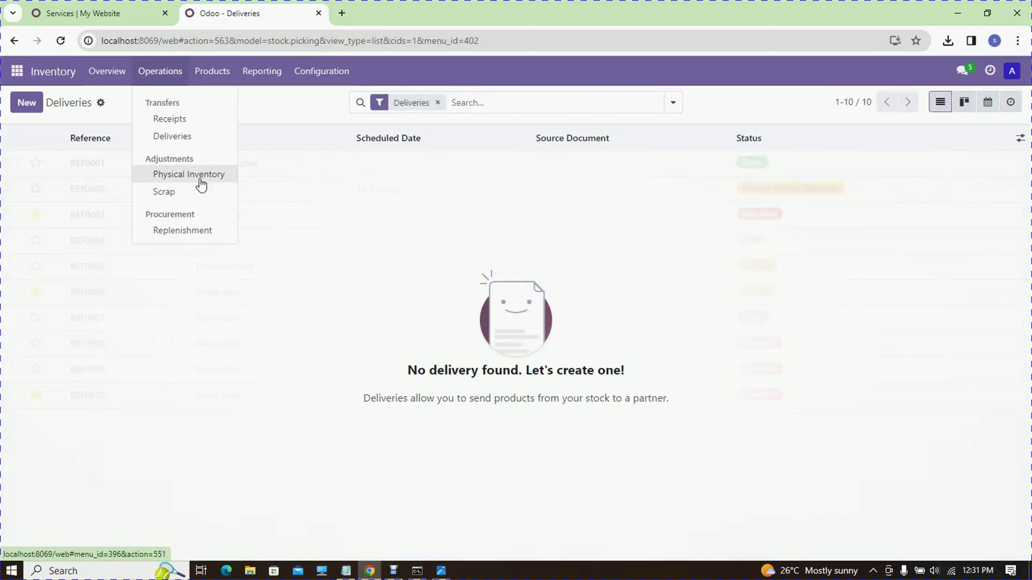
left_click(200, 181)
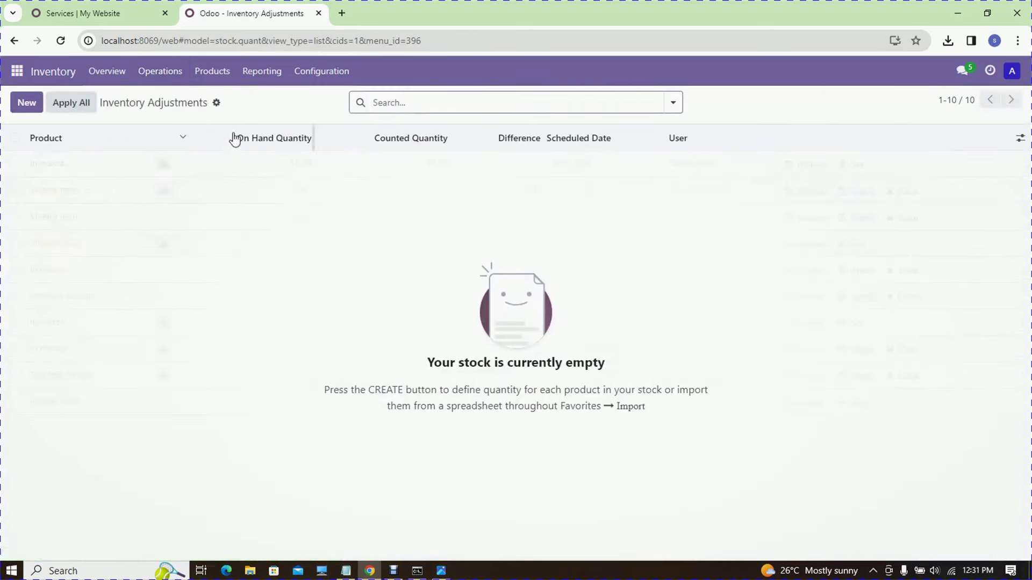
left_click(206, 80)
left_click(212, 99)
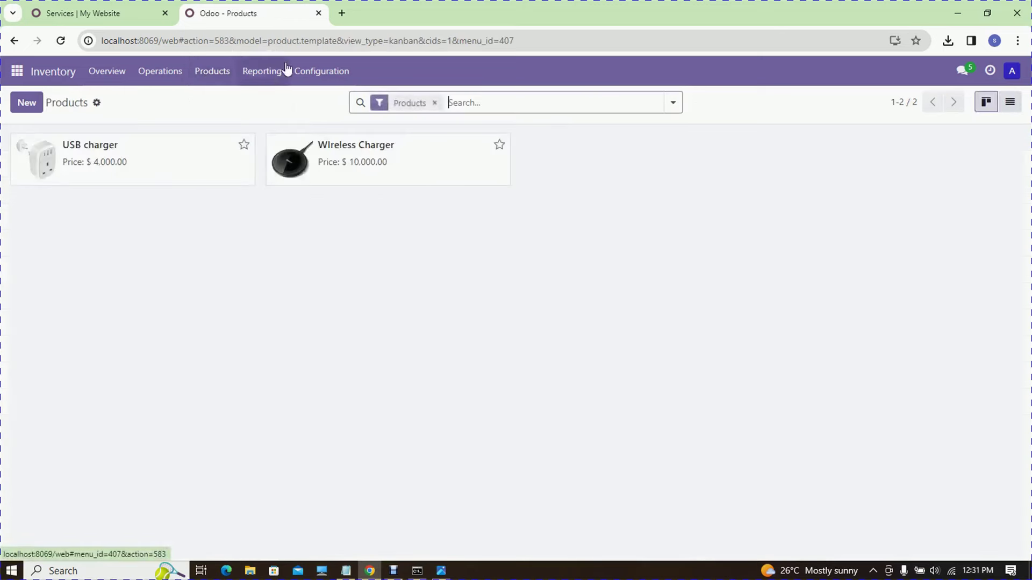
left_click(264, 75)
left_click(273, 98)
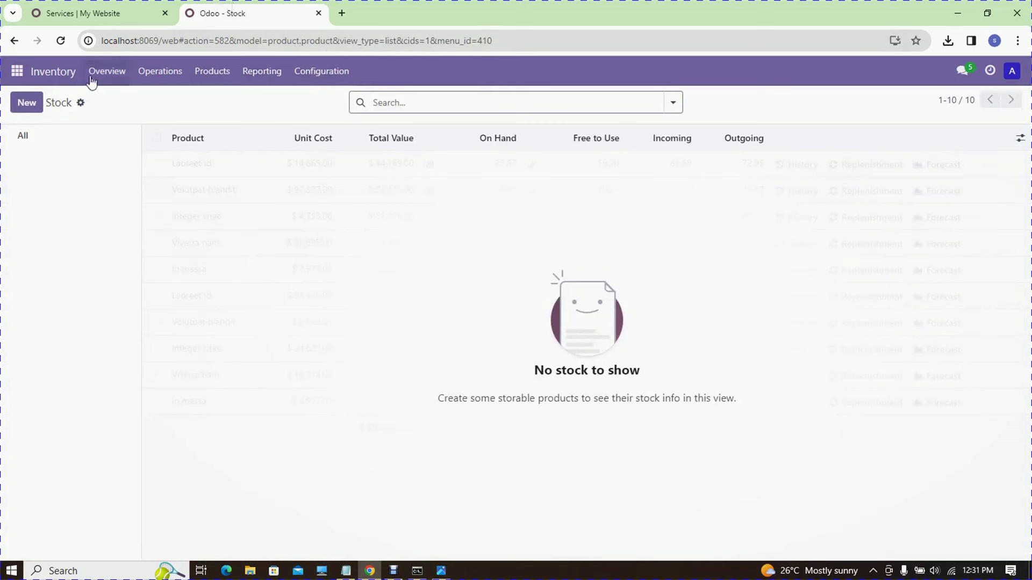
- Glance at the Episode 2 notes, then open the Odoo Apps catalogue
left_click(346, 571)
left_click(345, 571)
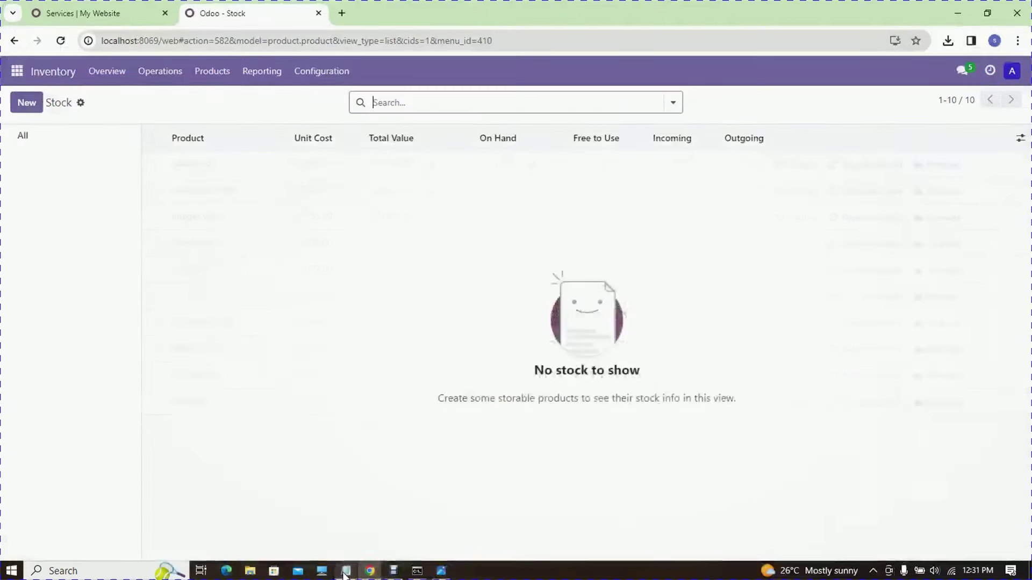
left_click(18, 80)
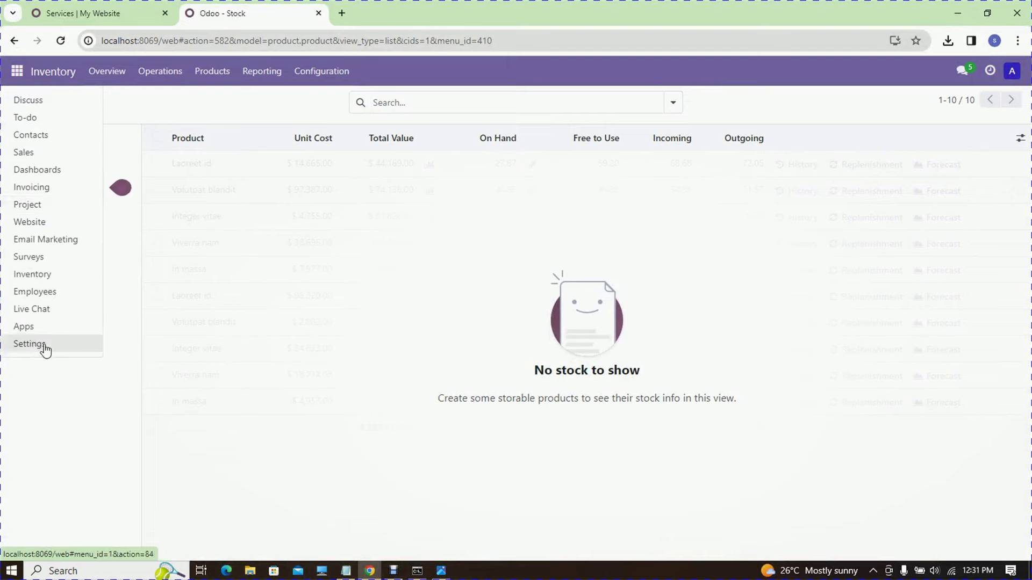
left_click(41, 328)
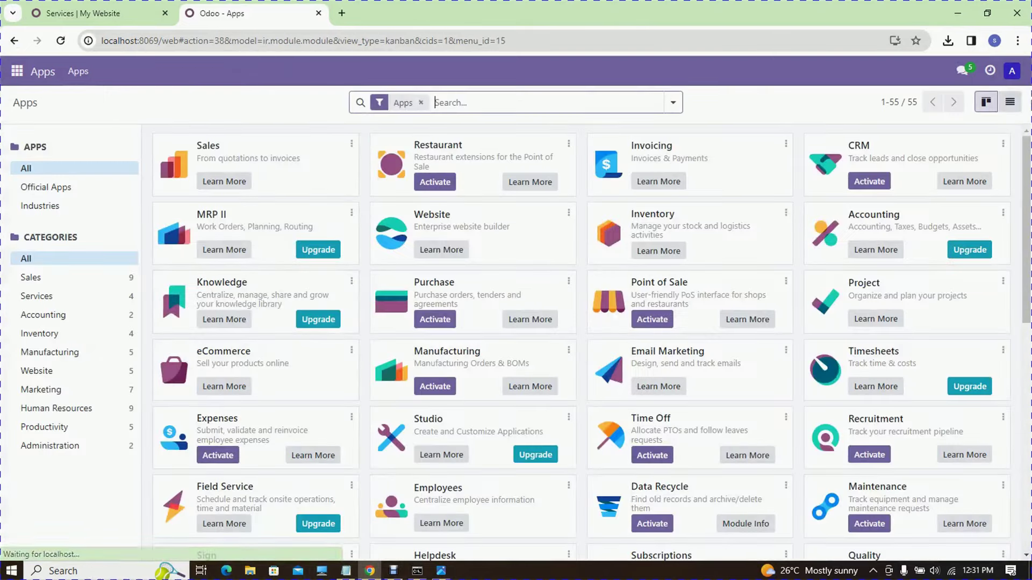
scroll(580, 344, "down", 3)
scroll(591, 344, "down", 4)
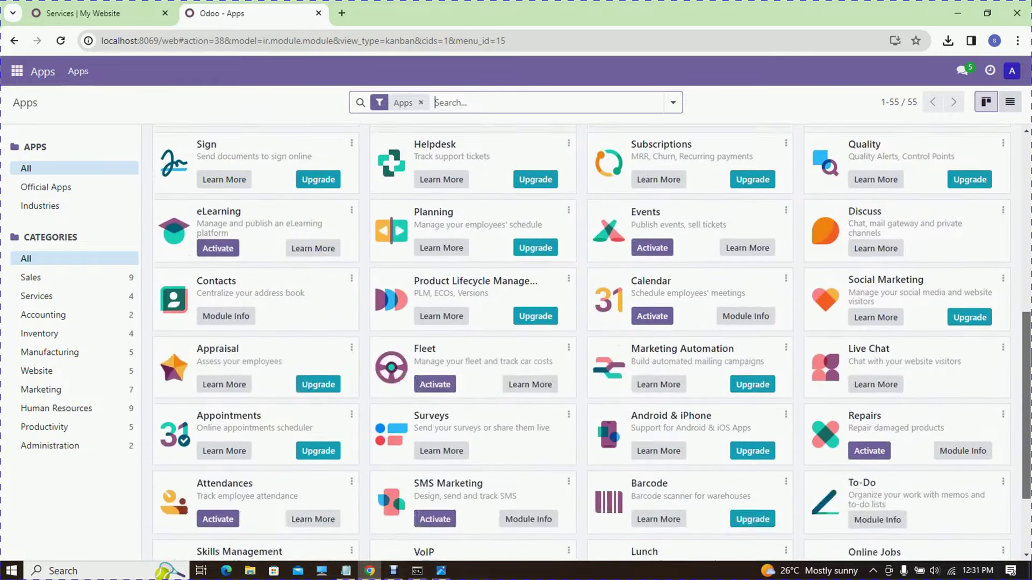
scroll(591, 343, "down", 2)
left_click(347, 571)
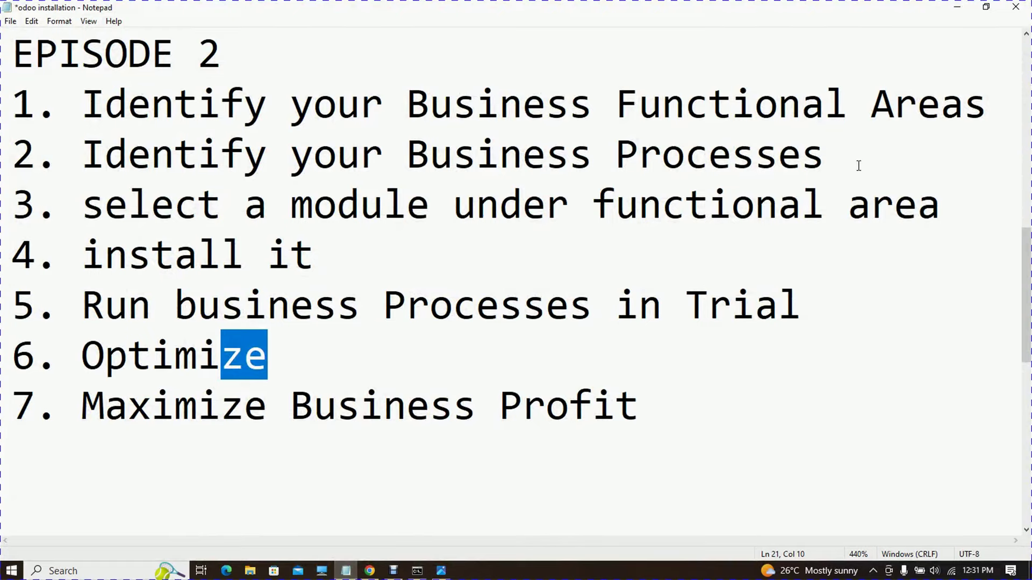
left_click(957, 7)
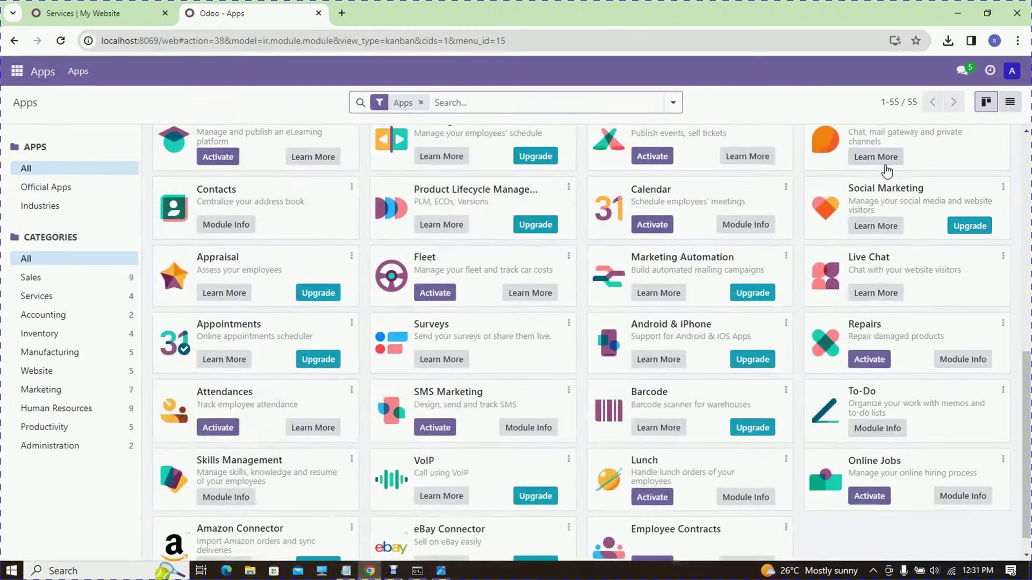